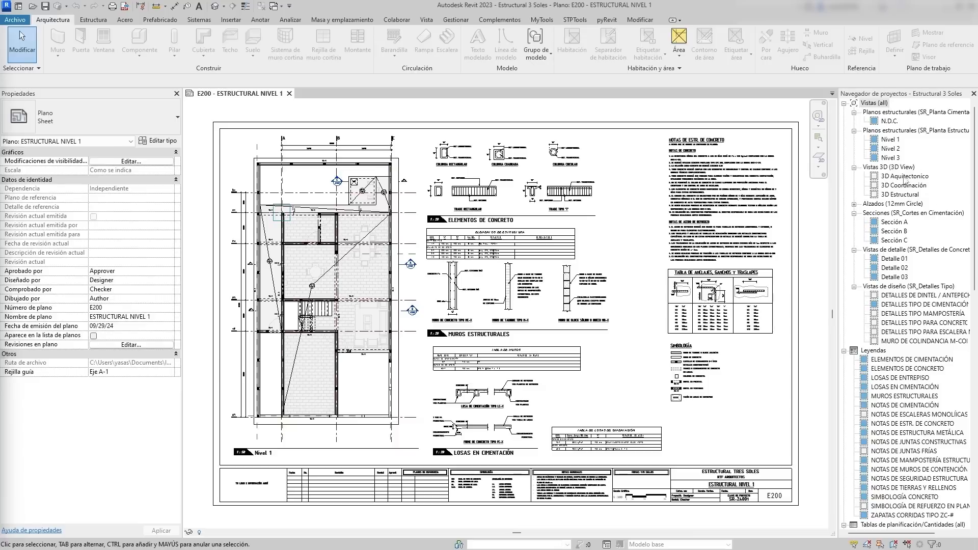
# Open the sheet E201 - ESTRUCTURAL NIVEL 2.
pyautogui.scroll(-5, 910, 365)
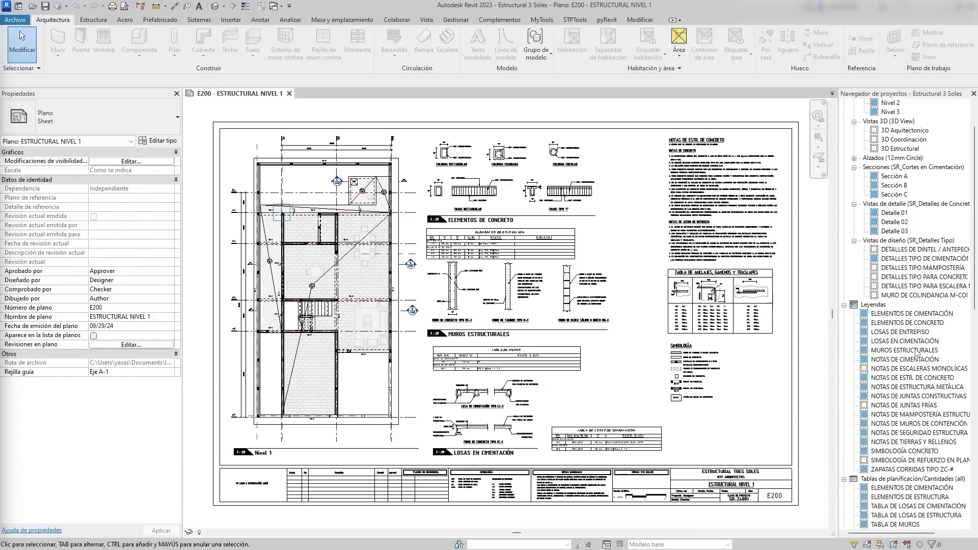
pyautogui.scroll(-7, 901, 371)
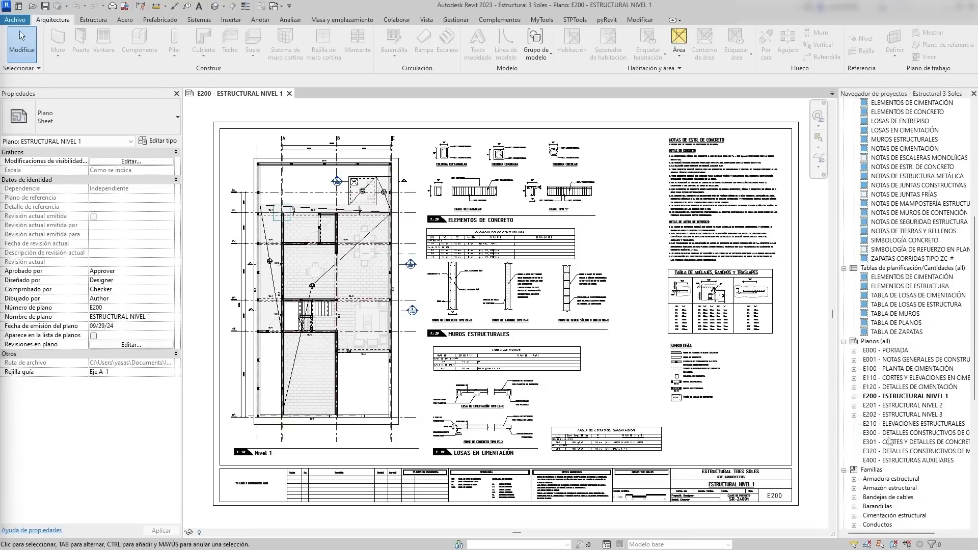
pyautogui.click(902, 406)
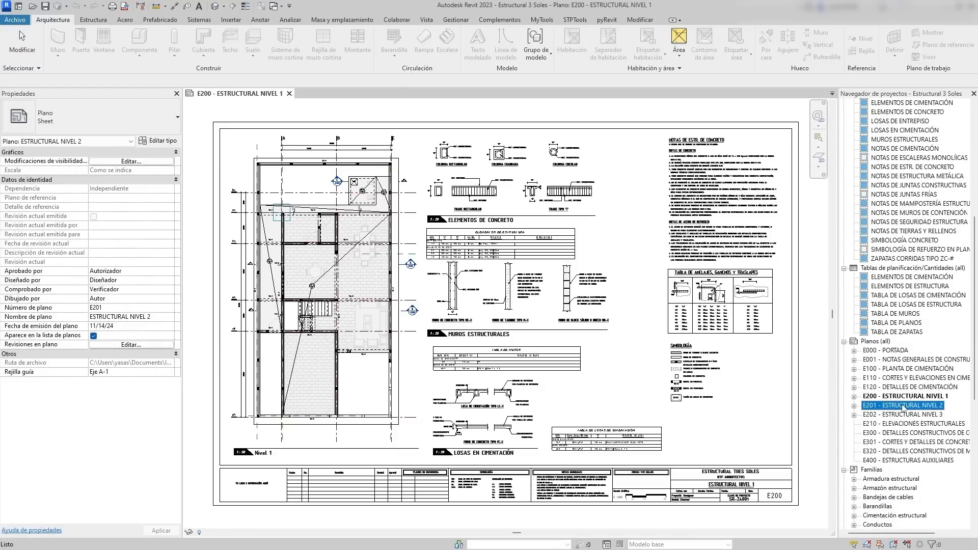
pyautogui.doubleClick(902, 406)
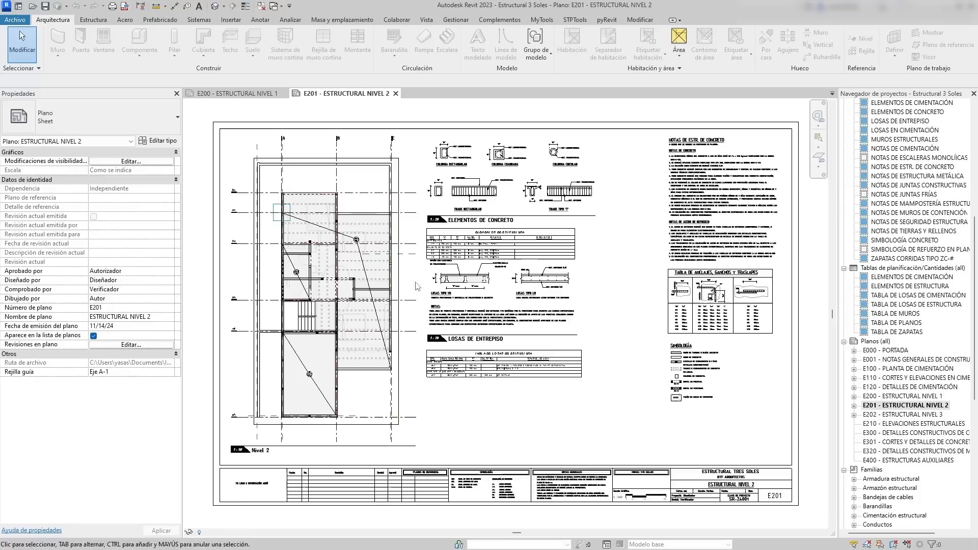
# Activate the Nivel 2 plan viewport on the sheet, assign it the scope box Casa, and hide its crop region.
pyautogui.doubleClick(362, 184)
pyautogui.scroll(1, 317, 272)
pyautogui.moveTo(524, 224); pyautogui.dragTo(514, 289, button='middle')
pyautogui.moveTo(585, 298); pyautogui.dragTo(643, 241, button='middle')
pyautogui.scroll(1, 411, 287)
pyautogui.moveTo(415, 286); pyautogui.dragTo(381, 324, button='middle')
pyautogui.scroll(-2, 427, 283)
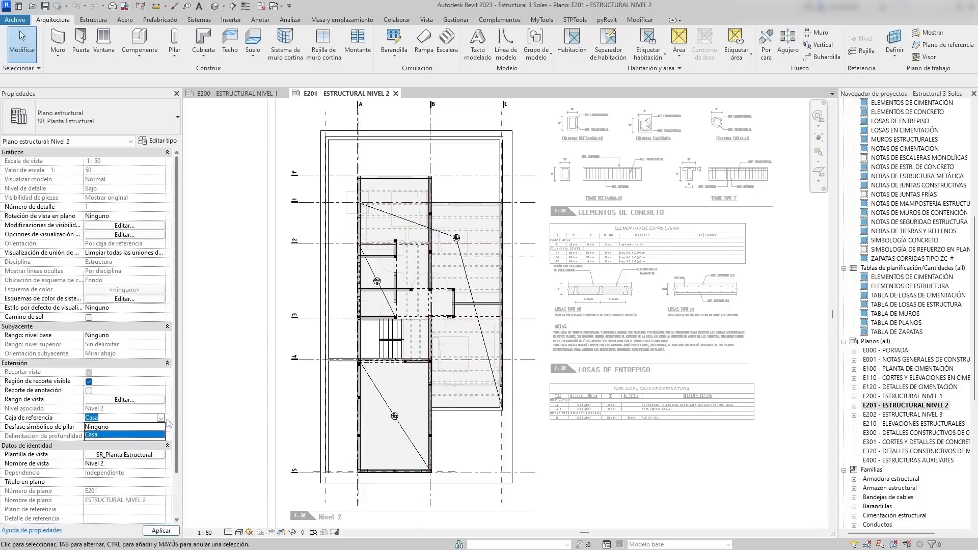
pyautogui.click(162, 435)
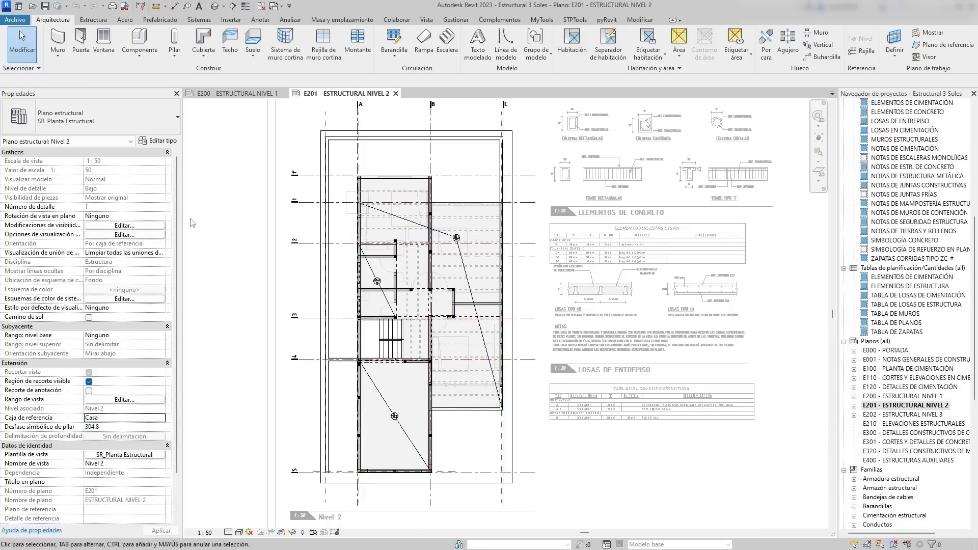
pyautogui.scroll(-3, 198, 295)
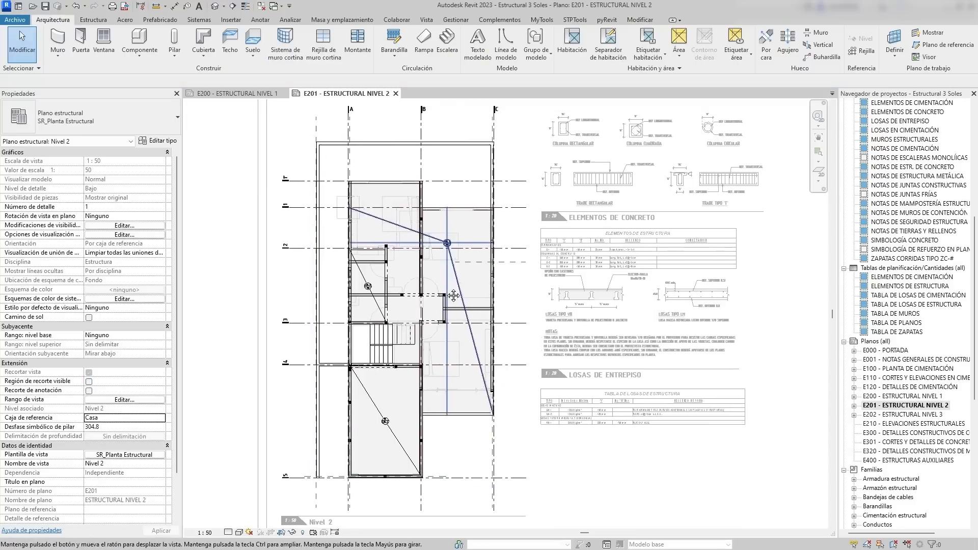
# Run the Dynamo Player script 02-Dimensiones en Planta on the Nivel 2 plan.
pyautogui.click(455, 20)
pyautogui.click(930, 43)
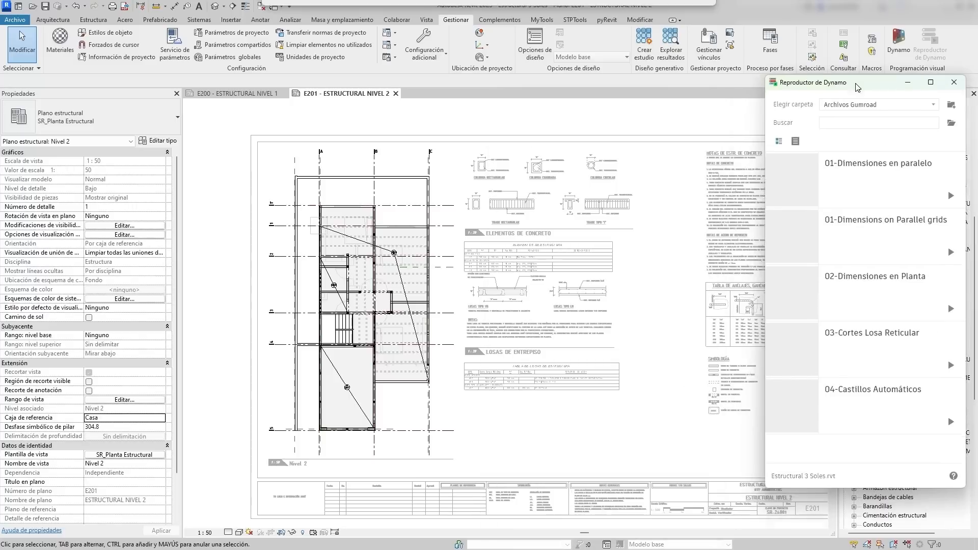
pyautogui.click(945, 305)
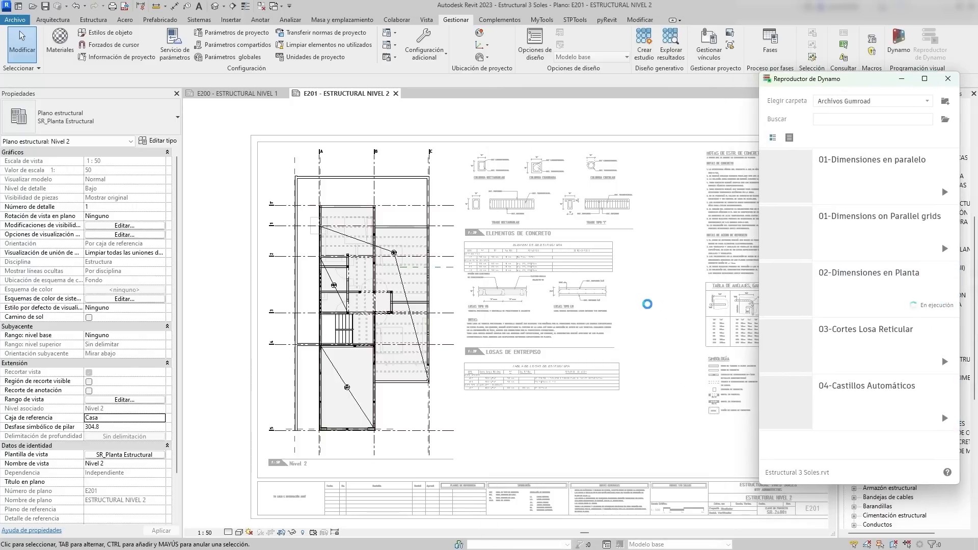
# Check the grid dimensions added along the lettered and numbered axes, and close Dynamo Player.
pyautogui.scroll(7, 339, 164)
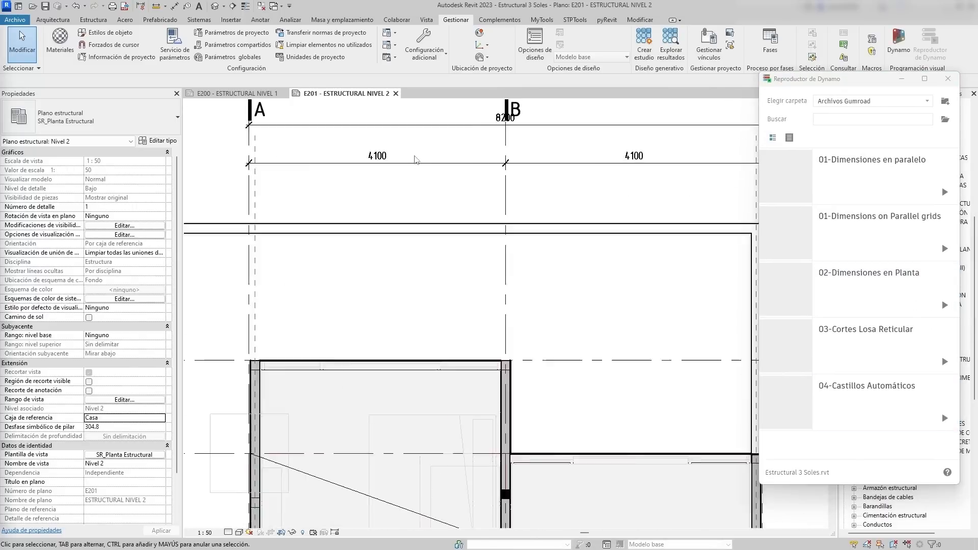
pyautogui.scroll(-3, 432, 165)
pyautogui.scroll(3, 433, 162)
pyautogui.click(496, 148)
pyautogui.scroll(-5, 496, 150)
pyautogui.scroll(5, 365, 292)
pyautogui.click(363, 293)
pyautogui.moveTo(320, 315); pyautogui.dragTo(316, 249, button='middle')
pyautogui.click(316, 249)
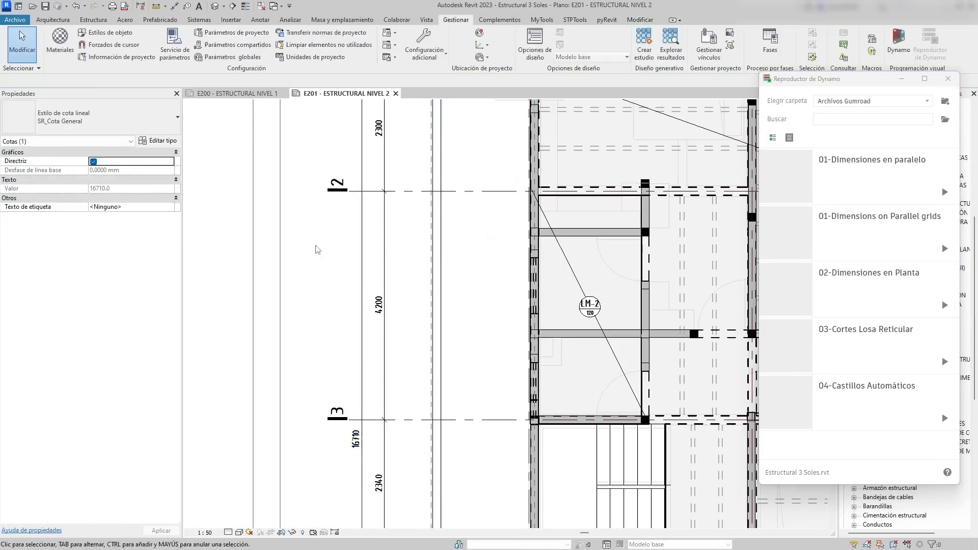
pyautogui.scroll(-5, 243, 380)
pyautogui.click(948, 79)
# Join the K-1 150-150 confining columns with the brick walls along grid A and the plan's upper end.
pyautogui.moveTo(533, 325); pyautogui.dragTo(545, 279, button='middle')
pyautogui.scroll(5, 367, 235)
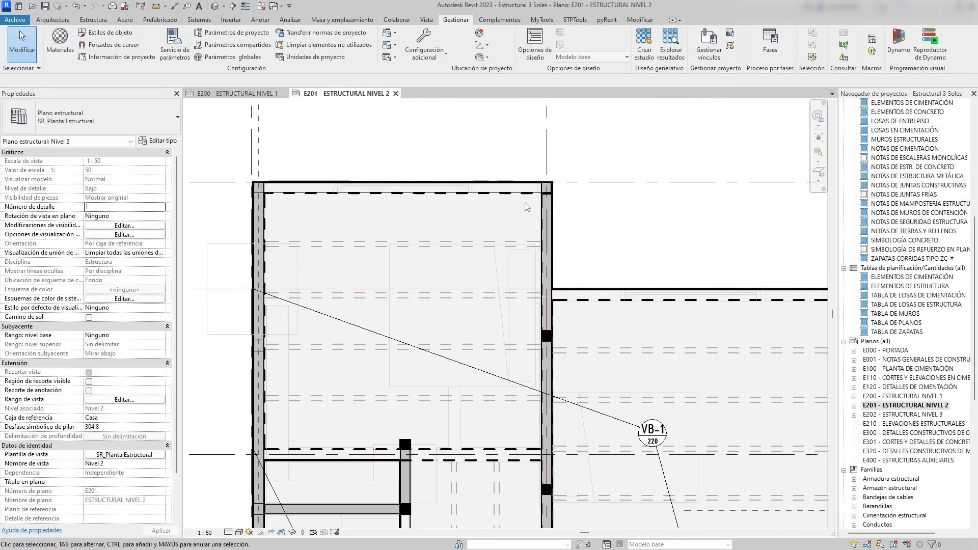
pyautogui.scroll(-1, 359, 210)
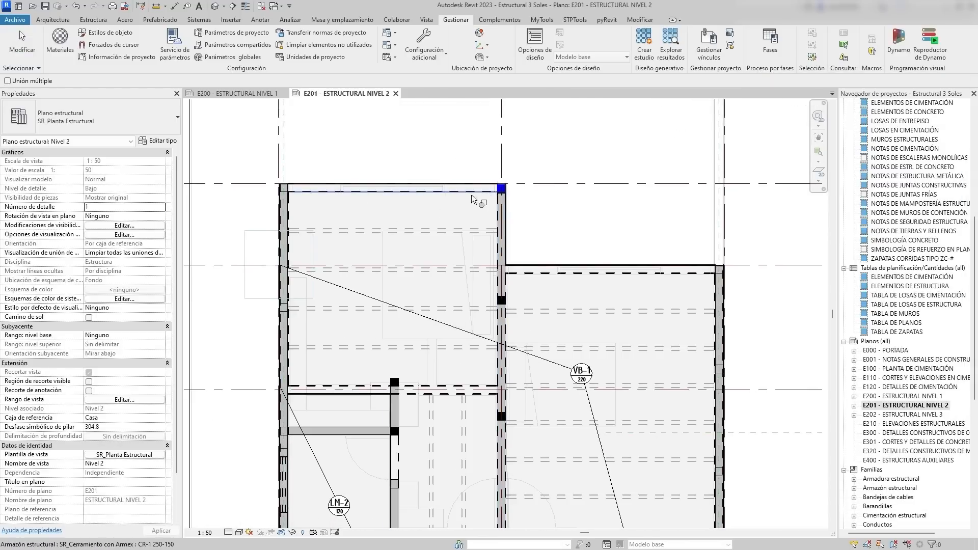
pyautogui.scroll(3, 286, 313)
pyautogui.moveTo(286, 313); pyautogui.dragTo(290, 267, button='middle')
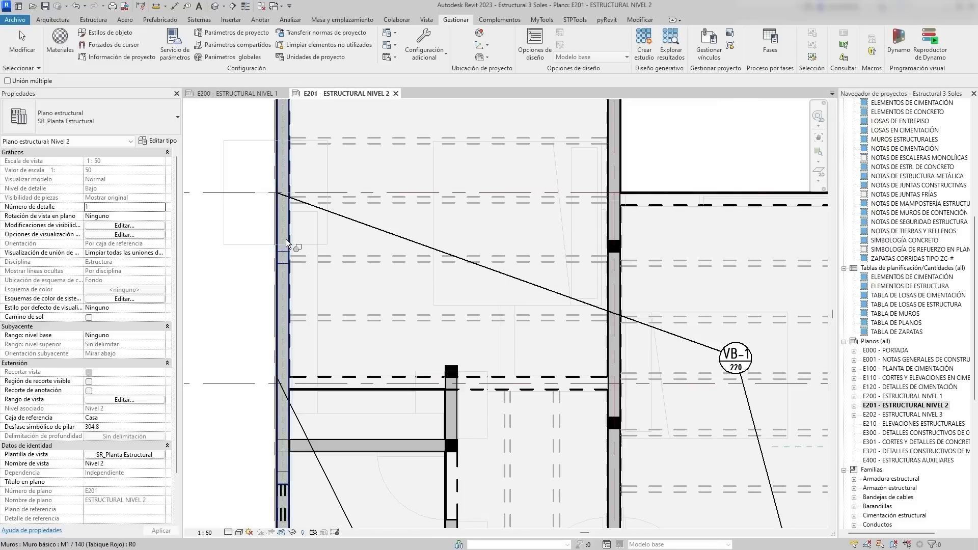
pyautogui.scroll(-4, 349, 247)
pyautogui.scroll(3, 312, 328)
pyautogui.moveTo(312, 328); pyautogui.dragTo(290, 237, button='middle')
pyautogui.moveTo(294, 418); pyautogui.dragTo(307, 326, button='middle')
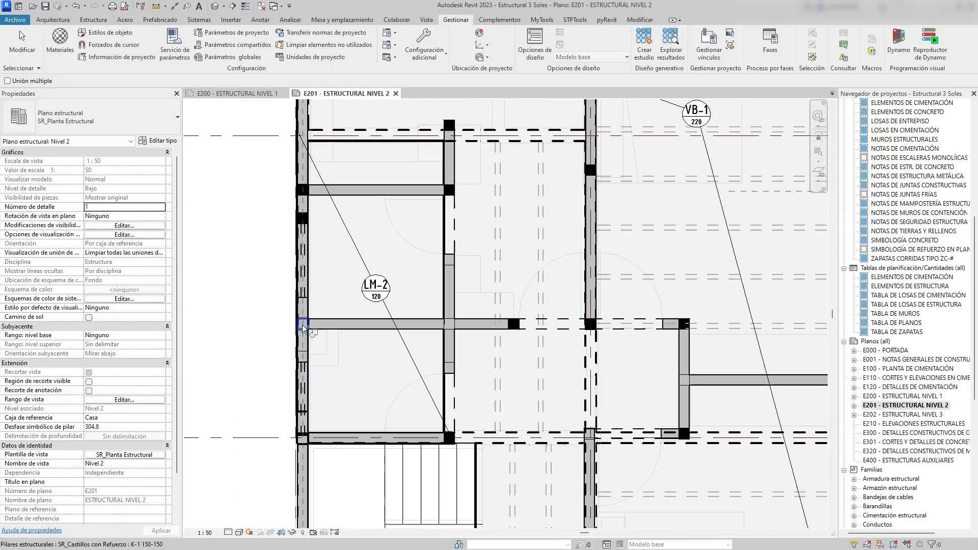
# Join the columns with the interior walls between grids 2 and 3, around slab LM-2 and grid B.
pyautogui.moveTo(460, 332); pyautogui.dragTo(427, 312, button='middle')
pyautogui.scroll(-1, 445, 256)
pyautogui.moveTo(446, 257); pyautogui.dragTo(254, 196, button='middle')
pyautogui.scroll(3, 359, 340)
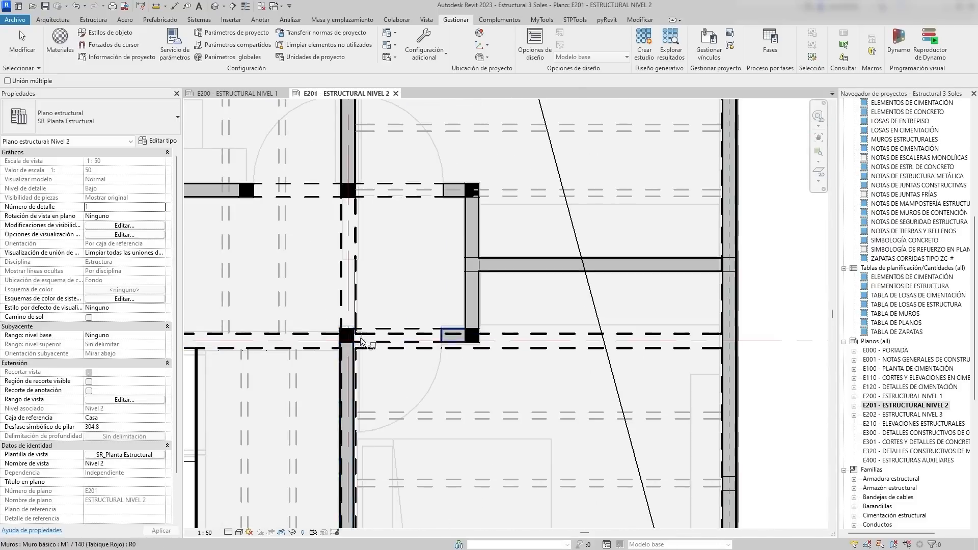
# Join the columns with the walls enclosing slab LM-1 between grids 4 and 5.
pyautogui.scroll(-2, 359, 341)
pyautogui.moveTo(359, 340); pyautogui.dragTo(624, 133, button='middle')
pyautogui.scroll(5, 328, 322)
pyautogui.click(337, 307)
pyautogui.scroll(-3, 338, 326)
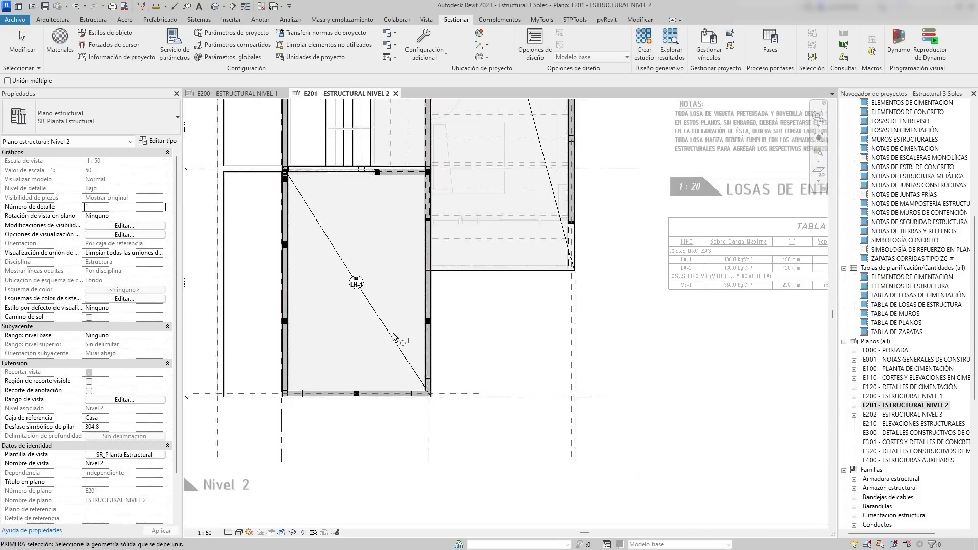
pyautogui.scroll(3, 351, 408)
pyautogui.click(361, 428)
pyautogui.scroll(-3, 361, 428)
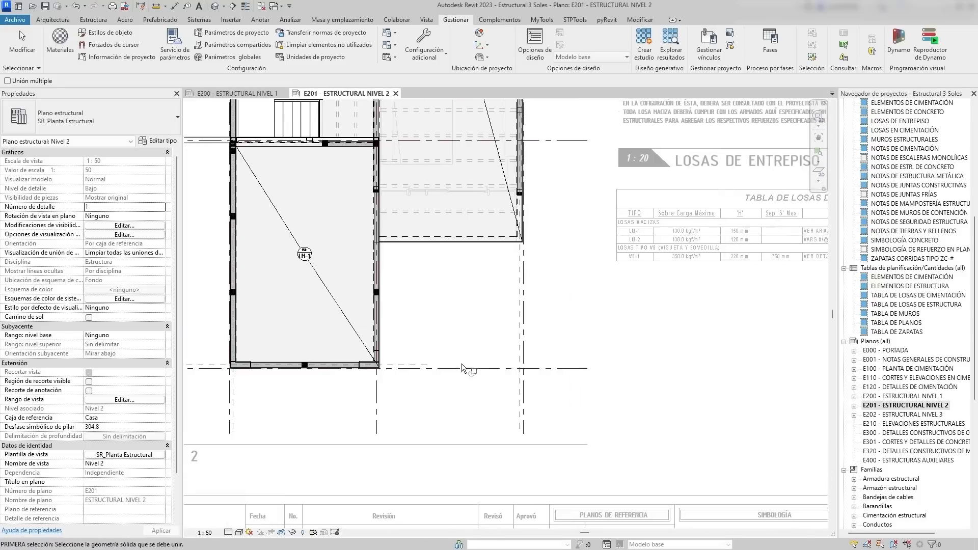
# Join the remaining K-1 columns with the walls along grid C and grid B, and finish joining.
pyautogui.scroll(4, 480, 285)
pyautogui.moveTo(479, 312); pyautogui.dragTo(460, 455, button='middle')
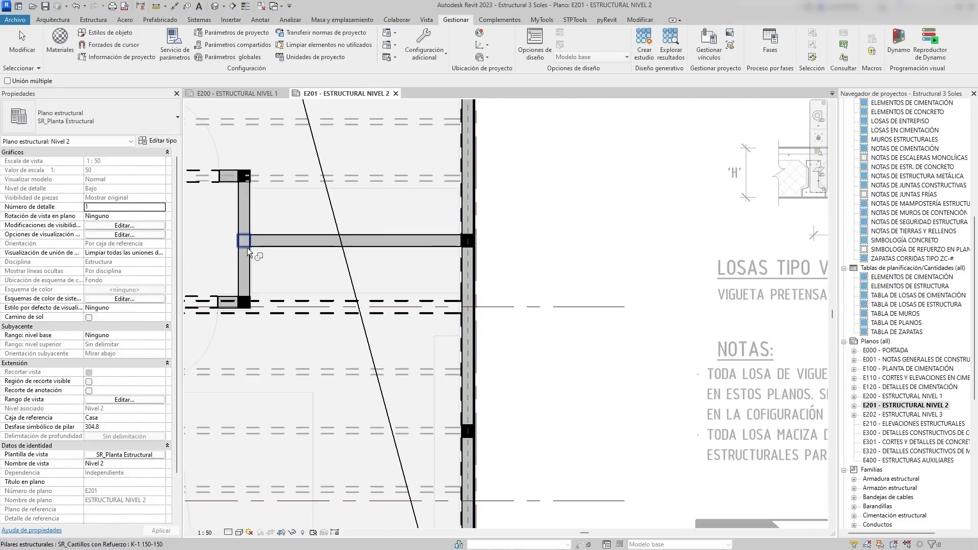
pyautogui.moveTo(464, 158); pyautogui.dragTo(429, 399, button='middle')
pyautogui.moveTo(430, 173); pyautogui.dragTo(421, 360, button='middle')
pyautogui.scroll(-3, 509, 207)
pyautogui.moveTo(404, 293); pyautogui.dragTo(516, 158, button='middle')
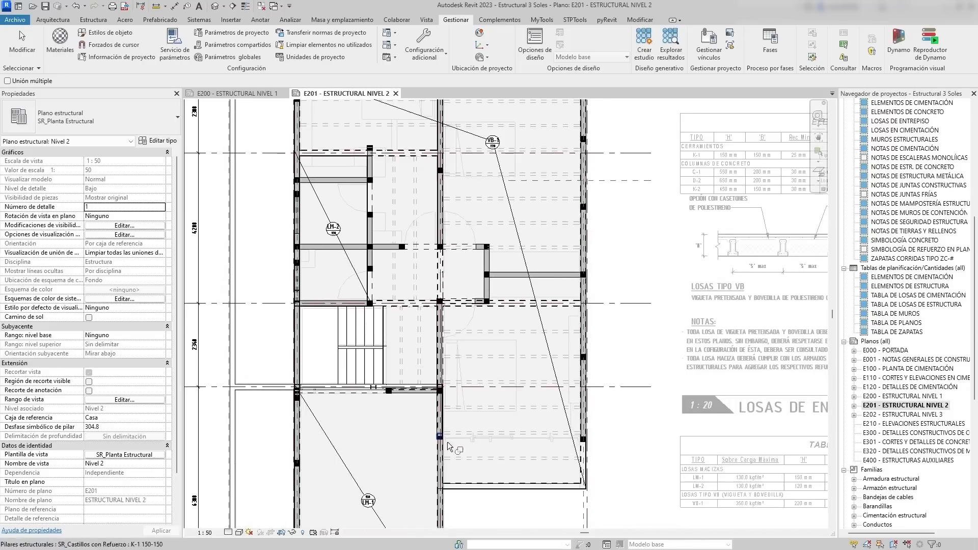
pyautogui.scroll(3, 448, 447)
pyautogui.moveTo(449, 446); pyautogui.dragTo(449, 389, button='middle')
pyautogui.scroll(-3, 514, 318)
pyautogui.press('Escape')
# Review the Nivel 2 plan's view range settings and inspect the wall and beam area along grid 4.
pyautogui.press('v')
pyautogui.press('r')
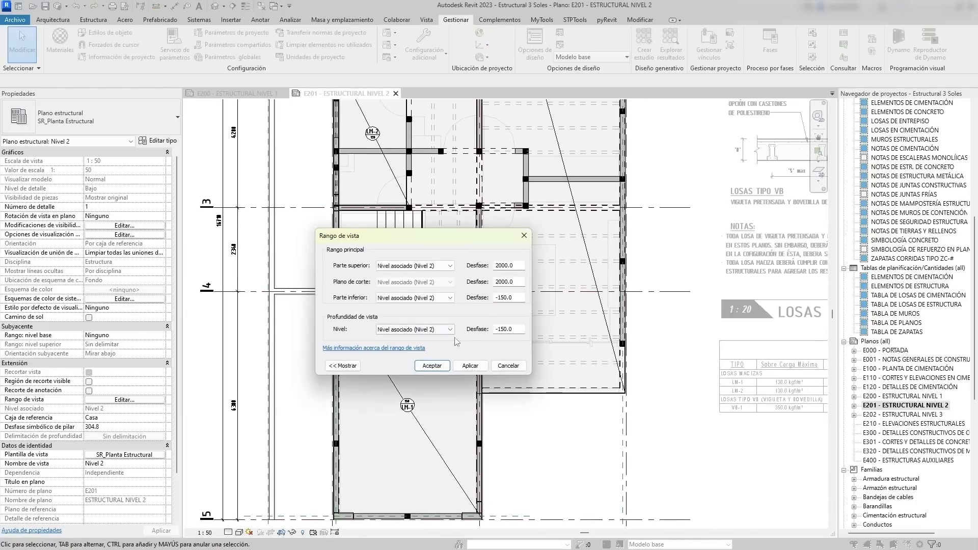
pyautogui.press('Return')
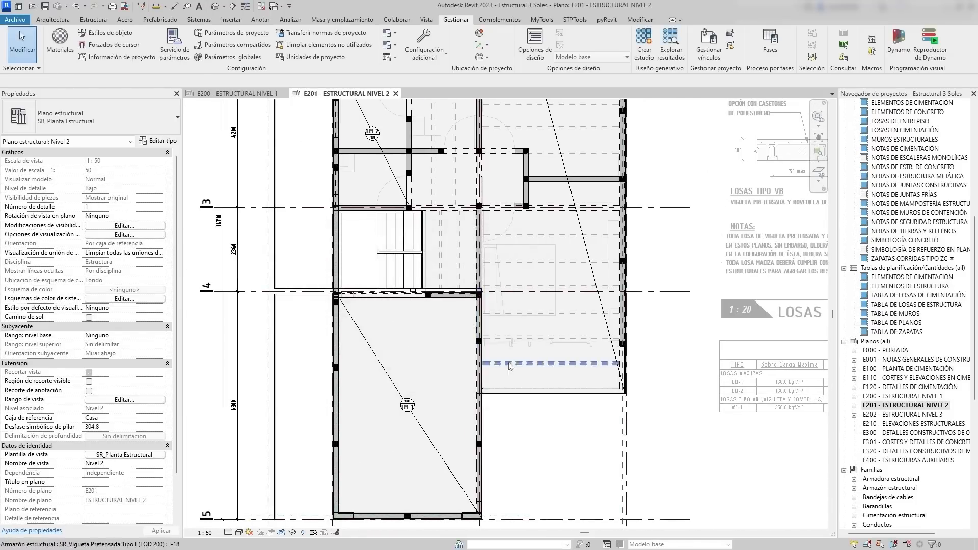
pyautogui.scroll(4, 408, 285)
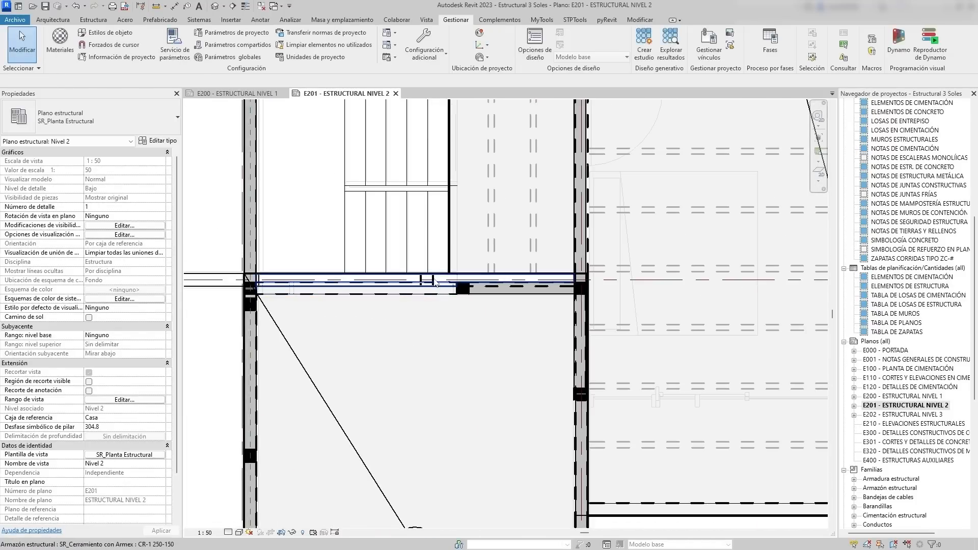
pyautogui.scroll(-4, 429, 261)
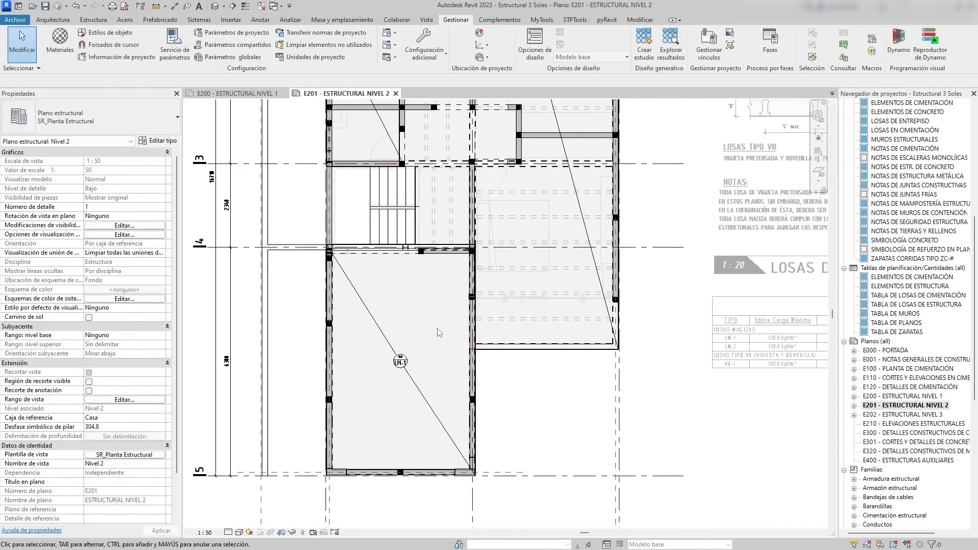
pyautogui.scroll(-1, 437, 331)
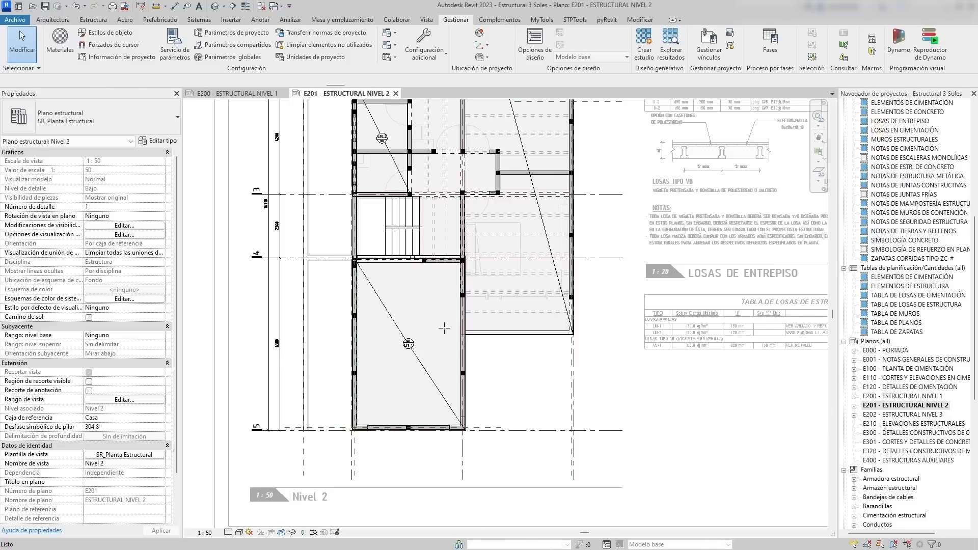
# Draw a lengthwise section through slab LM-1 across grids 5 and 4, with a far clip offset of about 220 mm, and open its view.
pyautogui.press('s')
pyautogui.press('s')
pyautogui.click(436, 446)
pyautogui.click(434, 243)
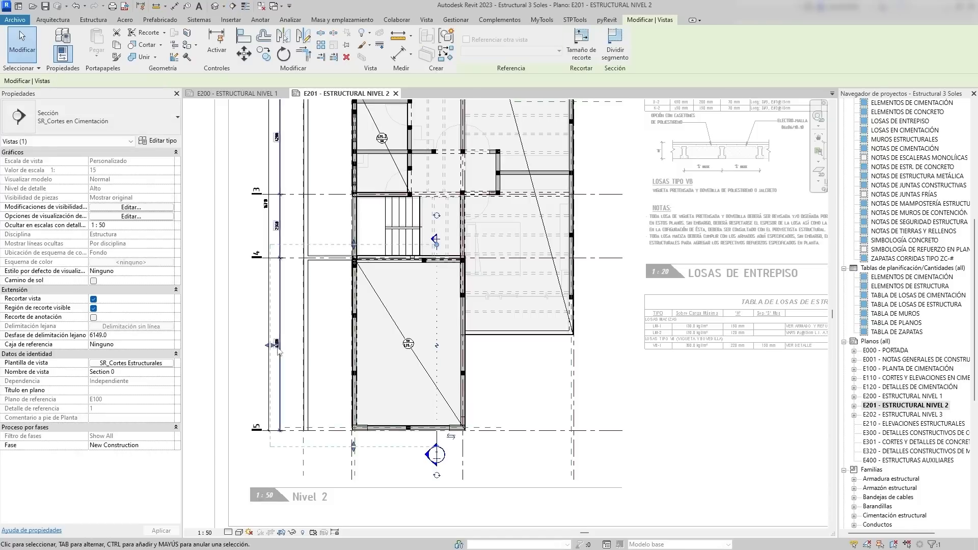
pyautogui.doubleClick(435, 453)
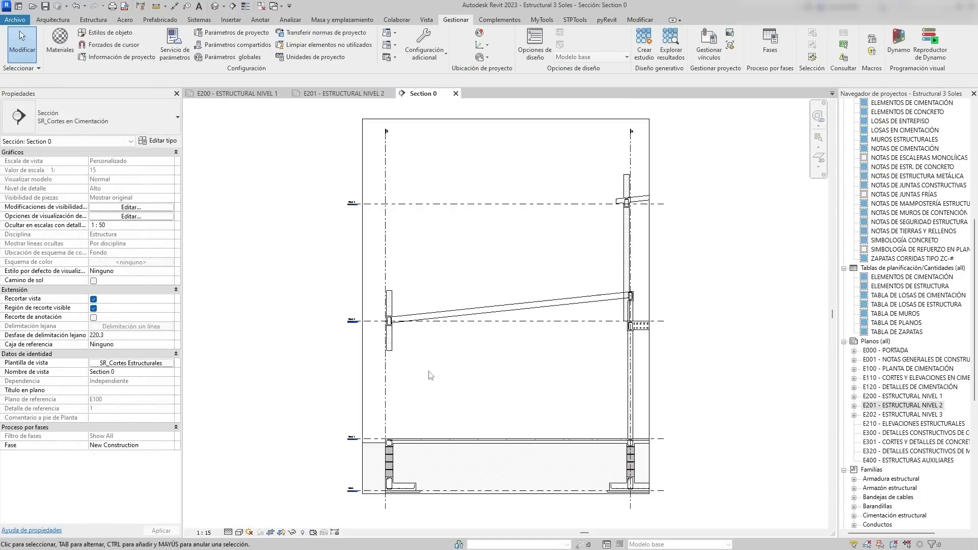
# Crop the section view from above and below to the band around Nivel 2.
pyautogui.click(459, 422)
pyautogui.moveTo(422, 422); pyautogui.dragTo(434, 323)
pyautogui.moveTo(422, 140); pyautogui.dragTo(423, 255)
pyautogui.scroll(8, 517, 273)
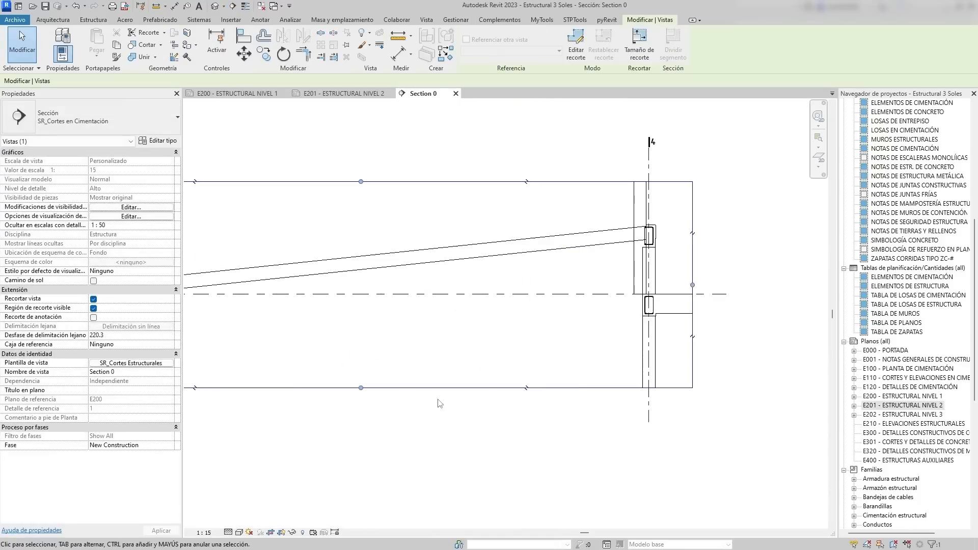
# Inspect the level constraints of the lower and upper M1 / 140 brick walls where they meet at grid 4.
pyautogui.scroll(-2, 568, 357)
pyautogui.click(493, 295)
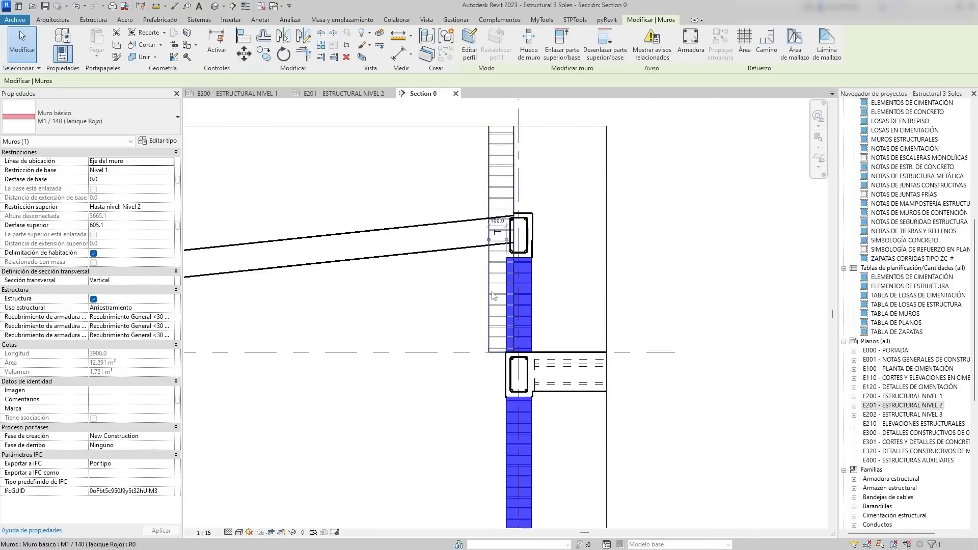
pyautogui.click(488, 280)
pyautogui.scroll(-5, 479, 229)
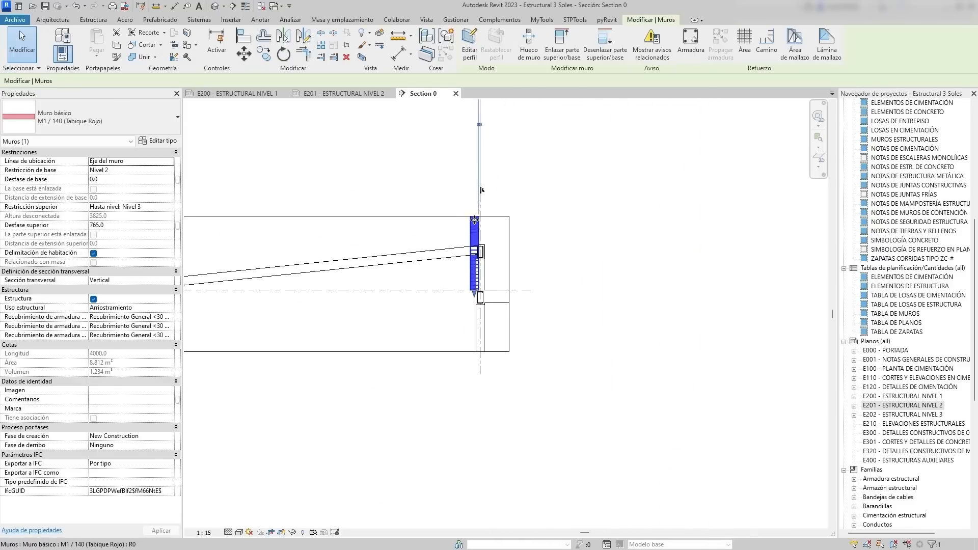
pyautogui.scroll(3, 494, 256)
pyautogui.moveTo(497, 258); pyautogui.dragTo(578, 277, button='middle')
pyautogui.click(365, 432)
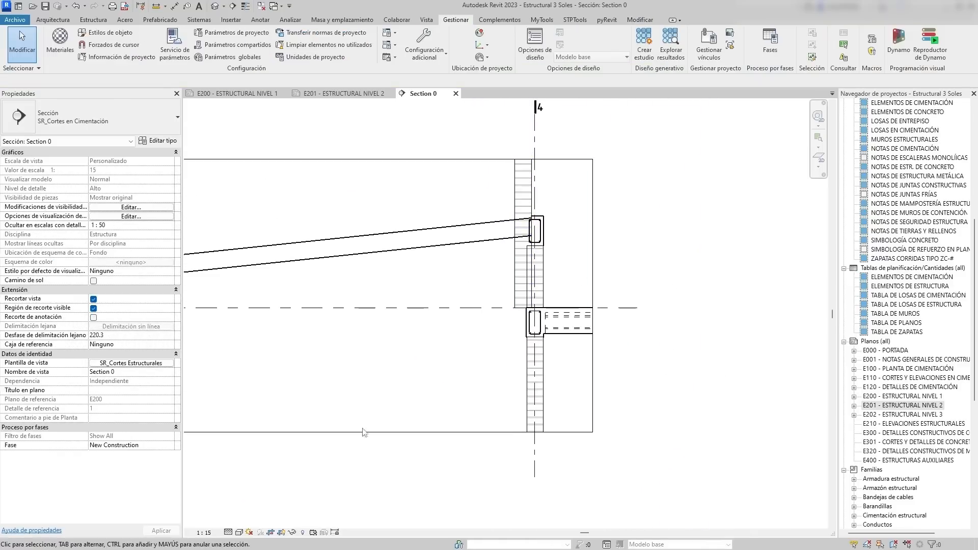
# Assign the view template SR_Corte Arquitectónico to the section view.
pyautogui.click(427, 20)
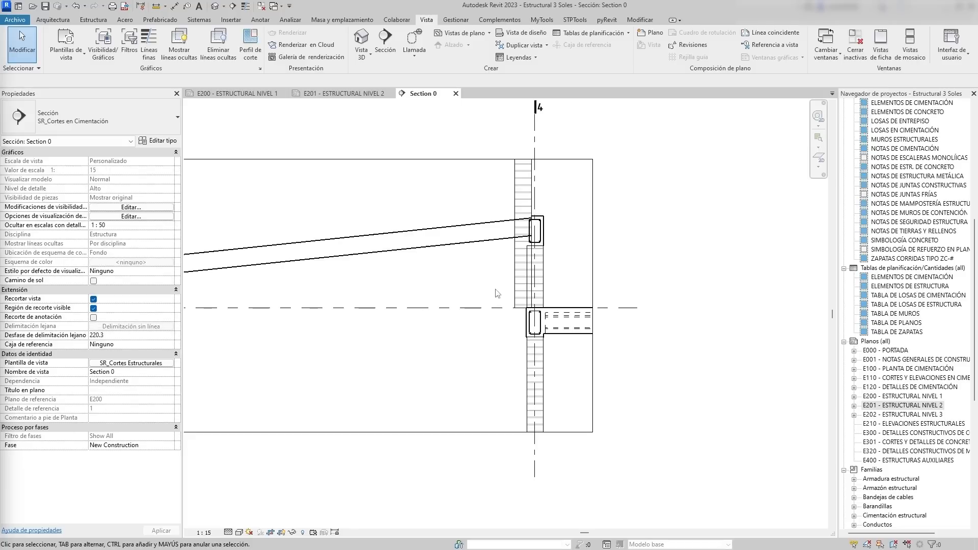
pyautogui.scroll(2, 519, 275)
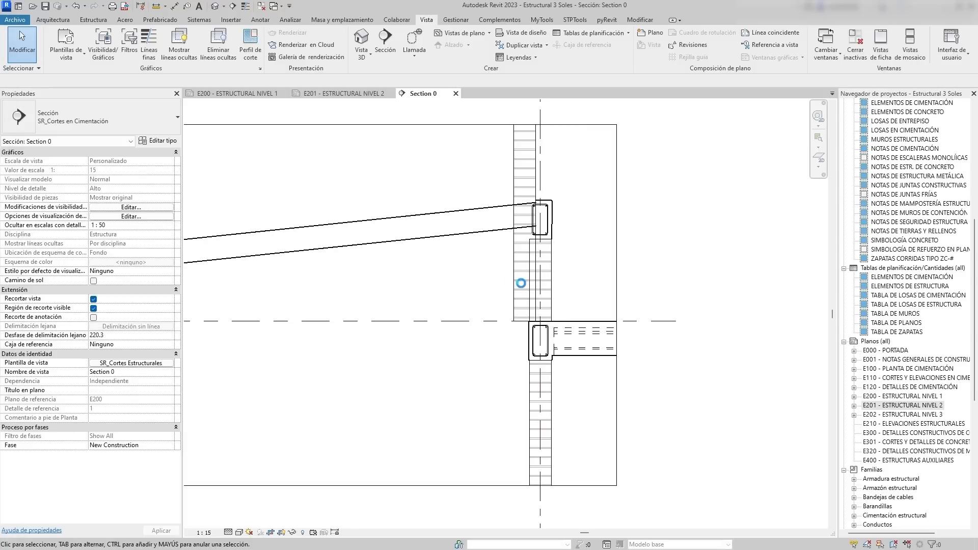
pyautogui.click(520, 283)
pyautogui.click(408, 292)
pyautogui.click(125, 363)
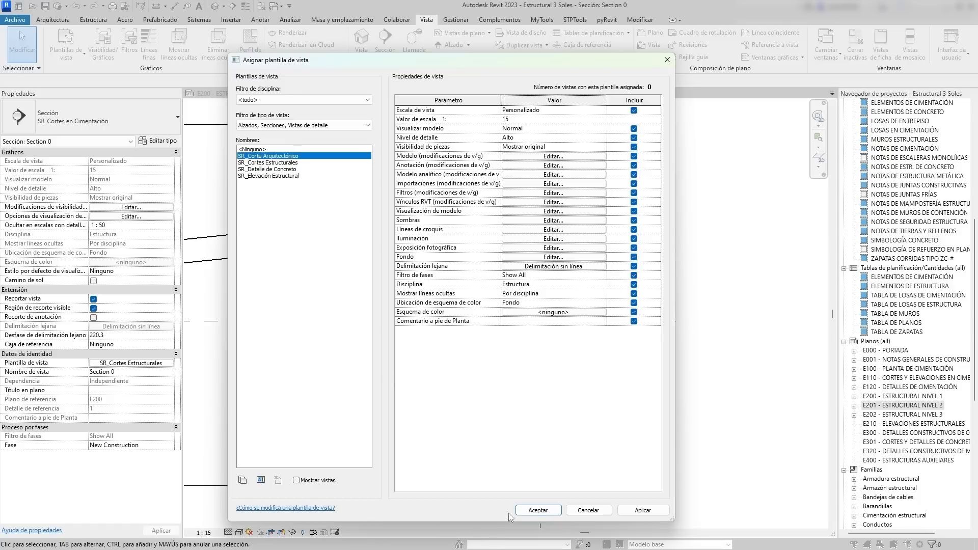
pyautogui.click(525, 510)
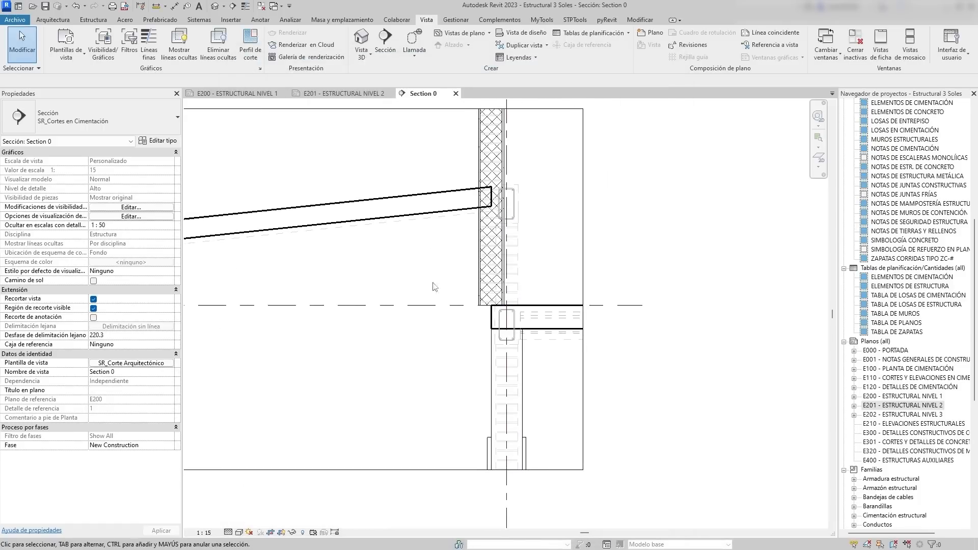
# Examine the sloped slab LM-1 and the wall and linked model elements it meets at grid 4 in the section.
pyautogui.scroll(2, 443, 270)
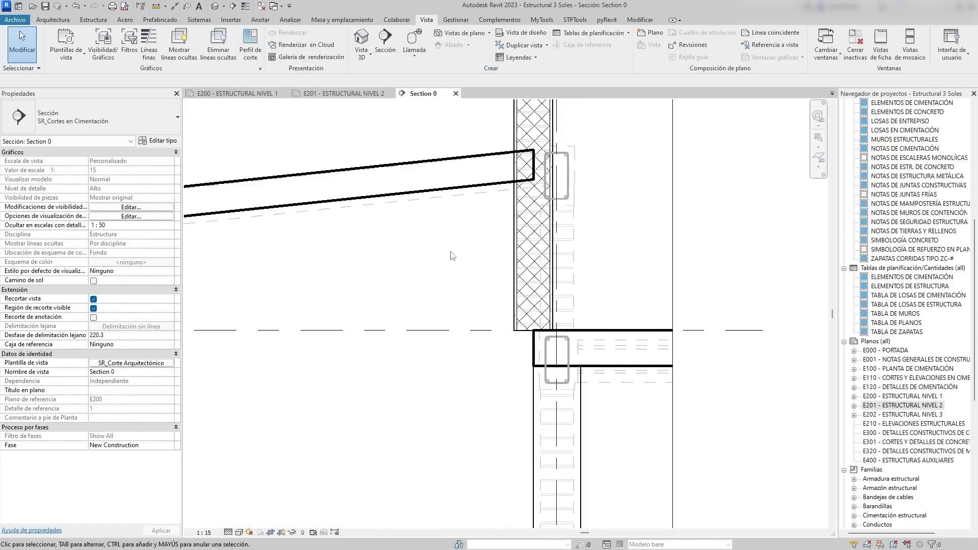
pyautogui.click(442, 192)
pyautogui.press('Escape')
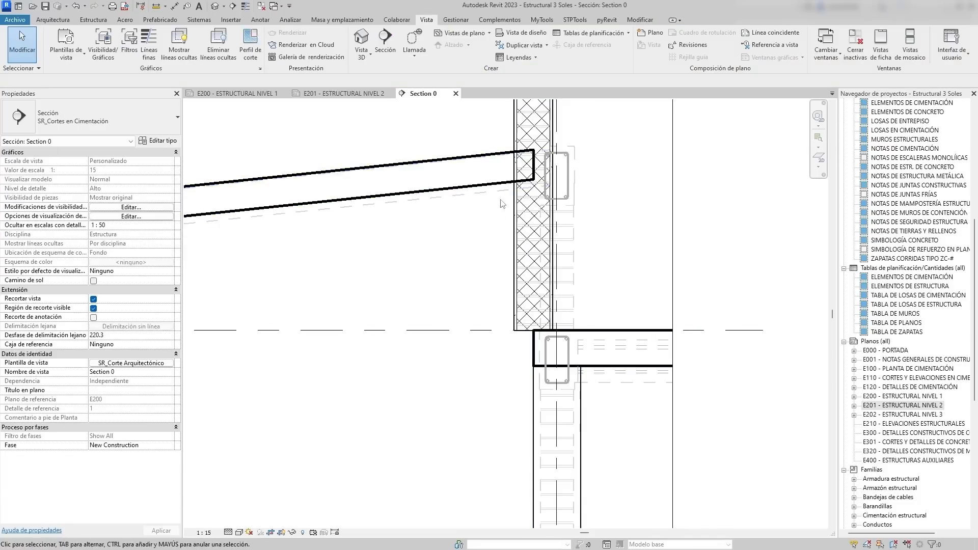
pyautogui.scroll(2, 453, 196)
pyautogui.click(455, 196)
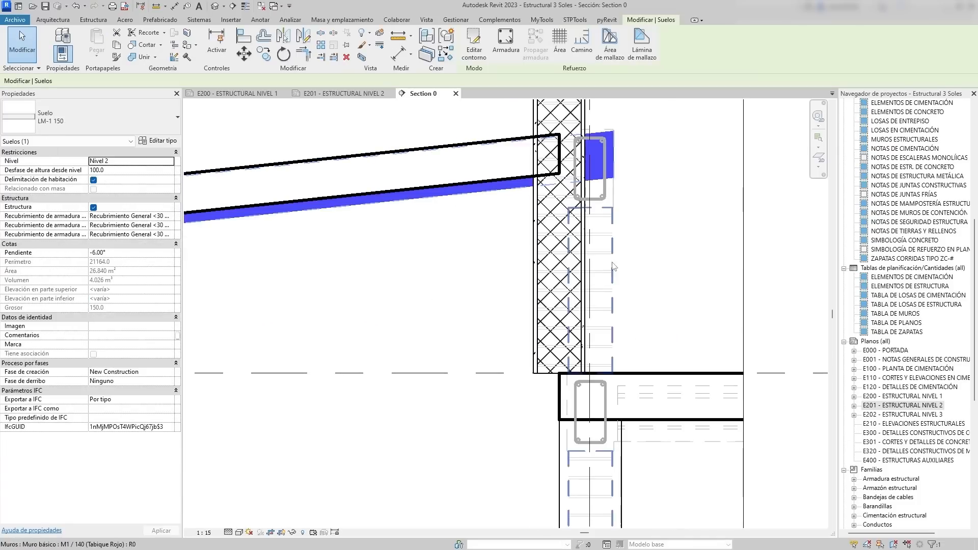
pyautogui.press('Escape')
pyautogui.scroll(-2, 618, 262)
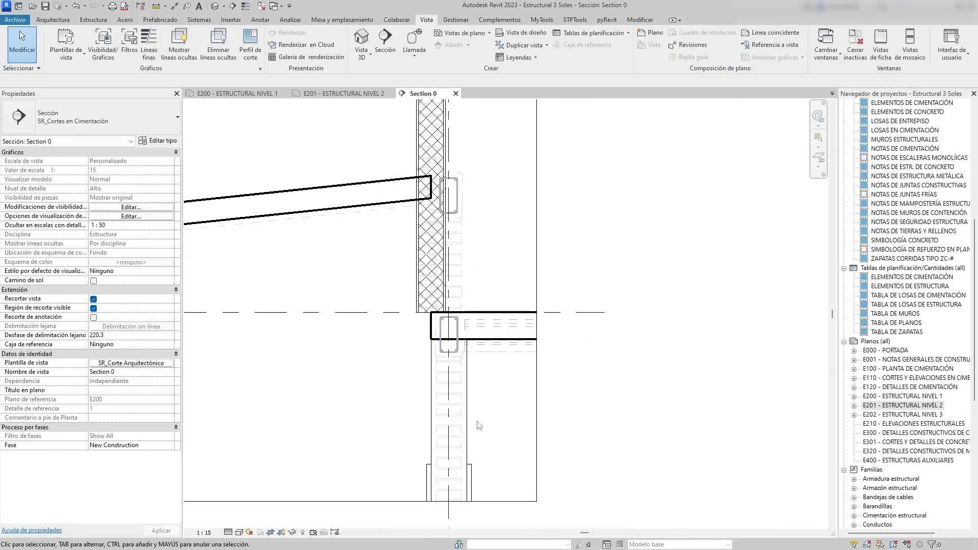
pyautogui.click(469, 404)
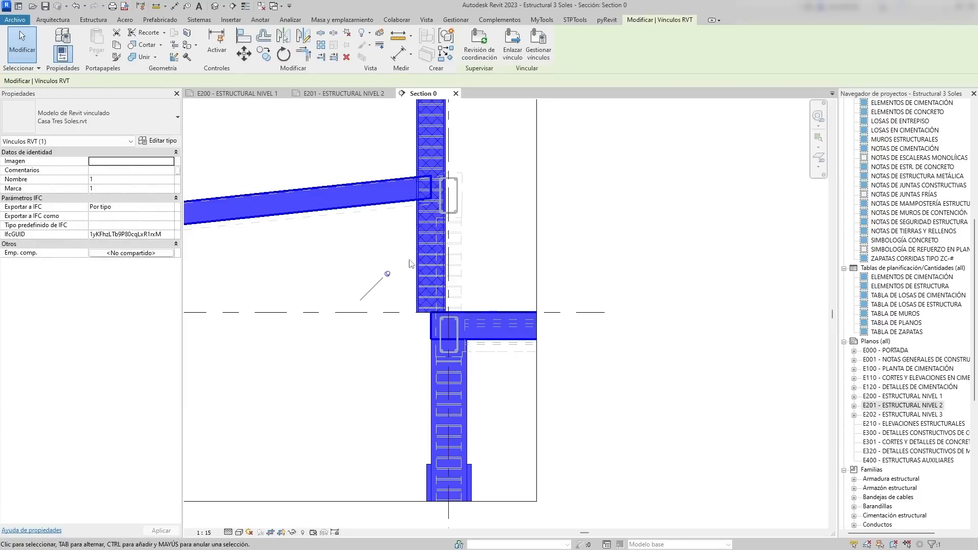
pyautogui.press('Escape')
pyautogui.scroll(-2, 427, 262)
pyautogui.moveTo(441, 306); pyautogui.dragTo(438, 365, button='middle')
pyautogui.scroll(-2, 371, 231)
pyautogui.moveTo(371, 231); pyautogui.dragTo(501, 249, button='middle')
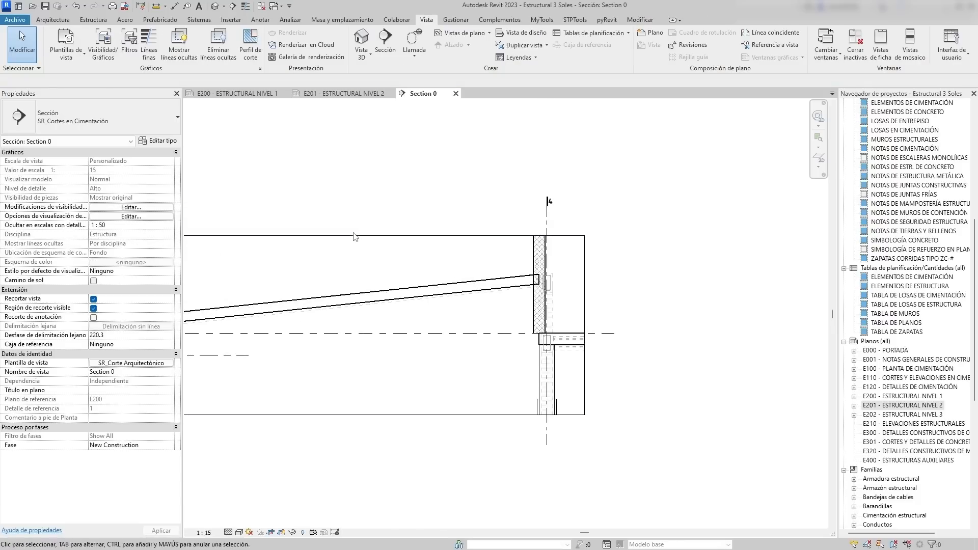
# Extend the section crop above Nivel 3 to view the full wall, and bring it back down to just above slab LM-1.
pyautogui.click(356, 236)
pyautogui.scroll(-2, 392, 257)
pyautogui.moveTo(399, 264); pyautogui.dragTo(504, 273, button='middle')
pyautogui.moveTo(433, 253); pyautogui.dragTo(434, 115)
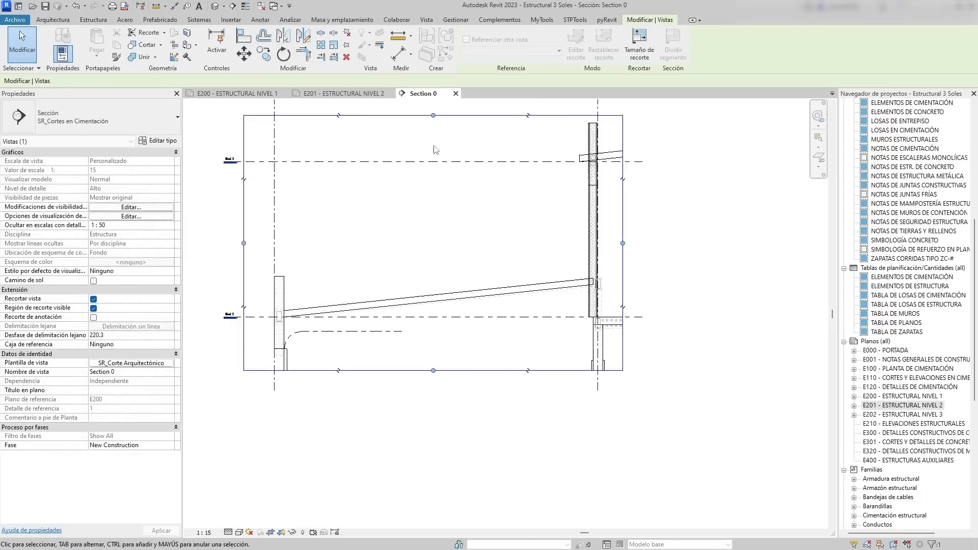
pyautogui.scroll(1, 592, 268)
pyautogui.moveTo(590, 269); pyautogui.dragTo(474, 343, button='middle')
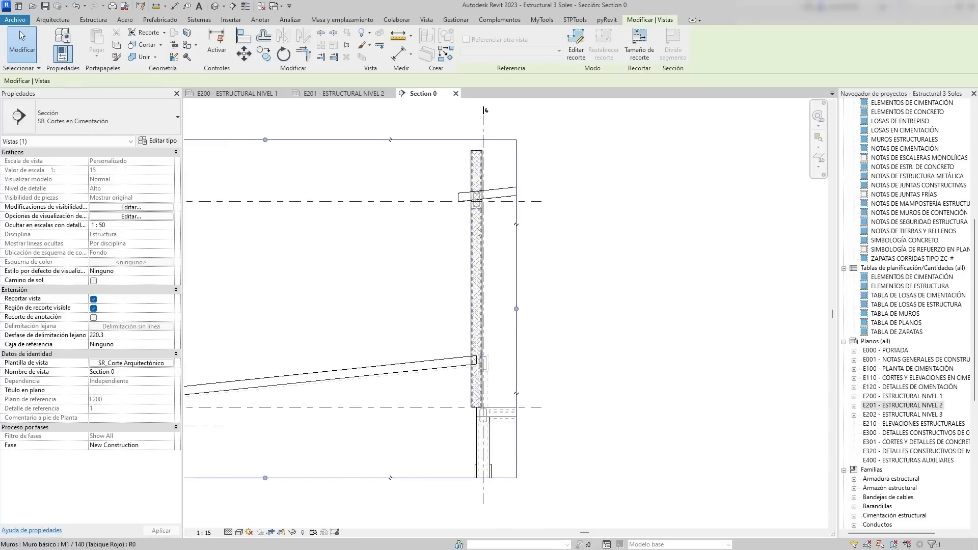
pyautogui.scroll(-1, 453, 315)
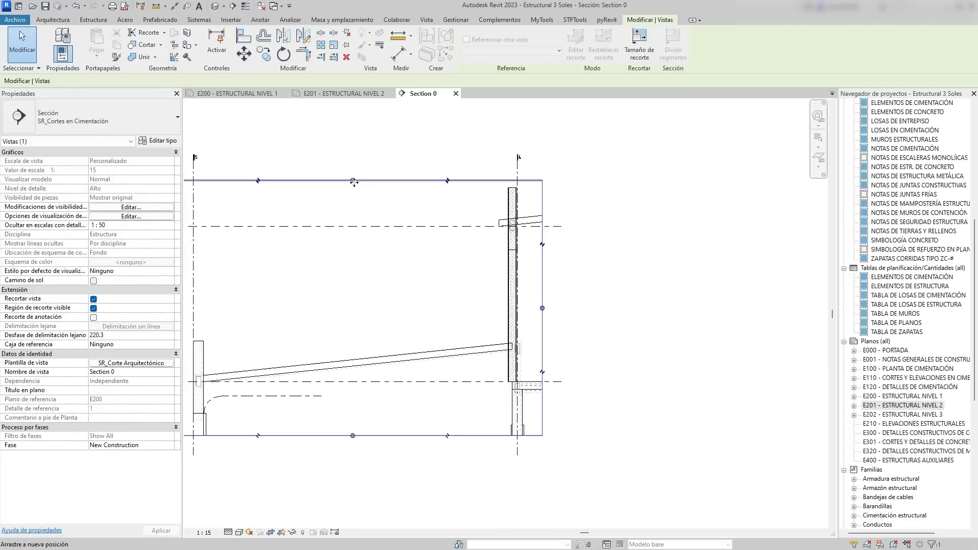
pyautogui.moveTo(354, 182); pyautogui.dragTo(356, 316)
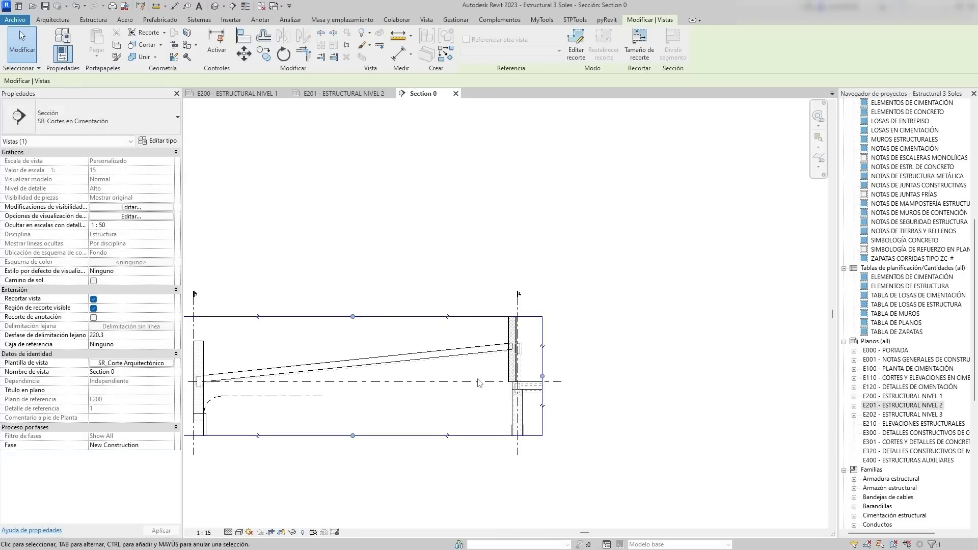
# Examine the section of slab LM-1 along its whole length between grids 4 and 5.
pyautogui.scroll(10, 524, 385)
pyautogui.scroll(-2, 493, 377)
pyautogui.moveTo(524, 378); pyautogui.dragTo(614, 343, button='middle')
pyautogui.scroll(-6, 614, 344)
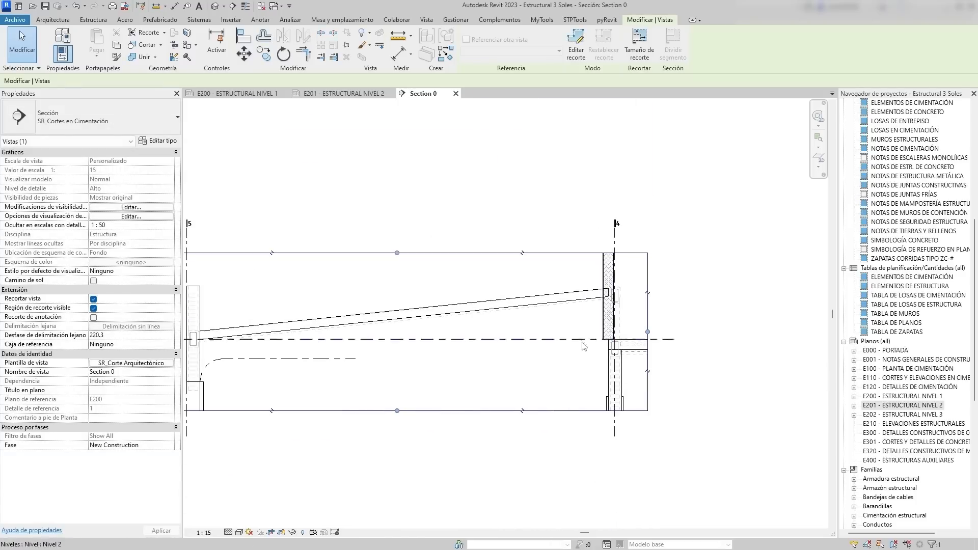
pyautogui.moveTo(265, 359); pyautogui.dragTo(333, 341, button='middle')
pyautogui.scroll(4, 331, 338)
pyautogui.click(331, 324)
pyautogui.scroll(-3, 342, 321)
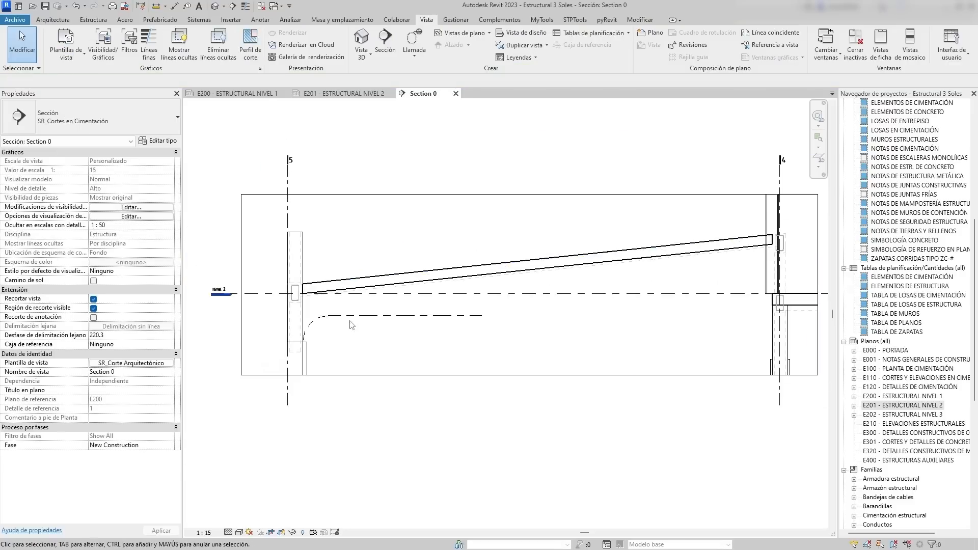
pyautogui.scroll(5, 572, 316)
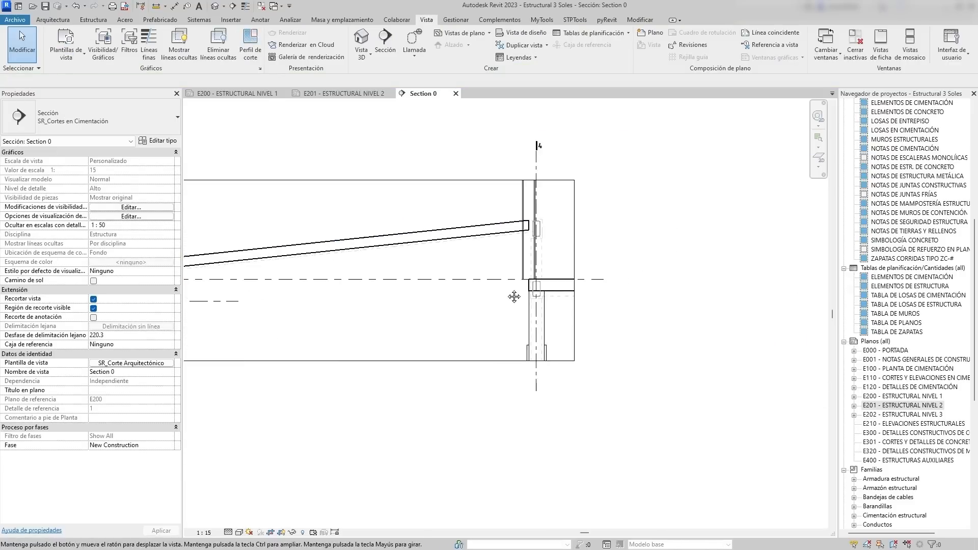
# Check the properties of the linked floor and of the M1 / 140 wall at their junction on grid 4.
pyautogui.click(512, 286)
pyautogui.moveTo(544, 290); pyautogui.dragTo(486, 297, button='middle')
pyautogui.scroll(-3, 486, 297)
pyautogui.scroll(4, 487, 298)
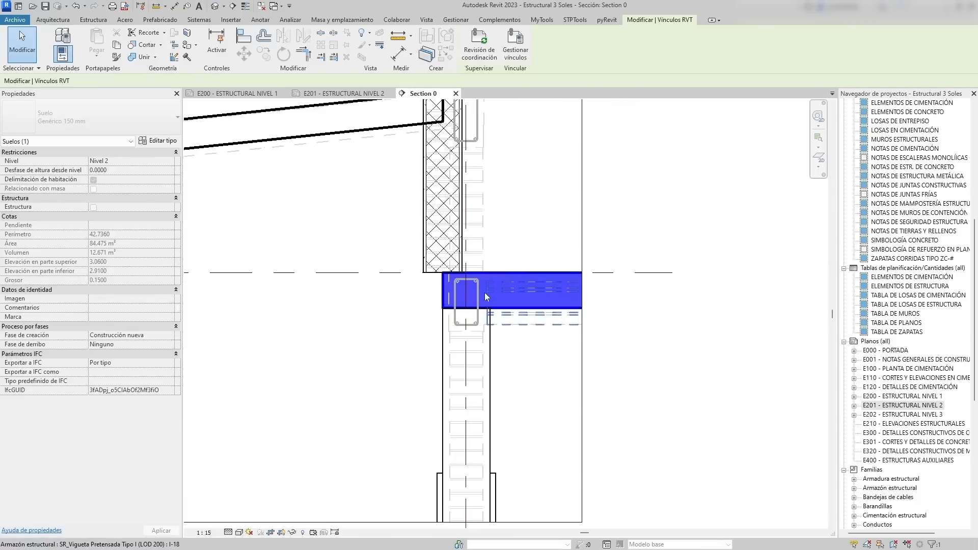
pyautogui.scroll(-1, 427, 275)
pyautogui.click(442, 242)
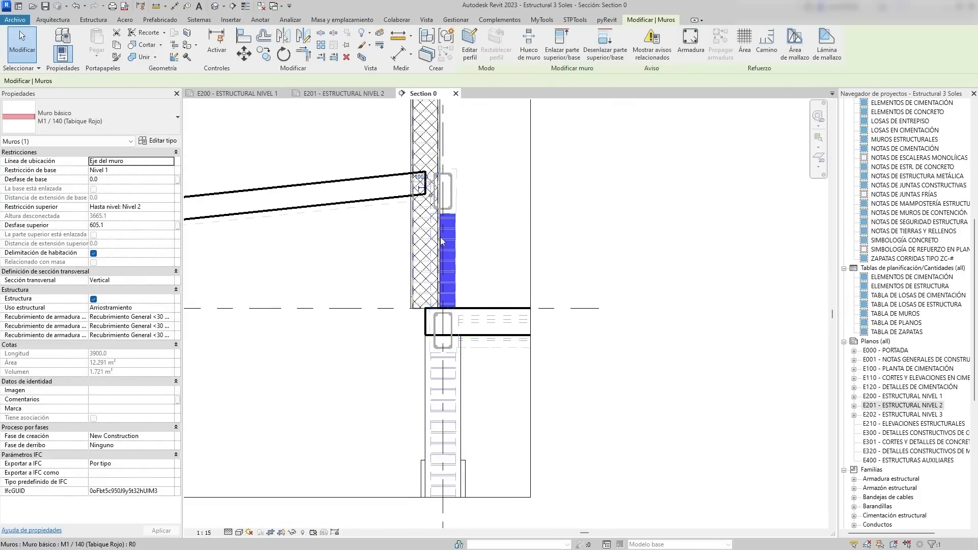
pyautogui.scroll(-1, 472, 244)
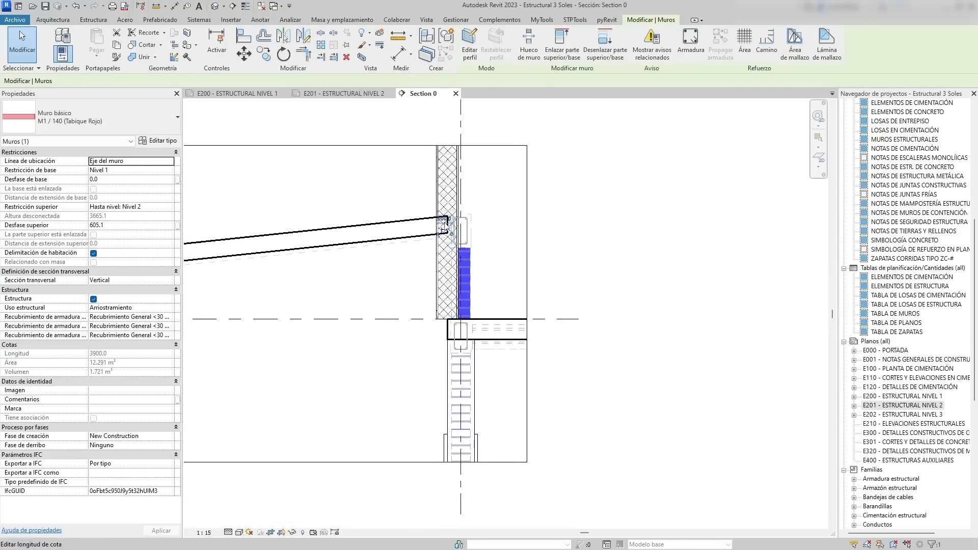
pyautogui.click(368, 248)
pyautogui.moveTo(408, 221)
pyautogui.mouseDown(button='middle')
pyautogui.moveTo(417, 223)
pyautogui.moveTo(403, 214)
pyautogui.mouseUp(button='middle')
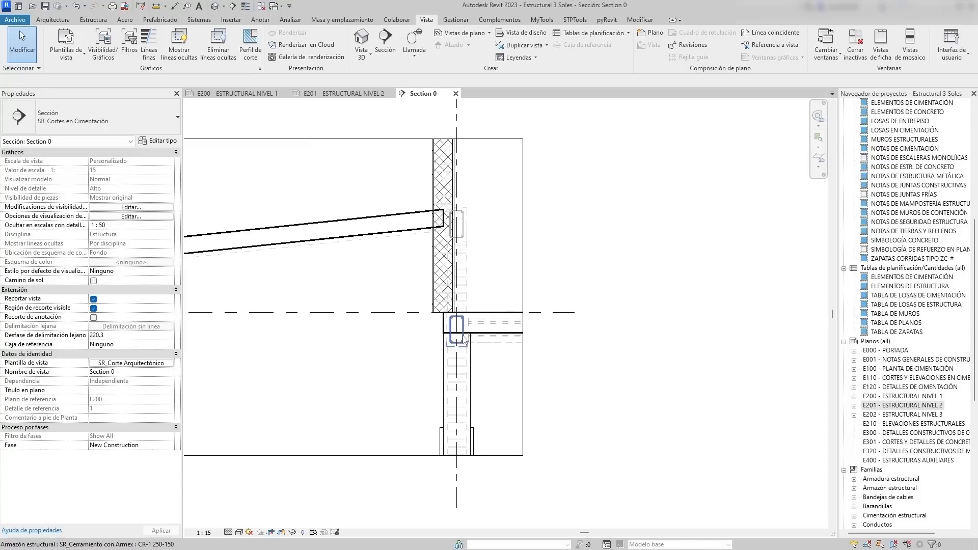
# On sheet E201, temporarily hide the element covering the slab edge at grid 4 in the Nivel 2 plan.
pyautogui.hotkey('ctrl', 'Tab')
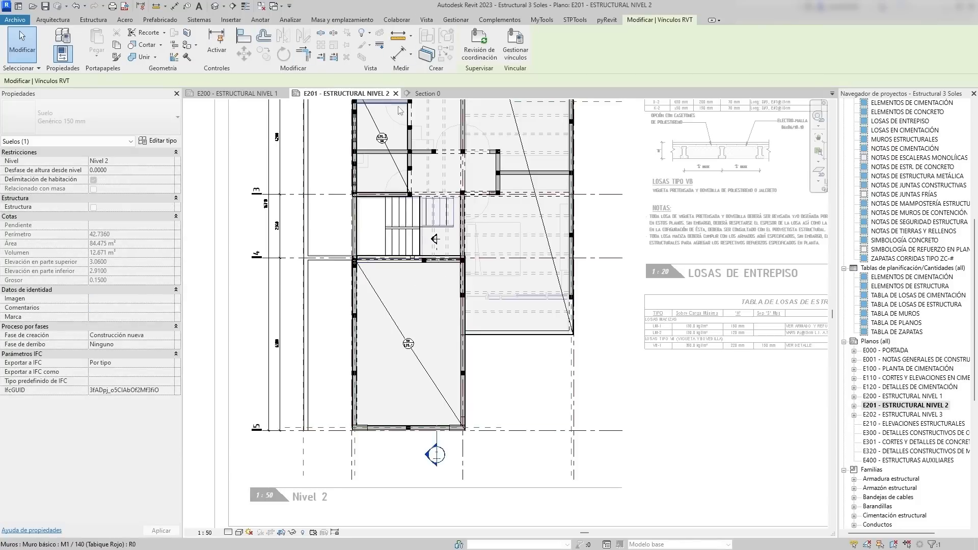
pyautogui.click(420, 93)
pyautogui.click(356, 93)
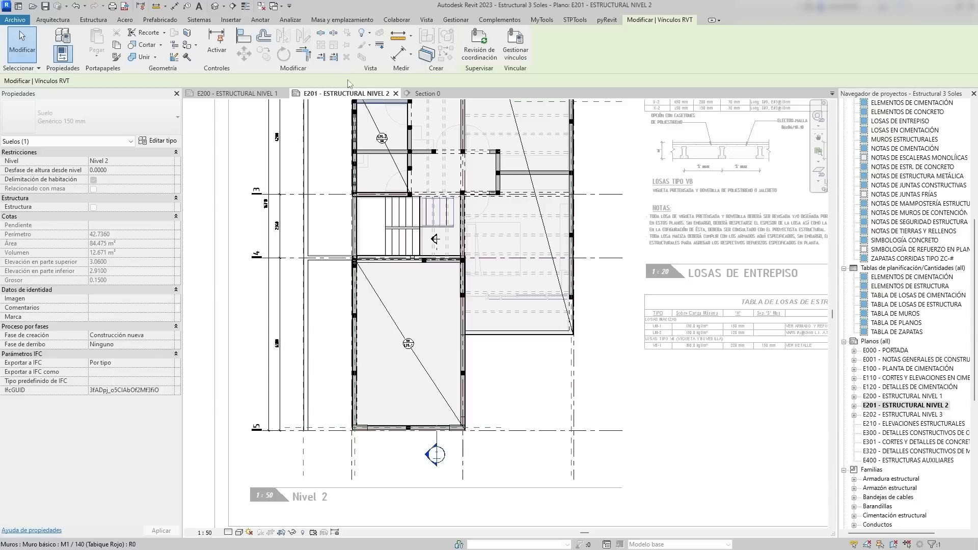
pyautogui.click(449, 259)
pyautogui.press('h')
pyautogui.press('h')
pyautogui.scroll(1, 438, 262)
# Edit the boundary of slab VB-1, aligning its edge at grid 4 with the face of the upper wall.
pyautogui.doubleClick(444, 261)
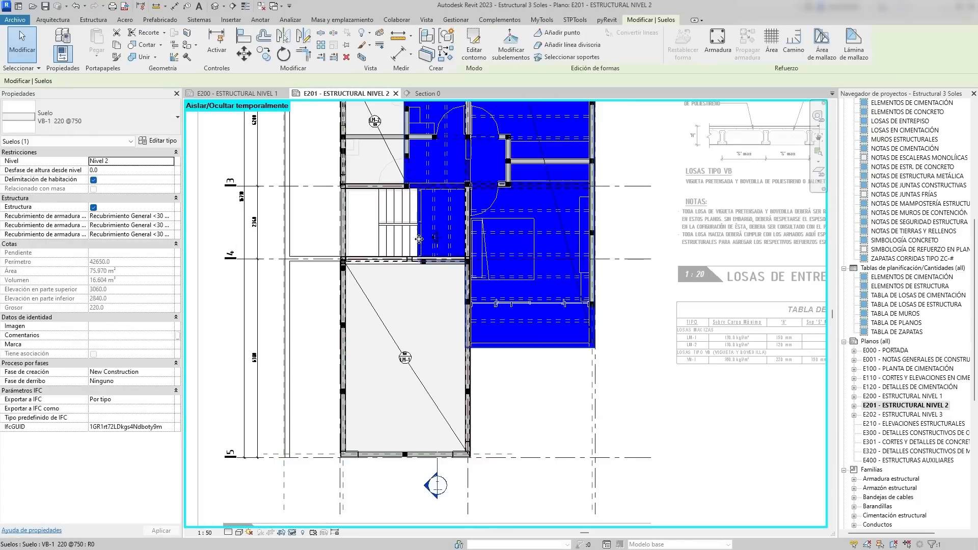
pyautogui.scroll(6, 448, 263)
pyautogui.press('l')
pyautogui.press('Escape')
pyautogui.click(470, 55)
# Check the edge of slab VB-1 beneath the upper wall at grid 4 in Section 0.
pyautogui.click(426, 94)
pyautogui.scroll(5, 424, 298)
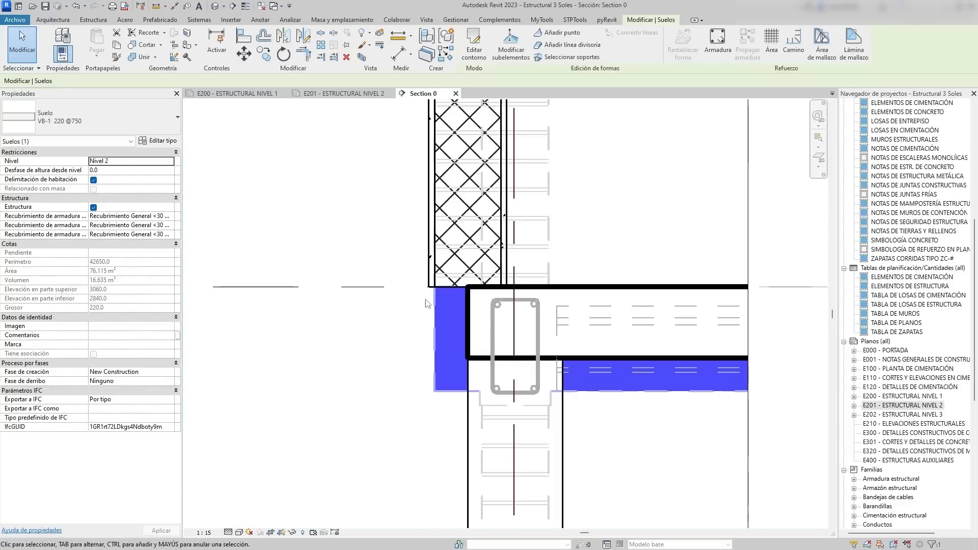
pyautogui.scroll(-3, 394, 288)
pyautogui.press('Escape')
pyautogui.click(431, 304)
pyautogui.press('Escape')
pyautogui.scroll(-5, 467, 218)
pyautogui.click(455, 278)
pyautogui.scroll(7, 455, 279)
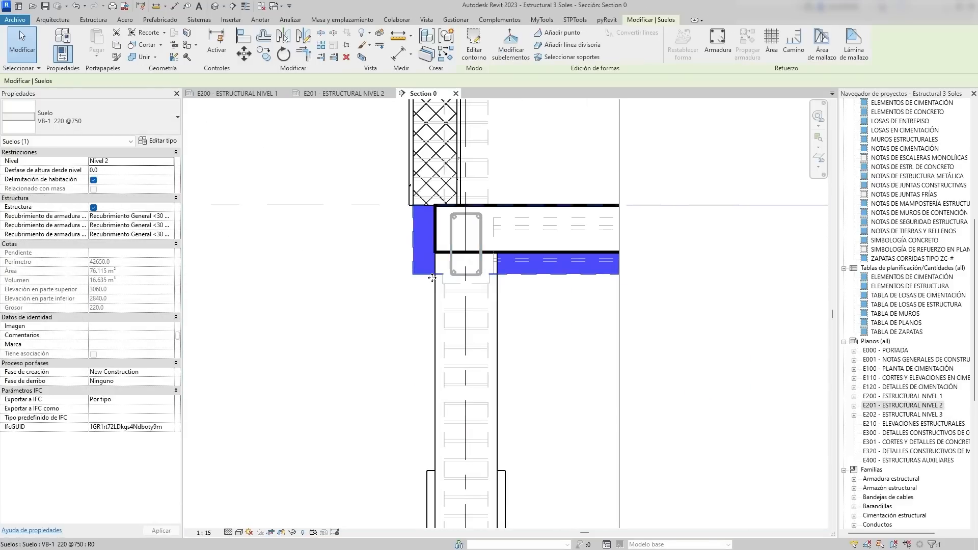
# Switch the section's view template to SR_Cortes Estructurales and select the CR-1 250-150 beam at the end of slab LM-1.
pyautogui.click(576, 314)
pyautogui.click(414, 206)
pyautogui.scroll(3, 414, 206)
pyautogui.scroll(-2, 269, 406)
pyautogui.click(270, 407)
pyautogui.click(465, 240)
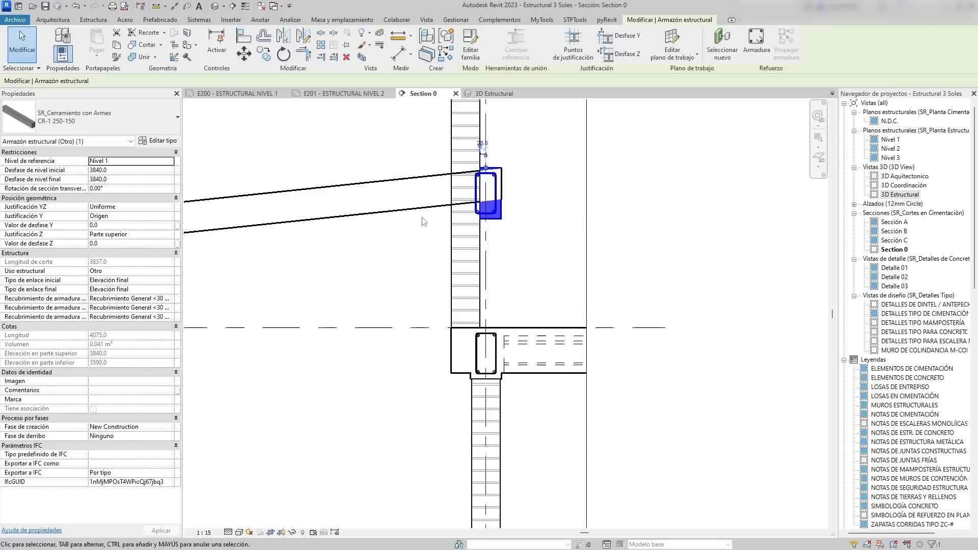
# Edit the boundary of slab LM-1 in the Nivel 2 plan, aligning its edge at grid 4 with the wall face.
pyautogui.click(424, 222)
pyautogui.scroll(4, 499, 373)
pyautogui.scroll(-8, 562, 352)
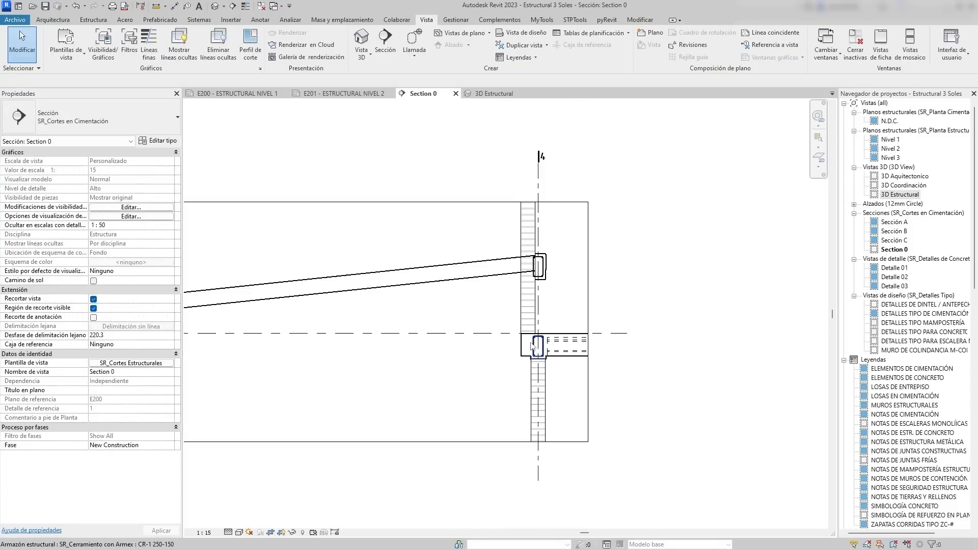
pyautogui.scroll(2, 501, 312)
pyautogui.click(532, 250)
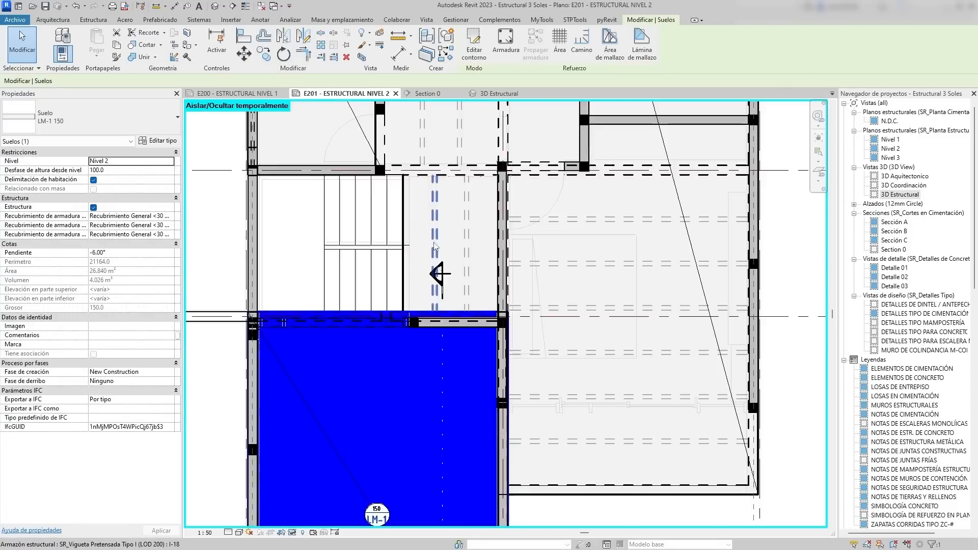
pyautogui.doubleClick(412, 295)
pyautogui.scroll(6, 398, 269)
pyautogui.press('a')
pyautogui.press('l')
pyautogui.click(422, 272)
pyautogui.click(451, 253)
pyautogui.scroll(-2, 460, 252)
pyautogui.click(470, 55)
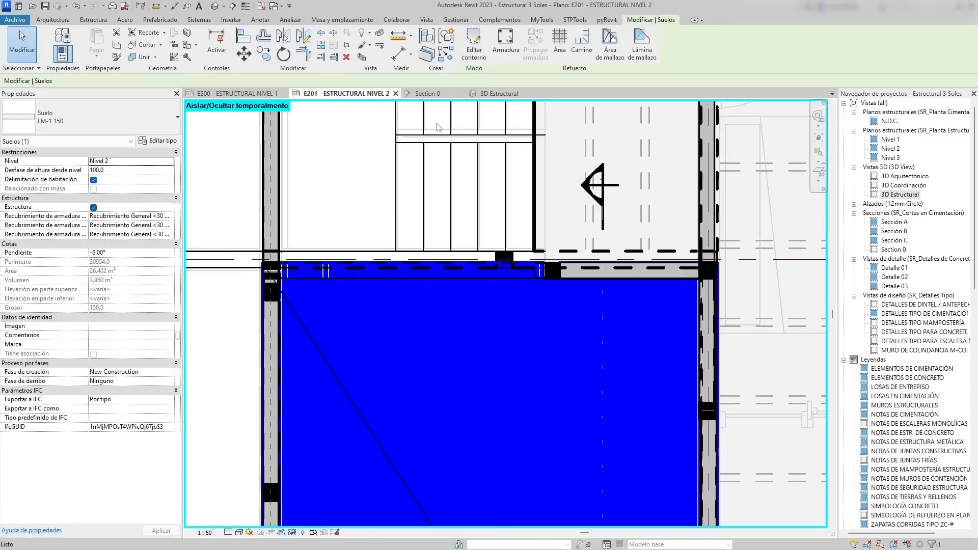
# Align the CR-1 250-150 beam at grid 4 with the upper wall in plan, and return to Section 0.
pyautogui.click(436, 125)
pyautogui.press('Tab')
pyautogui.click(397, 269)
pyautogui.click(425, 93)
pyautogui.scroll(-1, 506, 338)
pyautogui.click(506, 339)
pyautogui.scroll(1, 521, 306)
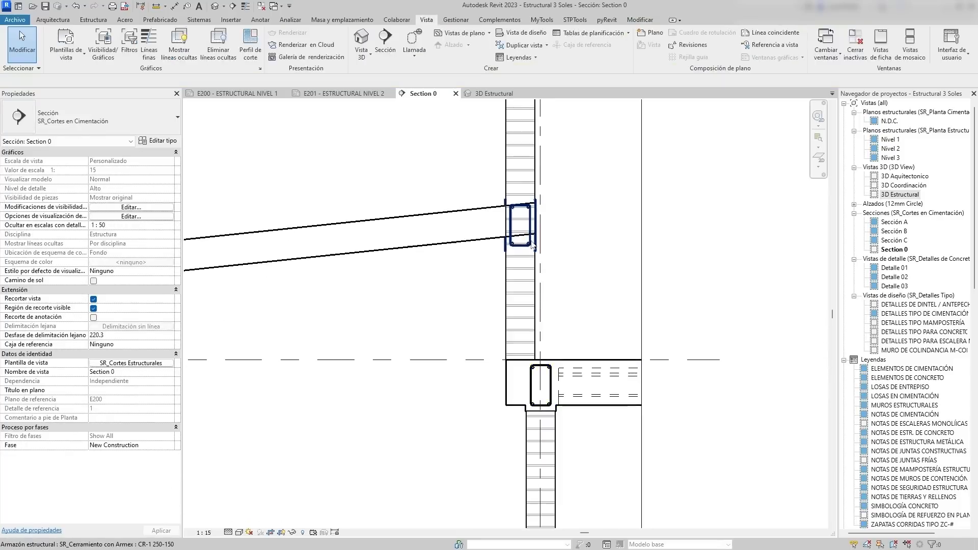
# Join the geometry of the CR-1 250-150 beam with the upper M1 / 140 wall at grid 4.
pyautogui.scroll(2, 524, 229)
pyautogui.press('j')
pyautogui.press('g')
pyautogui.click(529, 275)
pyautogui.click(536, 216)
pyautogui.press('Escape')
pyautogui.scroll(-2, 522, 215)
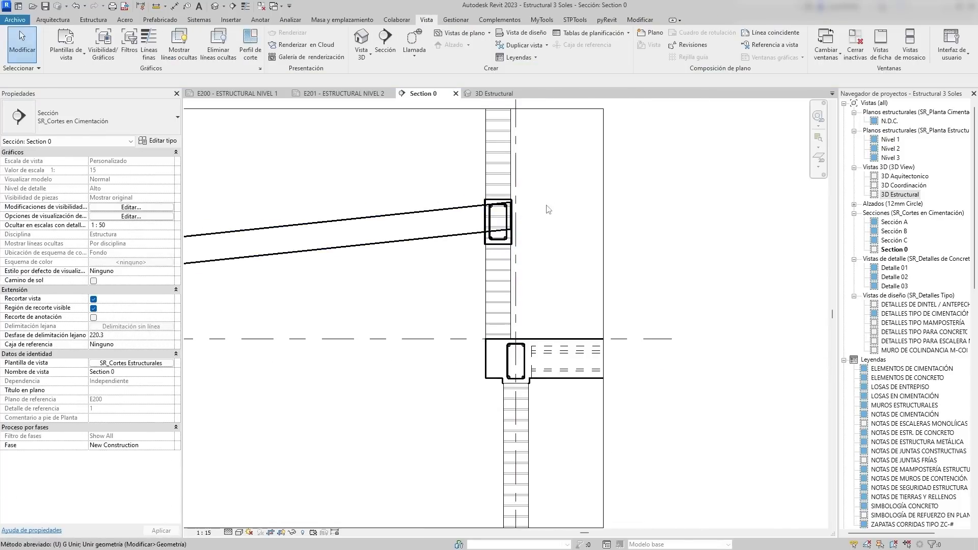
# Join the geometry of slab LM-1 with the CR-1 250-150 beam at grid 4.
pyautogui.press('g')
pyautogui.click(497, 243)
pyautogui.scroll(1, 529, 247)
pyautogui.click(530, 246)
pyautogui.scroll(-1, 535, 244)
pyautogui.moveTo(545, 222); pyautogui.dragTo(583, 249, button='middle')
pyautogui.scroll(-1, 565, 316)
# Examine the wall and slab LM-1 at grid 5 in the Nivel 2 plan and in Section 0.
pyautogui.click(344, 93)
pyautogui.moveTo(359, 300); pyautogui.dragTo(438, 328, button='middle')
pyautogui.scroll(3, 438, 331)
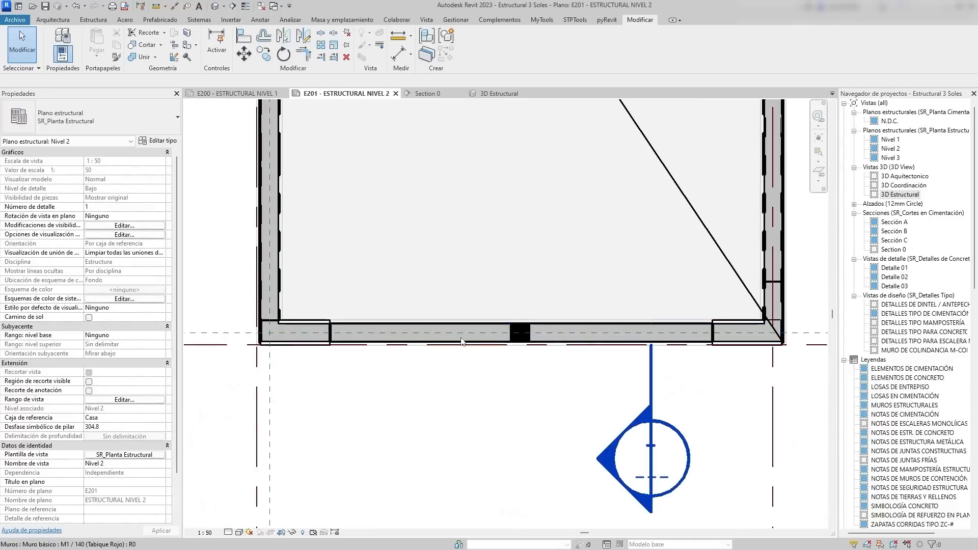
pyautogui.scroll(-2, 657, 347)
pyautogui.moveTo(657, 346); pyautogui.dragTo(599, 338, button='middle')
pyautogui.scroll(-1, 599, 338)
pyautogui.hotkey('ctrl', 'Tab')
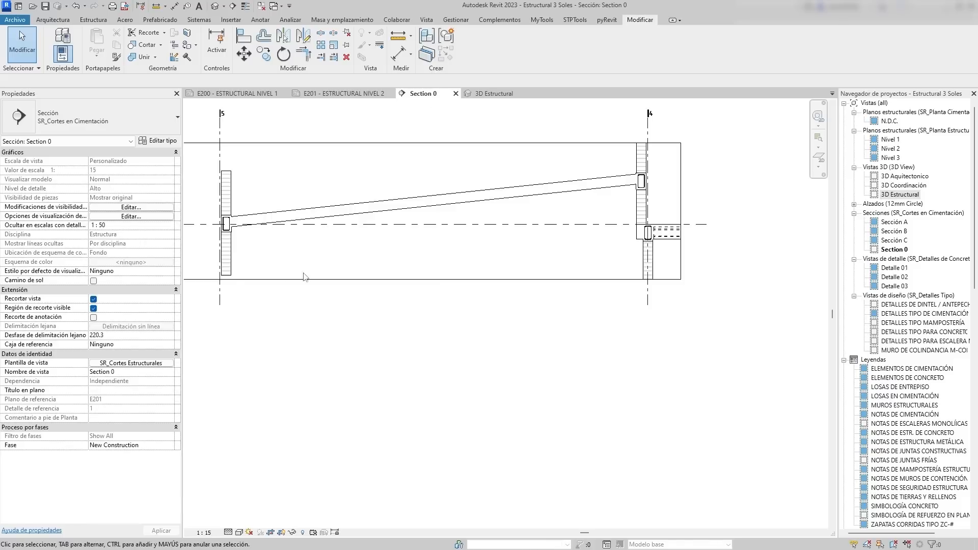
pyautogui.scroll(2, 231, 277)
pyautogui.scroll(-1, 219, 276)
# Open the 3D Estructural view, turn off its section box and orbit to the front wall at grid 5.
pyautogui.click(488, 94)
pyautogui.scroll(-2, 494, 306)
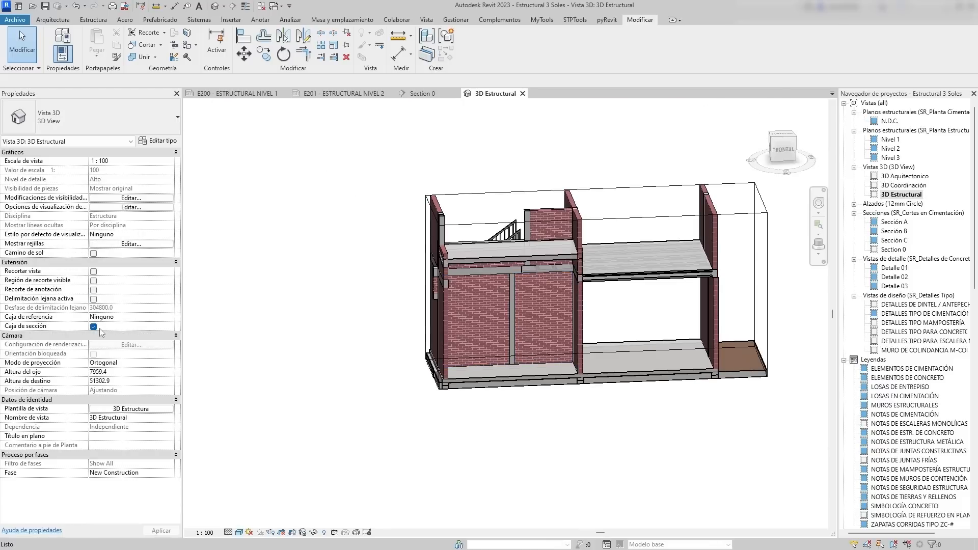
pyautogui.click(93, 327)
pyautogui.scroll(5, 640, 338)
pyautogui.keyDown('shift'); pyautogui.moveTo(639, 338); pyautogui.dragTo(556, 372, button='middle'); pyautogui.keyUp('shift')
# Check the front wall's constraints, and set the top offset of the two C1 550-200 corner columns below it to 800.
pyautogui.click(662, 381)
pyautogui.click(534, 332)
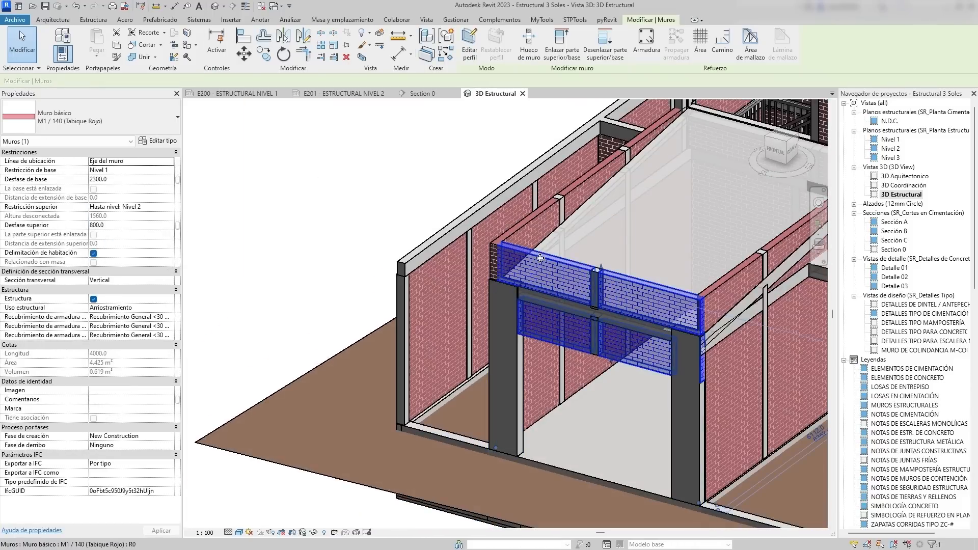
pyautogui.click(504, 356)
pyautogui.keyDown('ctrl'); pyautogui.click(677, 387); pyautogui.keyUp('ctrl')
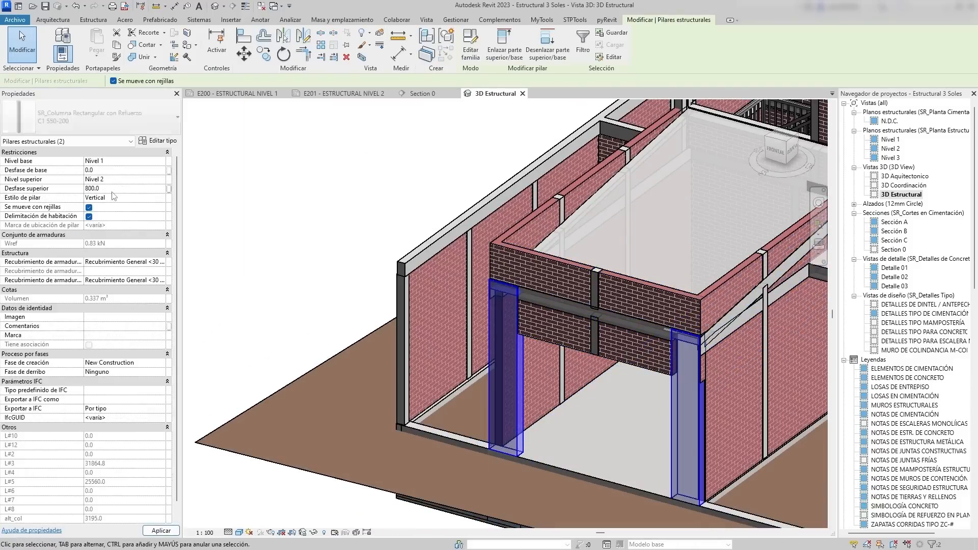
pyautogui.press('Escape')
pyautogui.scroll(-2, 637, 344)
# Align the front wall's outer face with the corner column's outer face at grid 5 in the Nivel 2 plan.
pyautogui.click(350, 94)
pyautogui.scroll(4, 587, 337)
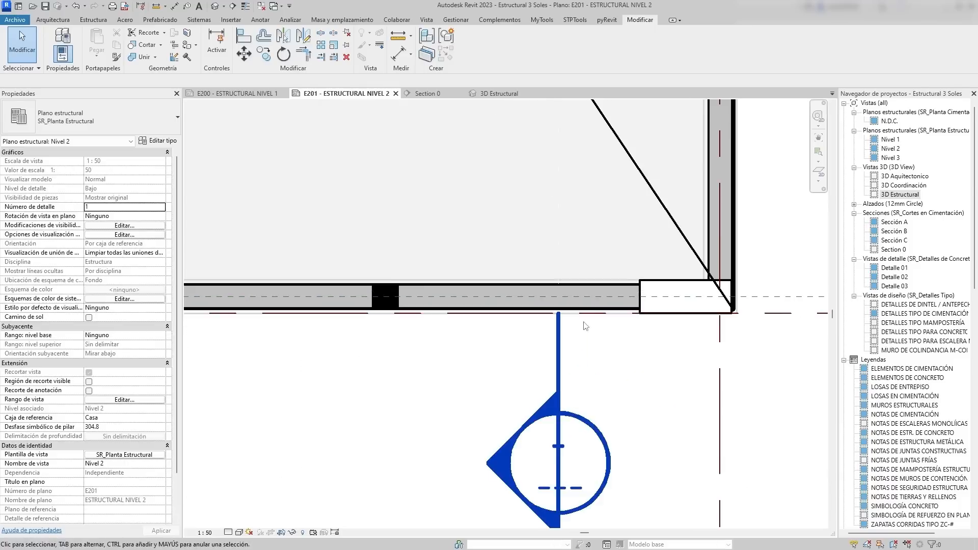
pyautogui.moveTo(689, 325); pyautogui.dragTo(698, 273, button='middle')
pyautogui.scroll(-3, 626, 265)
pyautogui.scroll(3, 502, 262)
pyautogui.scroll(-4, 502, 259)
pyautogui.scroll(6, 613, 228)
pyautogui.press('a')
pyautogui.press('l')
pyautogui.click(640, 213)
pyautogui.click(618, 208)
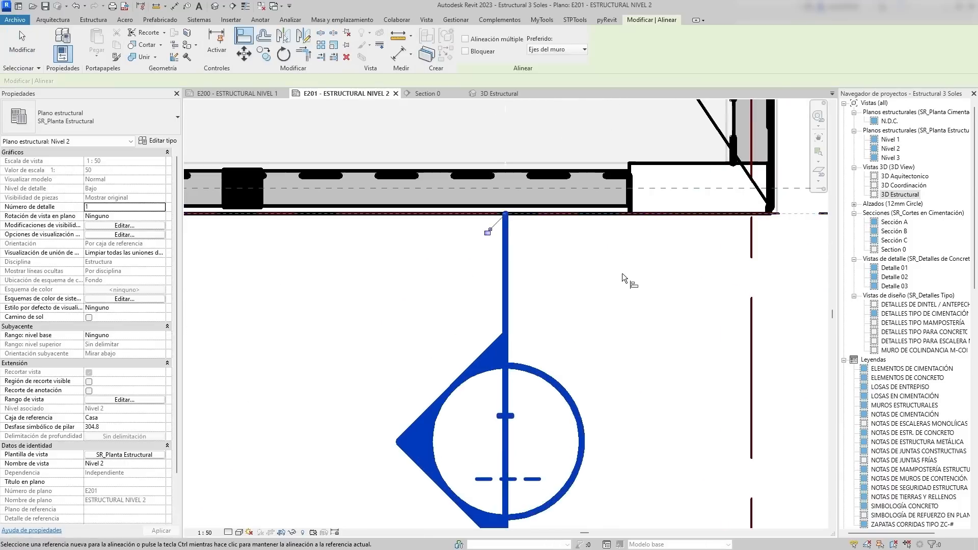
# Align the remaining front wall face flush with the corner columns' outer edge at grid 5 and check it in the 3D Estructural view.
pyautogui.click(614, 213)
pyautogui.click(606, 206)
pyautogui.scroll(-2, 600, 277)
pyautogui.moveTo(243, 252); pyautogui.dragTo(408, 211, button='middle')
pyautogui.click(809, 536)
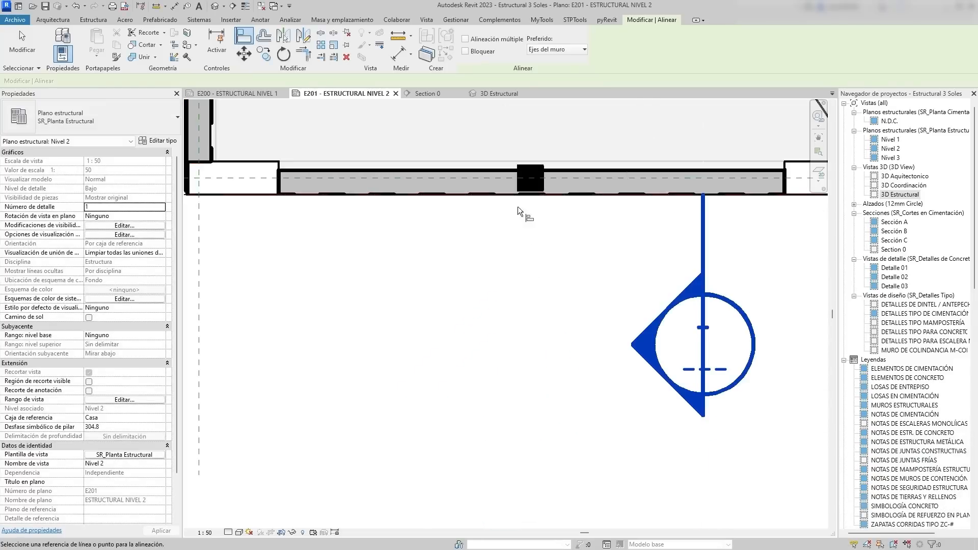
pyautogui.scroll(3, 531, 187)
pyautogui.scroll(-4, 533, 255)
pyautogui.press('Escape')
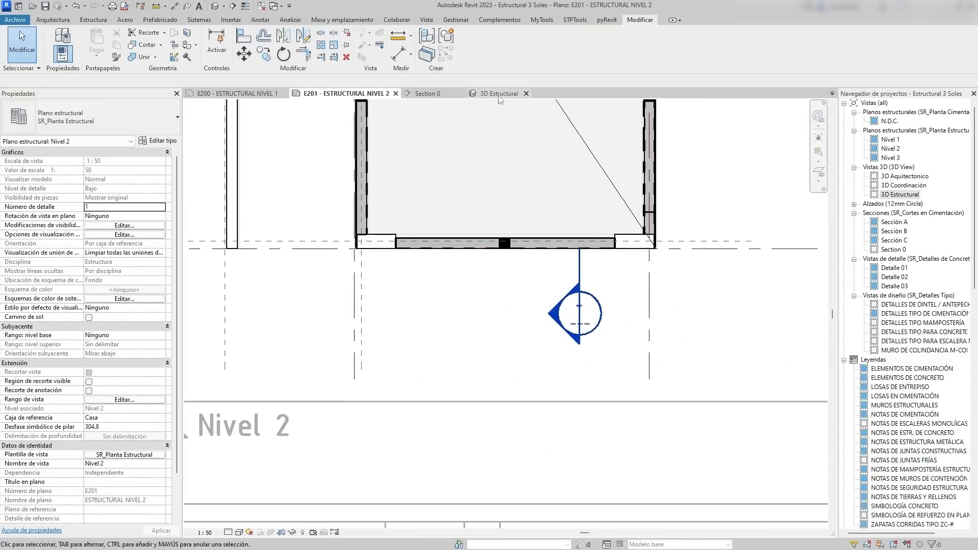
pyautogui.click(499, 95)
pyautogui.scroll(3, 601, 274)
pyautogui.moveTo(601, 275)
pyautogui.keyDown('shift'); pyautogui.mouseDown(button='middle')
pyautogui.moveTo(599, 302)
pyautogui.moveTo(560, 306)
pyautogui.mouseUp(button='middle'); pyautogui.keyUp('shift')
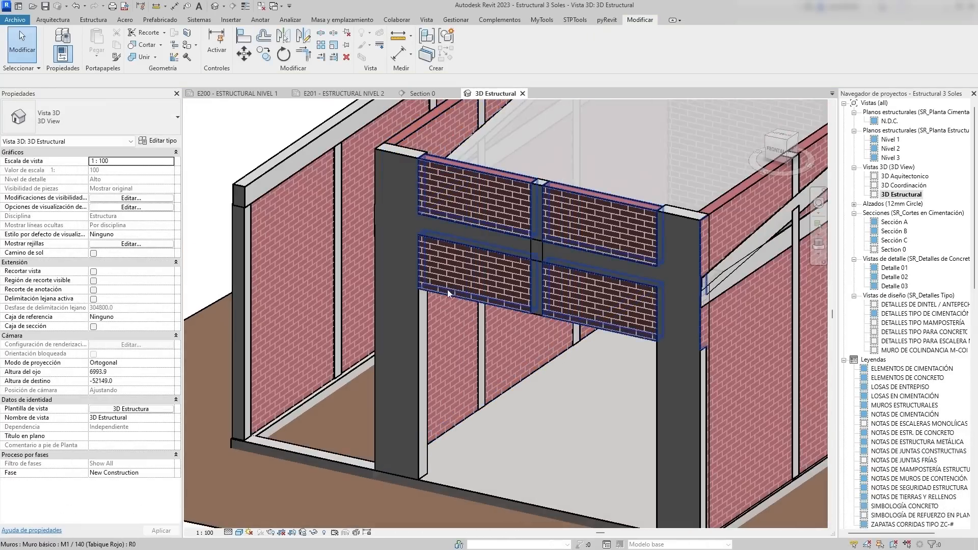
pyautogui.scroll(-3, 501, 314)
# Open Section 0 and apply the SR_Corte Arquitectónico view template to it.
pyautogui.click(432, 96)
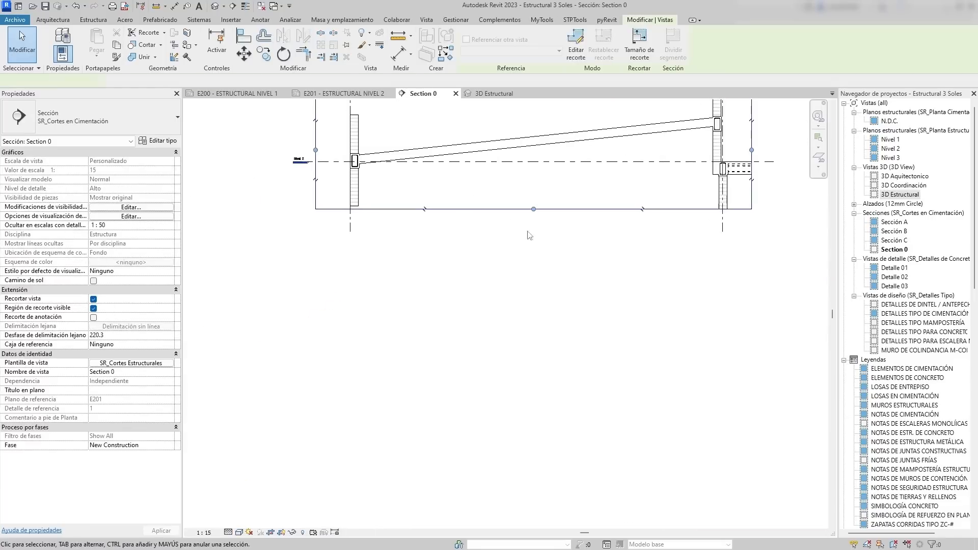
pyautogui.click(131, 362)
pyautogui.click(531, 509)
pyautogui.scroll(5, 382, 219)
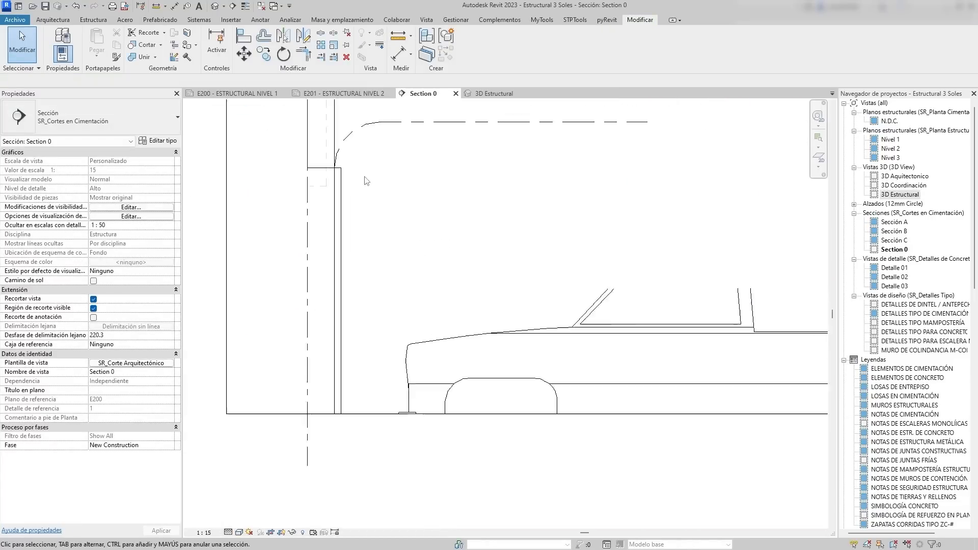
# Try to draw a horizontal reference plane at the head of the garage opening in Section 0.
pyautogui.click(93, 20)
pyautogui.click(925, 45)
pyautogui.click(502, 273)
pyautogui.click(308, 273)
pyautogui.press('Escape')
pyautogui.press('Escape')
pyautogui.scroll(3, 355, 283)
pyautogui.scroll(-3, 356, 287)
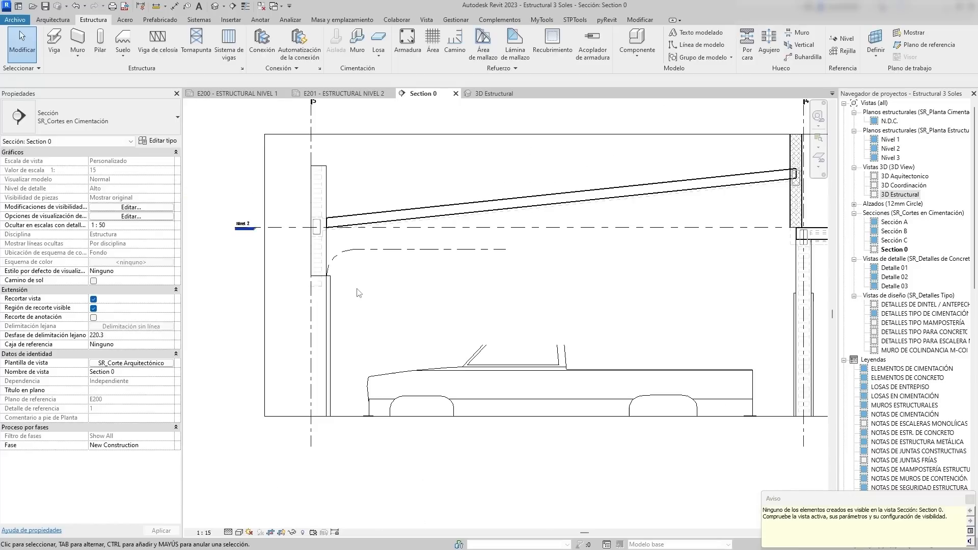
# Draw a horizontal detail line about 1320 mm long inward from the front wall's outer face at the garage opening's head.
pyautogui.press('d')
pyautogui.press('l')
pyautogui.scroll(3, 326, 265)
pyautogui.click(478, 283)
pyautogui.click(299, 283)
pyautogui.press('Escape')
pyautogui.press('Escape')
pyautogui.click(430, 289)
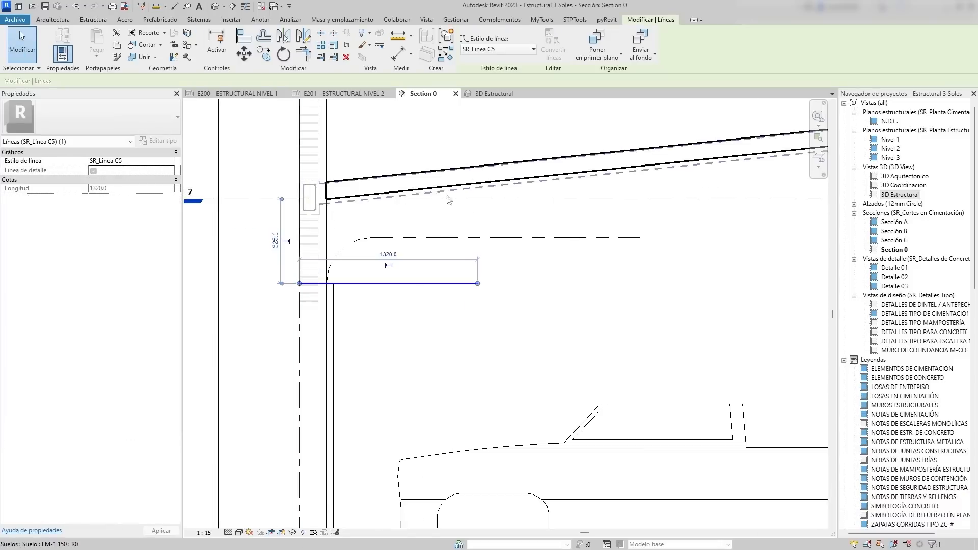
pyautogui.press('Escape')
# Apply the SR_Cortes Estructurales view template to Section 0.
pyautogui.scroll(-2, 388, 312)
pyautogui.scroll(2, 355, 296)
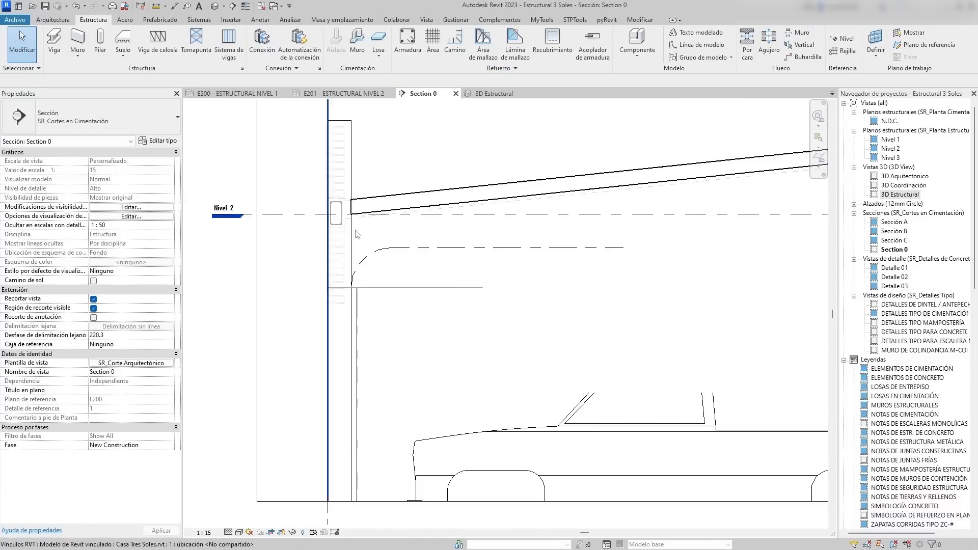
pyautogui.click(150, 365)
pyautogui.click(285, 161)
pyautogui.click(534, 515)
pyautogui.scroll(2, 402, 274)
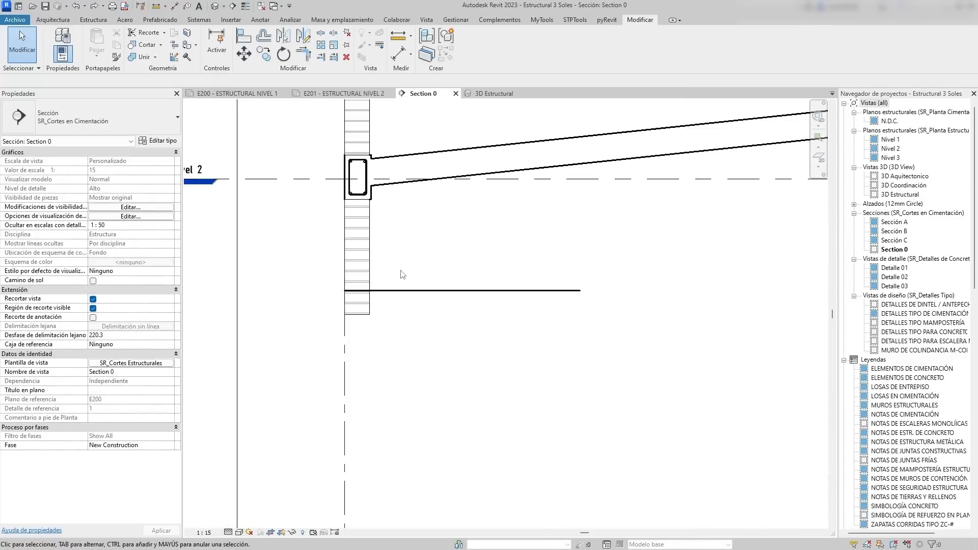
# Raise the front wall's lower edge to the detail line, a base offset of 2435, separating the joined elements, and delete the line.
pyautogui.click(368, 304)
pyautogui.moveTo(357, 318); pyautogui.dragTo(356, 291)
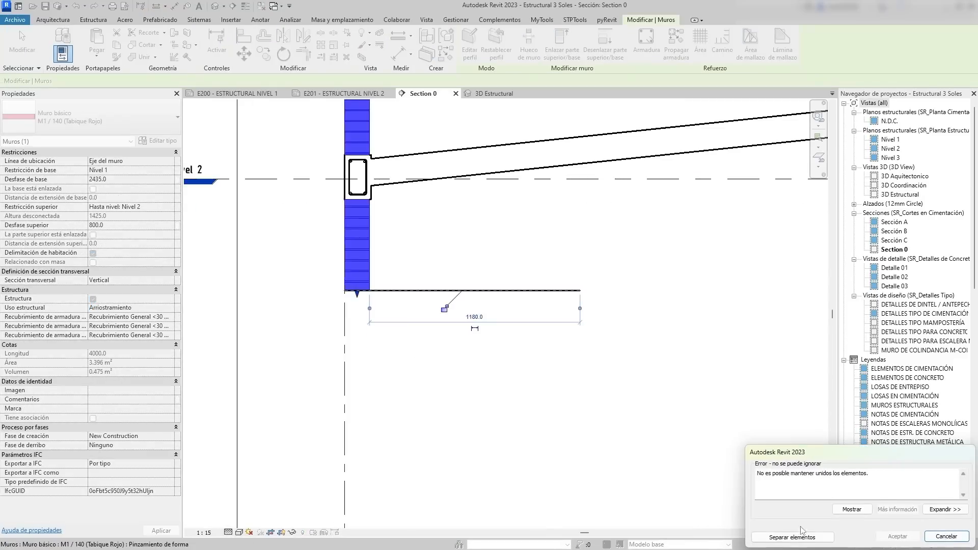
pyautogui.click(800, 535)
pyautogui.click(455, 390)
pyautogui.click(464, 293)
pyautogui.press('Delete')
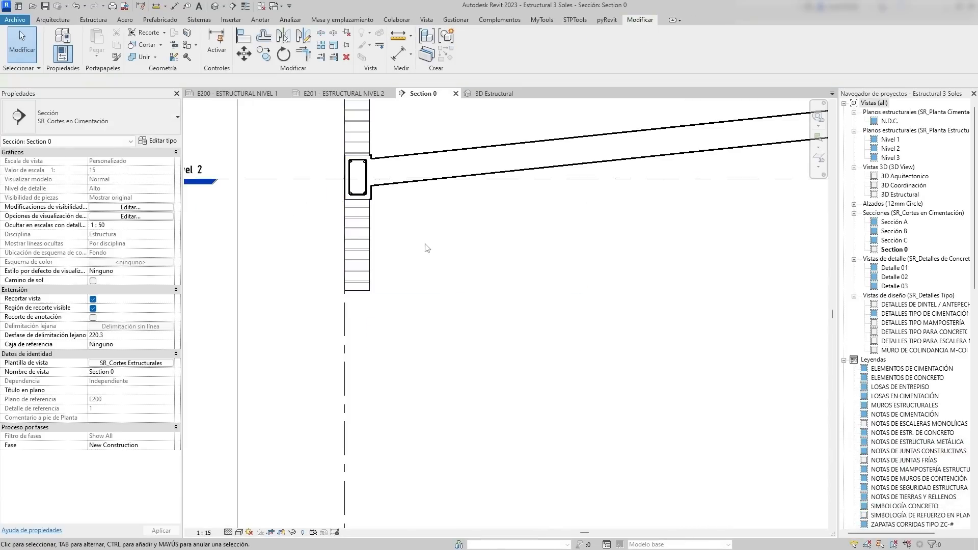
# Copy the Nivel 2 beam down to the wall's lower edge and change the copy to type SR_Trabe Rectangular con Refuerzo T-1 500-300.
pyautogui.click(371, 198)
pyautogui.press('c')
pyautogui.press('o')
pyautogui.click(373, 292)
pyautogui.press('Escape')
pyautogui.click(92, 117)
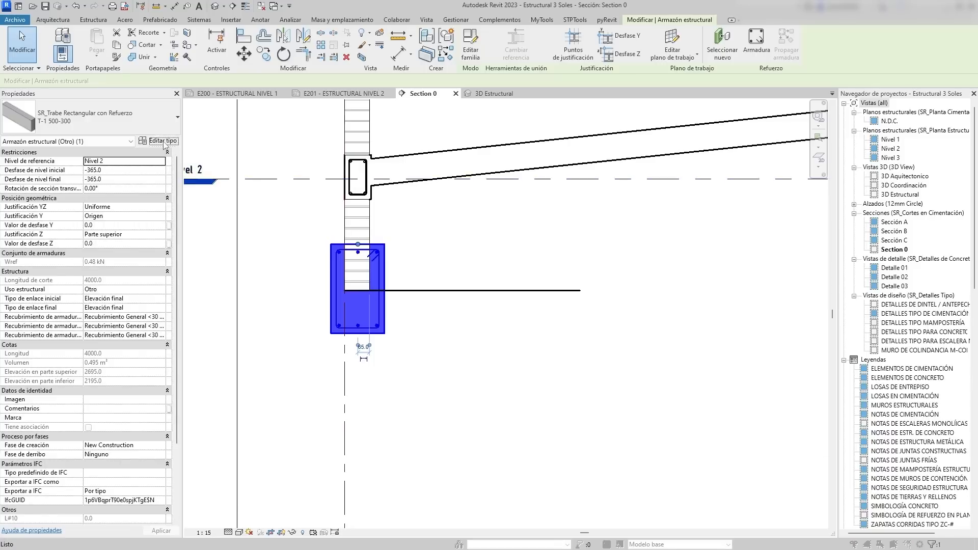
# Rename the lower beam's type to T1 250-150 and set its dimensions to H 250 and B 150.
pyautogui.click(157, 140)
pyautogui.moveTo(560, 80); pyautogui.dragTo(590, 82)
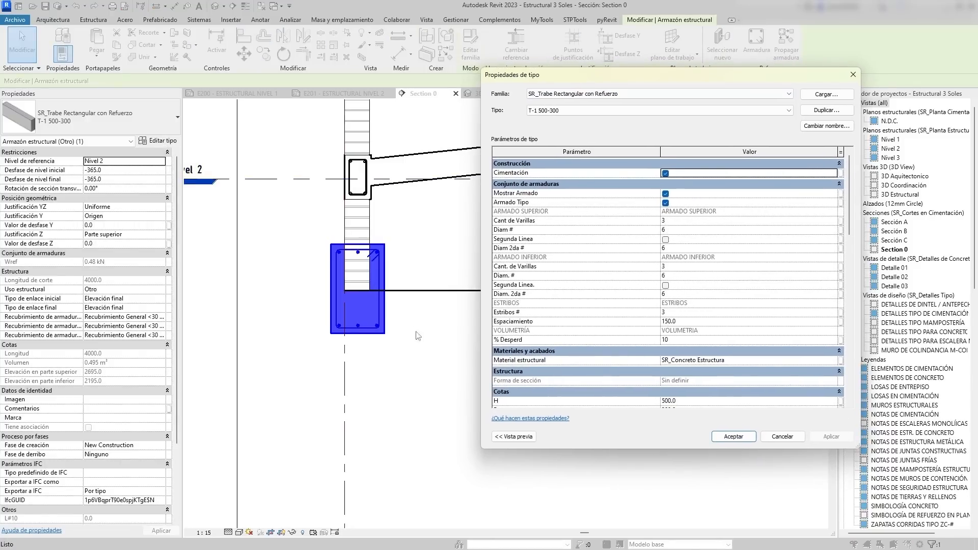
pyautogui.scroll(-2, 633, 346)
pyautogui.scroll(2, 589, 334)
pyautogui.scroll(-5, 698, 299)
pyautogui.scroll(-2, 535, 284)
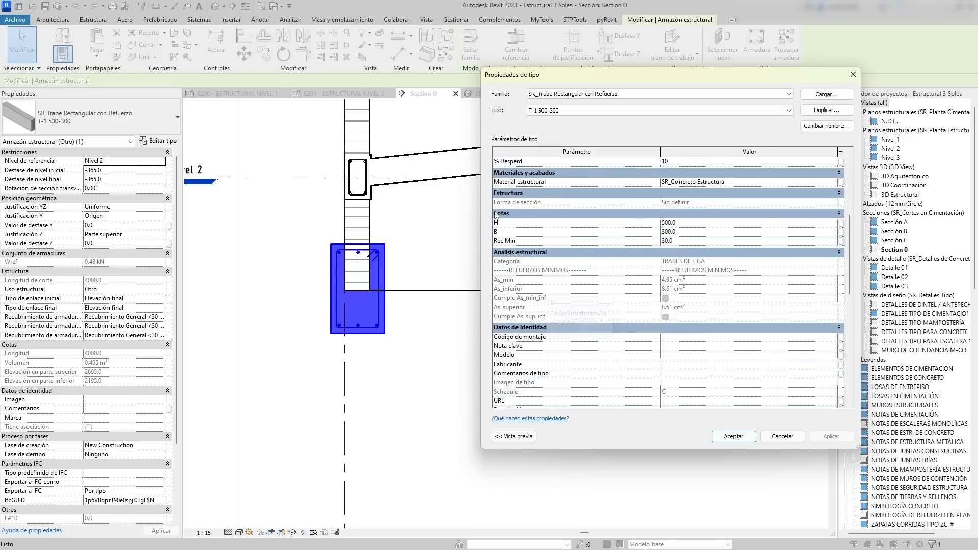
pyautogui.scroll(1, 535, 284)
pyautogui.click(607, 249)
pyautogui.scroll(3, 647, 210)
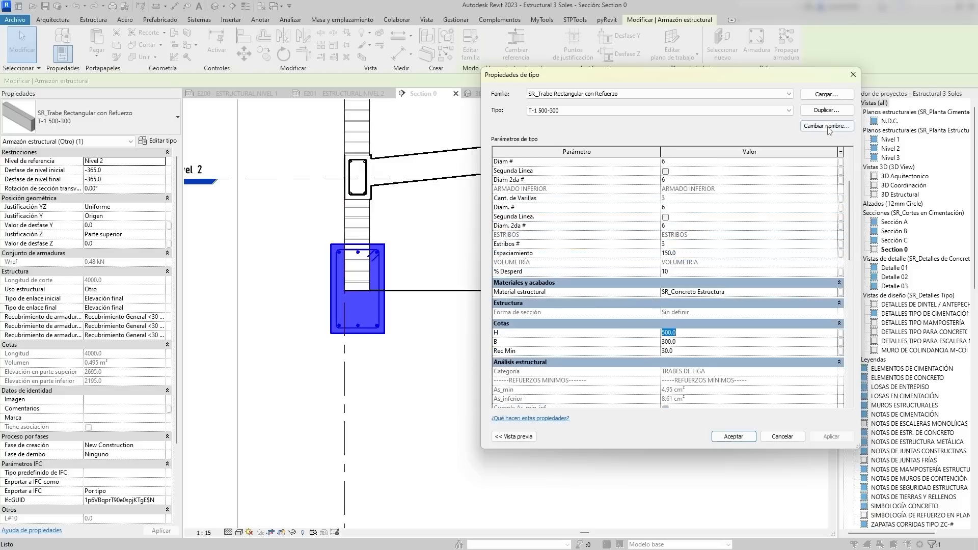
pyautogui.click(826, 125)
pyautogui.press('capslock')
pyautogui.write('T1')
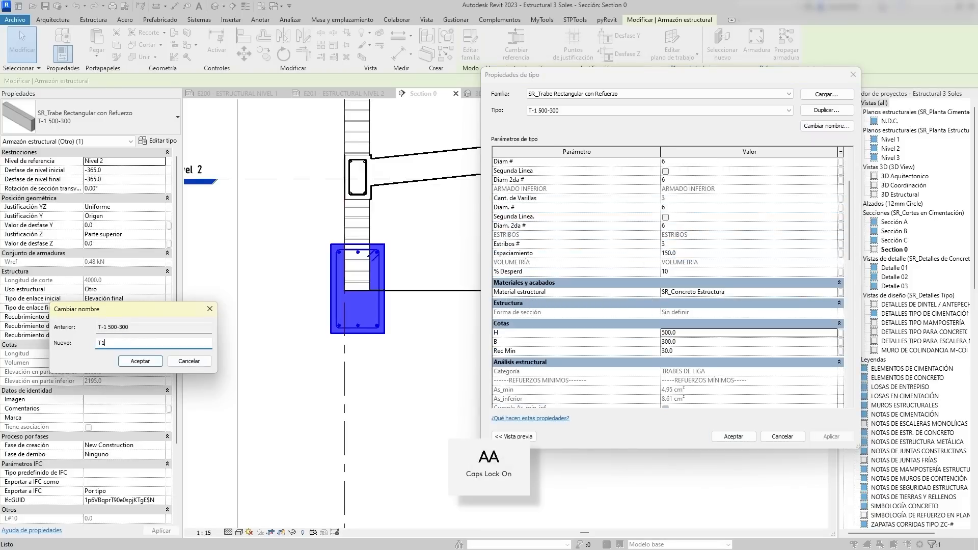
pyautogui.write(' 250-1')
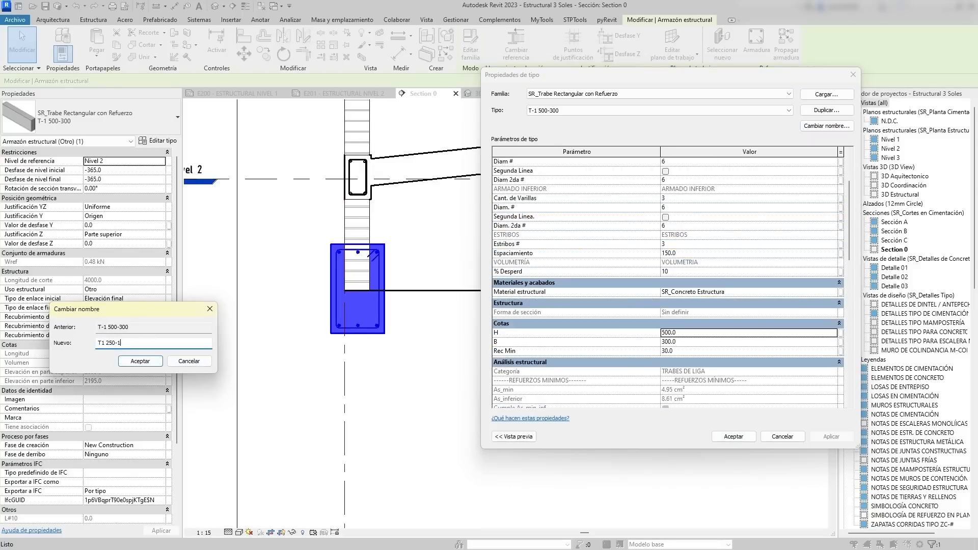
pyautogui.write('50')
pyautogui.press('Return')
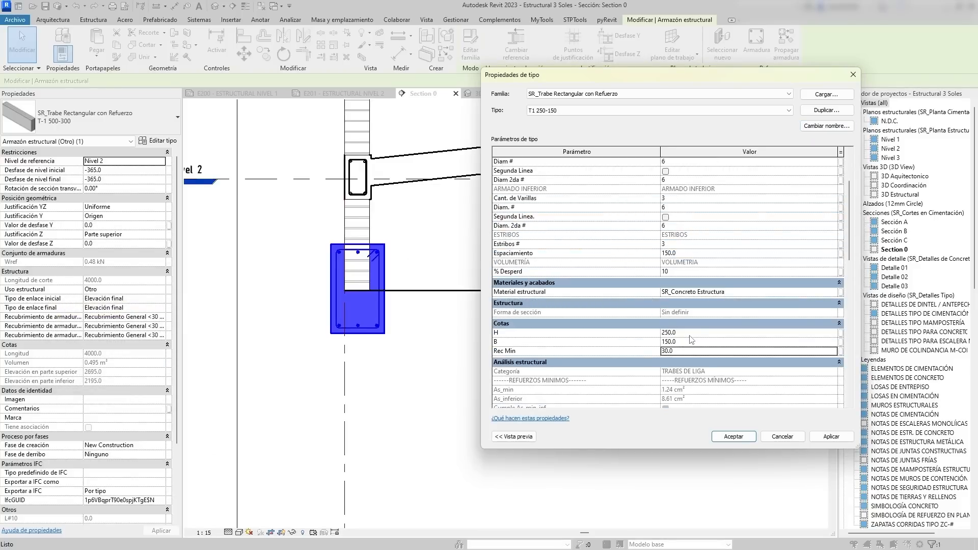
# Turn off the Cimentación parameter of type T1 250-150 and check its structural category.
pyautogui.scroll(3, 693, 360)
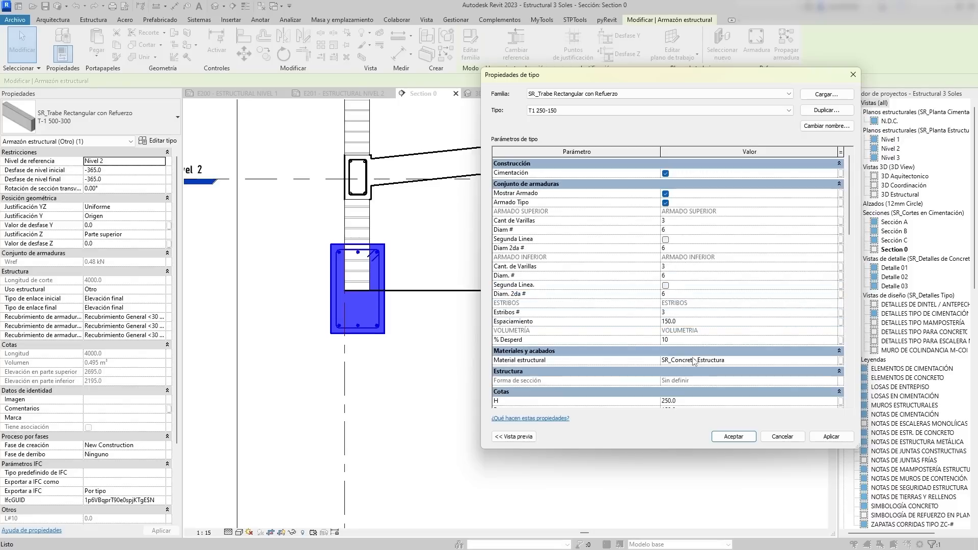
pyautogui.scroll(-1, 687, 356)
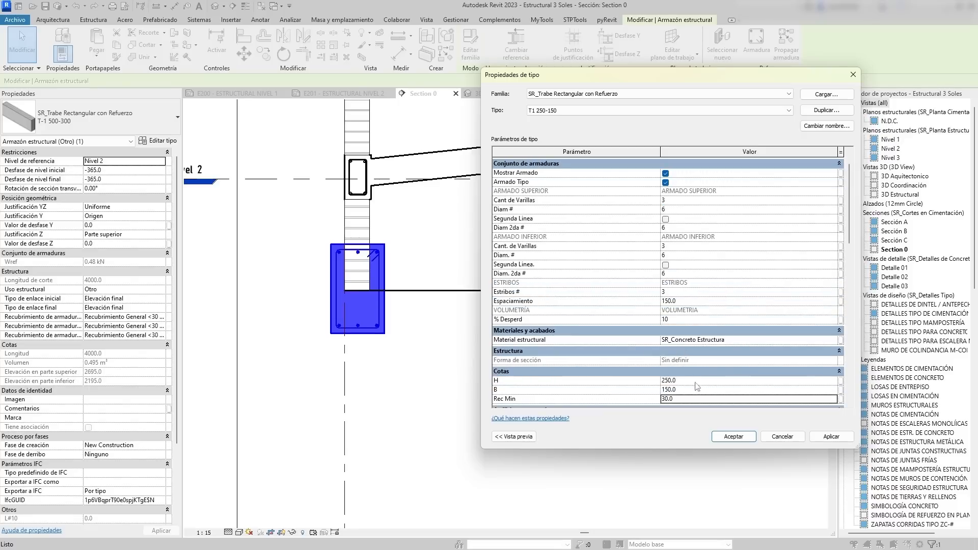
pyautogui.scroll(1, 682, 383)
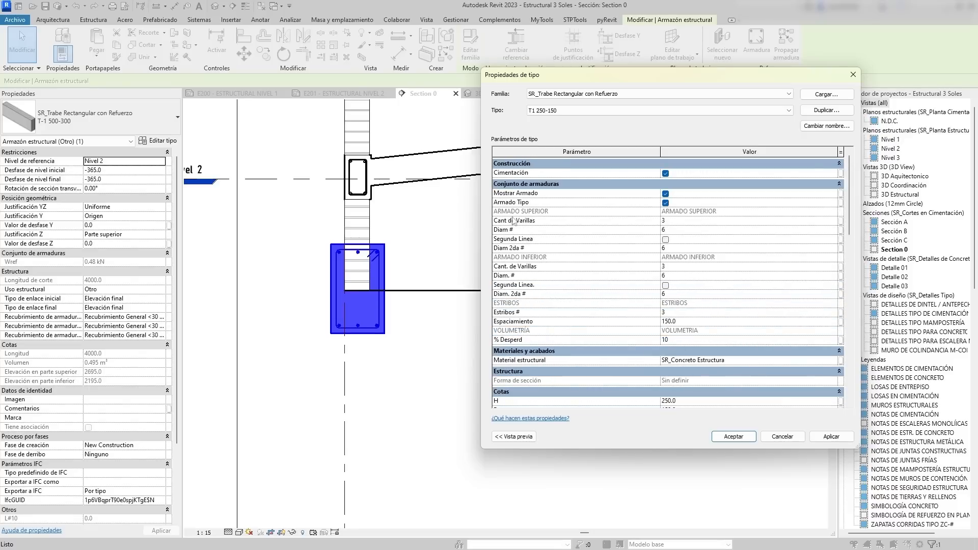
pyautogui.scroll(-4, 675, 364)
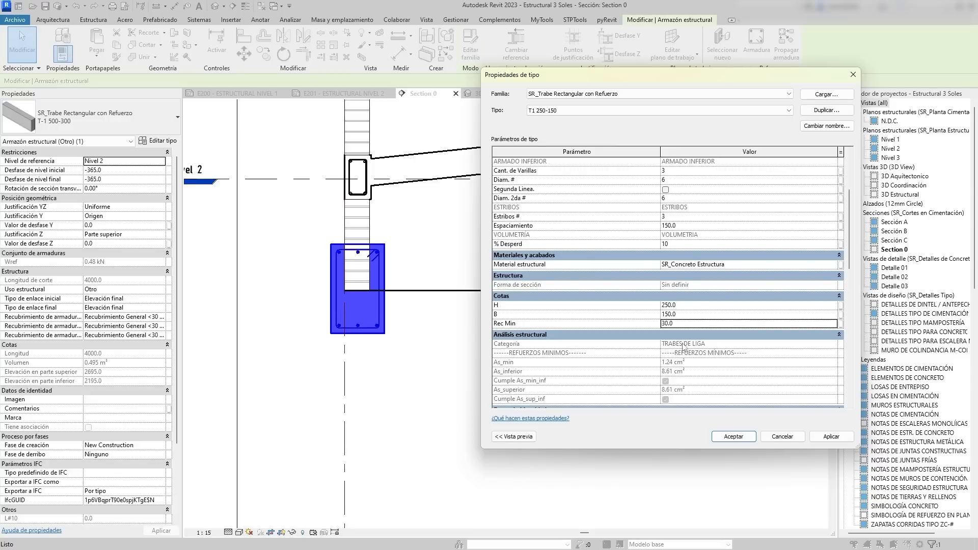
pyautogui.click(556, 115)
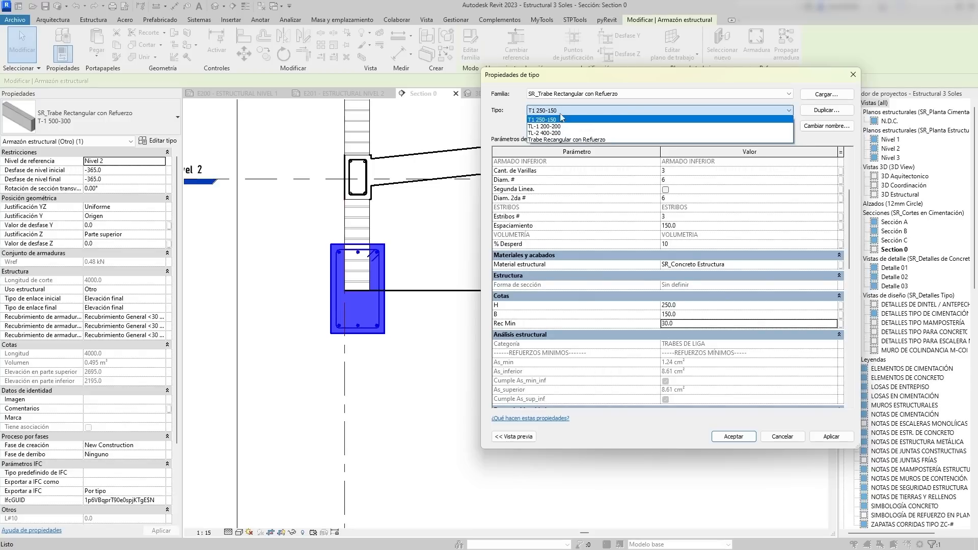
pyautogui.click(555, 117)
pyautogui.scroll(4, 676, 351)
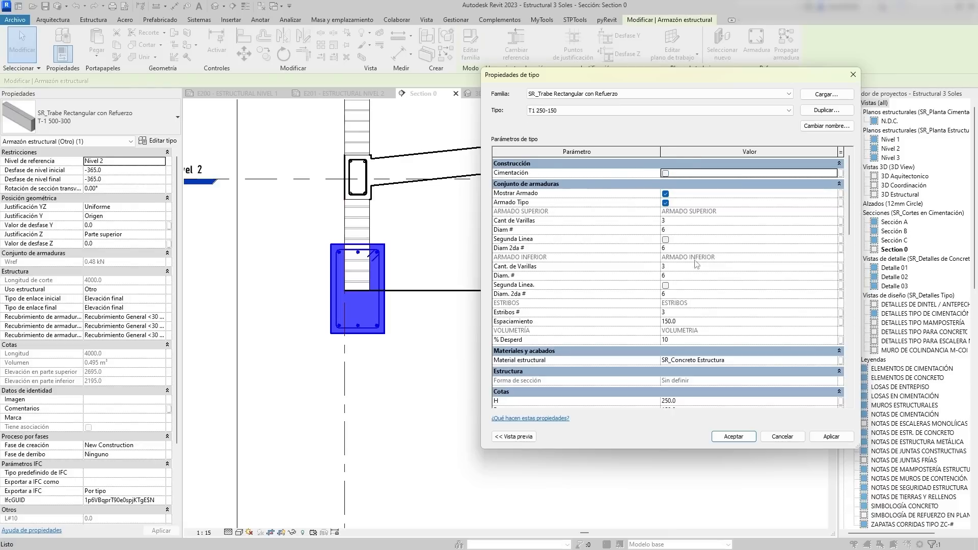
pyautogui.scroll(-5, 700, 264)
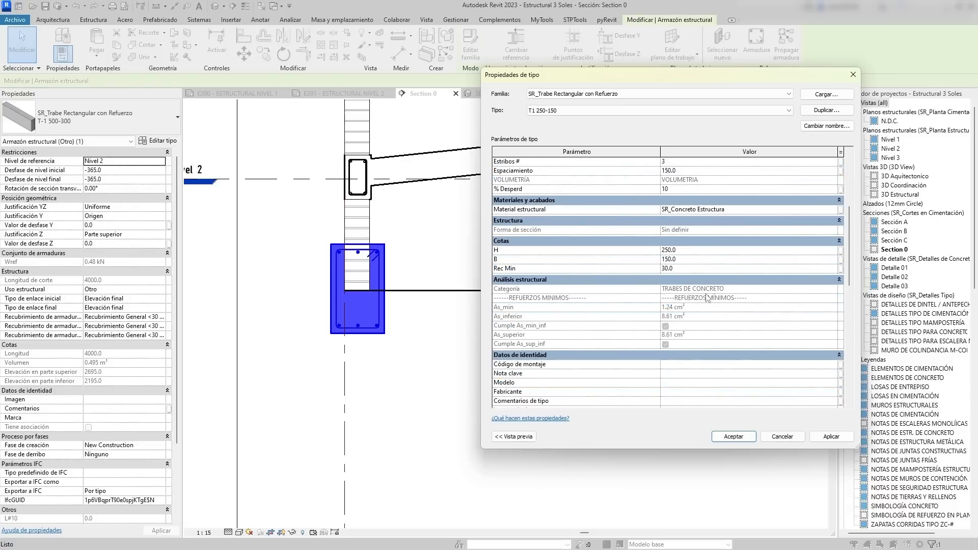
# Set the beam type's upper and lower reinforcement to 2 bars of diameter #3 each and apply the type changes.
pyautogui.scroll(3, 707, 298)
pyautogui.scroll(3, 686, 380)
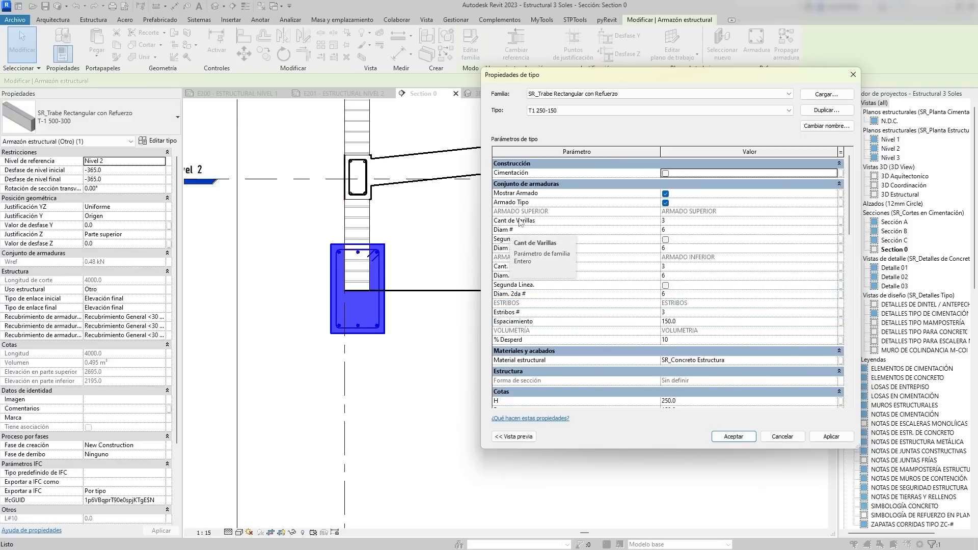
pyautogui.click(694, 222)
pyautogui.click(688, 232)
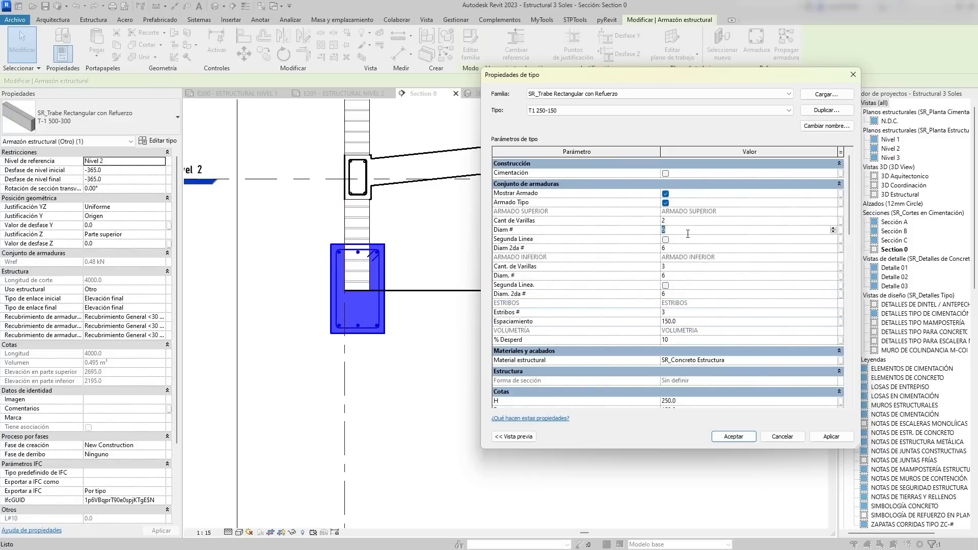
pyautogui.click(733, 286)
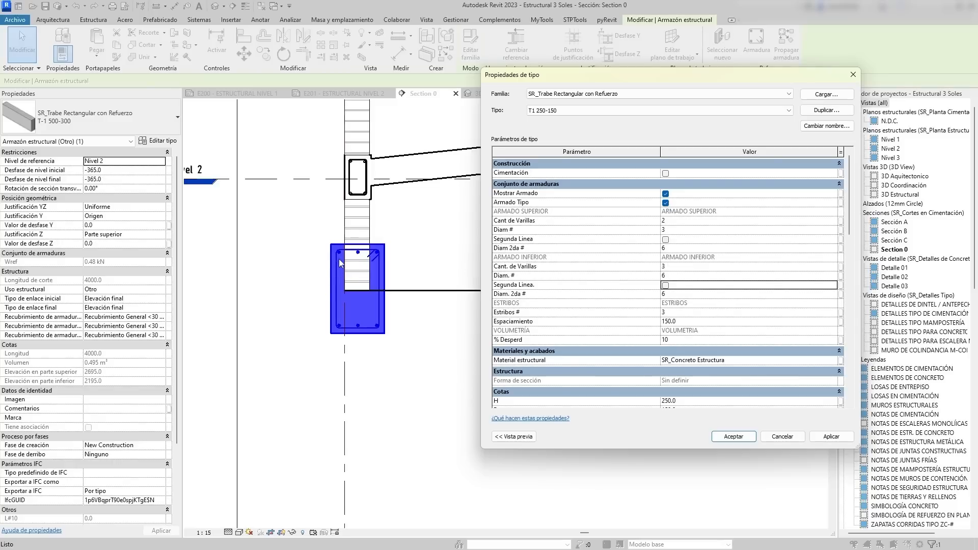
pyautogui.click(675, 266)
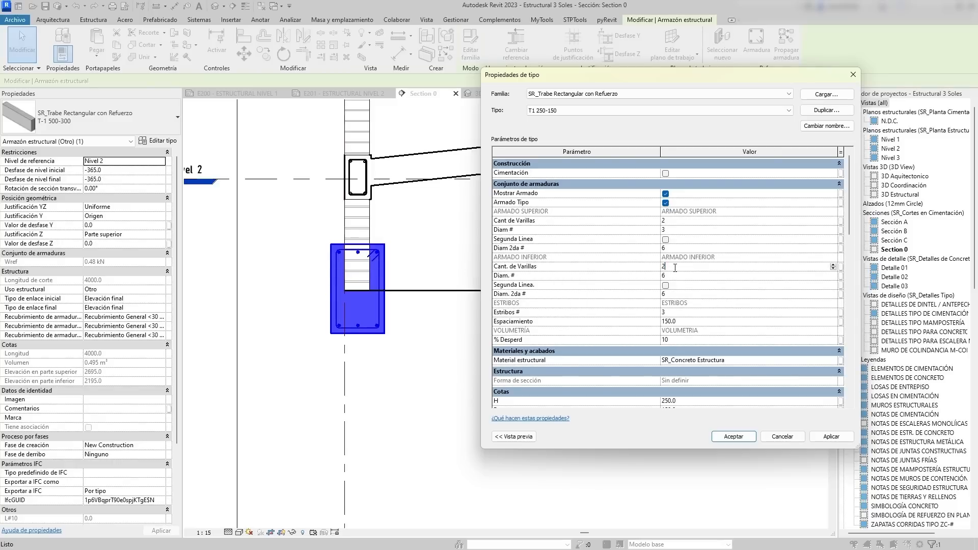
pyautogui.press('Tab')
pyautogui.press('Tab')
pyautogui.write('3')
pyautogui.press('Tab')
pyautogui.click(831, 436)
pyautogui.click(734, 436)
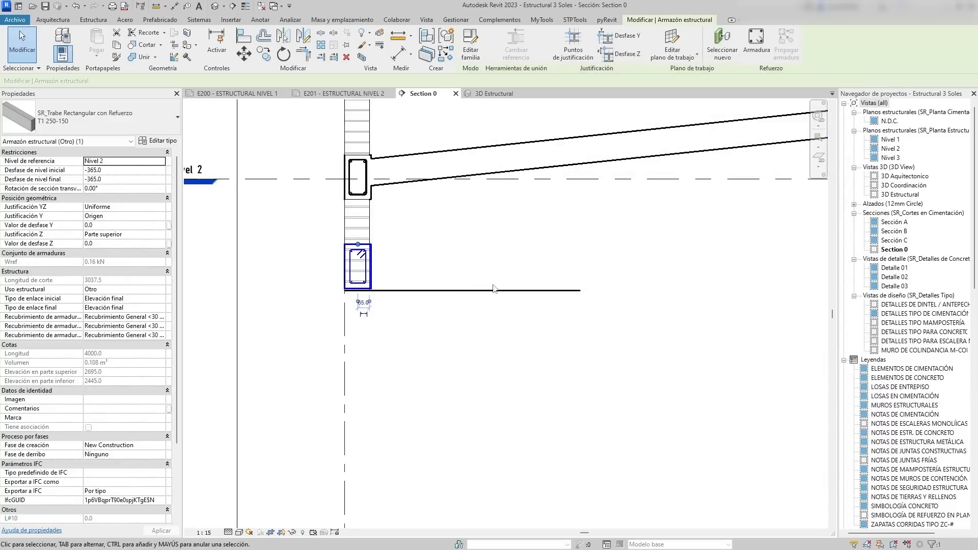
# Join the T1 250-150 beam's geometry with the brick wall around it in Section 0.
pyautogui.click(440, 339)
pyautogui.scroll(5, 377, 290)
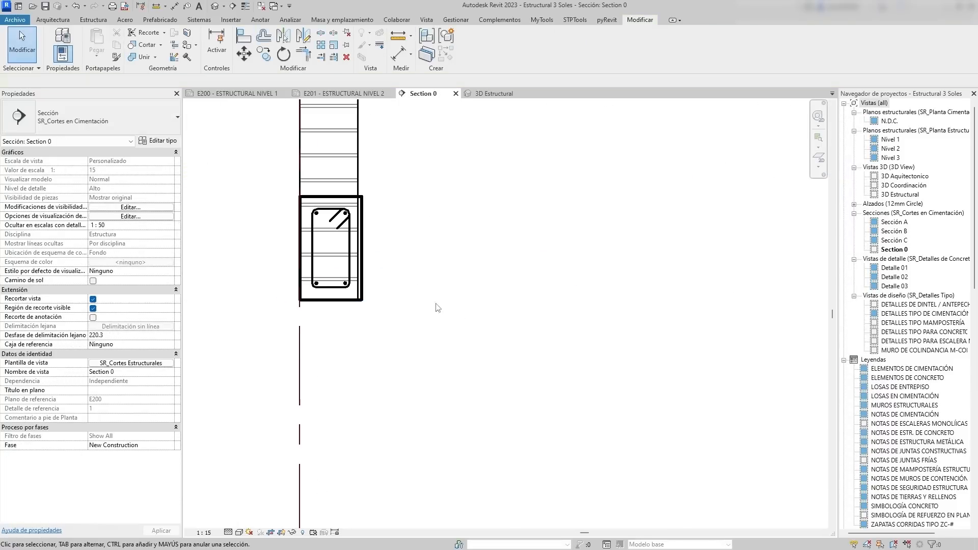
pyautogui.press('j')
pyautogui.press('g')
pyautogui.click(375, 276)
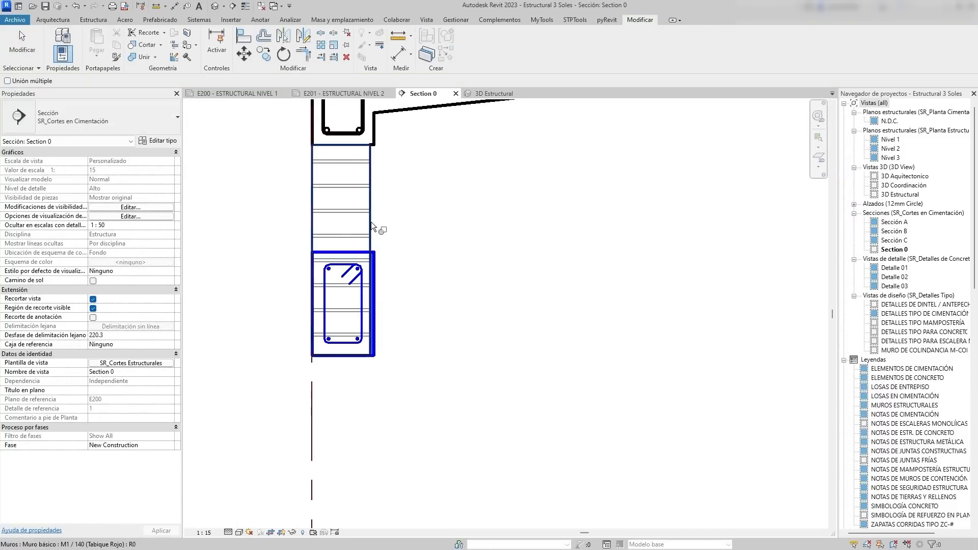
pyautogui.click(371, 222)
pyautogui.press('Escape')
# Enable the lower reinforcement's second line in beam type T1 250-150 with bar diameter #3, and apply it.
pyautogui.scroll(3, 328, 330)
pyautogui.moveTo(362, 262); pyautogui.dragTo(291, 249, button='middle')
pyautogui.click(339, 259)
pyautogui.click(167, 142)
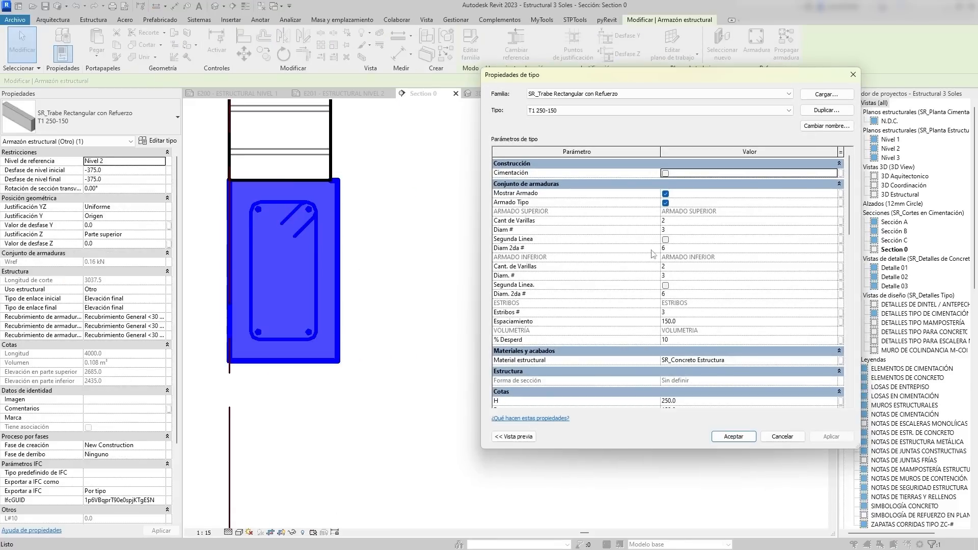
pyautogui.click(665, 286)
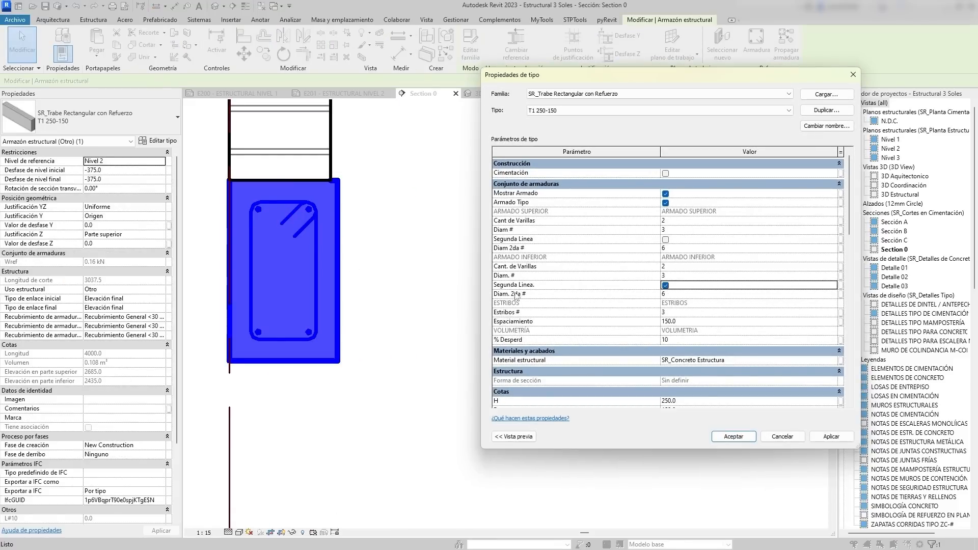
pyautogui.click(675, 294)
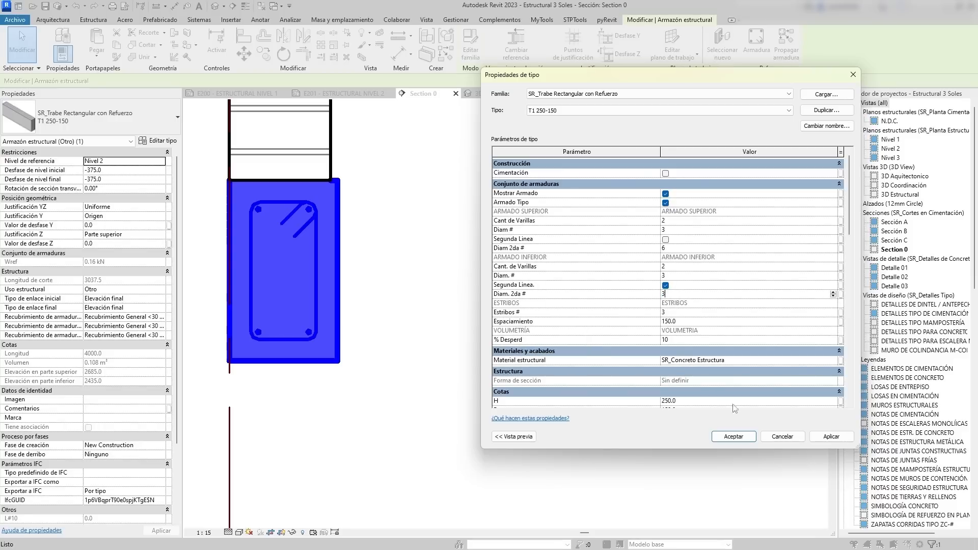
pyautogui.click(831, 436)
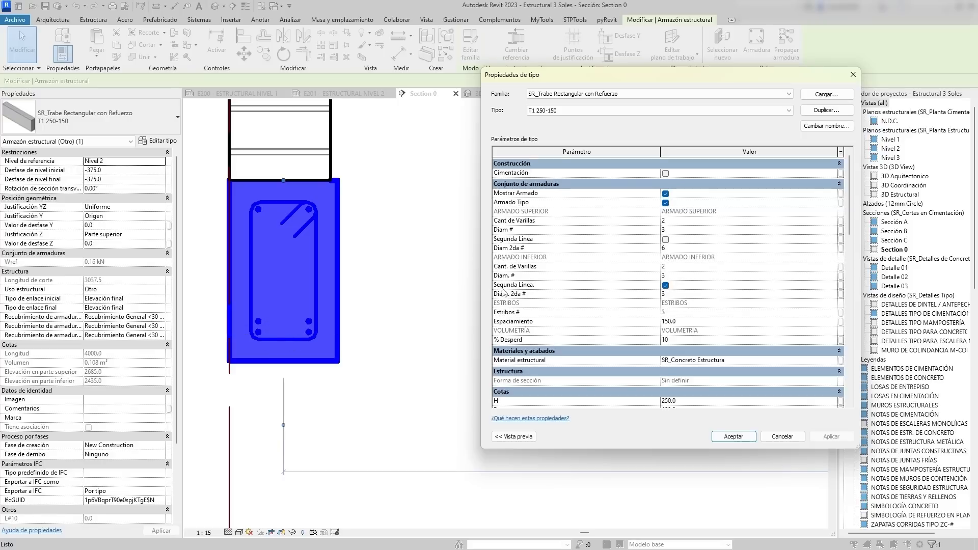
# Set the T1 250-150 stirrups to diameter #2 with a spacing of 100 and accept the type changes.
pyautogui.scroll(-6, 594, 254)
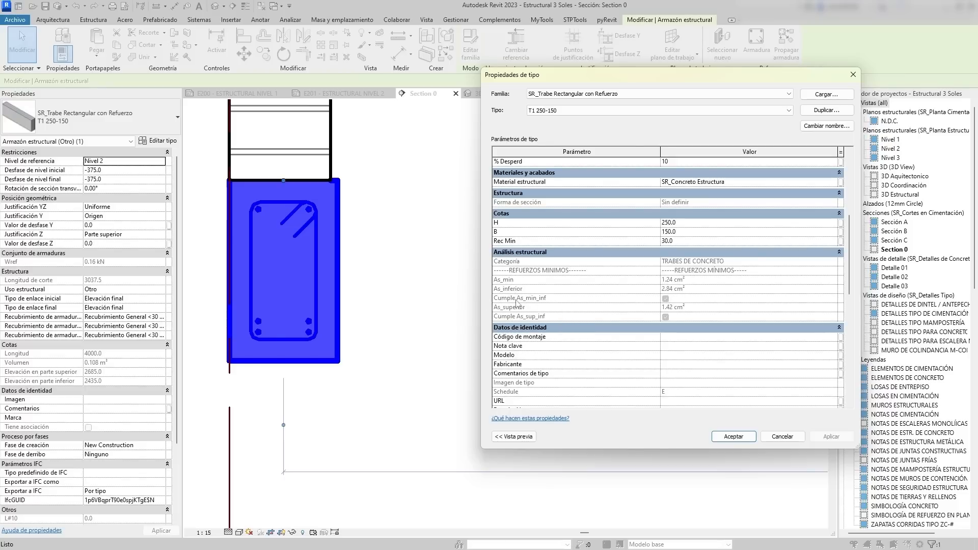
pyautogui.scroll(-5, 517, 303)
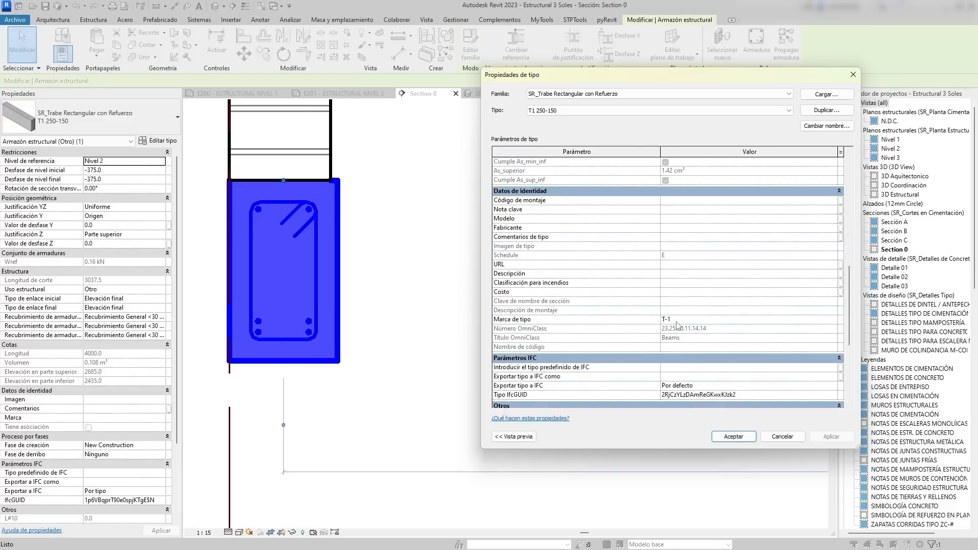
pyautogui.scroll(8, 502, 246)
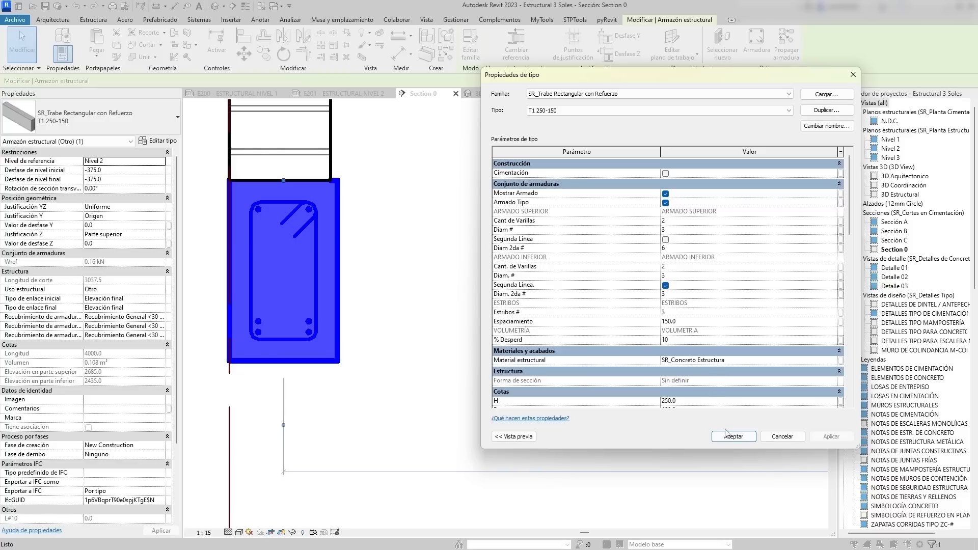
pyautogui.click(674, 312)
pyautogui.write('2')
pyautogui.click(690, 322)
pyautogui.write('100')
pyautogui.press('Return')
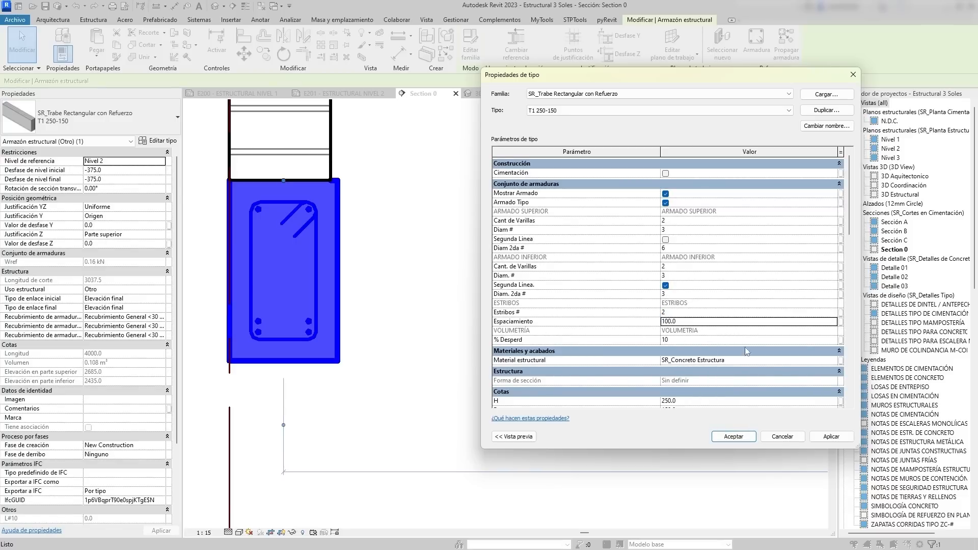
pyautogui.click(733, 436)
pyautogui.click(390, 325)
pyautogui.scroll(-5, 390, 325)
pyautogui.scroll(-3, 389, 325)
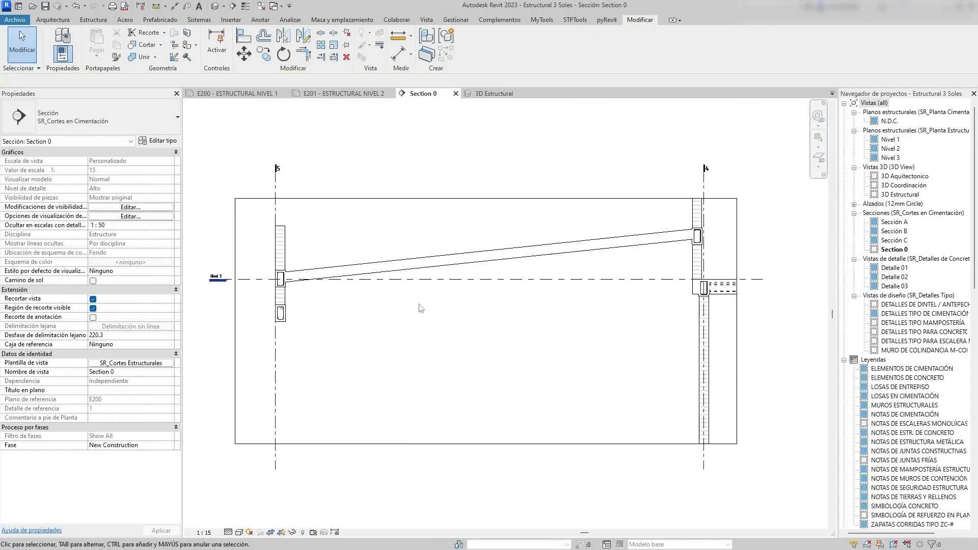
# On sheet E201, move the LOSAS DE ENTREPISO detail and its table down, clear of the ELEMENTOS DE ESTRUCTURA table.
pyautogui.click(334, 94)
pyautogui.scroll(-5, 483, 280)
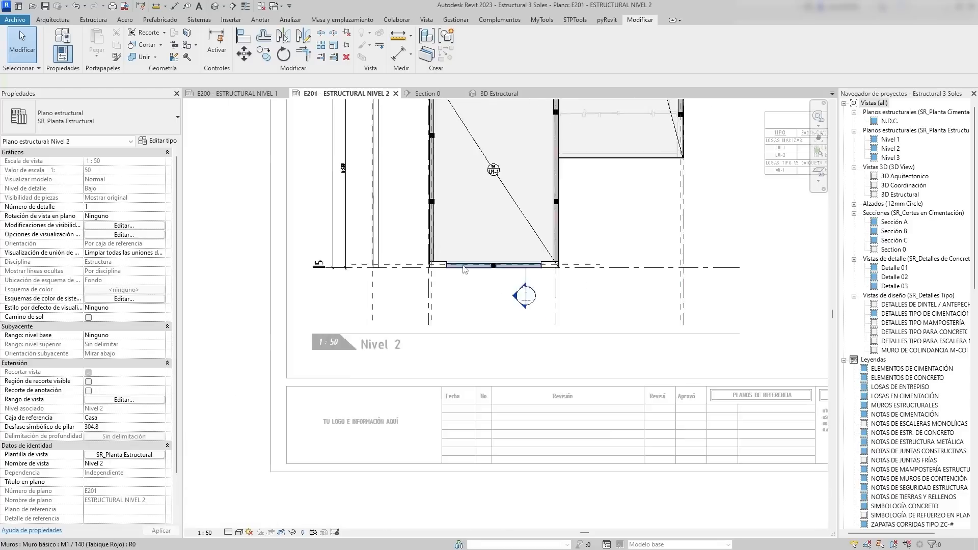
pyautogui.scroll(-2, 489, 270)
pyautogui.moveTo(805, 263); pyautogui.dragTo(509, 303, button='middle')
pyautogui.doubleClick(515, 304)
pyautogui.moveTo(496, 112); pyautogui.dragTo(483, 266, button='middle')
pyautogui.scroll(2, 480, 334)
pyautogui.scroll(-1, 418, 158)
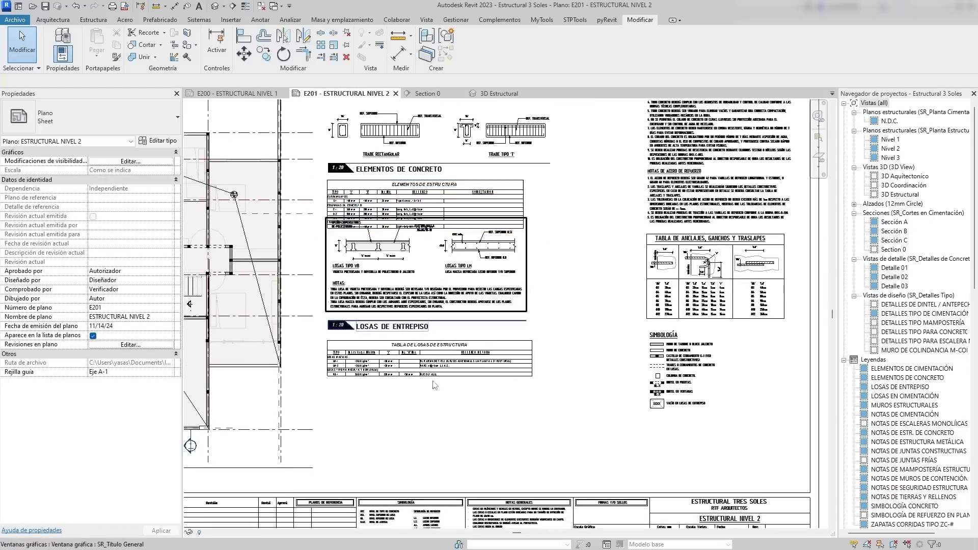
pyautogui.moveTo(433, 386); pyautogui.dragTo(401, 285)
pyautogui.moveTo(400, 280); pyautogui.dragTo(400, 349)
pyautogui.click(535, 254)
# Check the T-1 beam's dimensions and reinforcement description in the ELEMENTOS DE ESTRUCTURA table.
pyautogui.scroll(3, 359, 203)
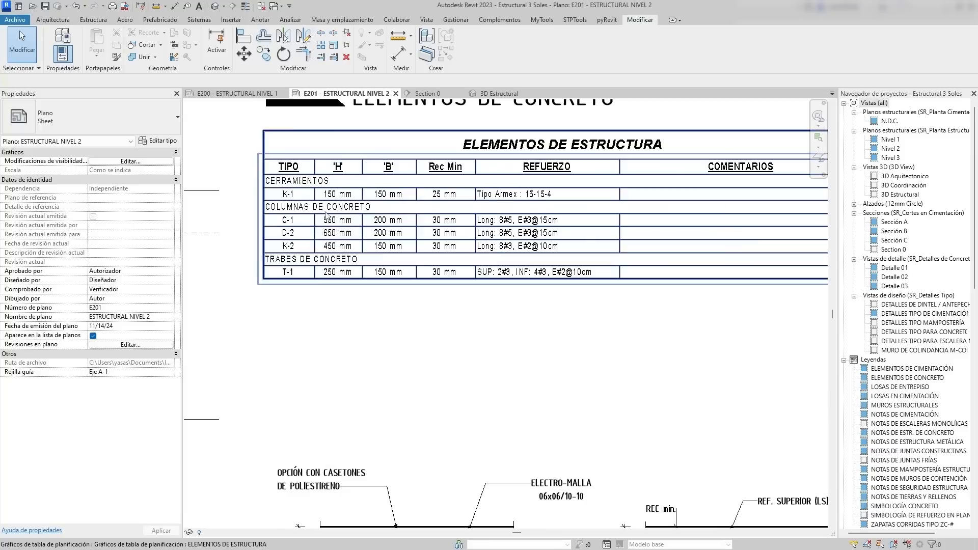
pyautogui.scroll(2, 329, 288)
pyautogui.moveTo(333, 287); pyautogui.dragTo(334, 321, button='middle')
pyautogui.moveTo(618, 310); pyautogui.dragTo(386, 288, button='middle')
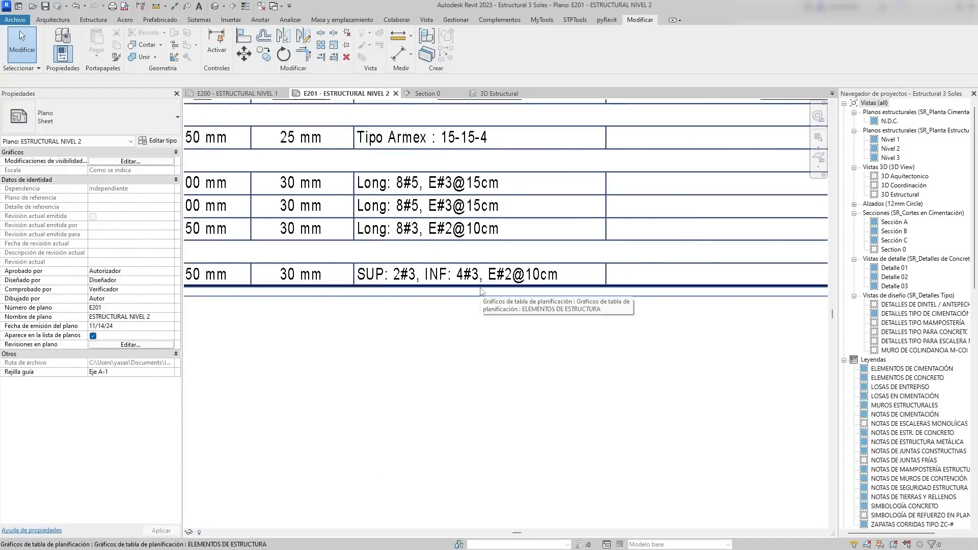
pyautogui.scroll(-1, 486, 277)
pyautogui.scroll(-1, 488, 275)
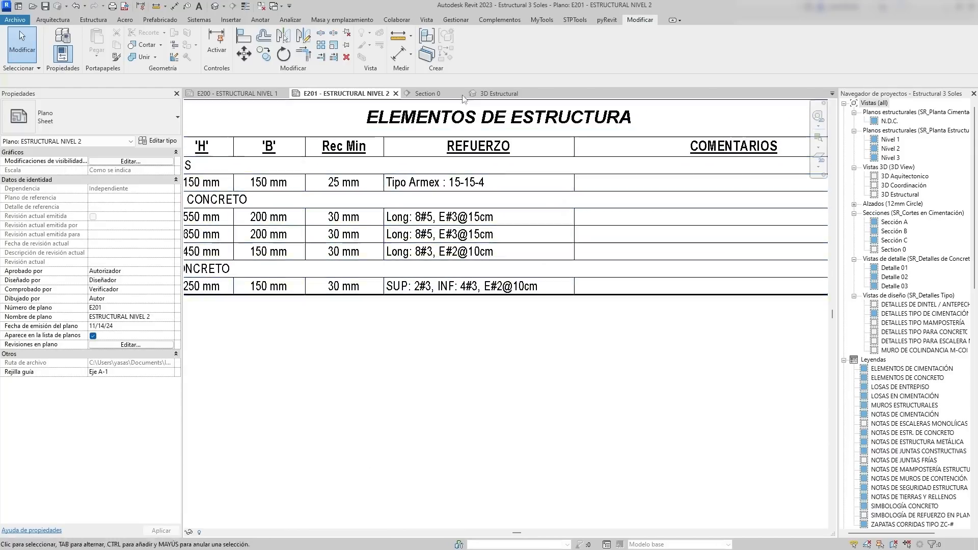
# In Section 0, set the T1 250-150 type's upper and lower main bar diameters to #4 and accept.
pyautogui.click(427, 93)
pyautogui.click(338, 239)
pyautogui.click(158, 140)
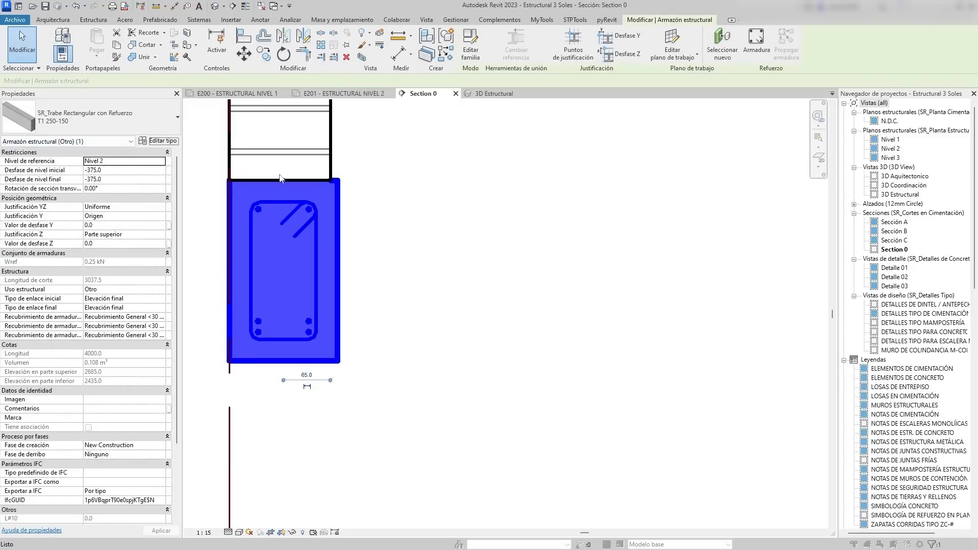
pyautogui.click(681, 230)
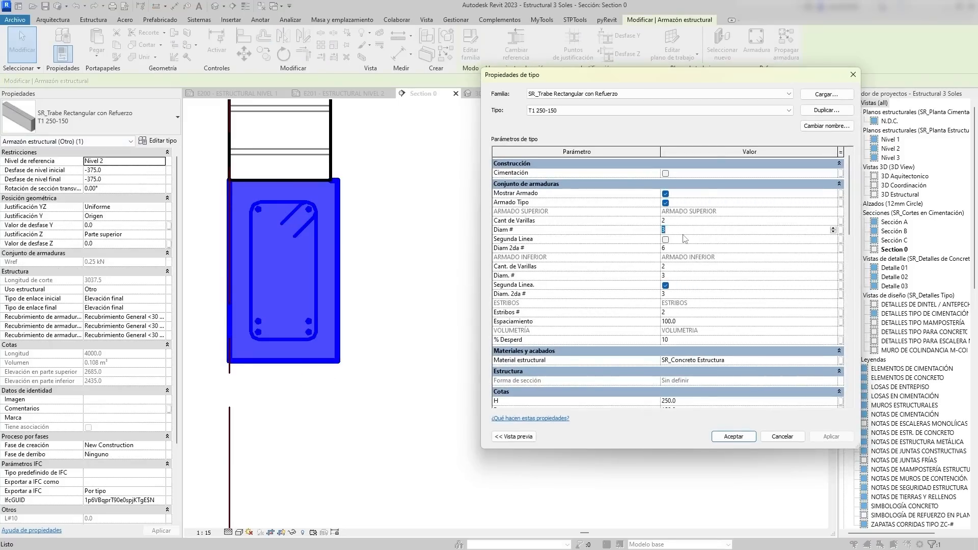
pyautogui.click(680, 275)
pyautogui.click(733, 437)
pyautogui.click(384, 331)
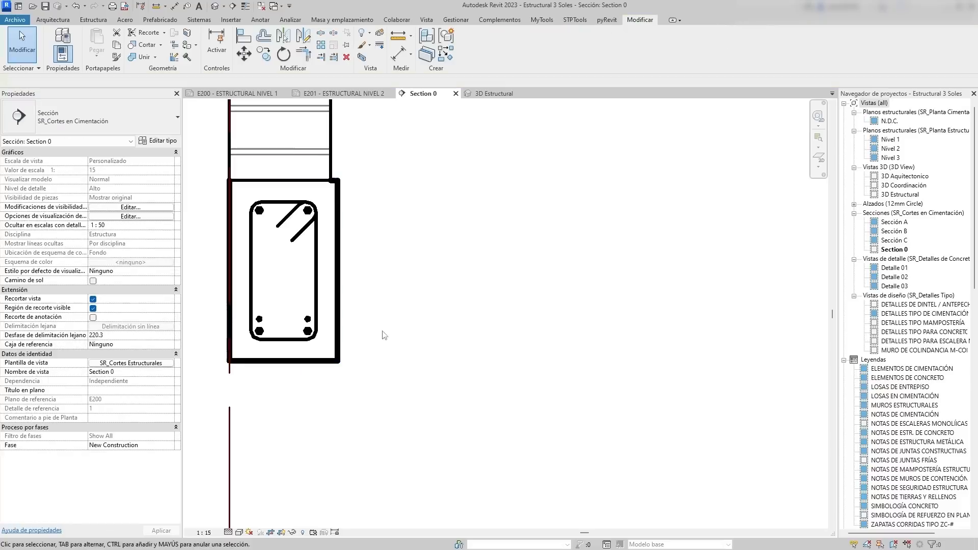
pyautogui.scroll(3, 262, 347)
pyautogui.scroll(-2, 296, 205)
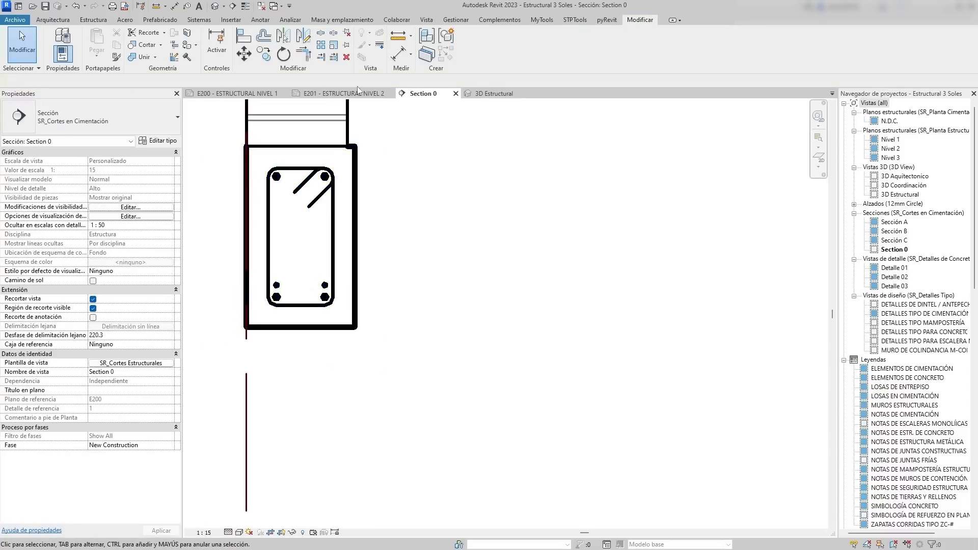
# Review the updated T-1 reinforcement text in the ELEMENTOS DE ESTRUCTURA table on sheet E201.
pyautogui.click(344, 93)
pyautogui.scroll(3, 443, 273)
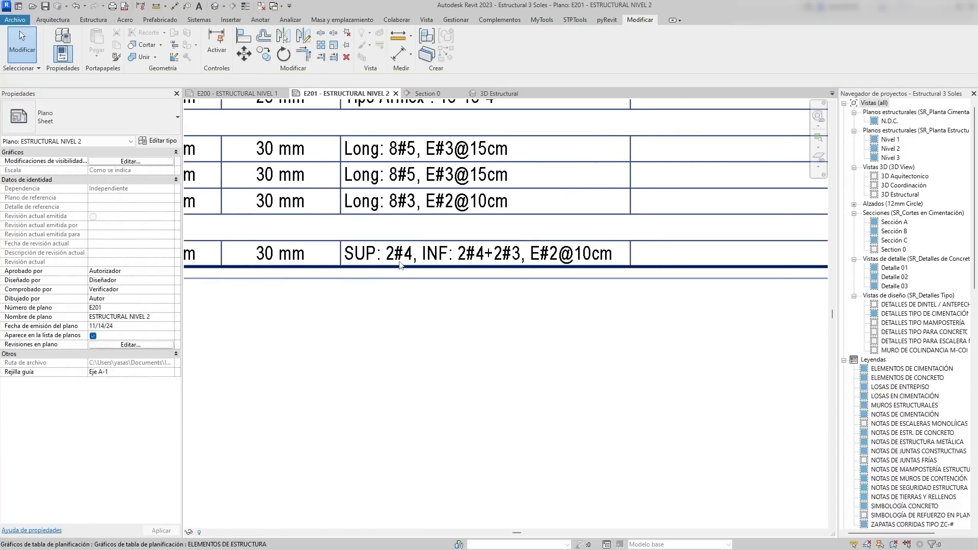
pyautogui.moveTo(408, 257); pyautogui.dragTo(304, 246, button='middle')
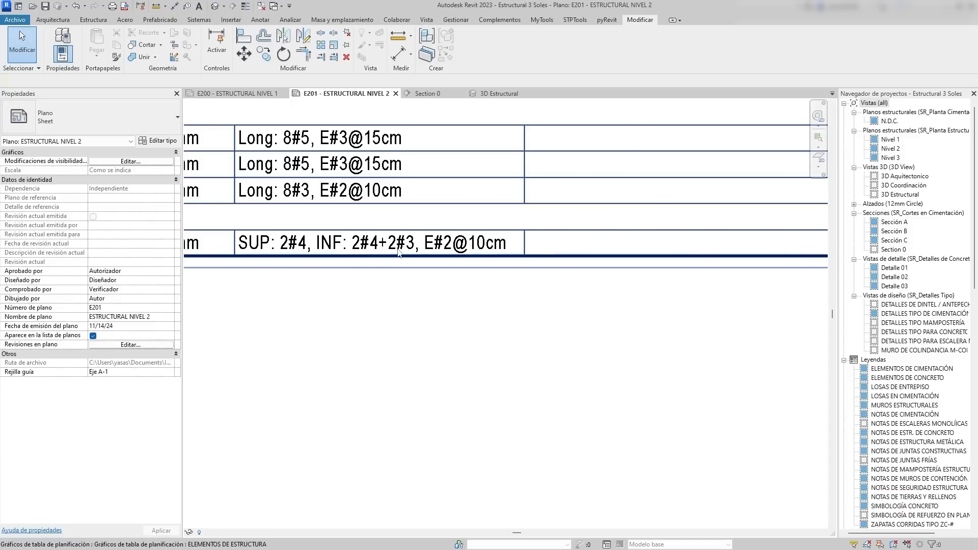
pyautogui.scroll(-2, 439, 258)
pyautogui.scroll(-2, 452, 261)
pyautogui.moveTo(456, 273); pyautogui.dragTo(485, 283, button='middle')
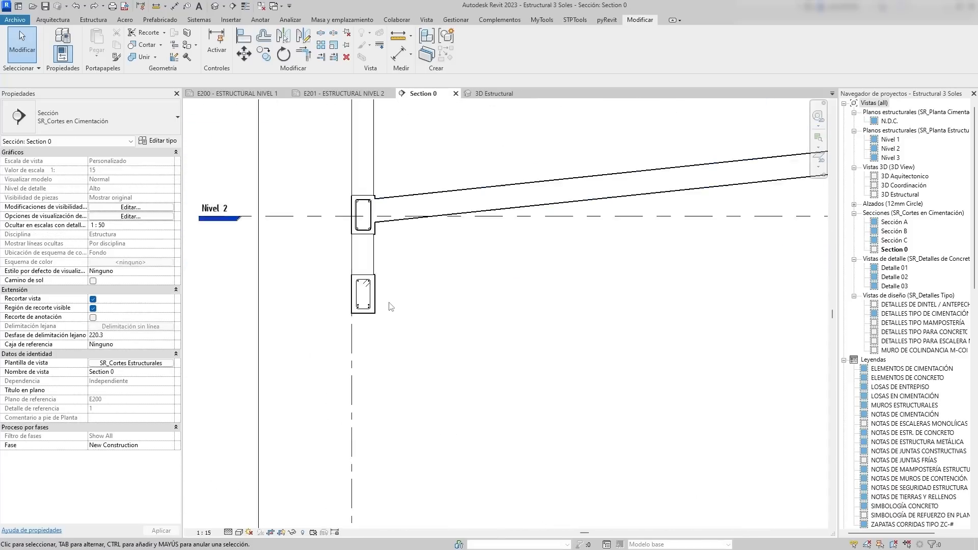
# Inspect the beams and their wall and slab joints at both ends of the sloping slab in Section 0.
pyautogui.scroll(-2, 389, 307)
pyautogui.moveTo(501, 305); pyautogui.dragTo(229, 252, button='middle')
pyautogui.scroll(4, 734, 216)
pyautogui.moveTo(733, 216); pyautogui.dragTo(541, 294, button='middle')
pyautogui.click(604, 236)
pyautogui.scroll(2, 624, 239)
pyautogui.press('Escape')
# Measure the brick pattern in the wall below the Nivel 2 slab near axis 4.
pyautogui.scroll(-5, 609, 240)
pyautogui.scroll(-1, 545, 240)
pyautogui.moveTo(493, 336); pyautogui.dragTo(364, 294, button='middle')
pyautogui.scroll(6, 446, 291)
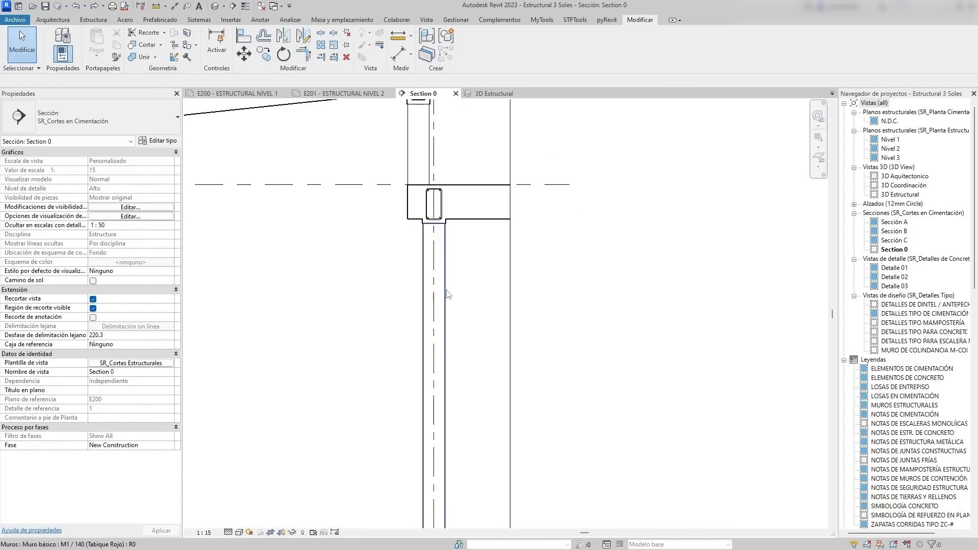
pyautogui.press('d')
pyautogui.press('i')
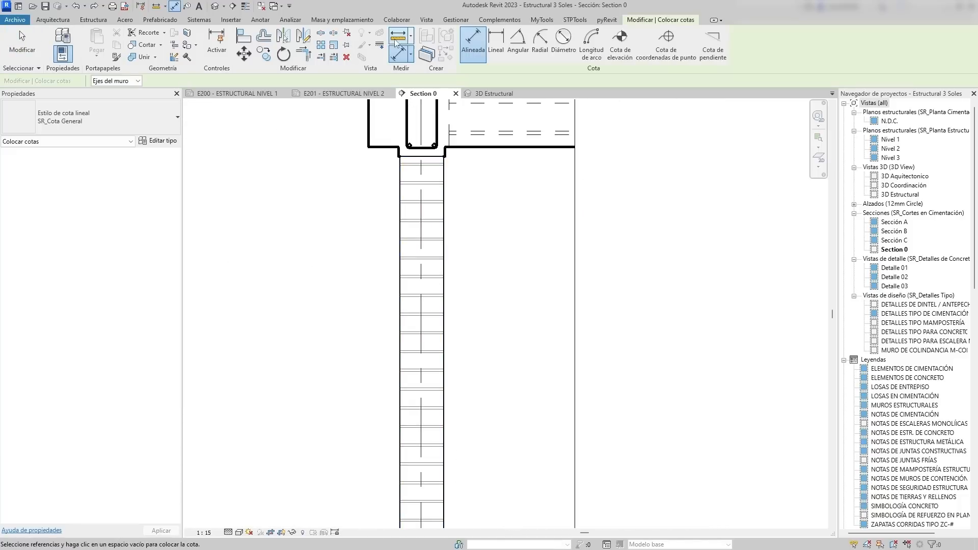
pyautogui.click(398, 36)
pyautogui.scroll(2, 448, 221)
pyautogui.scroll(2, 449, 221)
pyautogui.moveTo(443, 232); pyautogui.dragTo(409, 253, button='middle')
pyautogui.click(410, 250)
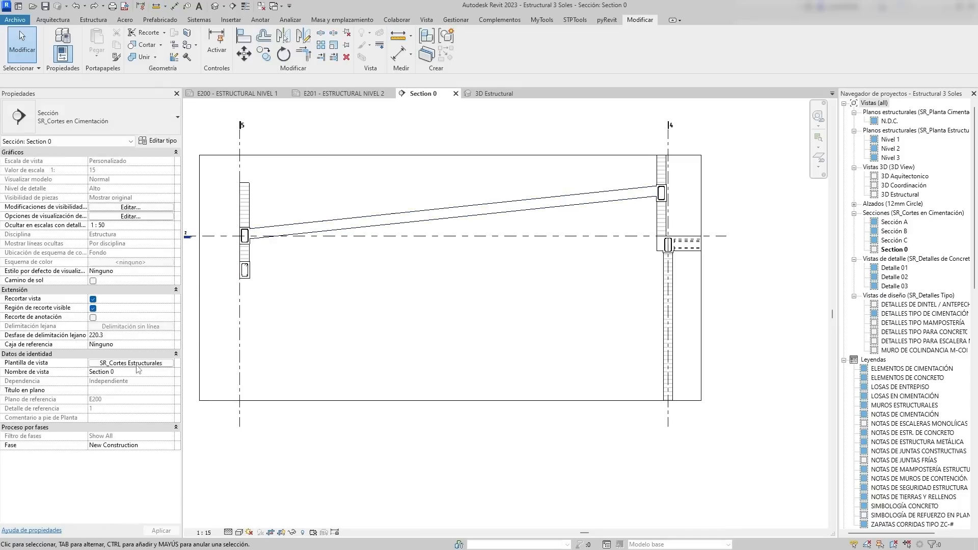
# Open the cut pattern override of the SR_Muros de Tabique filter in the SR_Cortes Estructurales view template.
pyautogui.click(133, 363)
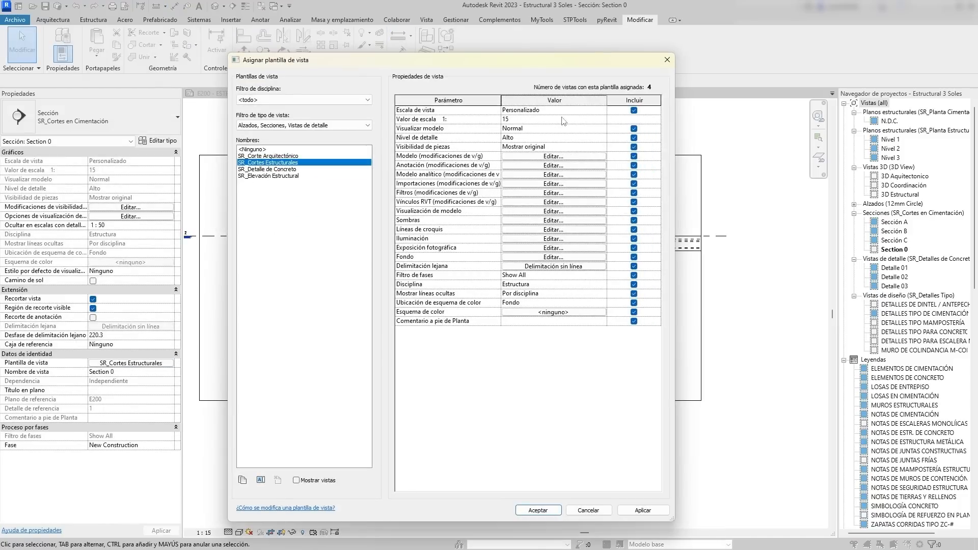
pyautogui.click(588, 510)
pyautogui.click(134, 363)
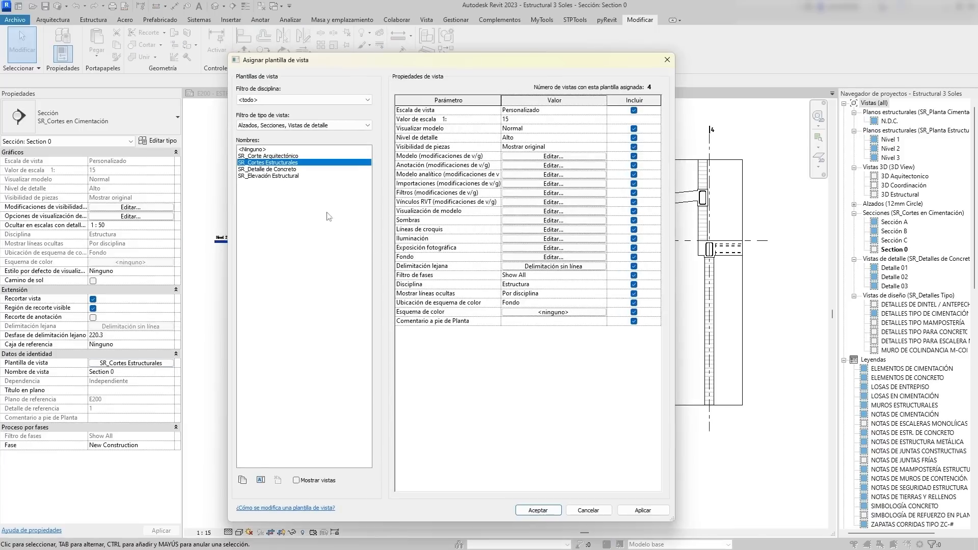
pyautogui.click(541, 193)
pyautogui.click(580, 139)
pyautogui.click(853, 139)
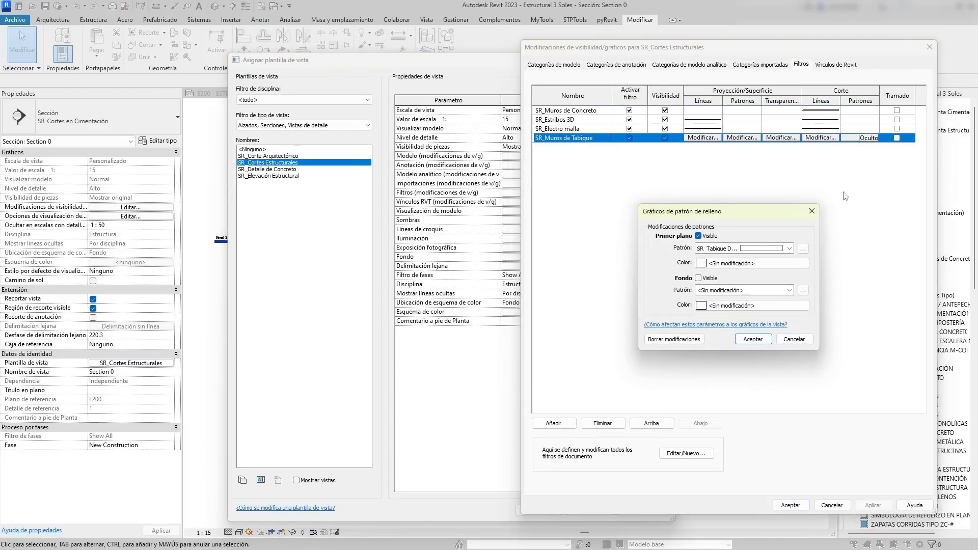
pyautogui.moveTo(727, 215); pyautogui.dragTo(653, 175)
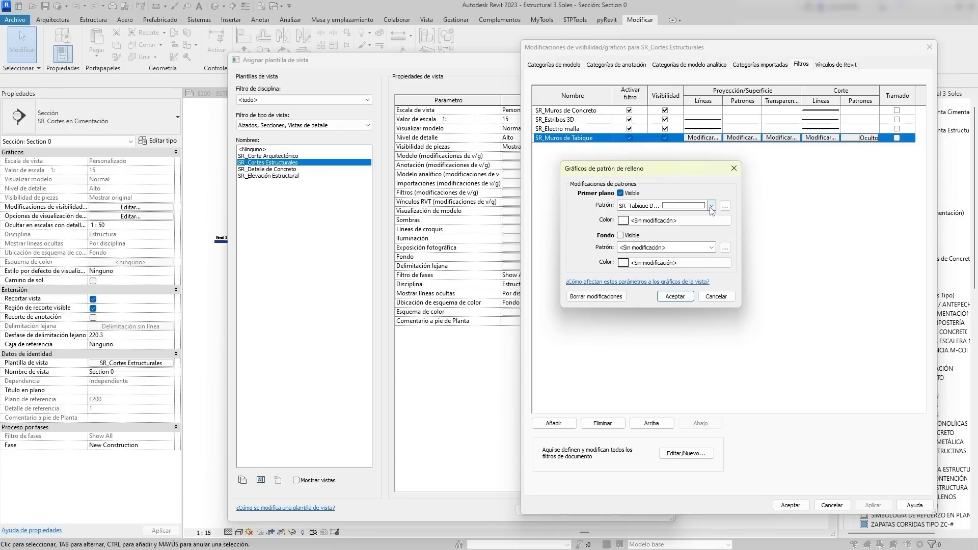
# Compare the SR_Tabique Detalle 1-10, 1-15 and 1-20 fill patterns available for the wall's foreground cut pattern.
pyautogui.click(711, 205)
pyautogui.click(711, 205)
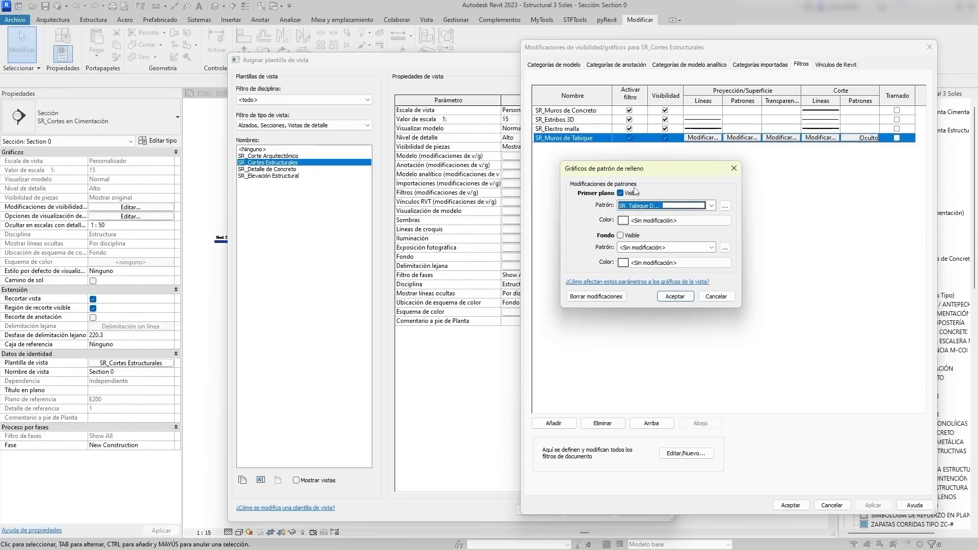
pyautogui.click(711, 206)
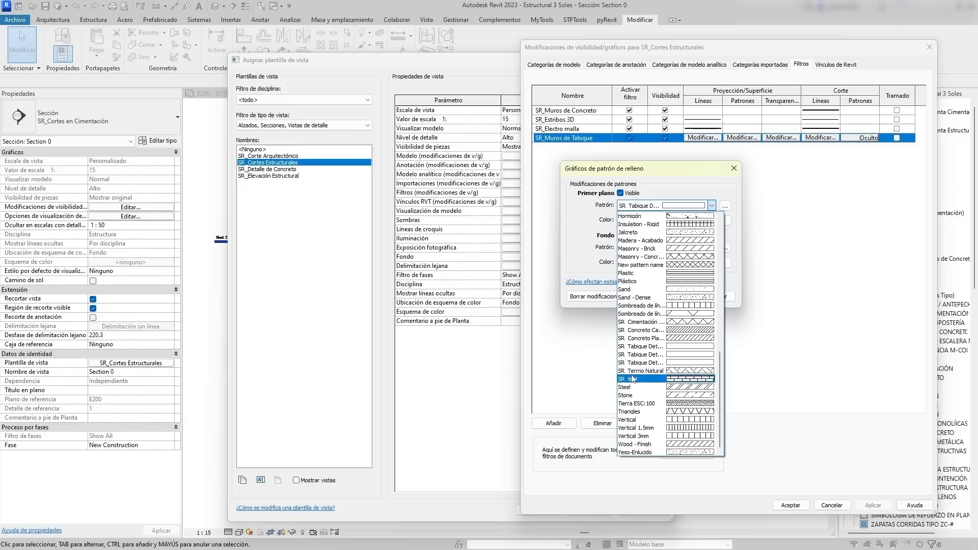
pyautogui.click(711, 205)
pyautogui.click(725, 206)
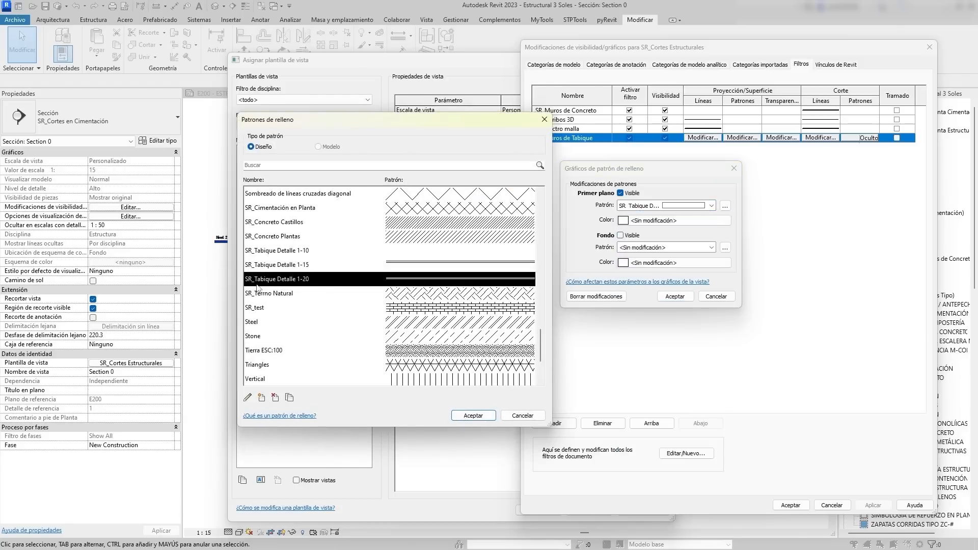
pyautogui.click(291, 266)
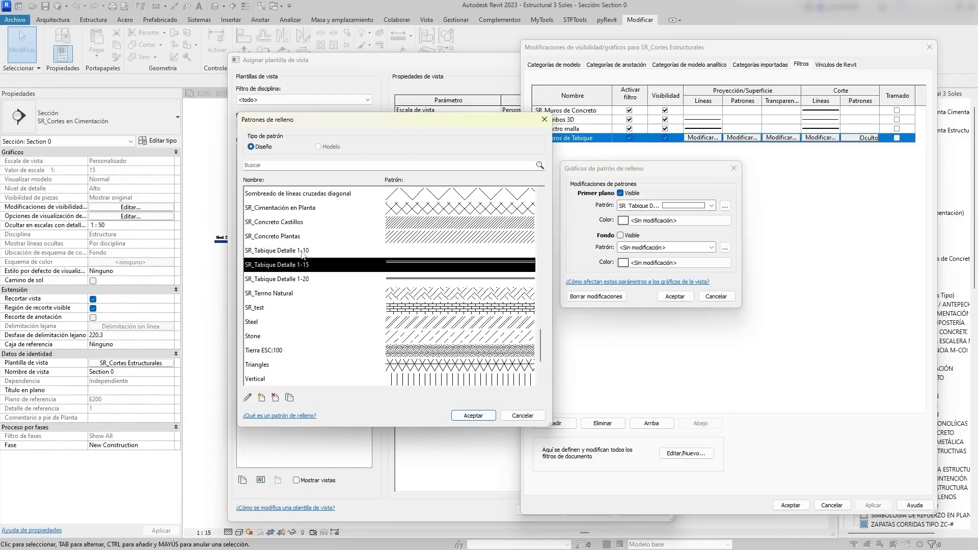
pyautogui.click(303, 253)
pyautogui.click(299, 280)
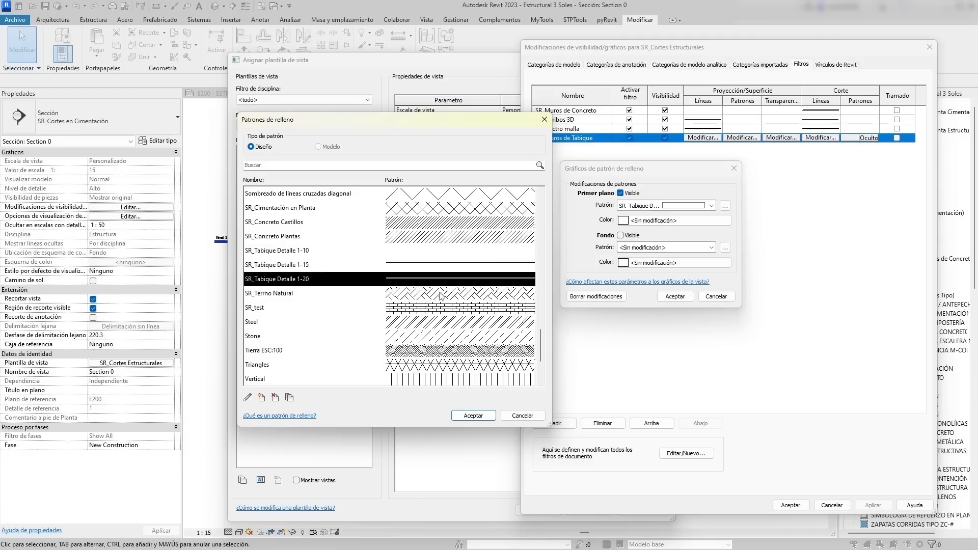
pyautogui.click(505, 415)
# Assign SR_Tabique Detalle 1-15 as the SR_Muros de Tabique filter's foreground cut pattern and accept the filter overrides.
pyautogui.click(724, 205)
pyautogui.click(295, 269)
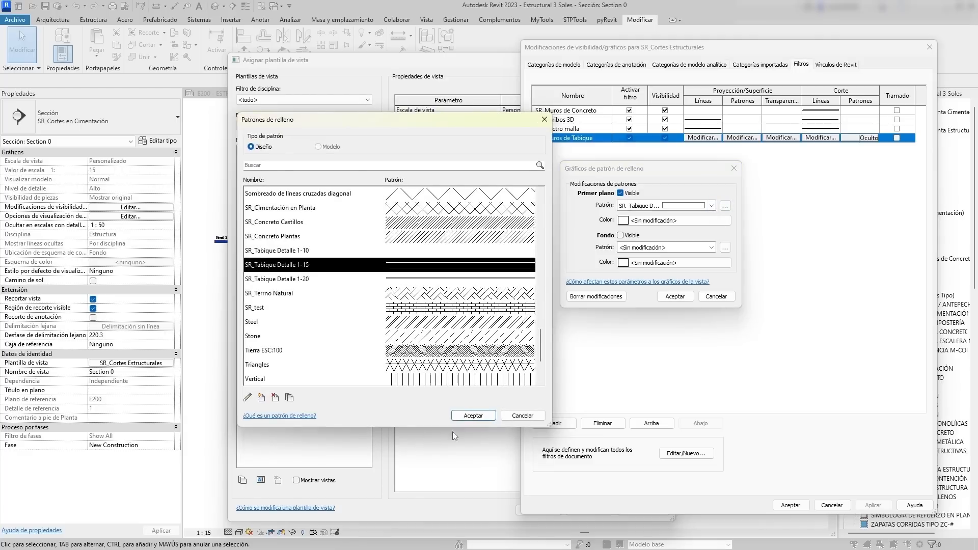
pyautogui.click(473, 415)
pyautogui.click(675, 296)
pyautogui.click(791, 504)
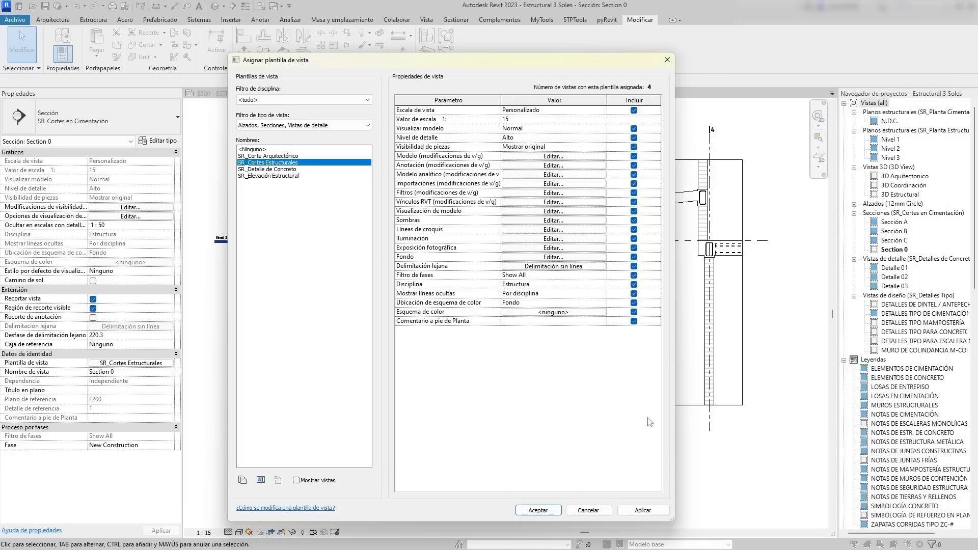
# Accept the SR_Cortes Estructurales view template changes and measure the brick pattern in the wall above the beam at axis 5.
pyautogui.click(537, 510)
pyautogui.scroll(4, 272, 208)
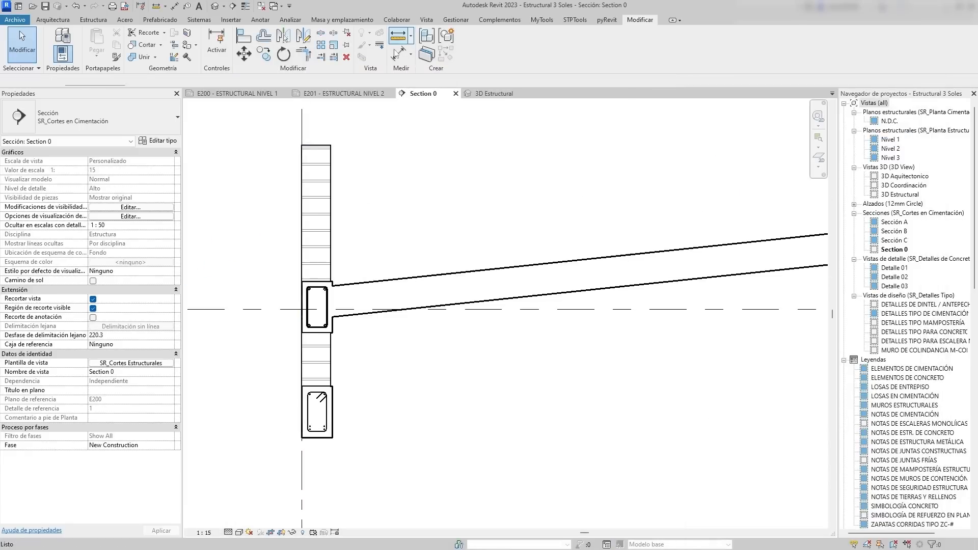
pyautogui.click(398, 36)
pyautogui.scroll(4, 332, 243)
pyautogui.click(332, 237)
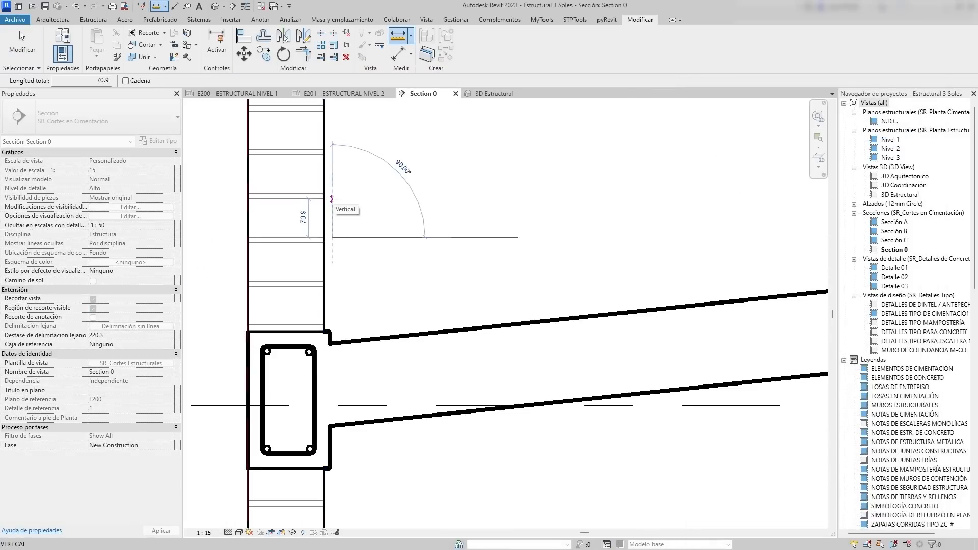
pyautogui.press('Escape')
pyautogui.press('Escape')
# Change the CR-1 250-150 beam at the Nivel 2 slab on axis 4 to type T1 250-150 of SR_Trabe Rectangular con Refuerzo.
pyautogui.scroll(-8, 420, 314)
pyautogui.moveTo(574, 335); pyautogui.dragTo(189, 265, button='middle')
pyautogui.scroll(2, 438, 265)
pyautogui.click(437, 265)
pyautogui.click(116, 126)
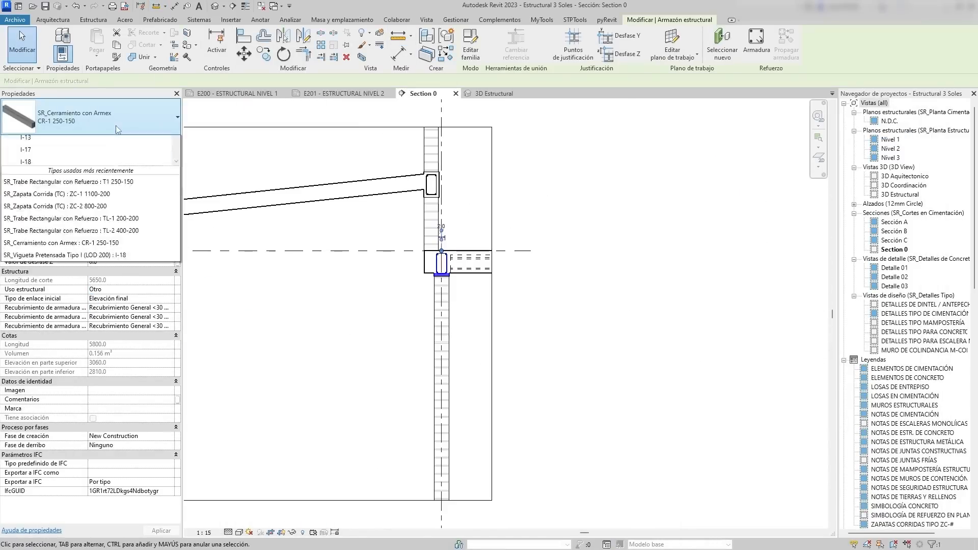
pyautogui.scroll(5, 82, 168)
pyautogui.click(45, 209)
pyautogui.scroll(3, 463, 291)
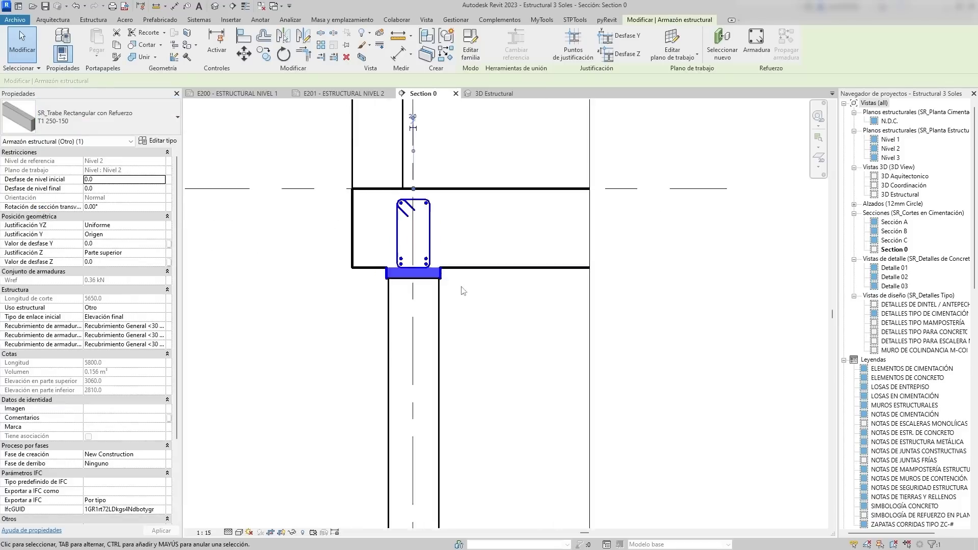
pyautogui.moveTo(463, 291); pyautogui.dragTo(491, 300, button='middle')
# Duplicate the beam's T1 250-150 type as T2 250-150 and assign it to the beam.
pyautogui.click(168, 140)
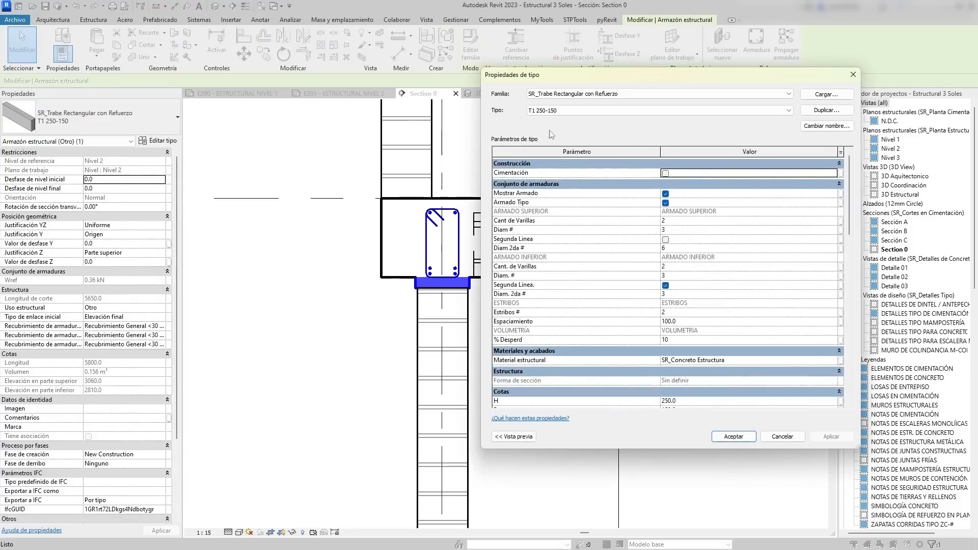
pyautogui.click(821, 111)
pyautogui.press('End')
pyautogui.press('BackSpace')
pyautogui.press('BackSpace')
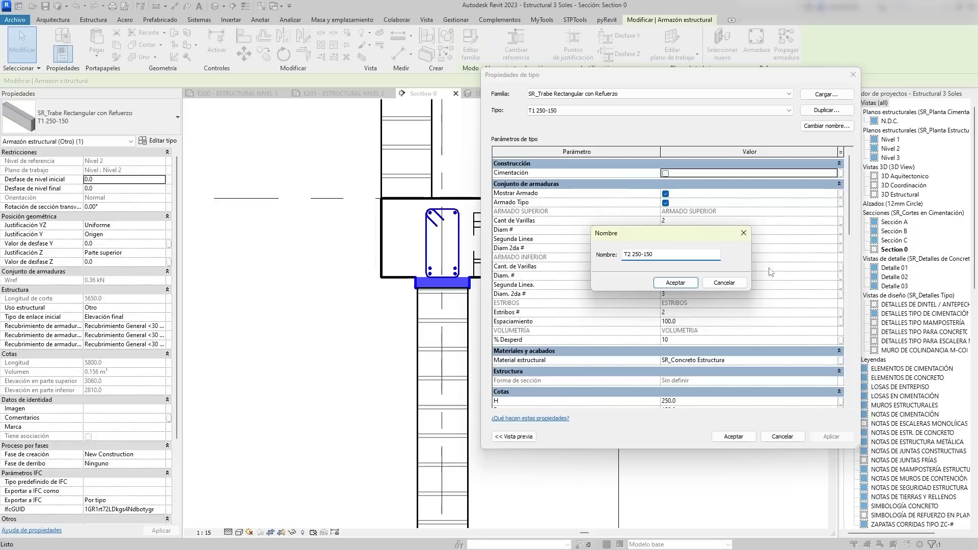
pyautogui.click(675, 282)
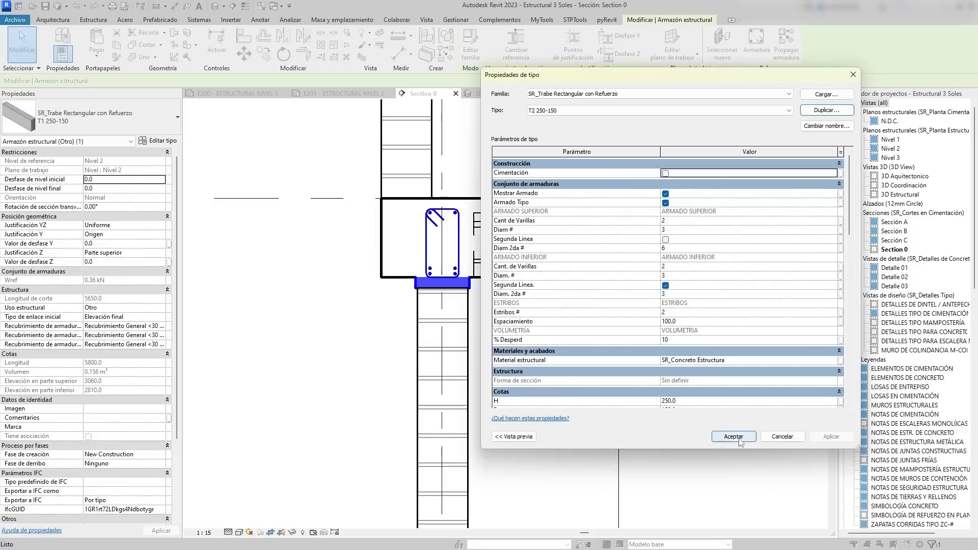
pyautogui.click(733, 436)
# Measure the width from the slab's outer edge to the beam's opposite face with an aligned dimension.
pyautogui.press('d')
pyautogui.press('i')
pyautogui.click(380, 265)
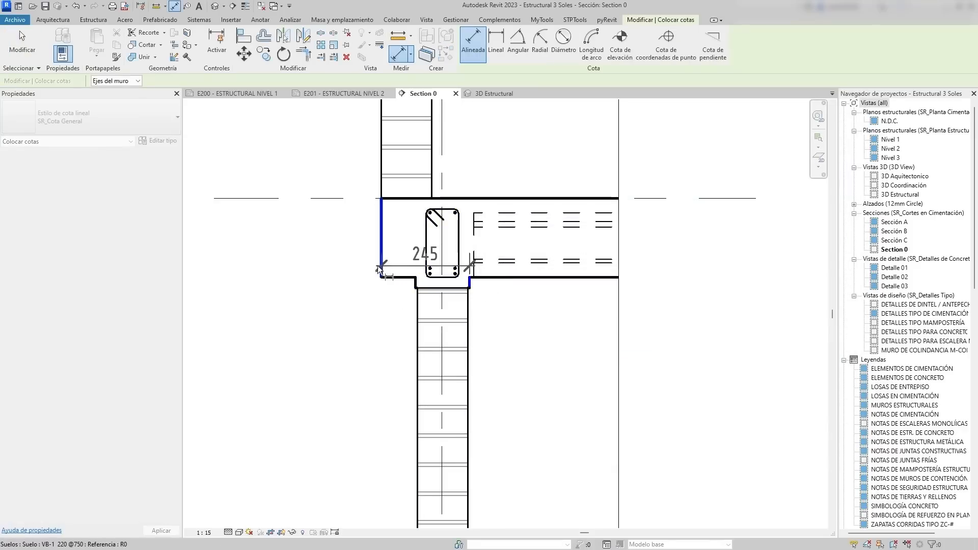
pyautogui.press('Escape')
pyautogui.press('Escape')
# Rename the beam's type to T2 250-250 and set its B dimension to 250.
pyautogui.click(441, 283)
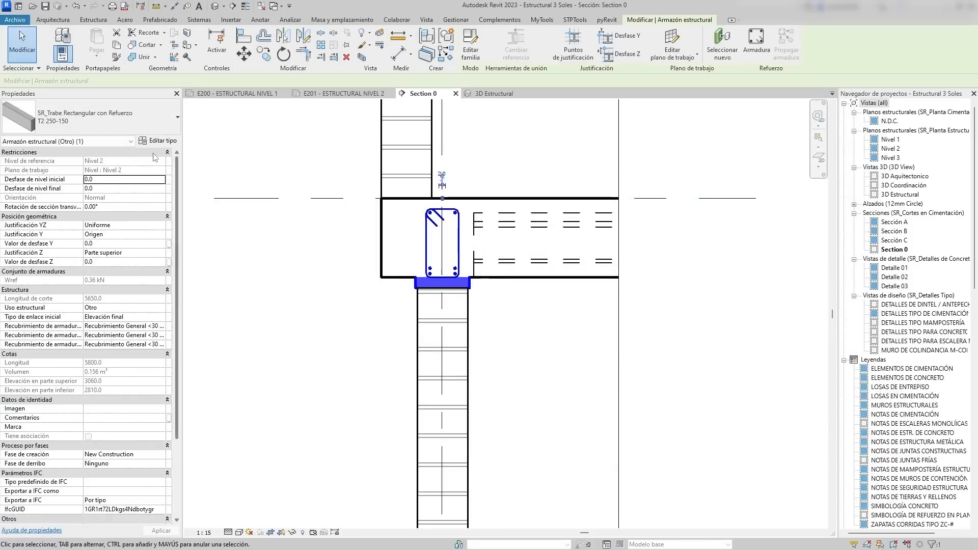
pyautogui.click(157, 141)
pyautogui.click(826, 126)
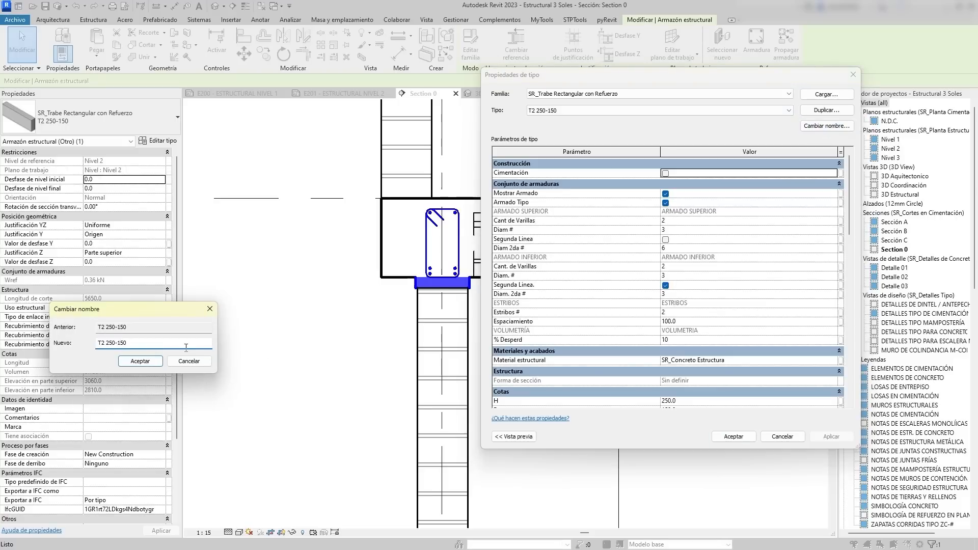
pyautogui.press('Return')
pyautogui.scroll(-6, 678, 315)
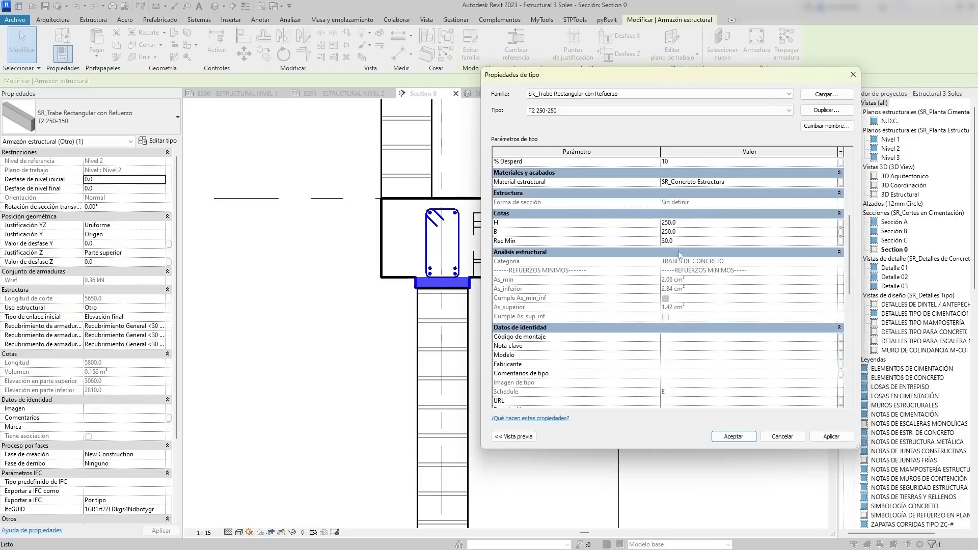
# Turn off the second line of the T2 250-250 type's lower reinforcement and accept the type properties.
pyautogui.scroll(6, 672, 270)
pyautogui.click(665, 286)
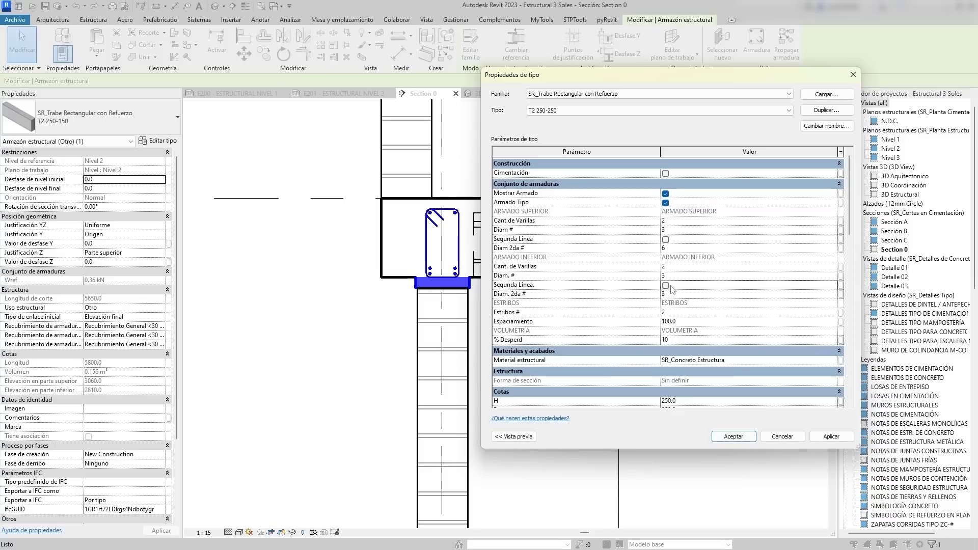
pyautogui.click(831, 436)
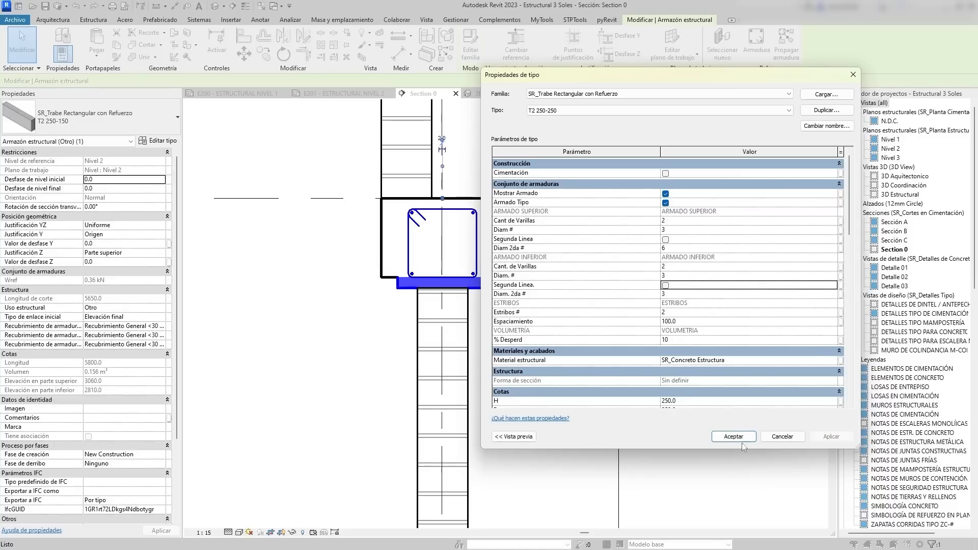
pyautogui.click(739, 438)
pyautogui.click(359, 322)
# Align the T2 beam's outer face with the outer edge of the Nivel 2 slab.
pyautogui.press('a')
pyautogui.press('l')
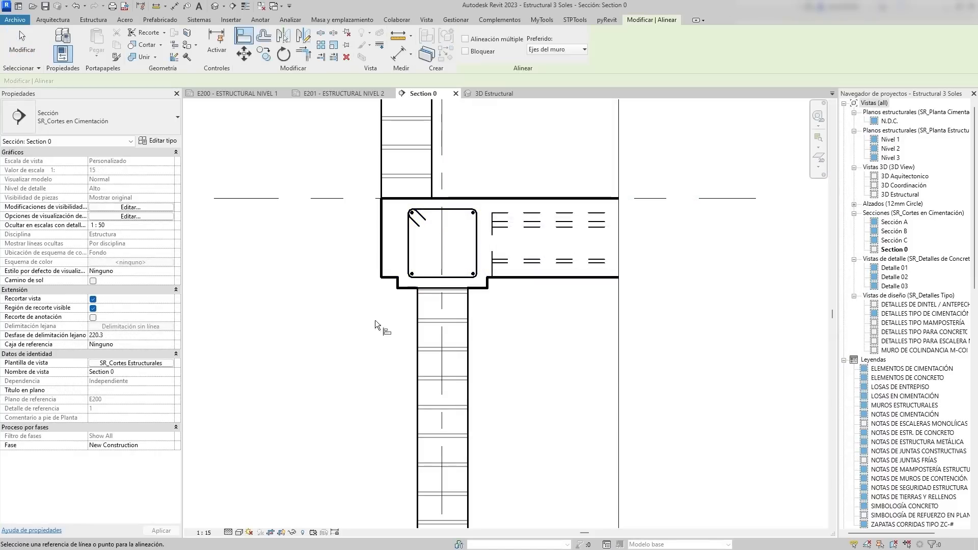
pyautogui.click(381, 262)
pyautogui.click(398, 286)
pyautogui.press('Escape')
# Set the upper and lower reinforcement of the T2 250-250 type to 3 bars of diameter #4 each.
pyautogui.scroll(-1, 502, 307)
pyautogui.moveTo(501, 307); pyautogui.dragTo(459, 305, button='middle')
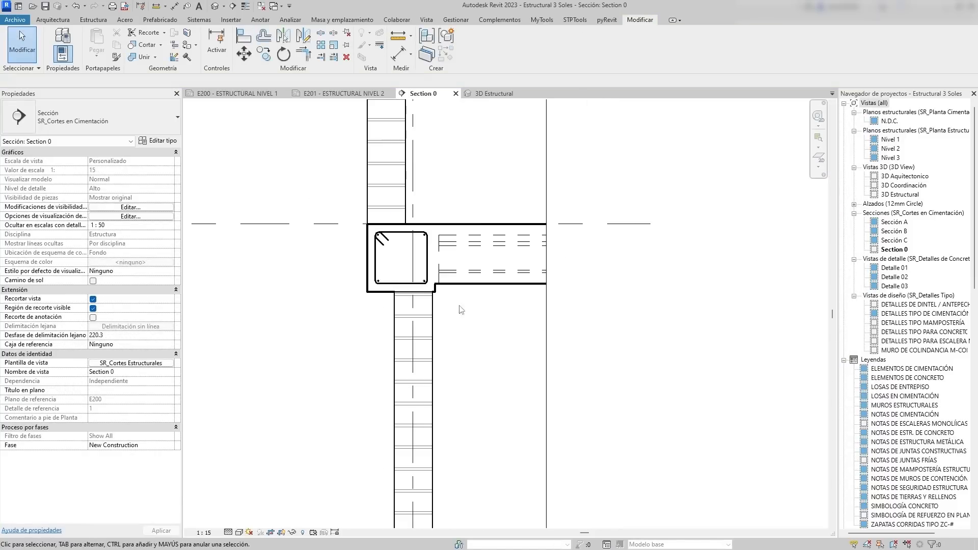
pyautogui.click(387, 295)
pyautogui.scroll(2, 415, 257)
pyautogui.click(157, 140)
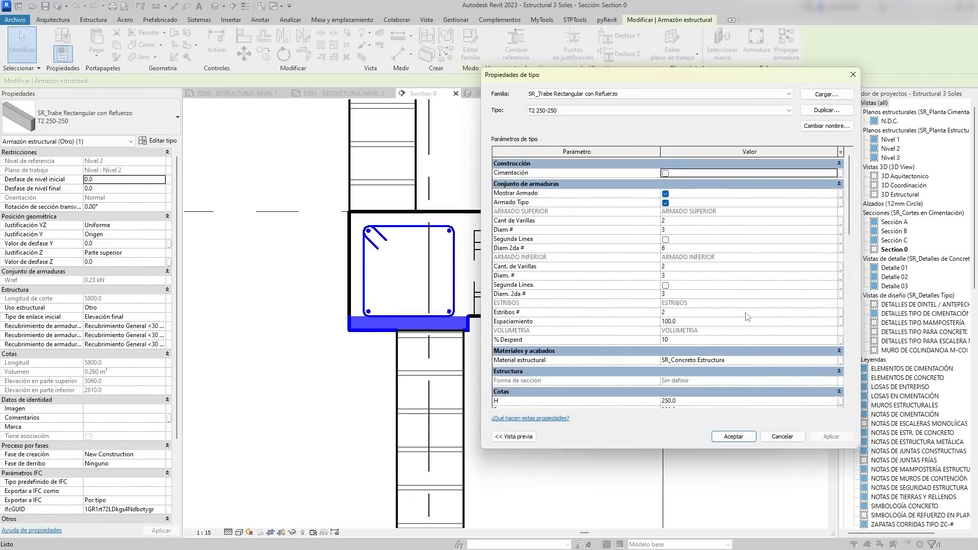
pyautogui.scroll(-6, 747, 316)
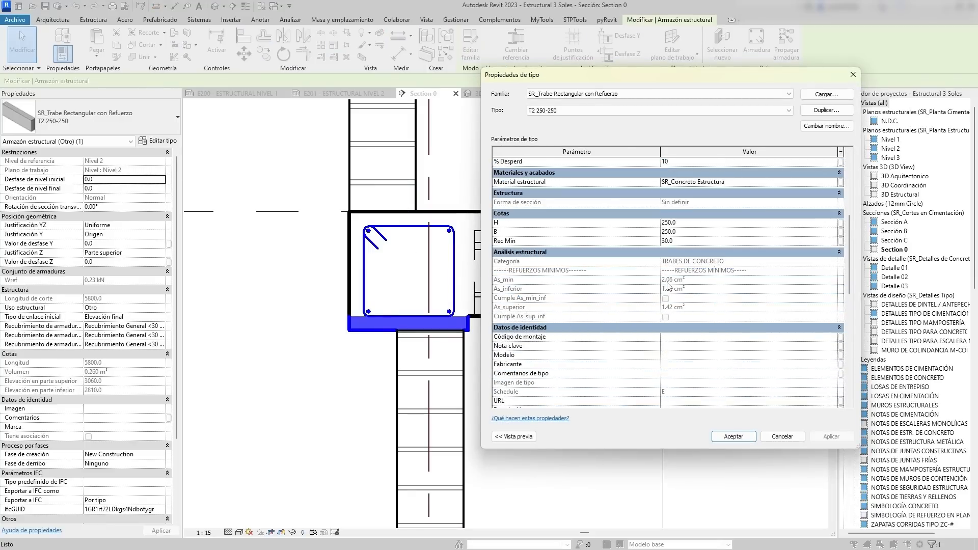
pyautogui.scroll(5, 670, 309)
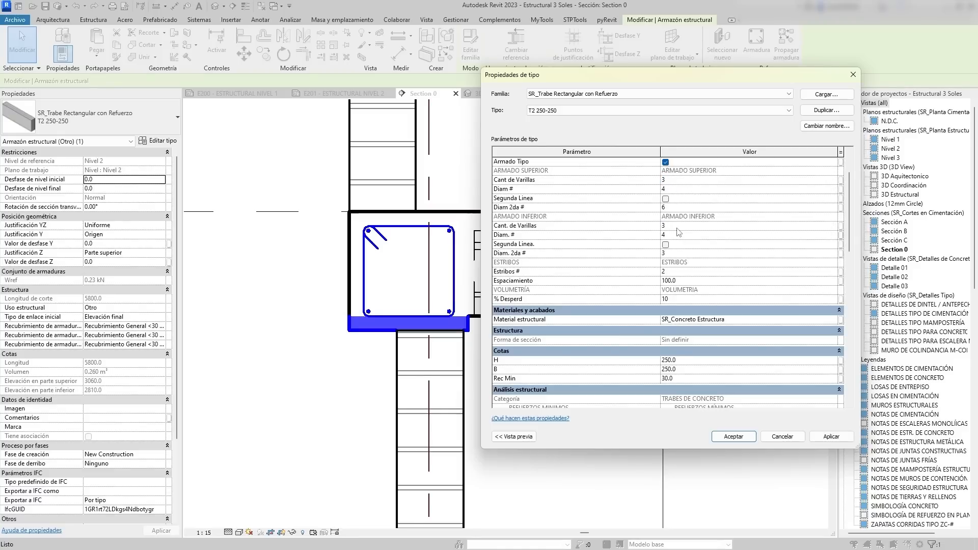
pyautogui.scroll(-5, 691, 318)
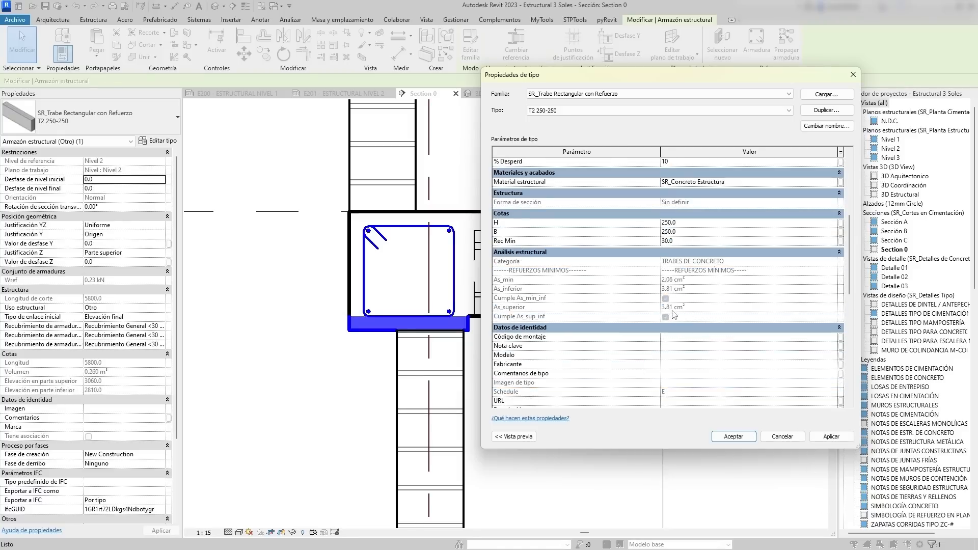
pyautogui.scroll(6, 699, 280)
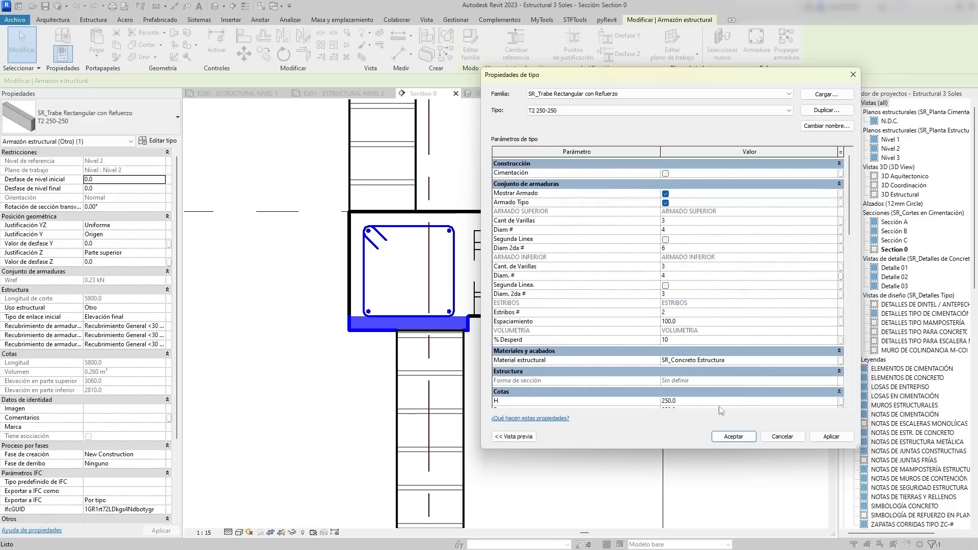
pyautogui.click(733, 436)
pyautogui.press('Escape')
# Raise the lower edge of Section 0's crop region to just below the beams at axes 5 and 4.
pyautogui.scroll(-5, 535, 231)
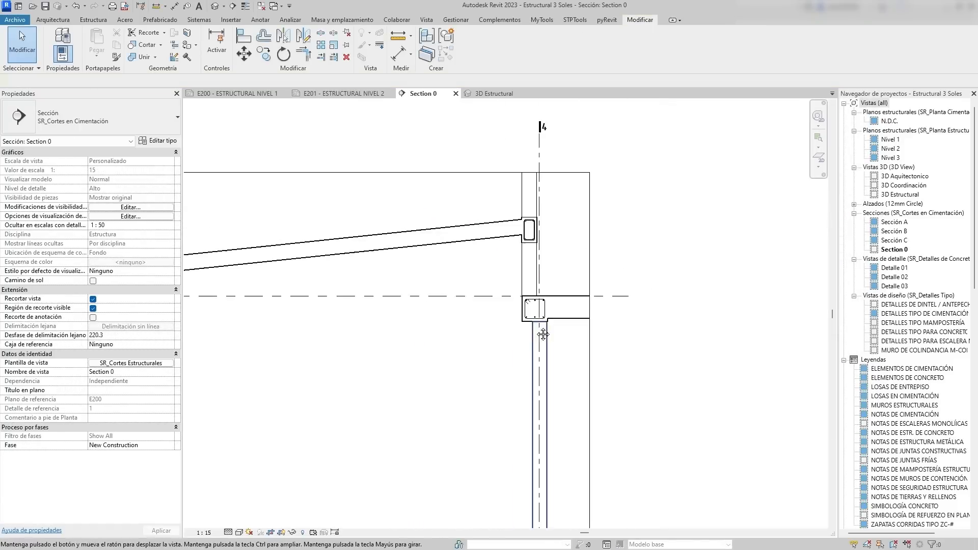
pyautogui.scroll(-4, 535, 230)
pyautogui.scroll(4, 366, 261)
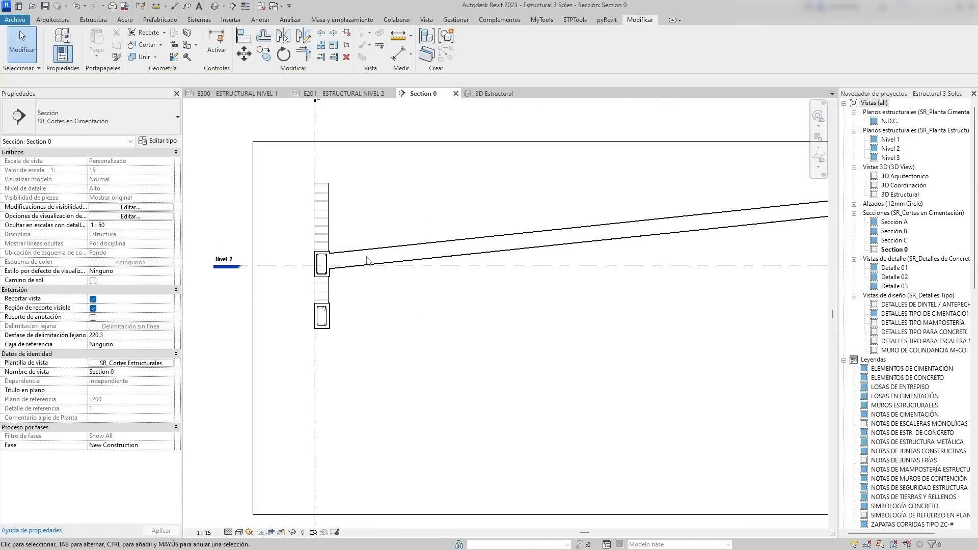
pyautogui.scroll(-4, 367, 260)
pyautogui.scroll(1, 561, 316)
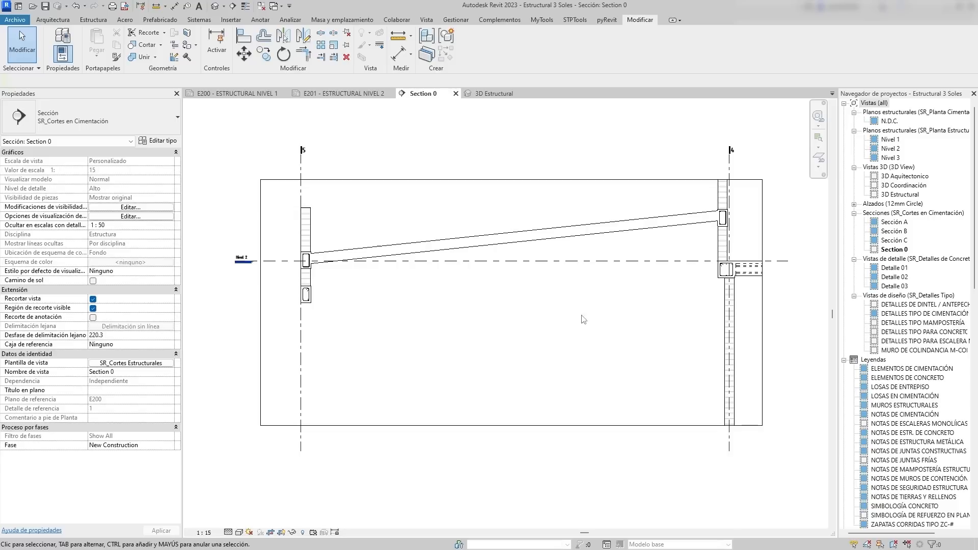
pyautogui.click(564, 426)
pyautogui.moveTo(512, 425); pyautogui.dragTo(511, 326)
pyautogui.click(579, 355)
# Bring the crop region's edge closer to axis 5 and extend the opposite edge slightly beyond axis 4.
pyautogui.moveTo(578, 355); pyautogui.dragTo(521, 358, button='middle')
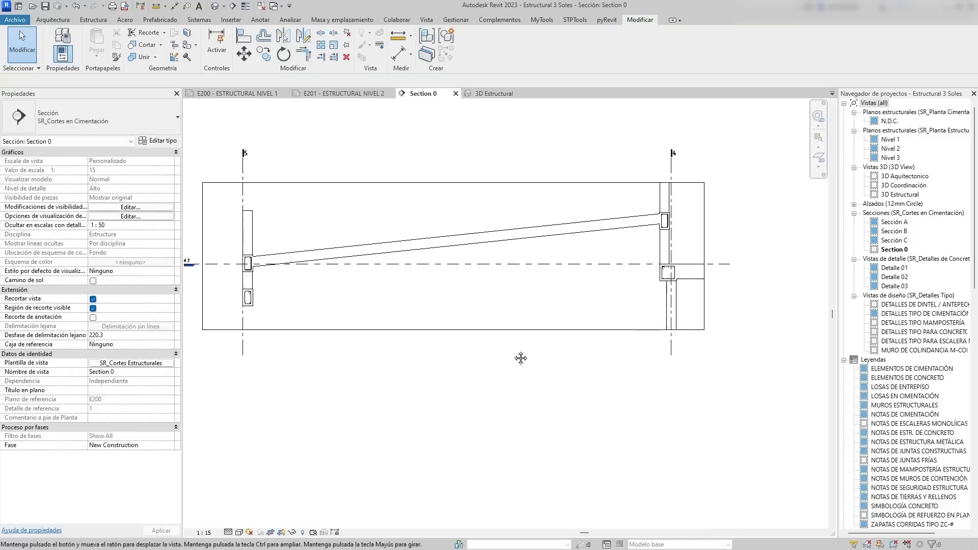
pyautogui.scroll(-2, 521, 358)
pyautogui.scroll(4, 352, 270)
pyautogui.scroll(-2, 402, 262)
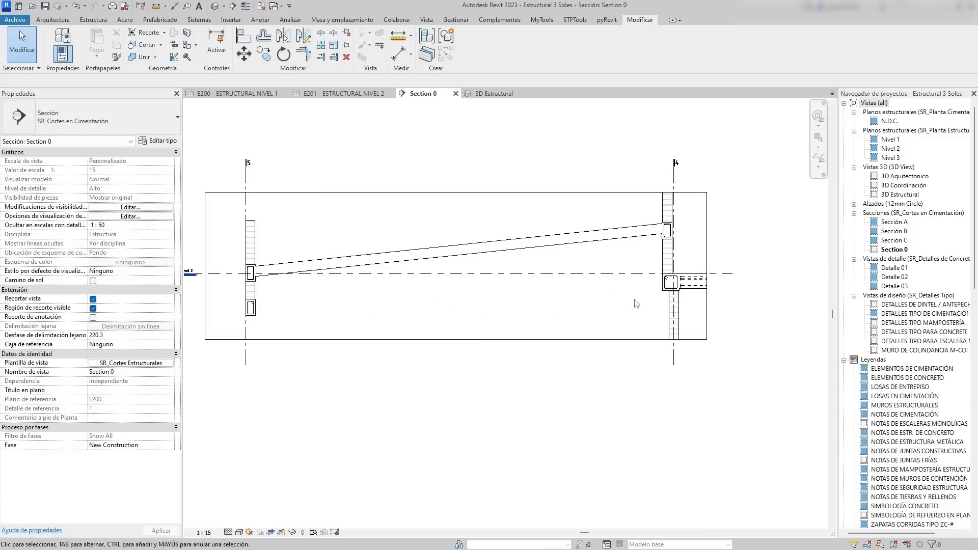
pyautogui.moveTo(397, 261); pyautogui.dragTo(452, 255, button='middle')
pyautogui.click(260, 260)
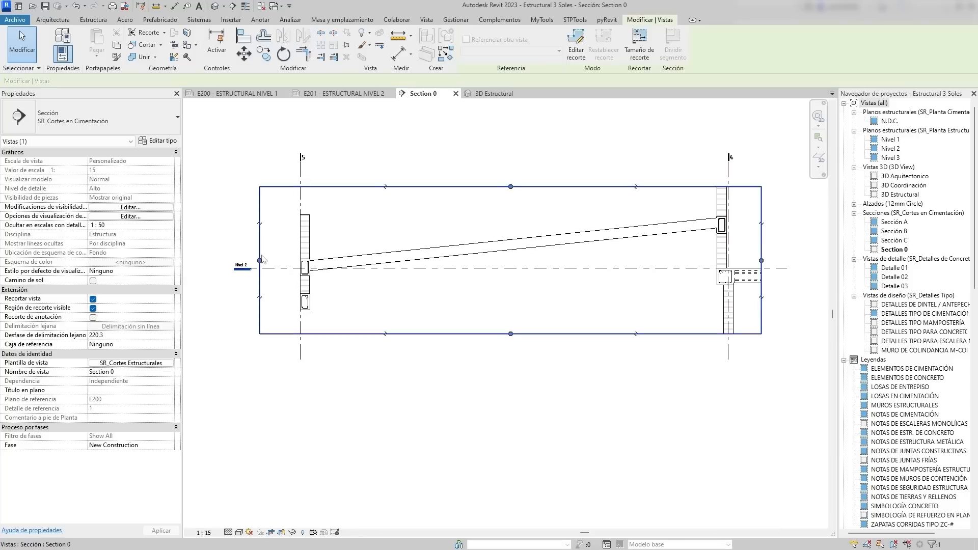
pyautogui.moveTo(259, 260); pyautogui.dragTo(273, 260)
pyautogui.moveTo(760, 260); pyautogui.dragTo(765, 261)
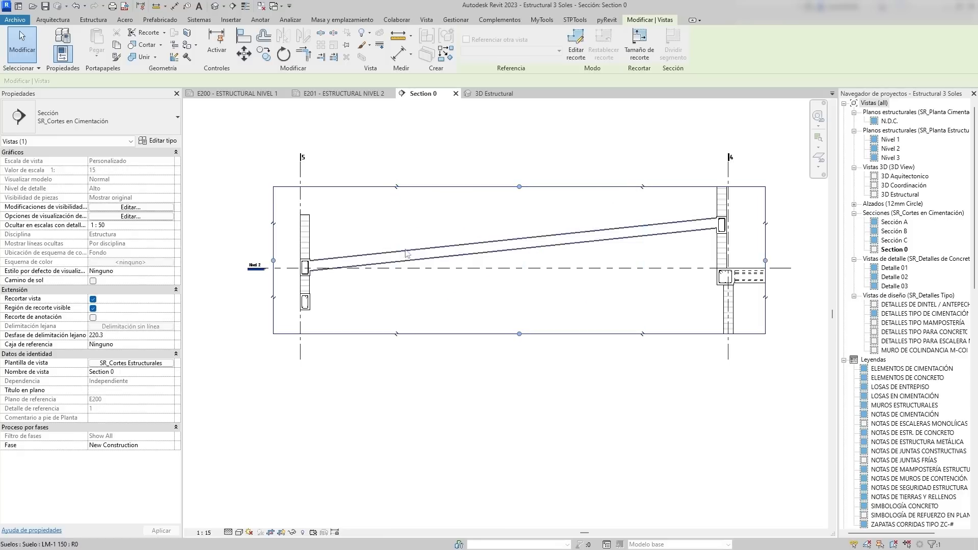
# Break Section 0's crop region into two parts around axes 5 and 4 and narrow both from their inner edges.
pyautogui.click(399, 188)
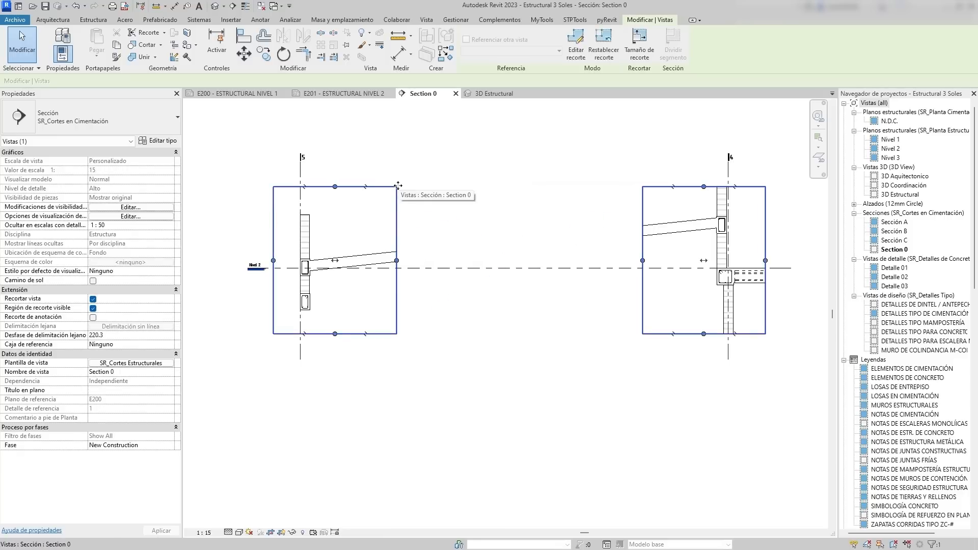
pyautogui.moveTo(396, 262); pyautogui.dragTo(364, 268)
pyautogui.moveTo(642, 260); pyautogui.dragTo(657, 260)
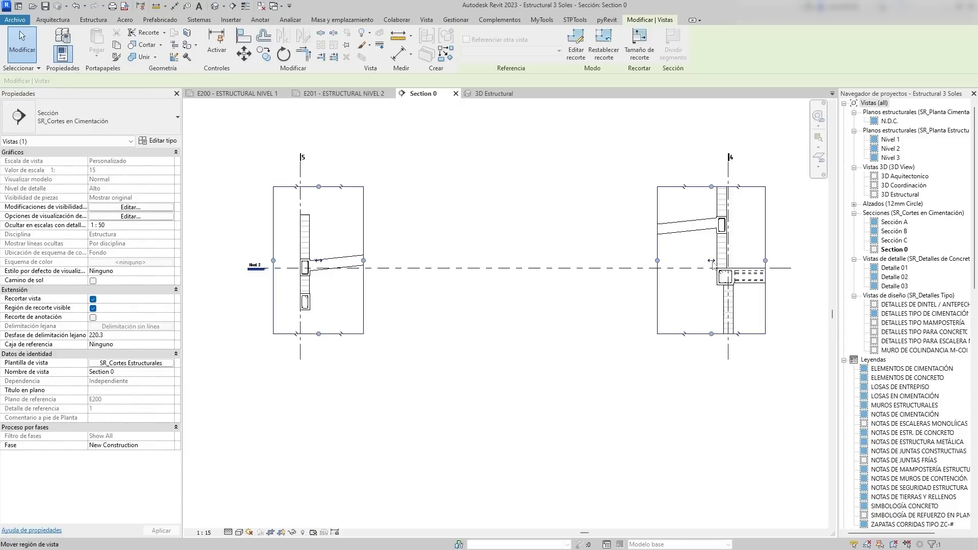
# Move the axis 4 part of the split section view close beside the axis 5 part.
pyautogui.moveTo(711, 261); pyautogui.dragTo(448, 261)
pyautogui.click(629, 381)
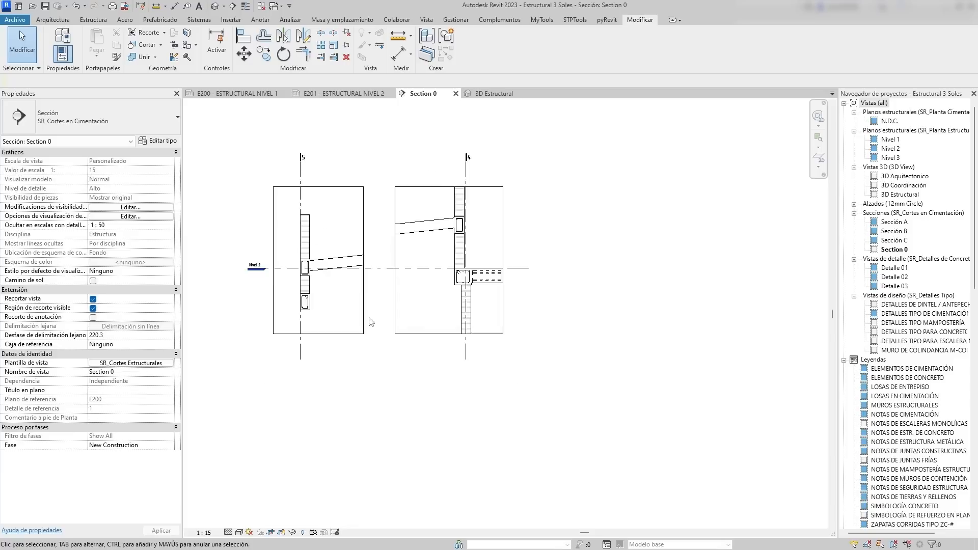
pyautogui.scroll(2, 370, 319)
pyautogui.moveTo(434, 319); pyautogui.dragTo(538, 359, button='middle')
pyautogui.scroll(-1, 538, 359)
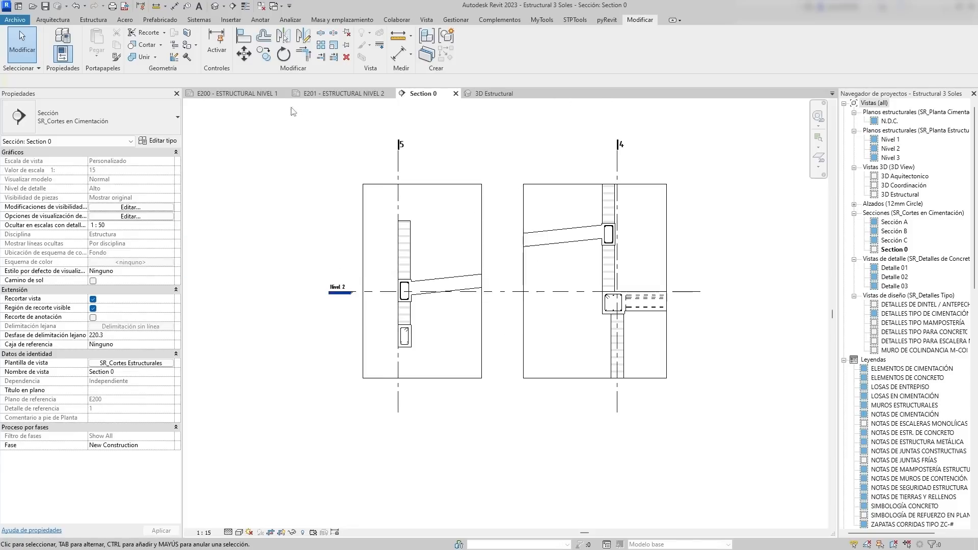
# Return to sheet E201 - ESTRUCTURAL NIVEL 2 and activate its Nivel 2 plan around the LM-1 slab.
pyautogui.click(338, 94)
pyautogui.scroll(3, 355, 383)
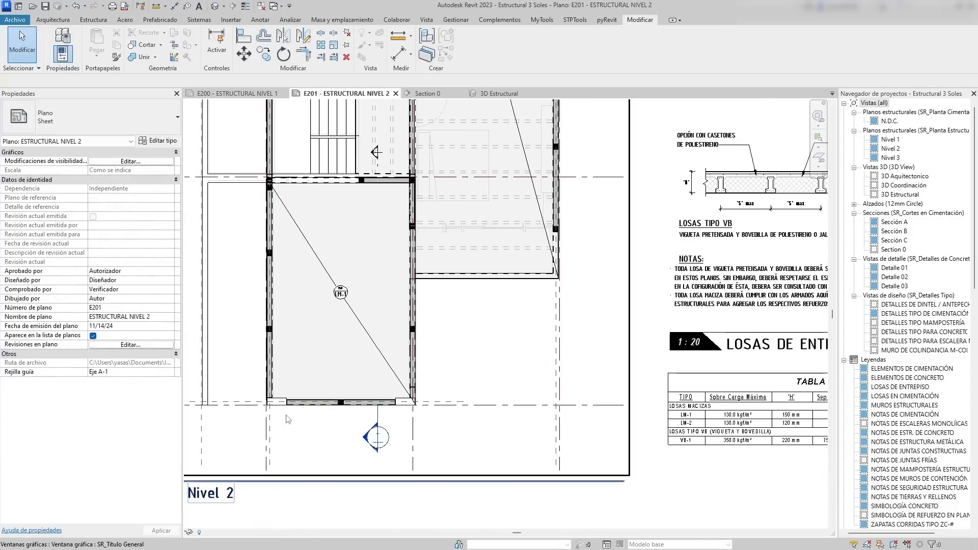
pyautogui.doubleClick(293, 422)
pyautogui.scroll(2, 286, 405)
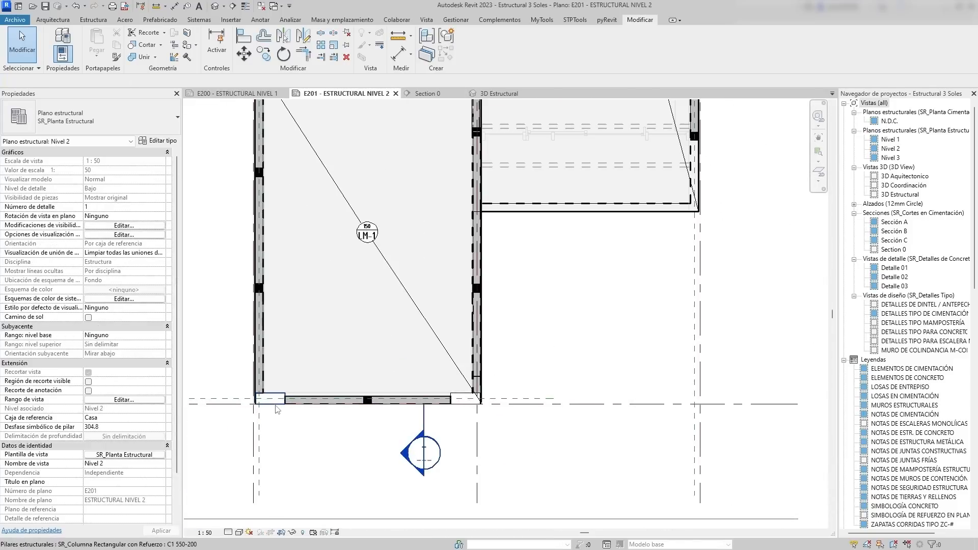
pyautogui.moveTo(462, 308); pyautogui.dragTo(434, 358, button='middle')
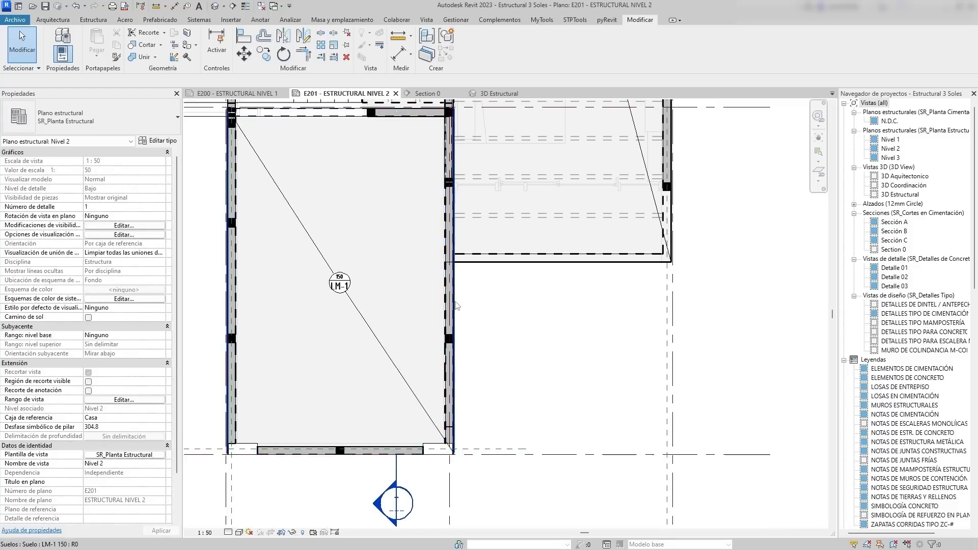
# Temporarily isolate the LM-1 150 slab in the Nivel 2 plan.
pyautogui.click(447, 305)
pyautogui.moveTo(359, 306); pyautogui.dragTo(439, 297, button='middle')
pyautogui.click(270, 532)
pyautogui.click(346, 491)
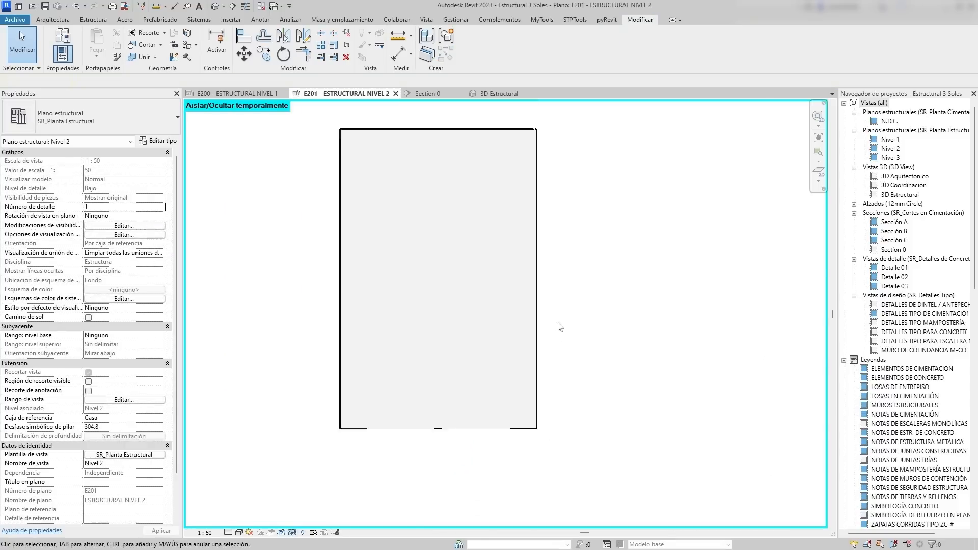
# Create a structural area reinforcement whose rectangular outline covers the entire isolated LM-1 150 slab.
pyautogui.click(559, 44)
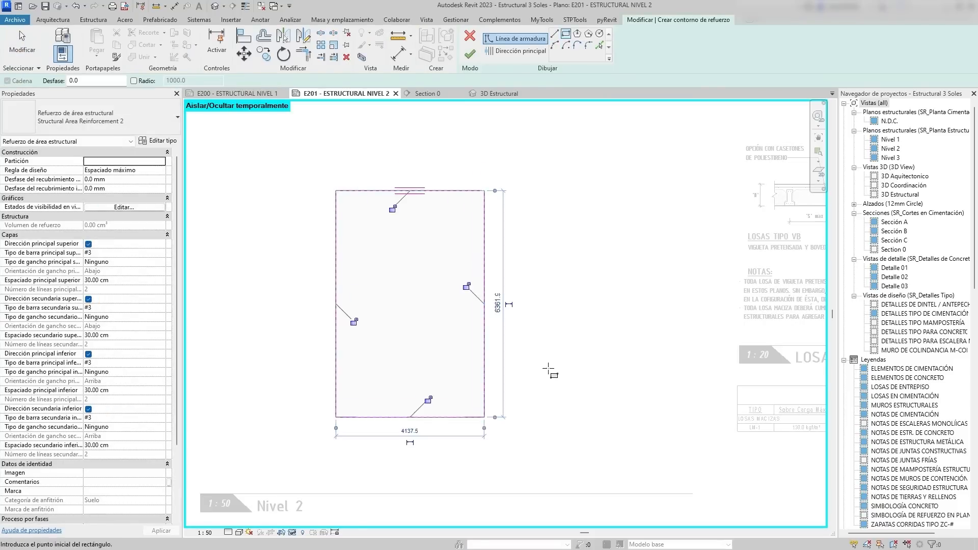
pyautogui.click(469, 54)
pyautogui.click(418, 192)
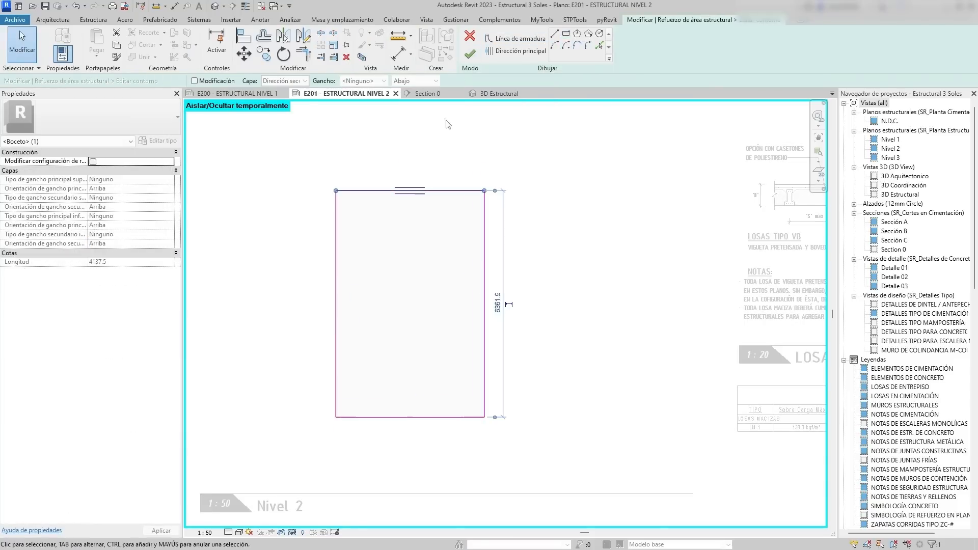
pyautogui.click(469, 53)
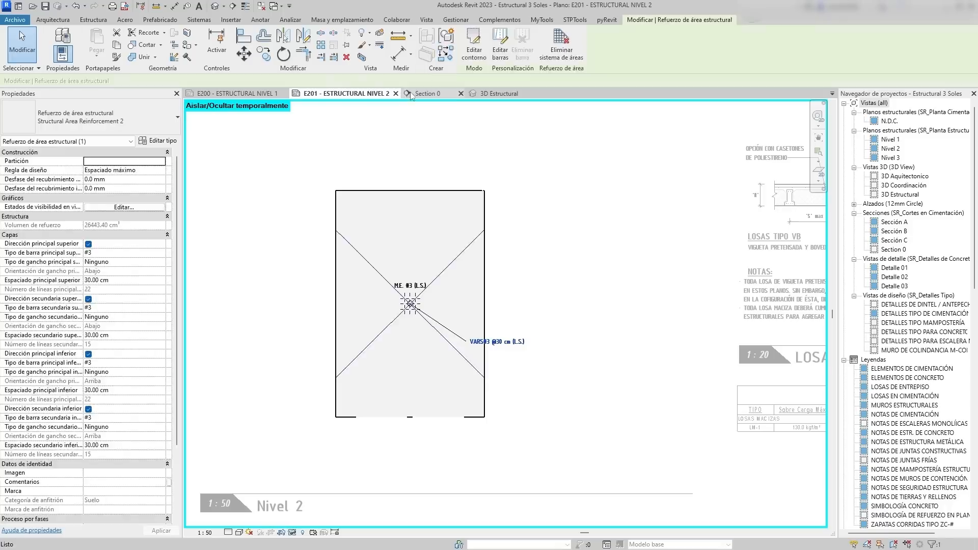
# Disable both top reinforcement layers and set the bottom primary and secondary bar spacing to 20 cm.
pyautogui.click(88, 244)
pyautogui.click(88, 299)
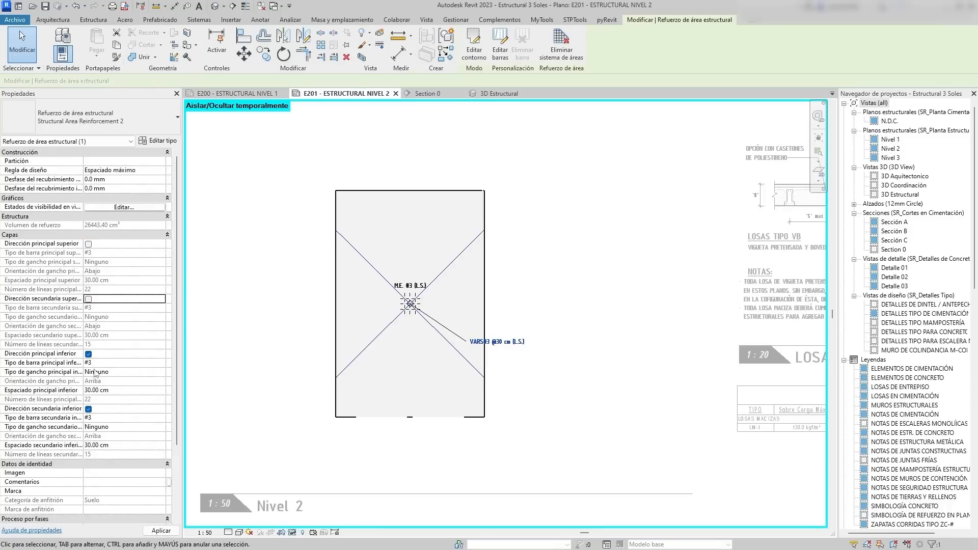
pyautogui.click(117, 447)
pyautogui.write('20')
pyautogui.press('Return')
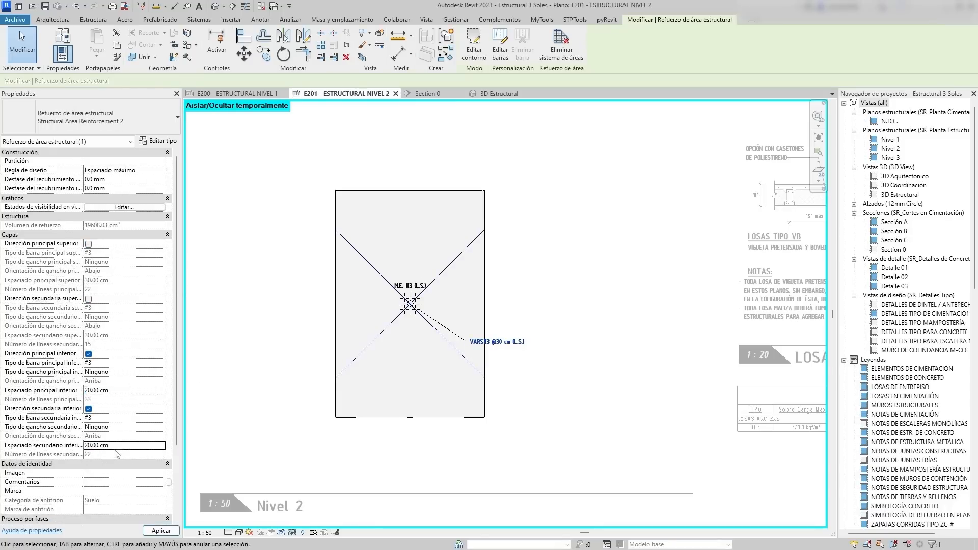
pyautogui.click(535, 201)
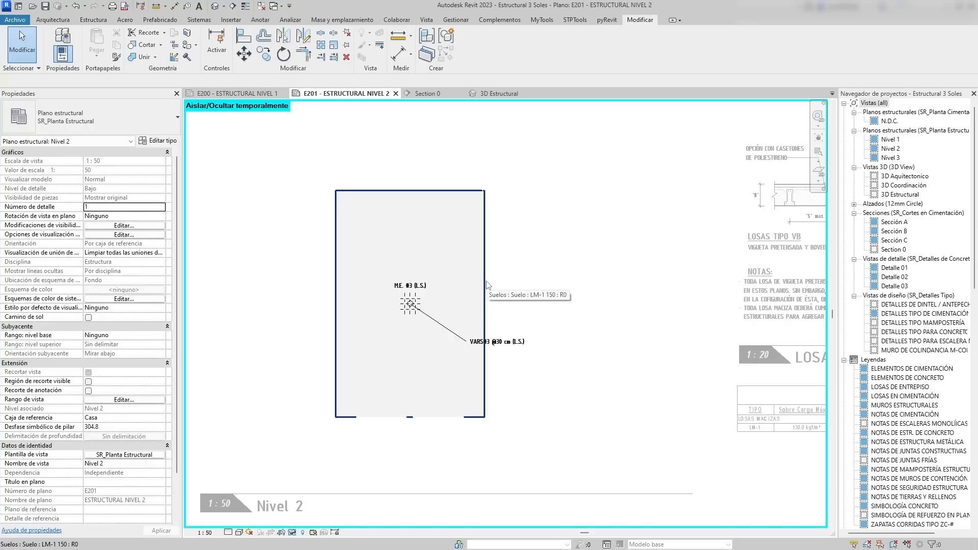
# Draw a short vertical detail line in Section 0 marking the cut position across the lower end of the sloped slab.
pyautogui.doubleClick(471, 298)
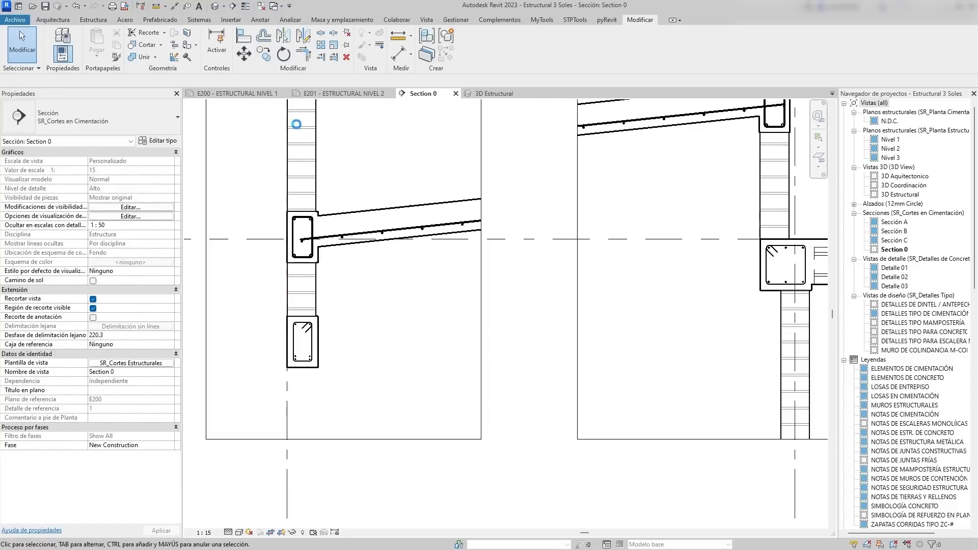
pyautogui.press('d')
pyautogui.press('l')
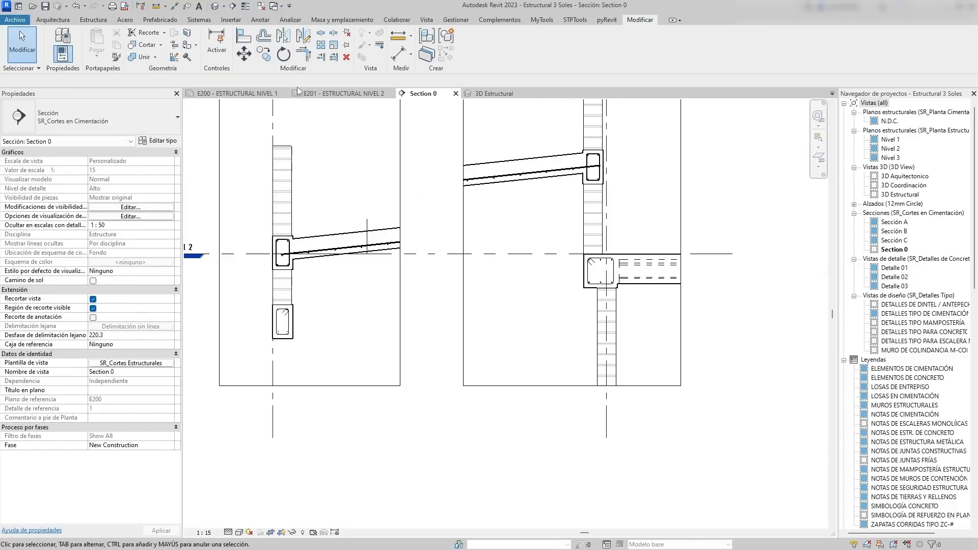
# Edit the LM-1 150 slab boundary on sheet E201, offset its lower edge 700 mm inward, and check the slab in Section 0.
pyautogui.click(326, 94)
pyautogui.doubleClick(433, 323)
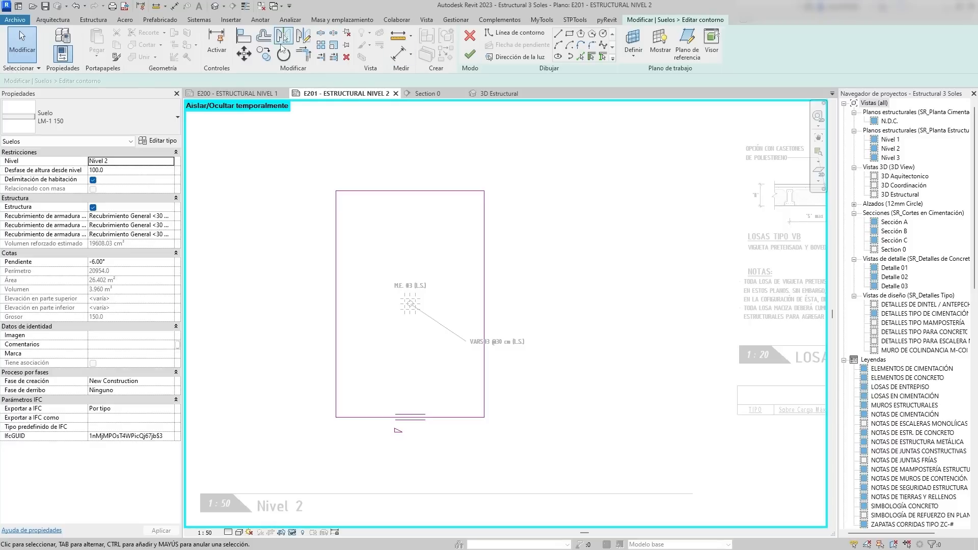
pyautogui.click(267, 38)
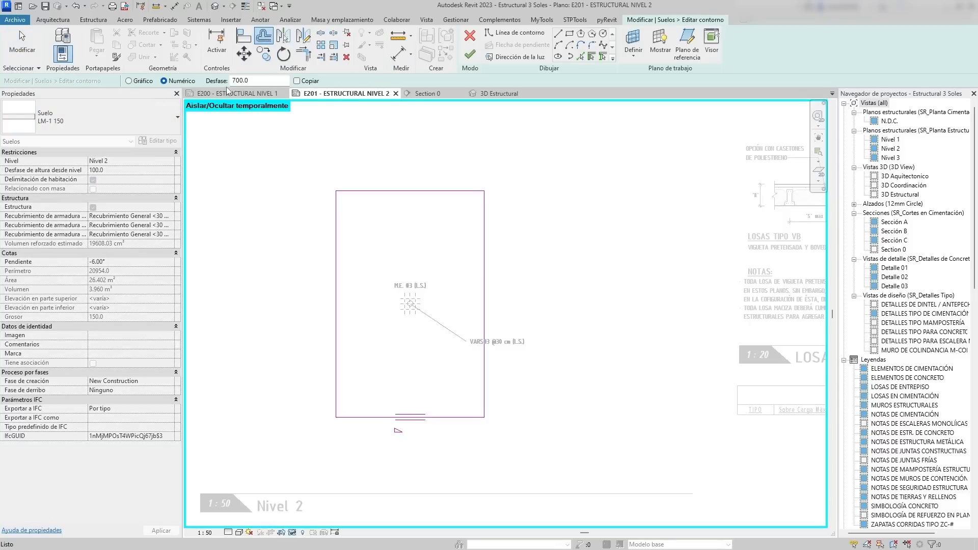
pyautogui.click(368, 416)
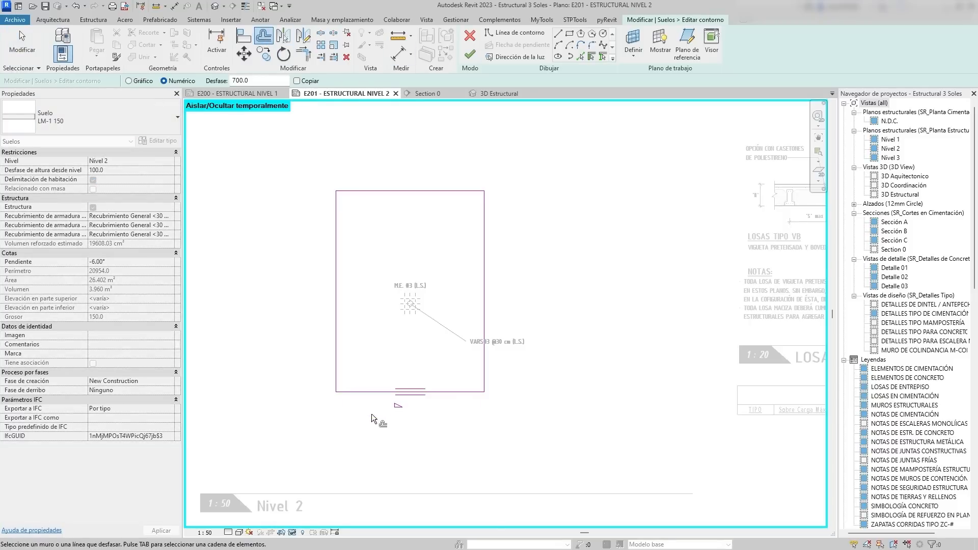
pyautogui.click(474, 66)
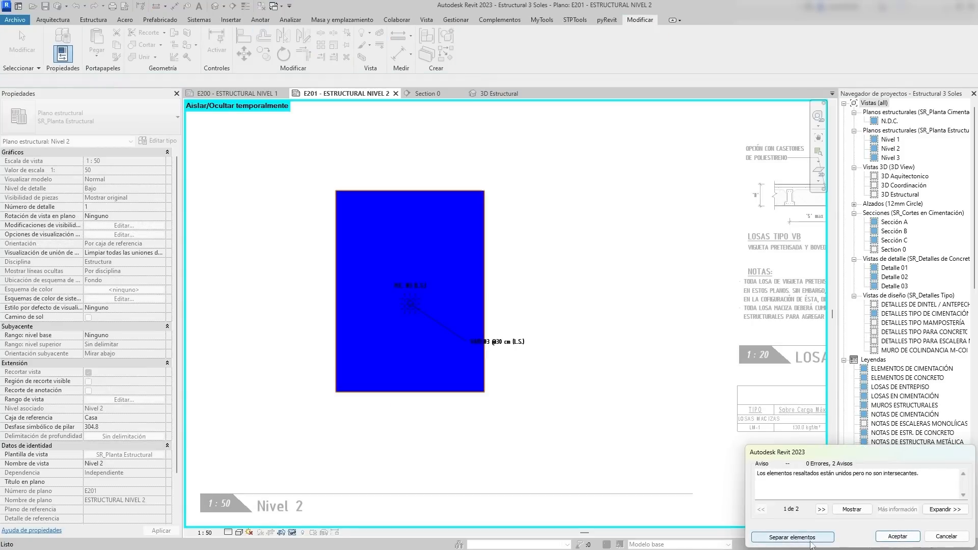
pyautogui.click(889, 538)
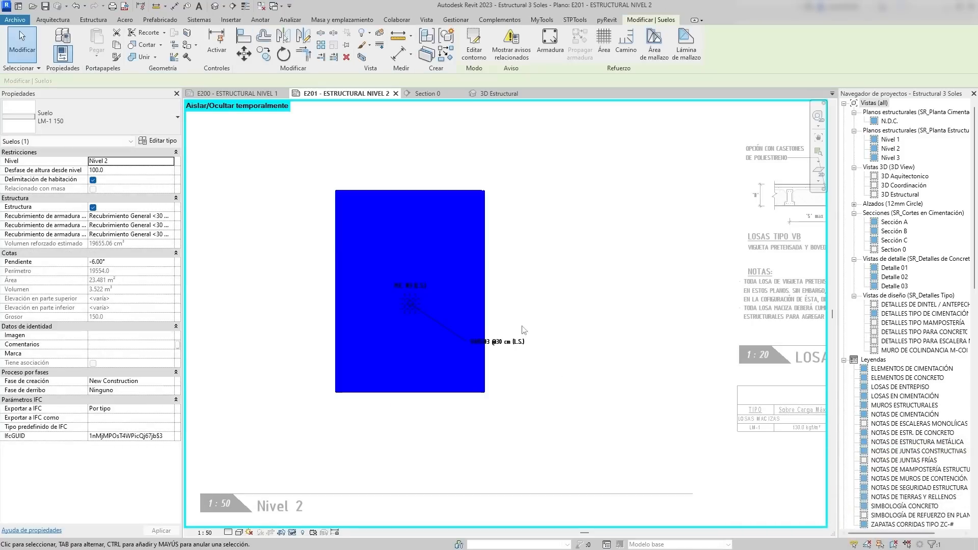
pyautogui.click(522, 327)
pyautogui.click(430, 95)
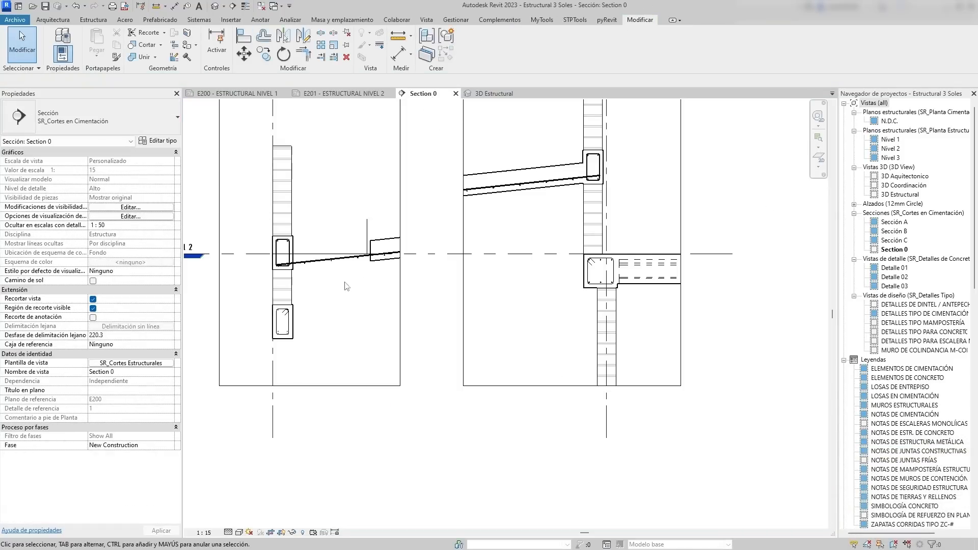
# Edit the area reinforcement outline in the Nivel 2 plan and align its lower edge with the shortened slab edge.
pyautogui.click(338, 93)
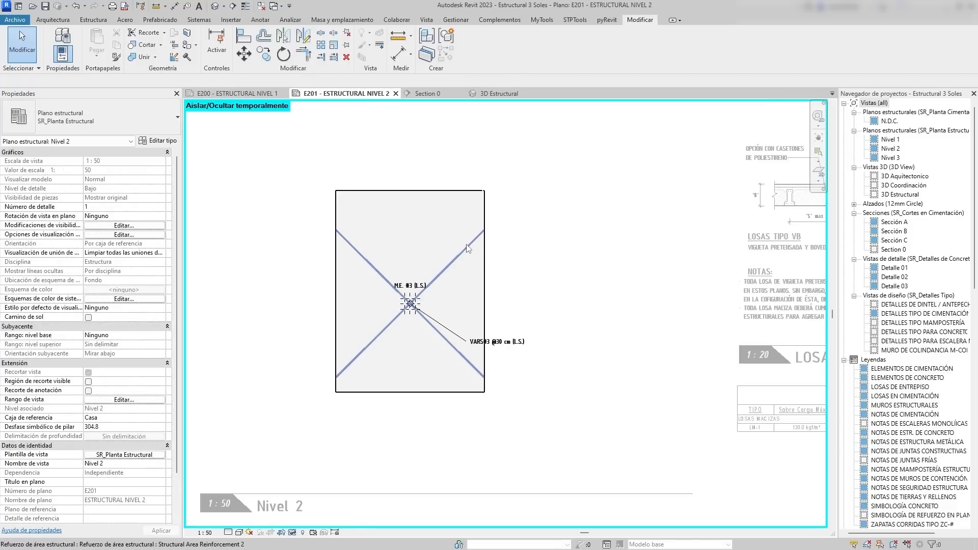
pyautogui.click(469, 247)
pyautogui.click(481, 45)
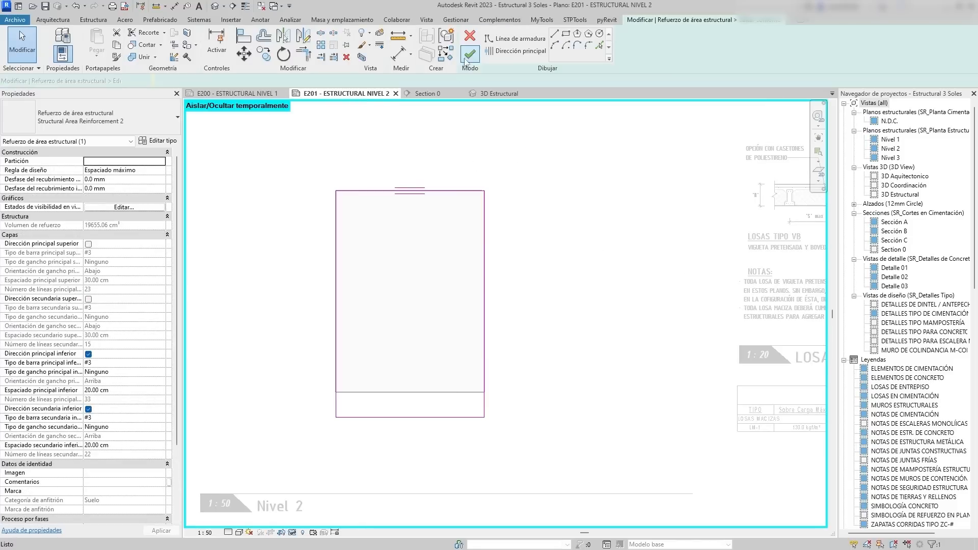
pyautogui.press('a')
pyautogui.press('l')
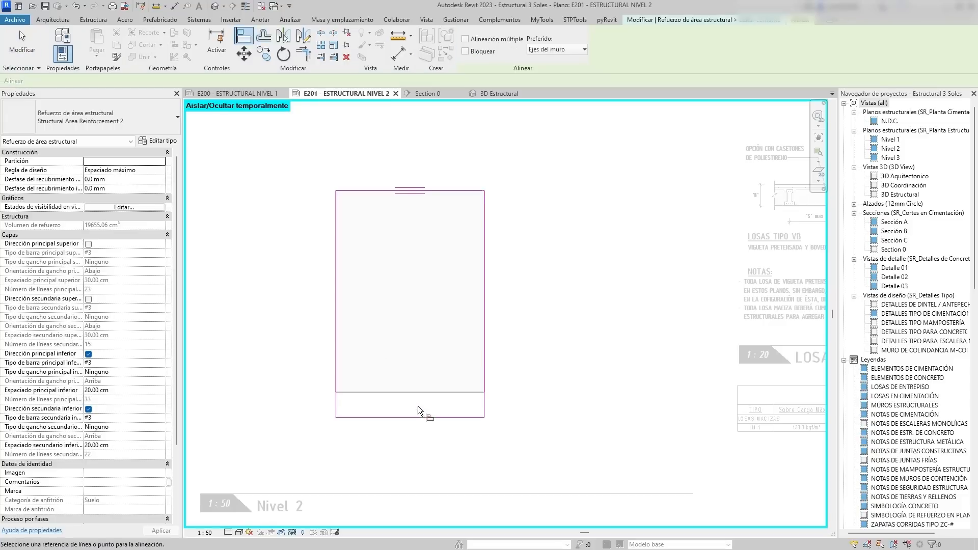
pyautogui.click(419, 392)
pyautogui.click(428, 417)
pyautogui.press('Escape')
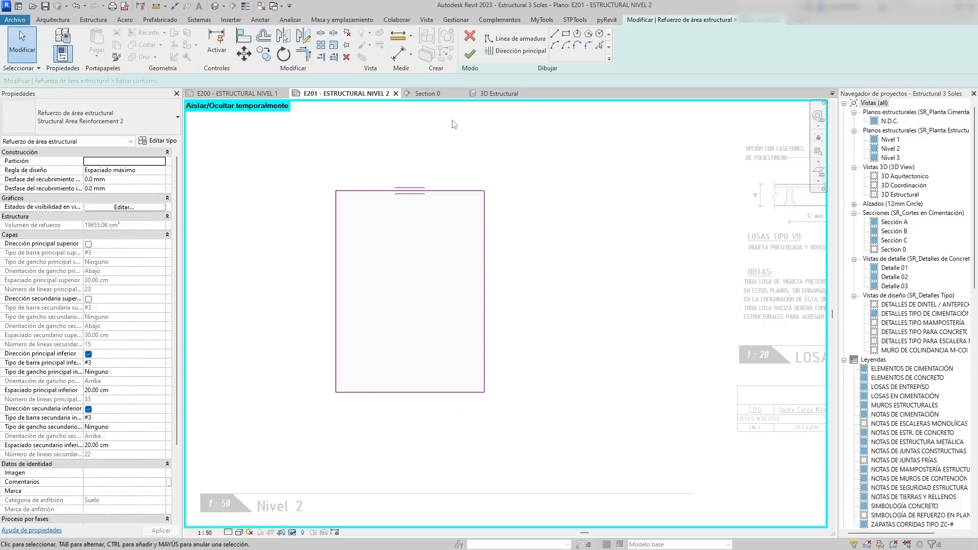
pyautogui.click(470, 53)
# Widen the Section 0 crop part containing the shortened slab end by extending its inner edge toward the other part.
pyautogui.click(428, 93)
pyautogui.scroll(-2, 496, 289)
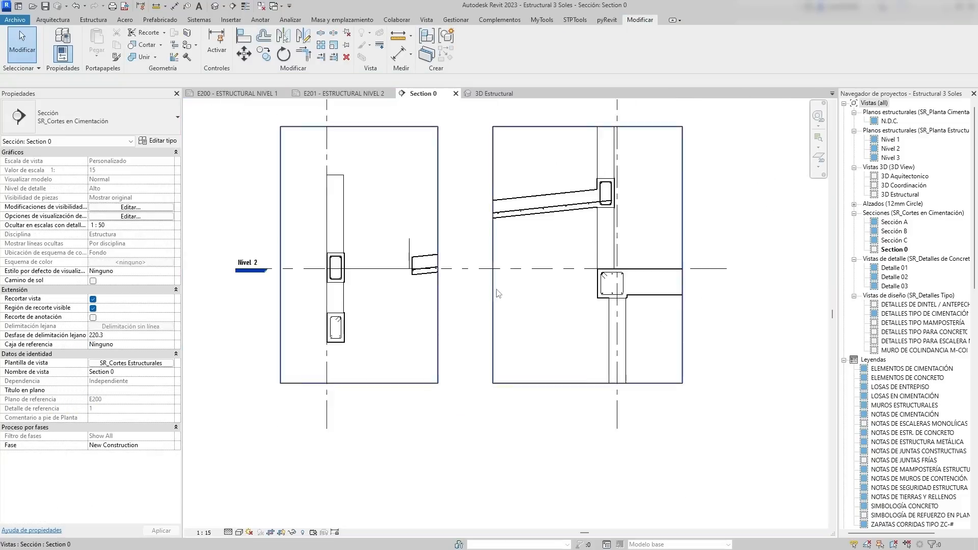
pyautogui.moveTo(496, 289); pyautogui.dragTo(417, 302, button='middle')
pyautogui.click(601, 271)
pyautogui.moveTo(507, 269); pyautogui.dragTo(587, 269)
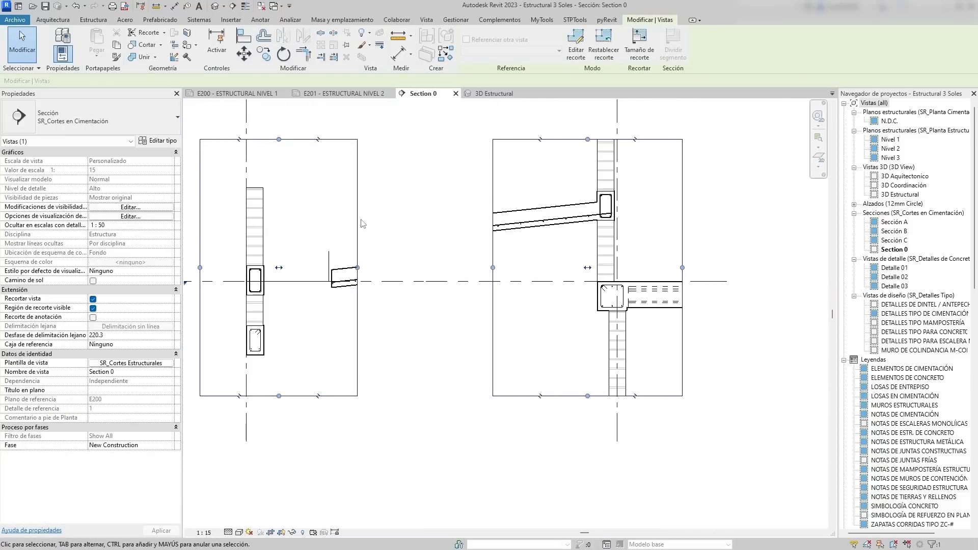
pyautogui.moveTo(358, 268); pyautogui.dragTo(410, 269)
pyautogui.click(397, 325)
# Delete the vertical detail line beside the shortened slab end.
pyautogui.scroll(4, 329, 284)
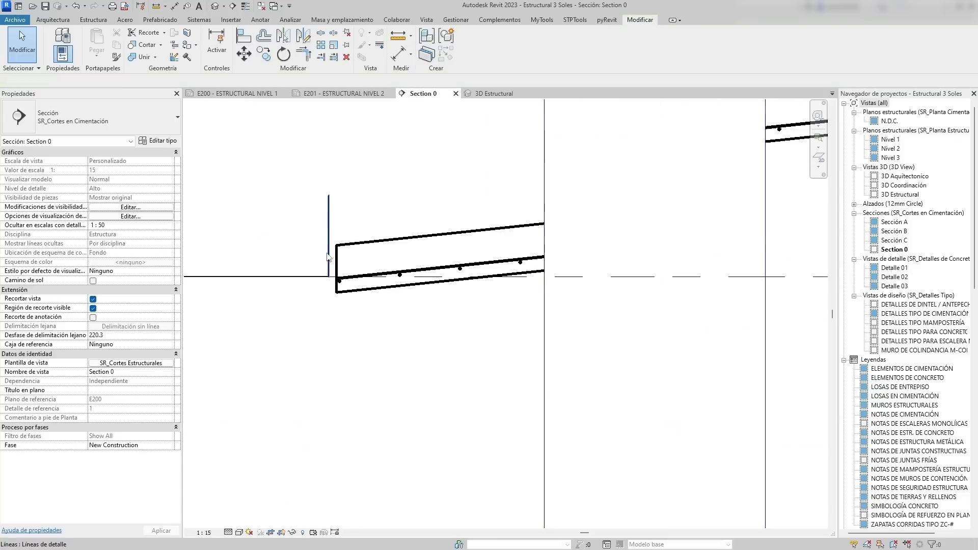
pyautogui.click(329, 260)
pyautogui.press('Delete')
pyautogui.scroll(-2, 330, 290)
pyautogui.click(342, 272)
pyautogui.moveTo(353, 290)
pyautogui.mouseDown(button='middle')
pyautogui.moveTo(397, 283)
pyautogui.moveTo(366, 302)
pyautogui.mouseUp(button='middle')
pyautogui.press('Delete')
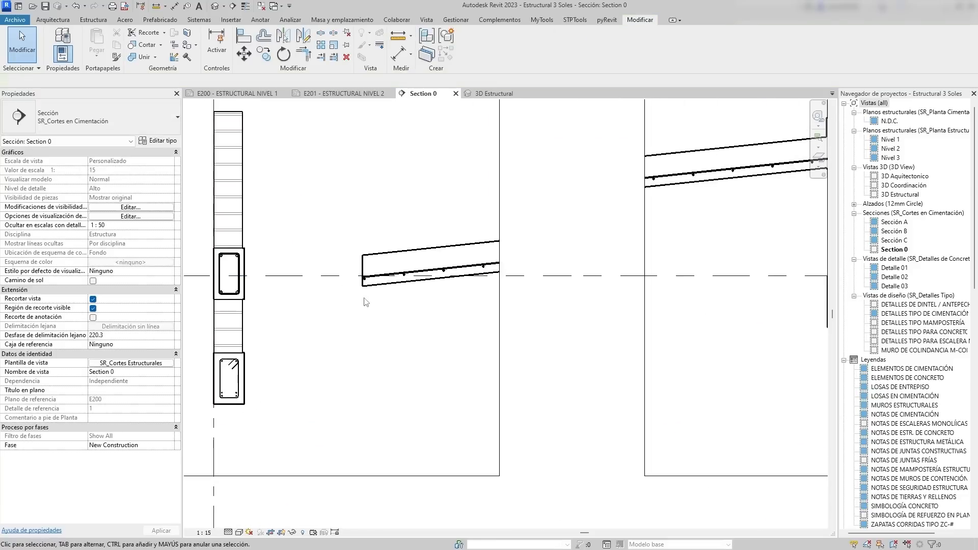
# Draw a horizontal detail line from the slab end's lower corner across the upper beam in the wall.
pyautogui.scroll(3, 393, 268)
pyautogui.moveTo(394, 269); pyautogui.dragTo(432, 258, button='middle')
pyautogui.scroll(-2, 401, 261)
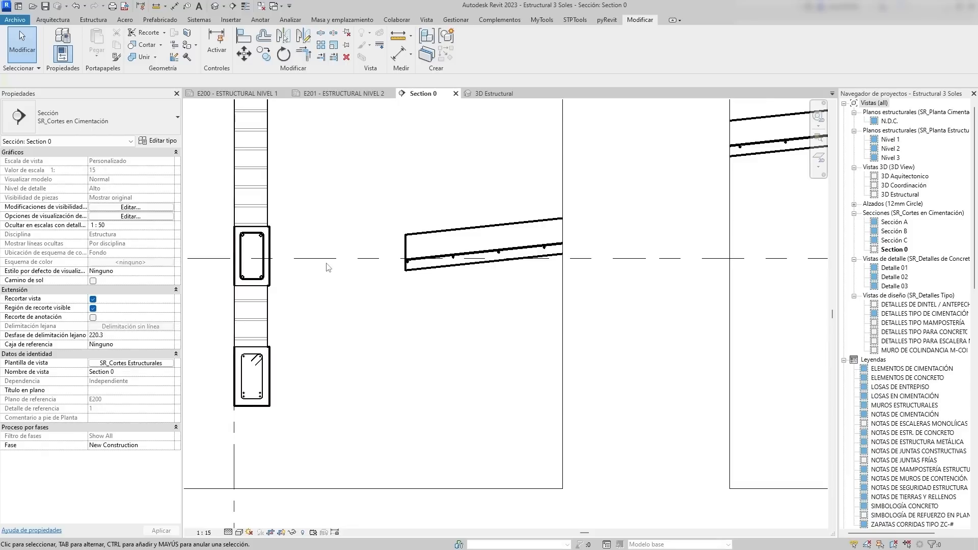
pyautogui.scroll(-2, 315, 270)
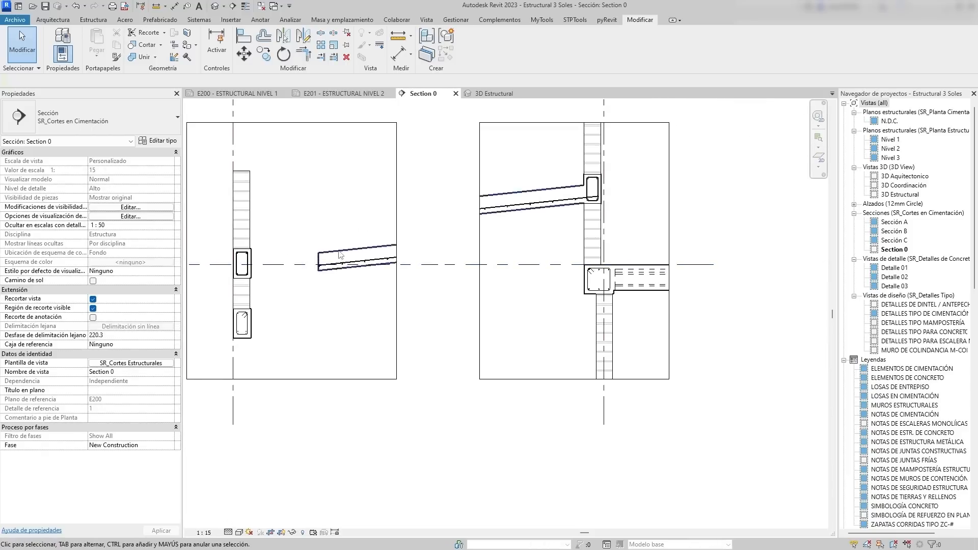
pyautogui.scroll(2, 331, 255)
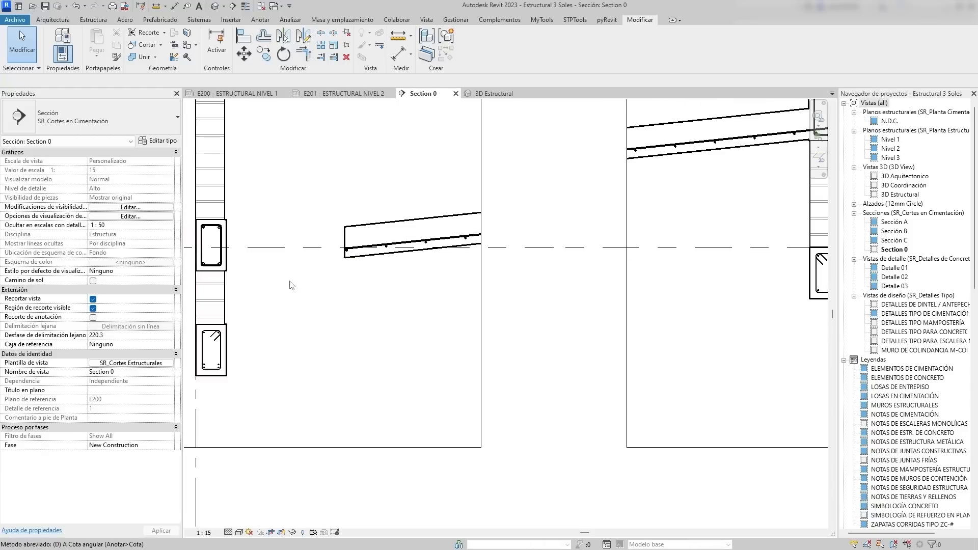
pyautogui.press('d')
pyautogui.press('l')
pyautogui.click(341, 269)
pyautogui.press('Escape')
pyautogui.press('Escape')
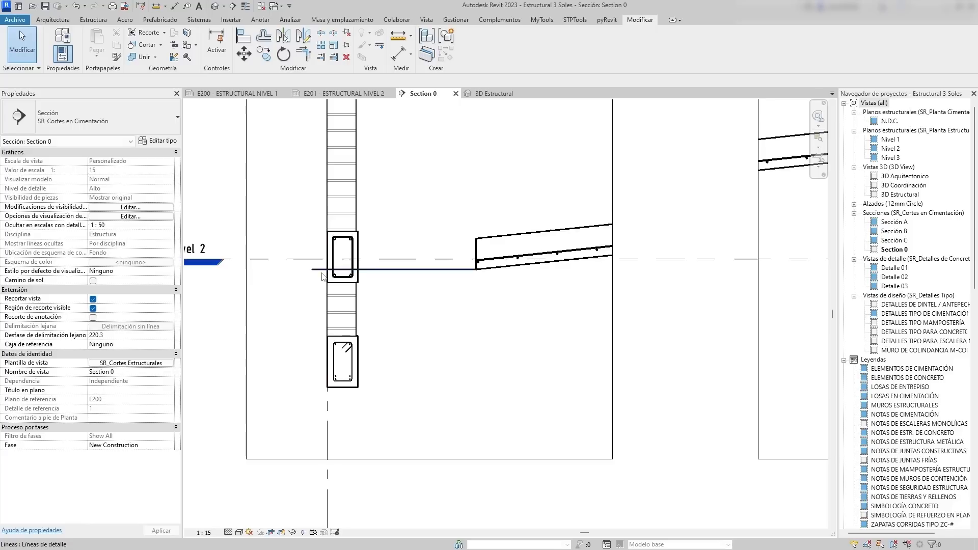
# Align the underside of the upper beam with the horizontal detail line and remove that helper line.
pyautogui.press('a')
pyautogui.press('l')
pyautogui.scroll(2, 368, 261)
pyautogui.click(341, 293)
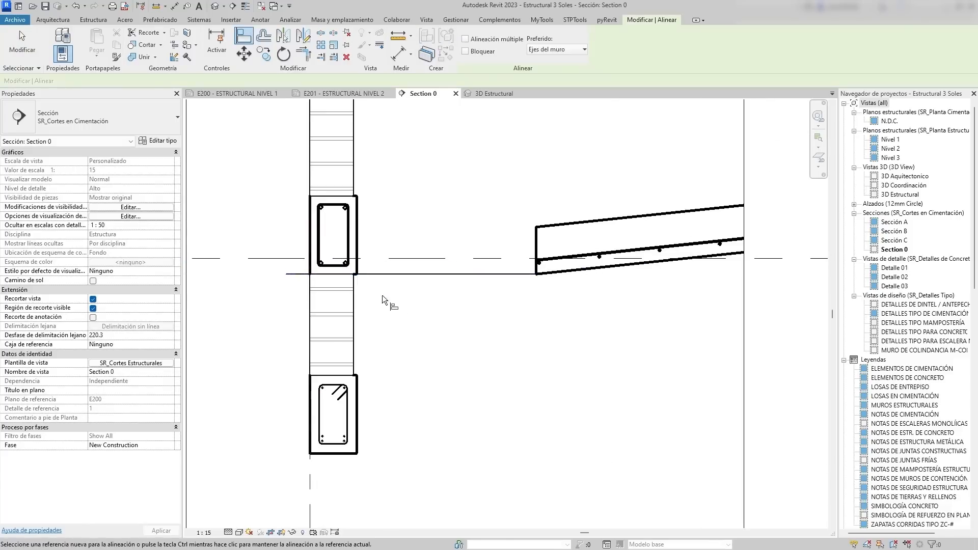
pyautogui.press('Escape')
pyautogui.press('Escape')
pyautogui.scroll(-3, 440, 258)
pyautogui.moveTo(441, 256); pyautogui.dragTo(396, 259, button='middle')
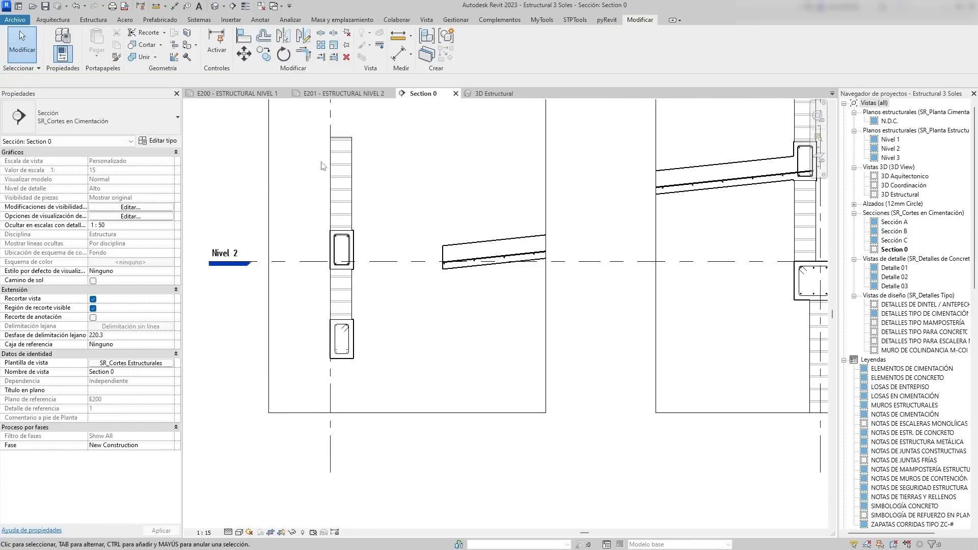
# End the temporary isolation in sheet E201's Nivel 2 plan and inspect the surroundings of the shortened slab edge.
pyautogui.click(329, 94)
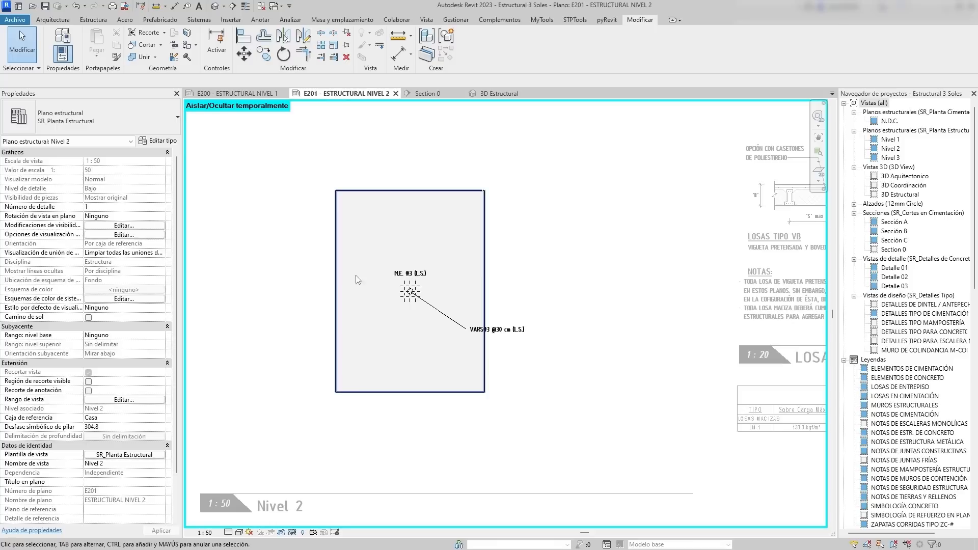
pyautogui.moveTo(475, 328); pyautogui.dragTo(431, 209, button='middle')
pyautogui.scroll(1, 432, 229)
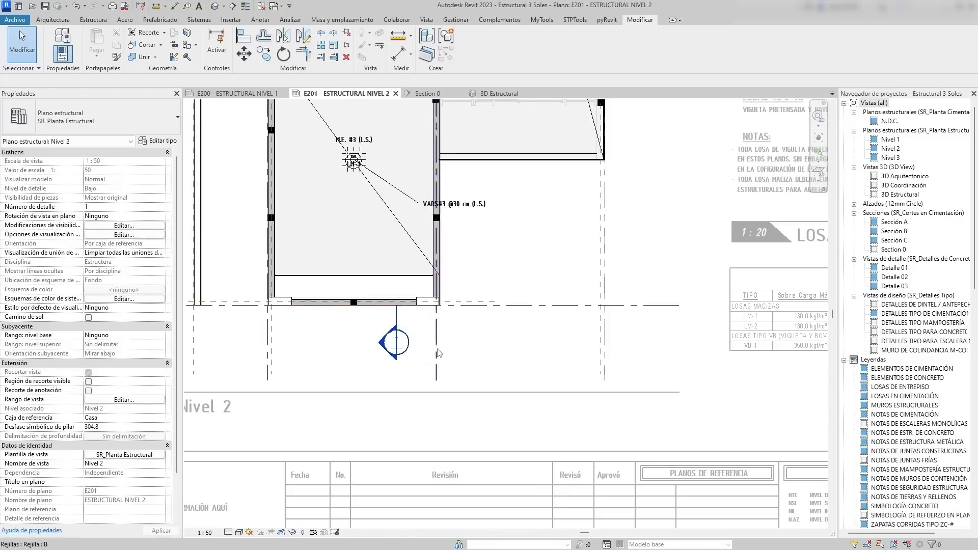
pyautogui.click(437, 351)
pyautogui.scroll(-2, 447, 353)
pyautogui.moveTo(446, 351); pyautogui.dragTo(401, 420, button='middle')
pyautogui.moveTo(401, 165); pyautogui.dragTo(345, 526, button='middle')
pyautogui.scroll(2, 376, 361)
pyautogui.moveTo(376, 361); pyautogui.dragTo(419, 102, button='middle')
pyautogui.scroll(1, 340, 502)
pyautogui.moveTo(341, 502); pyautogui.dragTo(343, 279, button='middle')
pyautogui.press('Escape')
# Start an in-place component of category Suelos from Section 0 and assign its name.
pyautogui.click(441, 97)
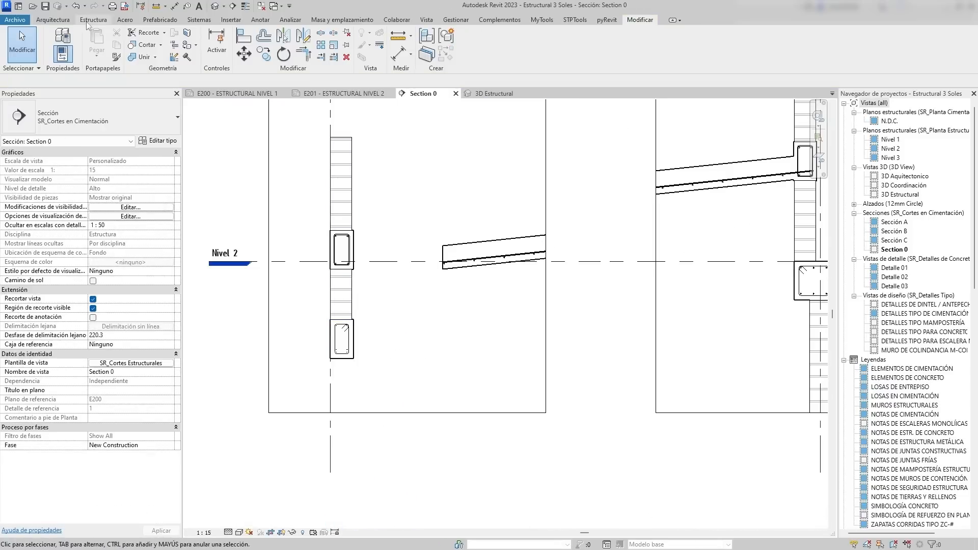
pyautogui.click(93, 20)
pyautogui.click(637, 53)
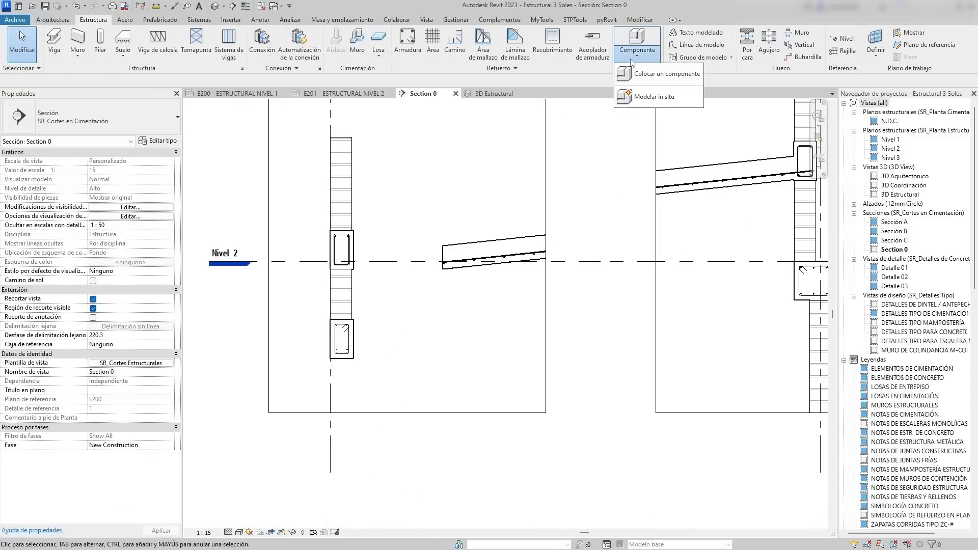
pyautogui.click(656, 97)
pyautogui.scroll(-12, 599, 290)
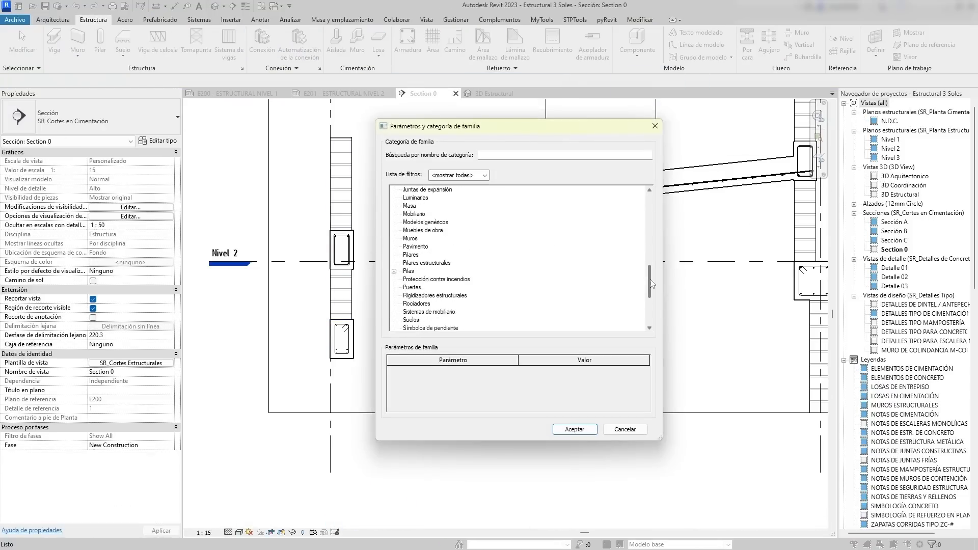
pyautogui.click(558, 430)
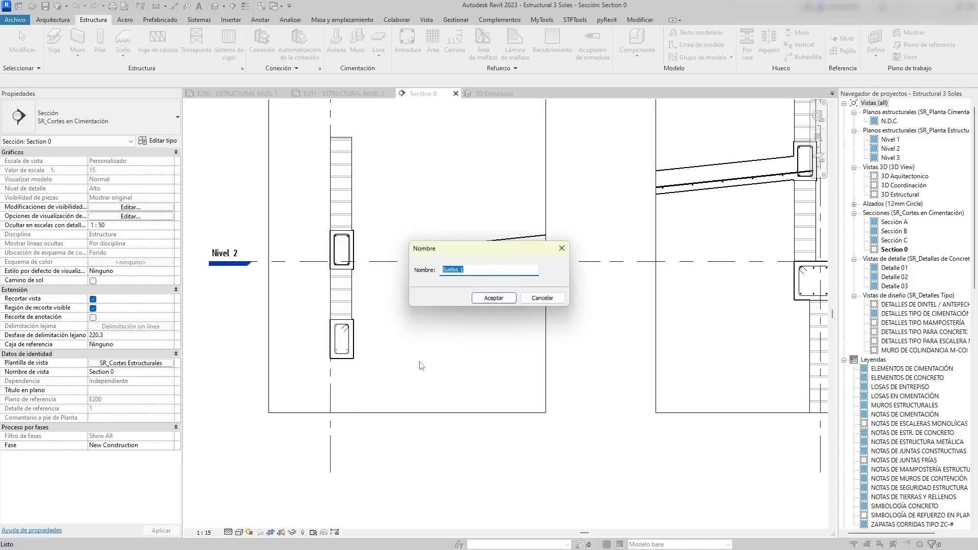
pyautogui.hotkey('ctrl', 'v')
pyautogui.press('Return')
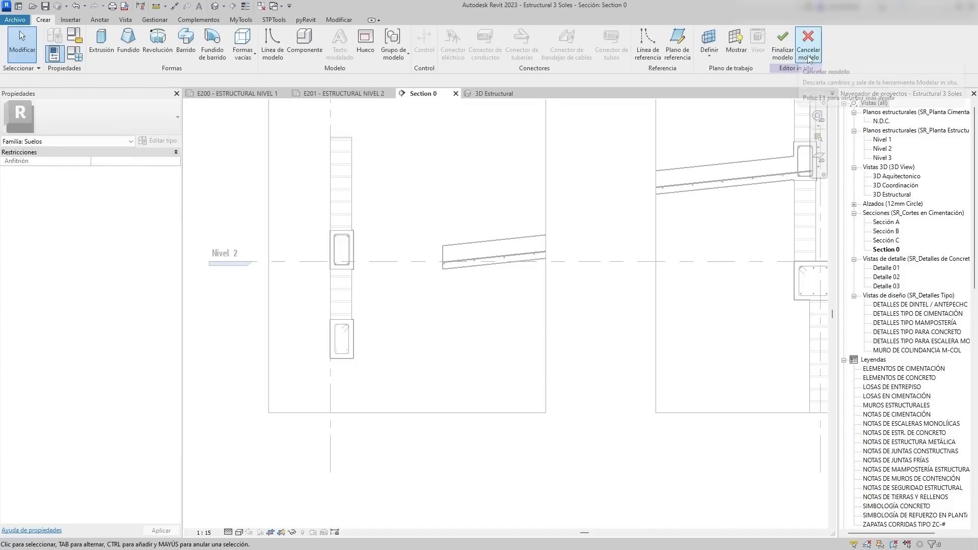
# Start an extrusion on work plane Rejilla : B and begin its profile at the upper beam's lower corner facing the slab.
pyautogui.click(101, 50)
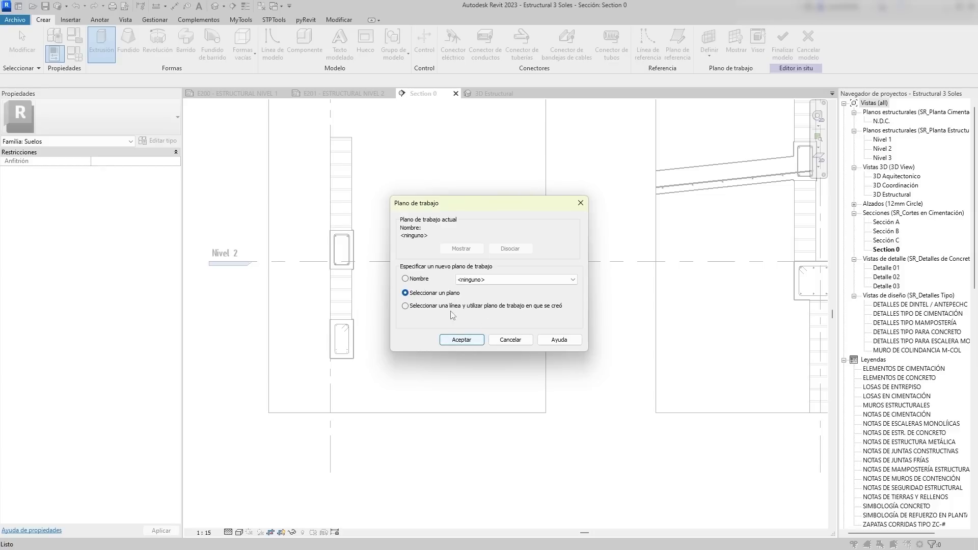
pyautogui.click(471, 280)
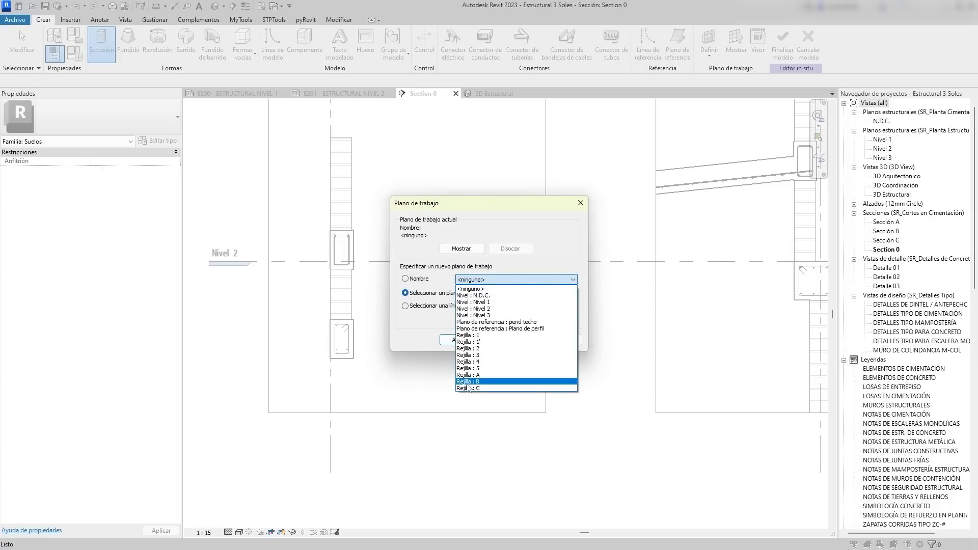
pyautogui.click(468, 382)
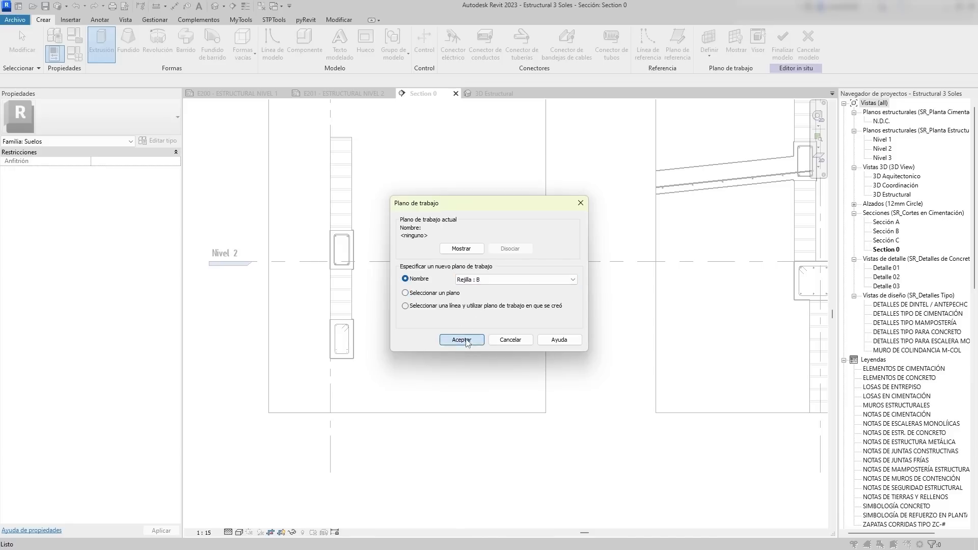
pyautogui.click(462, 341)
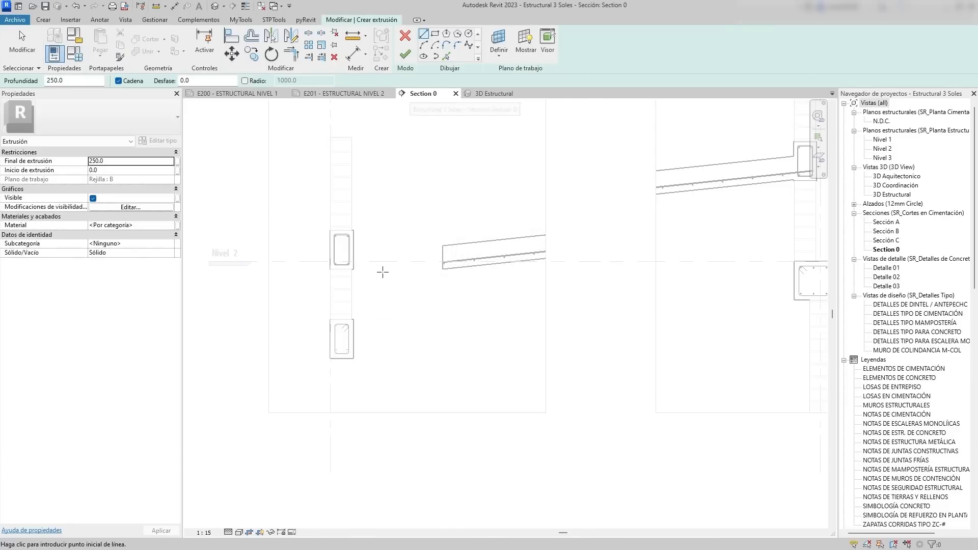
pyautogui.scroll(2, 379, 271)
pyautogui.click(345, 266)
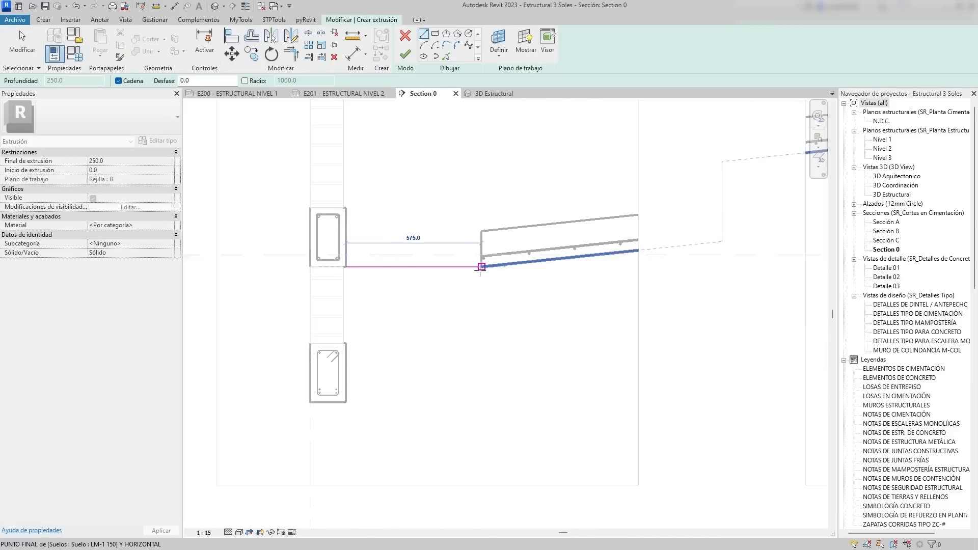
# Sketch a closed stepped gutter profile about 320 mm wide against the upper beam, trim its base line, and finish the extrusion.
pyautogui.scroll(1, 347, 243)
pyautogui.click(345, 243)
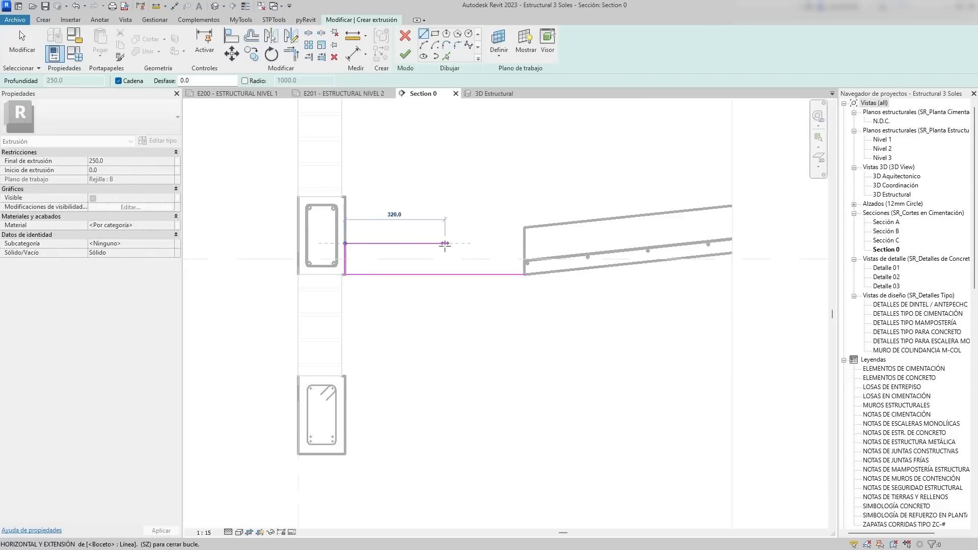
pyautogui.click(413, 243)
pyautogui.click(413, 211)
pyautogui.click(445, 211)
pyautogui.click(445, 275)
pyautogui.press('Escape')
pyautogui.press('Escape')
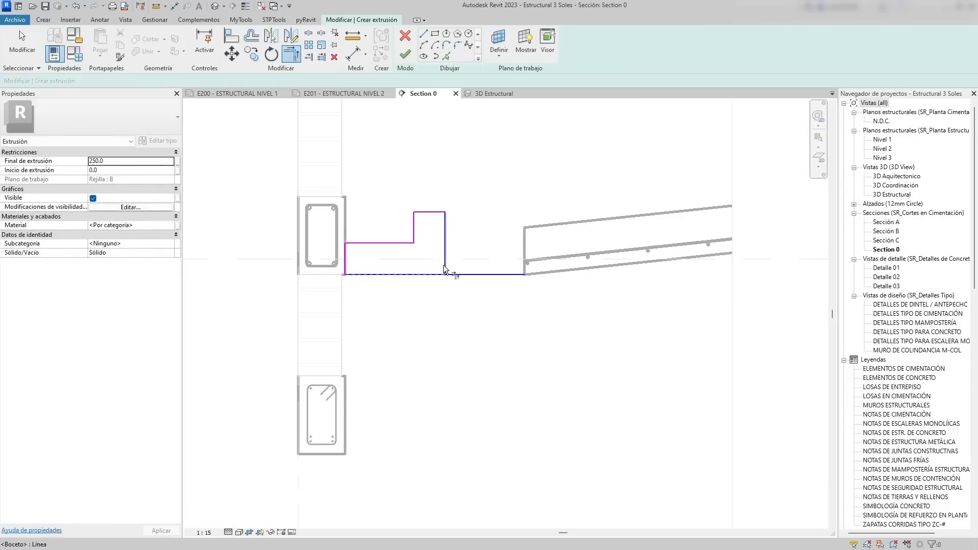
pyautogui.click(407, 62)
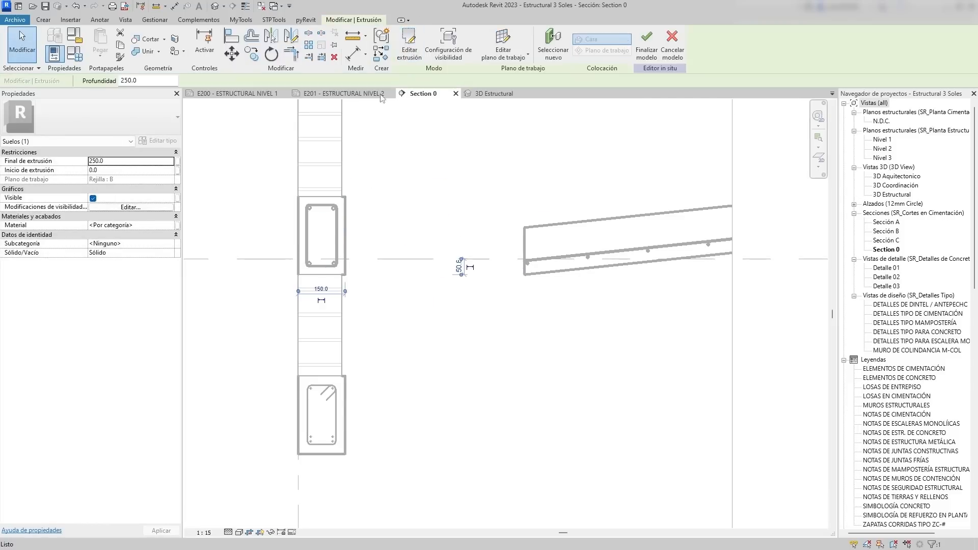
# Stretch the gutter extrusion in the 3D view along the end wall and past the side wall to about 4448 mm deep.
pyautogui.scroll(-5, 490, 274)
pyautogui.keyDown('shift'); pyautogui.moveTo(490, 274); pyautogui.dragTo(458, 326, button='middle'); pyautogui.keyUp('shift')
pyautogui.scroll(5, 453, 262)
pyautogui.keyDown('shift'); pyautogui.moveTo(453, 262); pyautogui.dragTo(474, 140, button='middle'); pyautogui.keyUp('shift')
pyautogui.moveTo(376, 157); pyautogui.dragTo(647, 225)
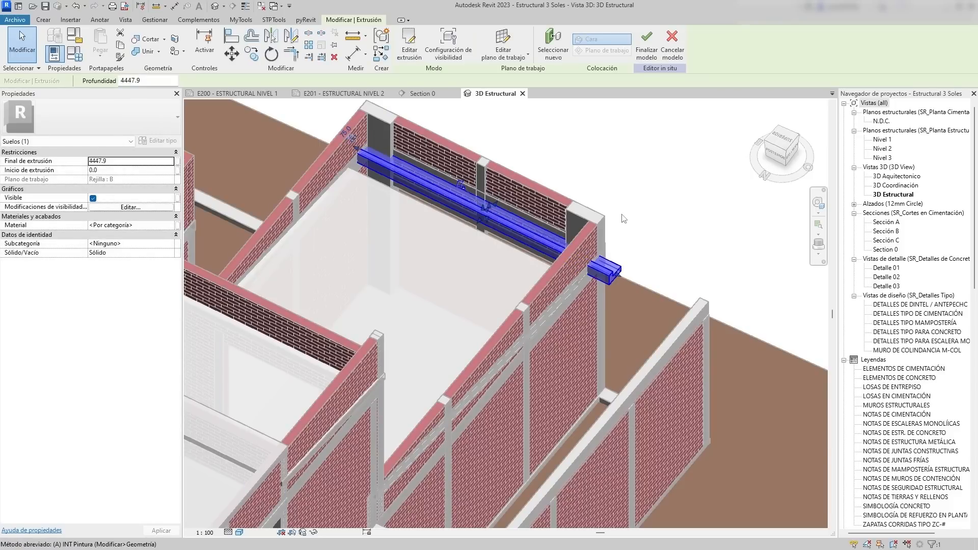
# Align the protruding end face of the gutter extrusion with the outer face of the side wall.
pyautogui.press('Escape')
pyautogui.scroll(5, 585, 279)
pyautogui.press('a')
pyautogui.press('l')
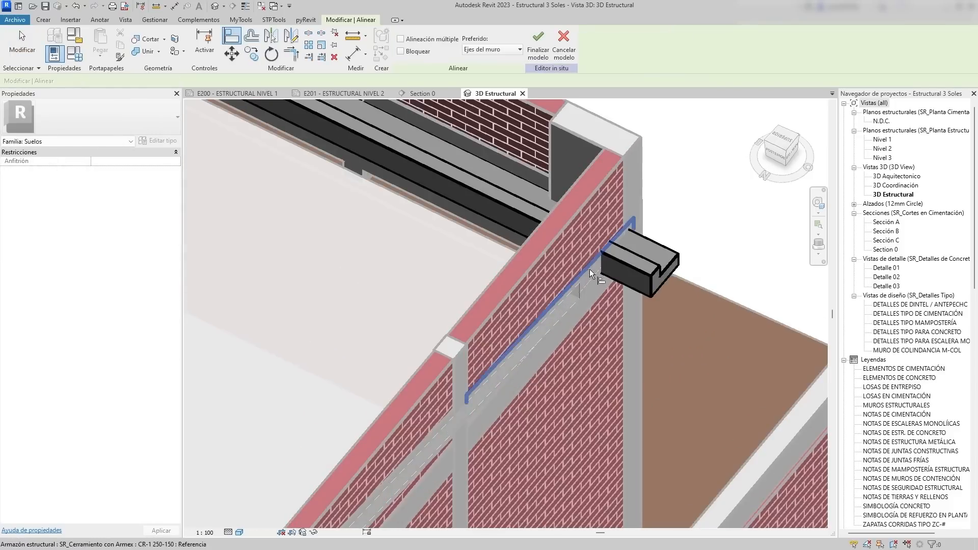
pyautogui.click(667, 270)
pyautogui.scroll(-4, 589, 246)
pyautogui.moveTo(588, 246)
pyautogui.keyDown('shift'); pyautogui.mouseDown(button='middle')
pyautogui.moveTo(498, 271)
pyautogui.moveTo(570, 245)
pyautogui.mouseUp(button='middle'); pyautogui.keyUp('shift')
pyautogui.press('Escape')
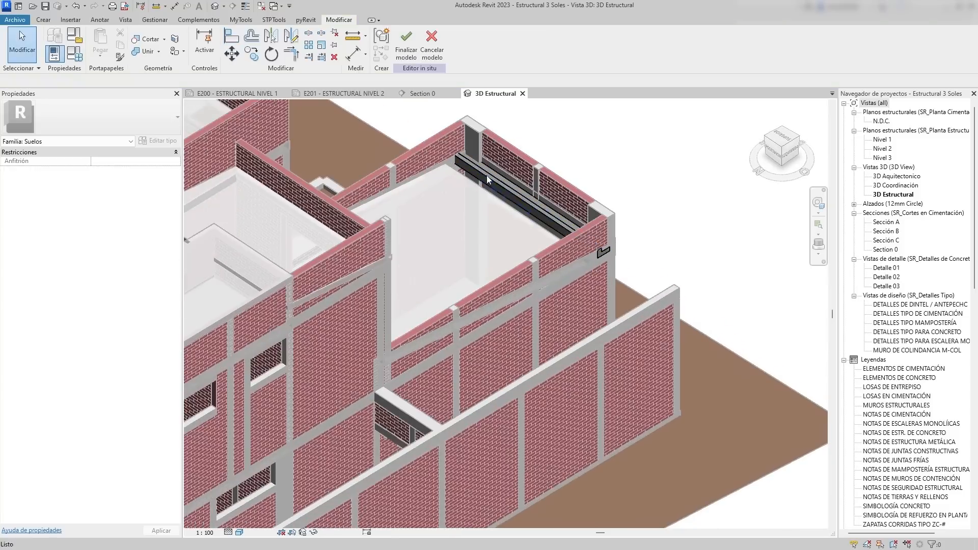
# Search the project materials for "sr" and assign SR_Concreto Estructura to the gutter extrusion.
pyautogui.click(487, 175)
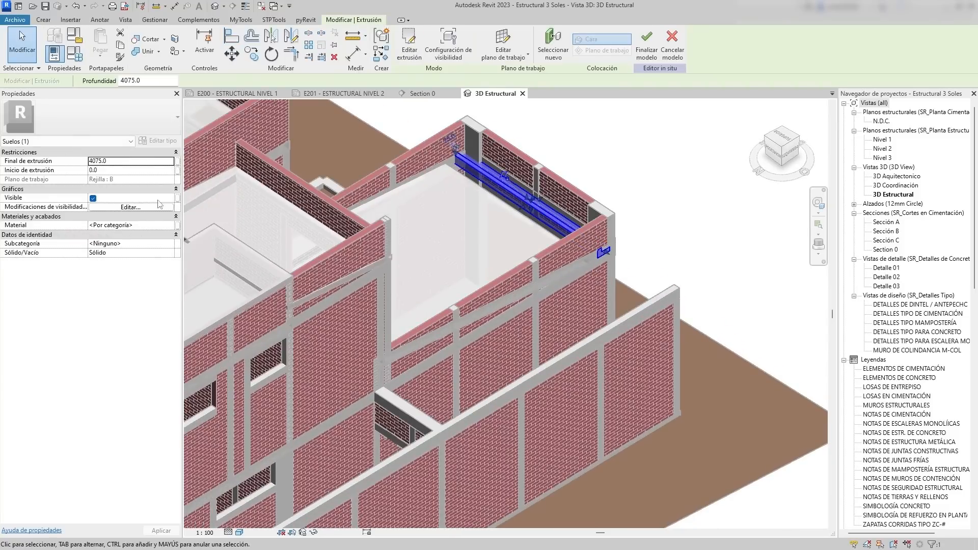
pyautogui.click(171, 226)
pyautogui.click(170, 225)
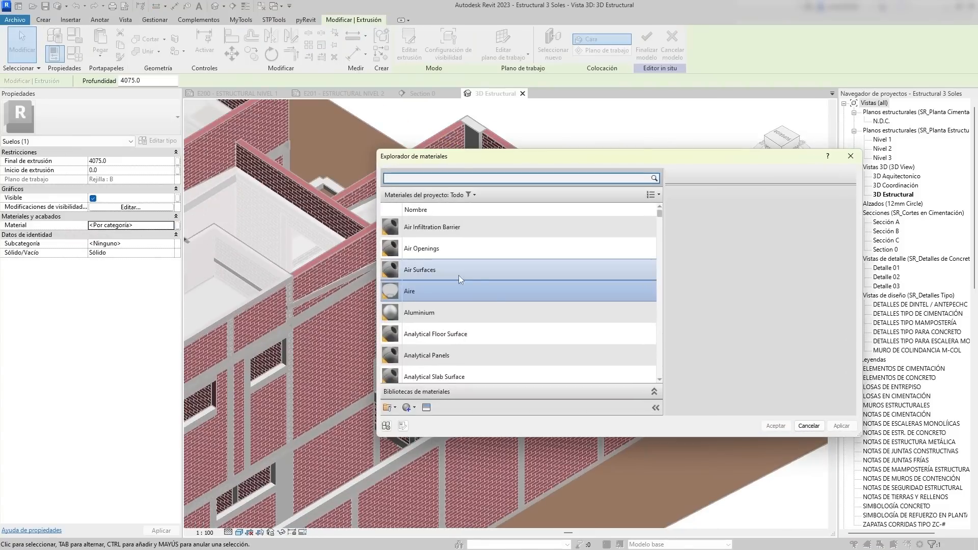
pyautogui.write('sr')
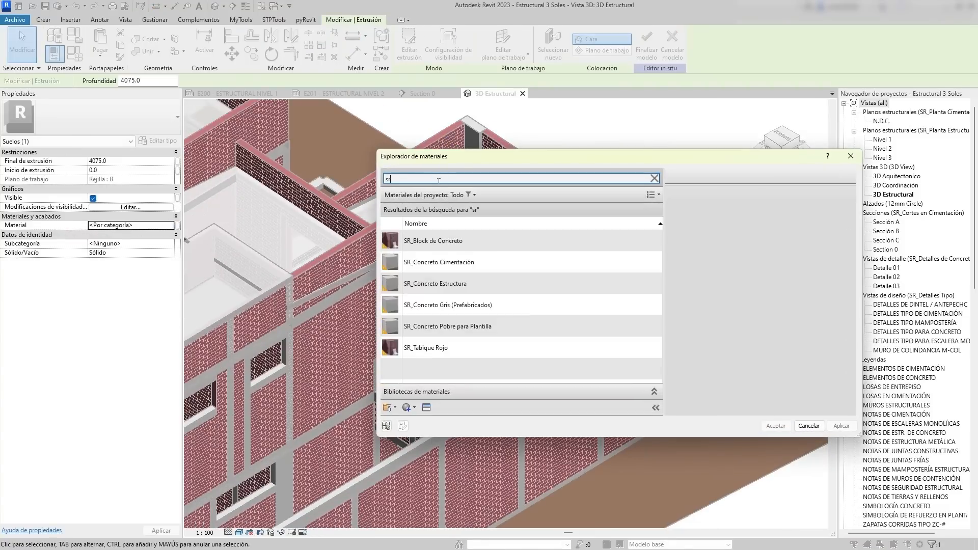
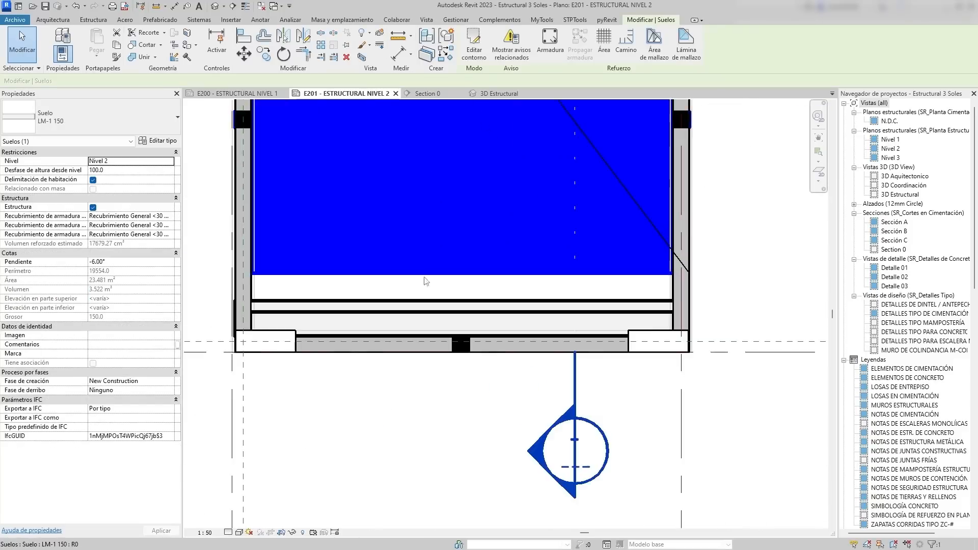
# Edit the boundary of the LM-1 150 slab in the Nivel 2 plan, aligning its lower edge with the gutter's inner edge.
pyautogui.doubleClick(425, 276)
pyautogui.press('a')
pyautogui.press('l')
pyautogui.click(400, 251)
pyautogui.click(401, 223)
pyautogui.press('Escape')
pyautogui.press('Escape')
pyautogui.scroll(-1, 407, 245)
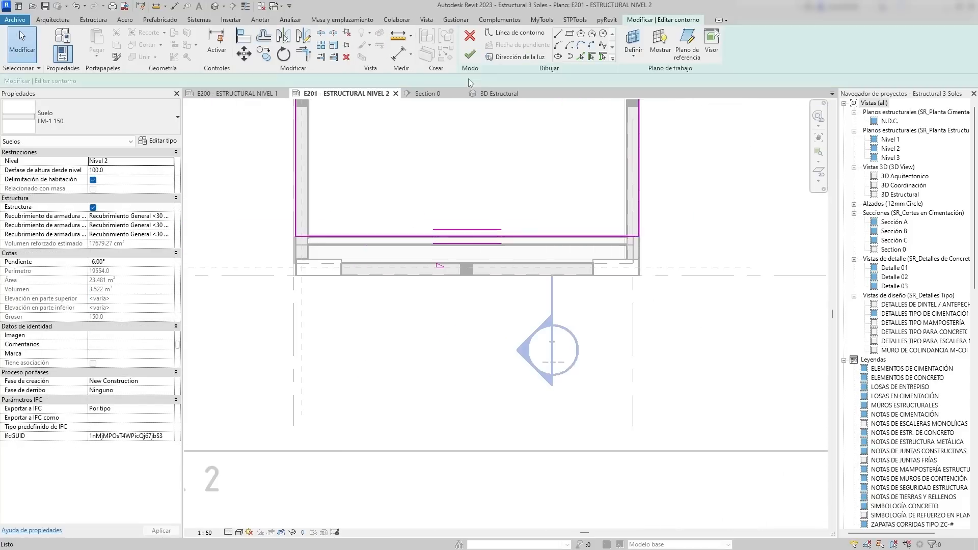
pyautogui.click(469, 56)
# Edit the slab's area reinforcement boundary so its lower edge aligns with the gutter's inner edge.
pyautogui.moveTo(376, 265)
pyautogui.mouseDown(button='middle')
pyautogui.moveTo(364, 305)
pyautogui.moveTo(345, 318)
pyautogui.mouseUp(button='middle')
pyautogui.doubleClick(362, 160)
pyautogui.click(367, 294)
pyautogui.press('a')
pyautogui.press('l')
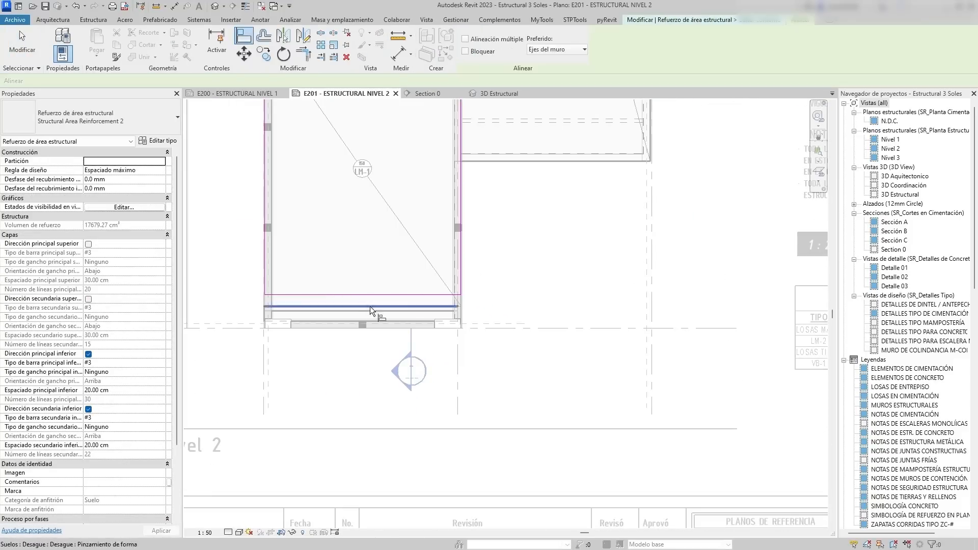
pyautogui.click(370, 306)
pyautogui.click(368, 294)
pyautogui.press('Escape')
pyautogui.press('Escape')
pyautogui.click(469, 57)
pyautogui.click(533, 183)
# Join the geometry of the sloped slab and the gutter in the Section 0 view.
pyautogui.click(428, 94)
pyautogui.scroll(3, 342, 258)
pyautogui.scroll(-2, 408, 259)
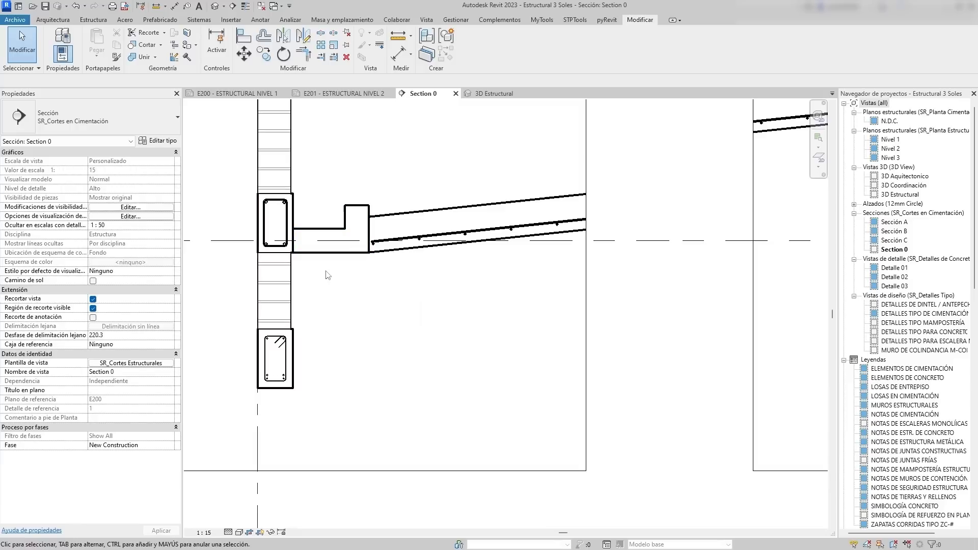
pyautogui.click(144, 57)
pyautogui.click(393, 216)
pyautogui.click(307, 231)
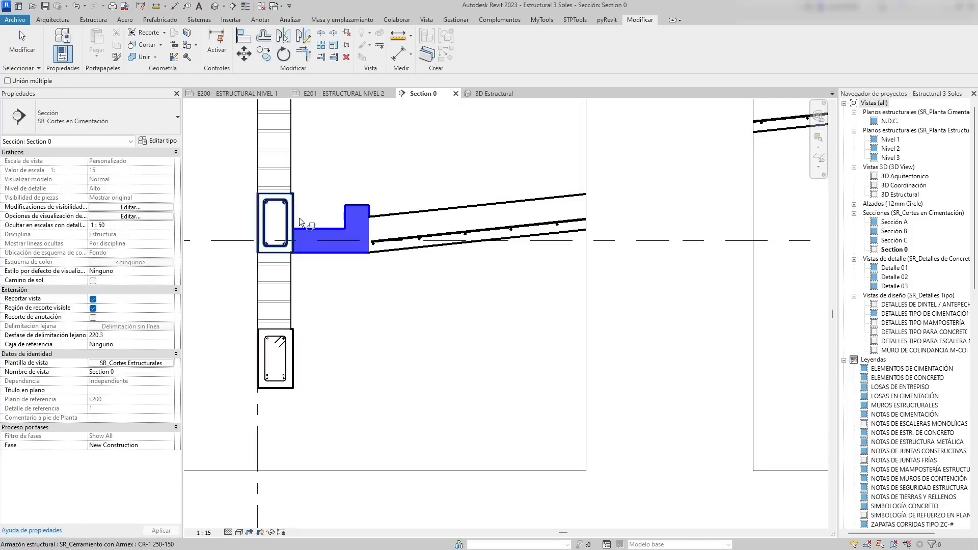
pyautogui.press('Escape')
pyautogui.press('Escape')
# Try to lower the top of the gutter's lip to the slab's upper face, and undo the change.
pyautogui.scroll(4, 331, 288)
pyautogui.moveTo(352, 286); pyautogui.dragTo(344, 310, button='middle')
pyautogui.scroll(-3, 398, 302)
pyautogui.moveTo(447, 297); pyautogui.dragTo(403, 305, button='middle')
pyautogui.scroll(-1, 397, 302)
pyautogui.click(378, 247)
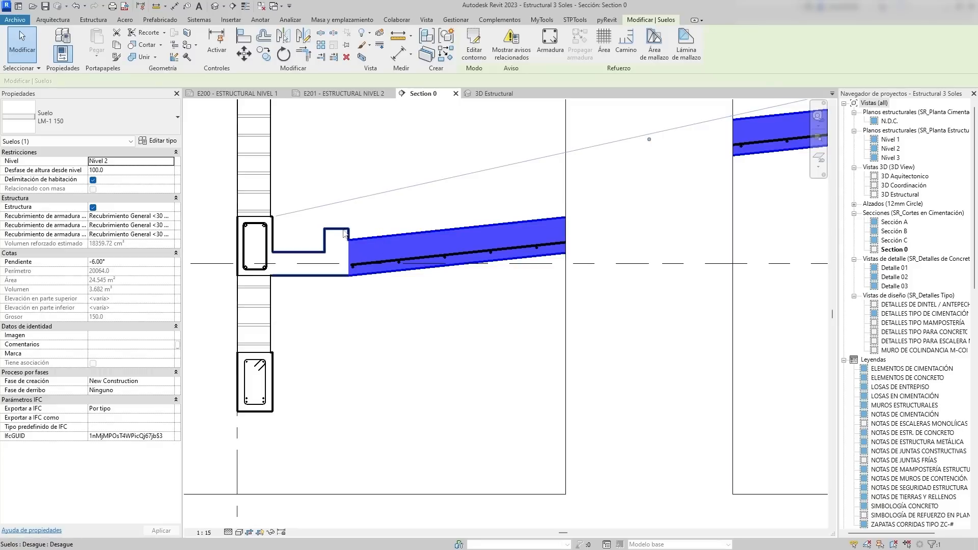
pyautogui.click(343, 235)
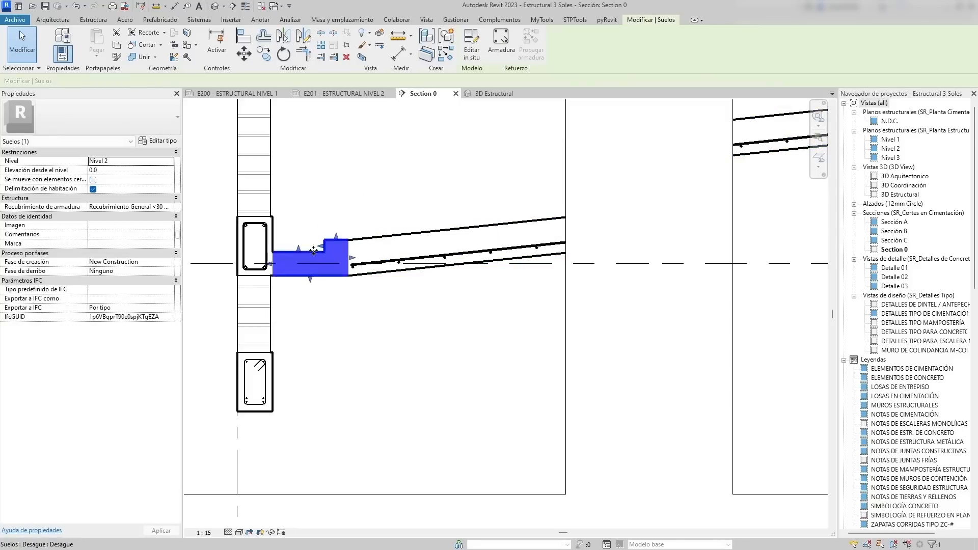
pyautogui.click(313, 224)
pyautogui.press('Escape')
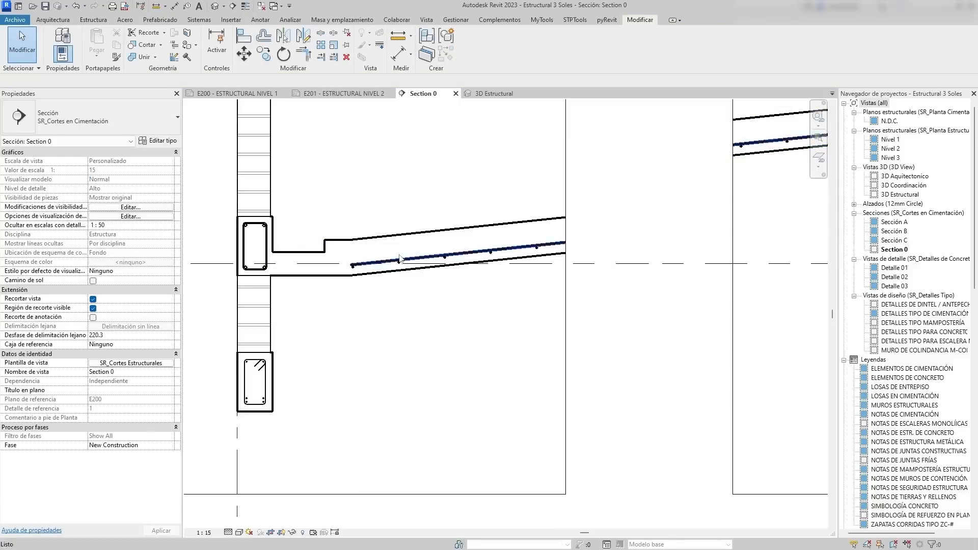
pyautogui.hotkey('ctrl', 'z')
# Raise the sloped LM-1 150 slab in small nudges to a height offset of 182.5 from Nivel 2.
pyautogui.click(486, 254)
pyautogui.press('Up')
pyautogui.press('Up')
pyautogui.press('Up')
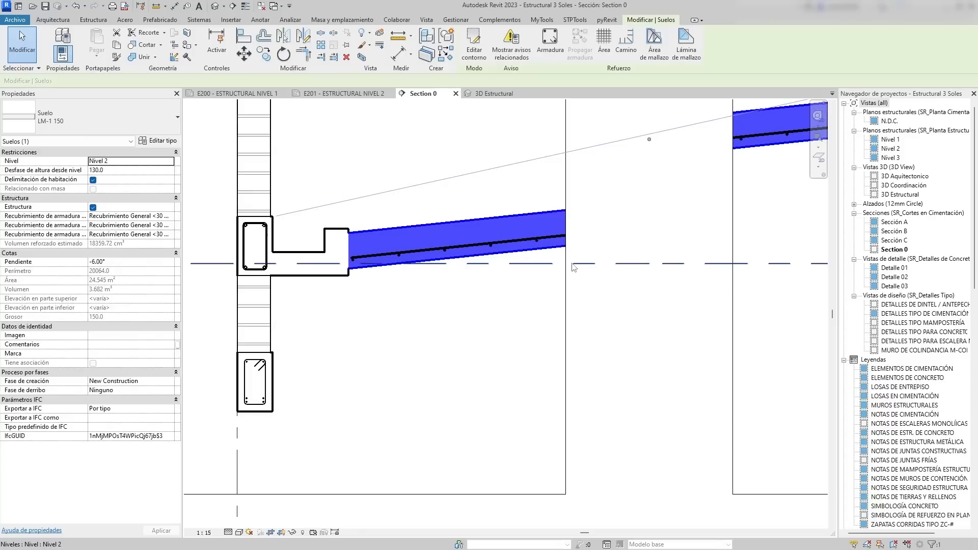
pyautogui.press('Up')
pyautogui.press('Up')
pyautogui.scroll(-3, 572, 265)
pyautogui.moveTo(565, 270); pyautogui.dragTo(473, 284, button='middle')
pyautogui.press('Up')
pyautogui.press('Up')
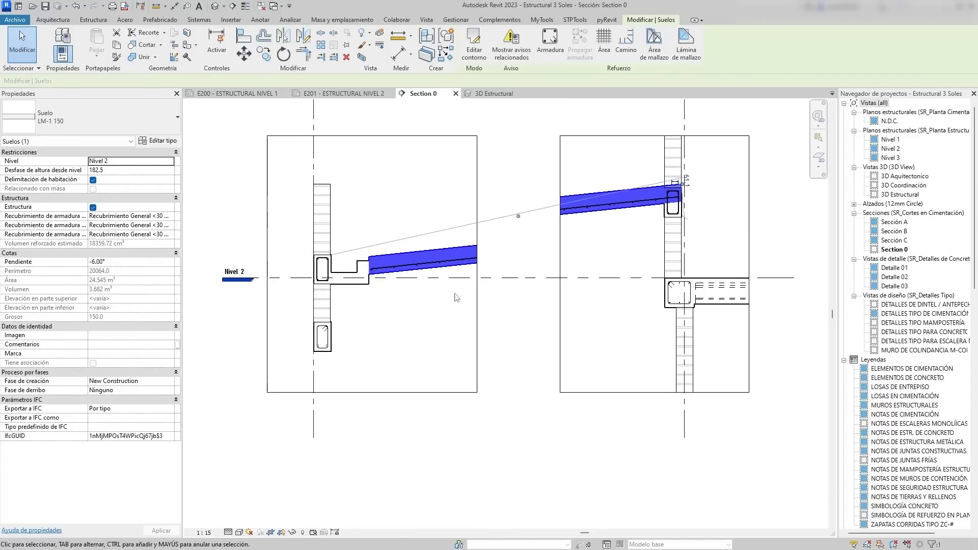
# Nudge the gutter vertically until its underside sits on the Nivel 2 line.
pyautogui.click(366, 279)
pyautogui.press('Up')
pyautogui.press('Up')
pyautogui.scroll(4, 365, 285)
pyautogui.scroll(-1, 370, 283)
pyautogui.press('m')
pyautogui.press('v')
pyautogui.click(381, 266)
pyautogui.press('Escape')
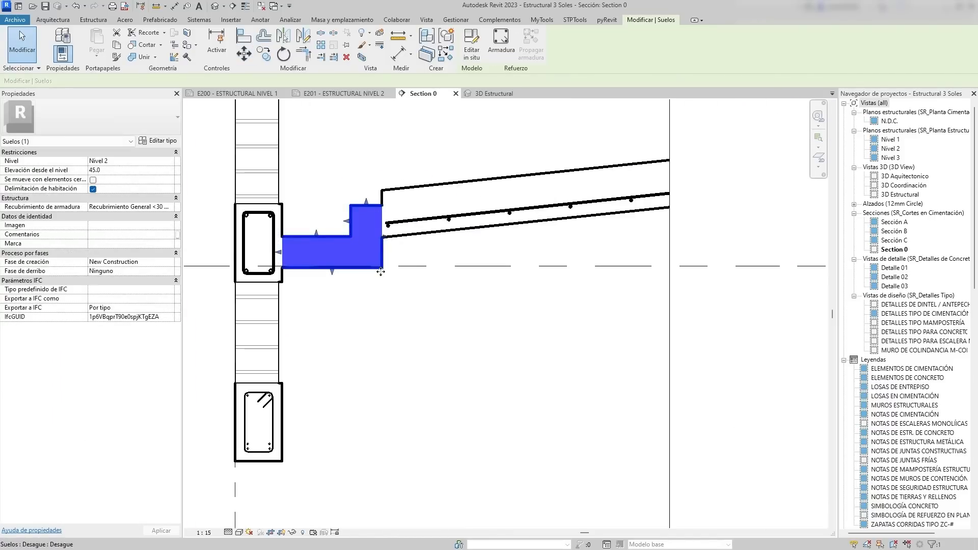
pyautogui.press('Down')
pyautogui.press('Down')
pyautogui.press('Down')
pyautogui.press('Down')
pyautogui.press('Down')
pyautogui.press('Up')
pyautogui.press('Up')
pyautogui.press('Up')
pyautogui.scroll(-5, 389, 277)
pyautogui.click(353, 272)
pyautogui.scroll(4, 353, 272)
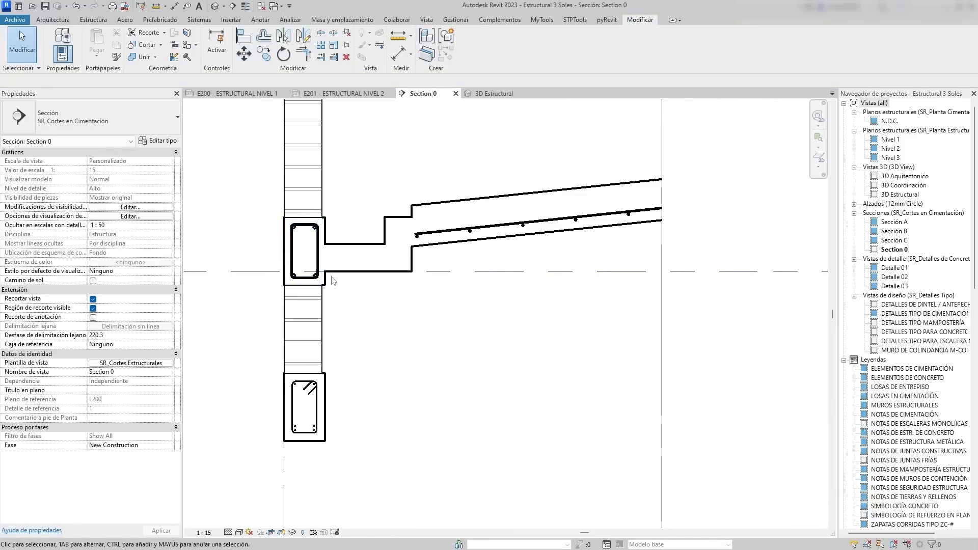
# Align the bottom of the upper beam beside the gutter with the gutter's underside.
pyautogui.press('a')
pyautogui.press('l')
pyautogui.click(359, 273)
pyautogui.click(347, 285)
pyautogui.moveTo(330, 278); pyautogui.dragTo(216, 289, button='middle')
pyautogui.press('Escape')
pyautogui.press('Escape')
# Edit the gutter's extrusion profile in place, aligning and locking the lip's top edge to the slab's sloping upper face, and finish the model.
pyautogui.click(330, 228)
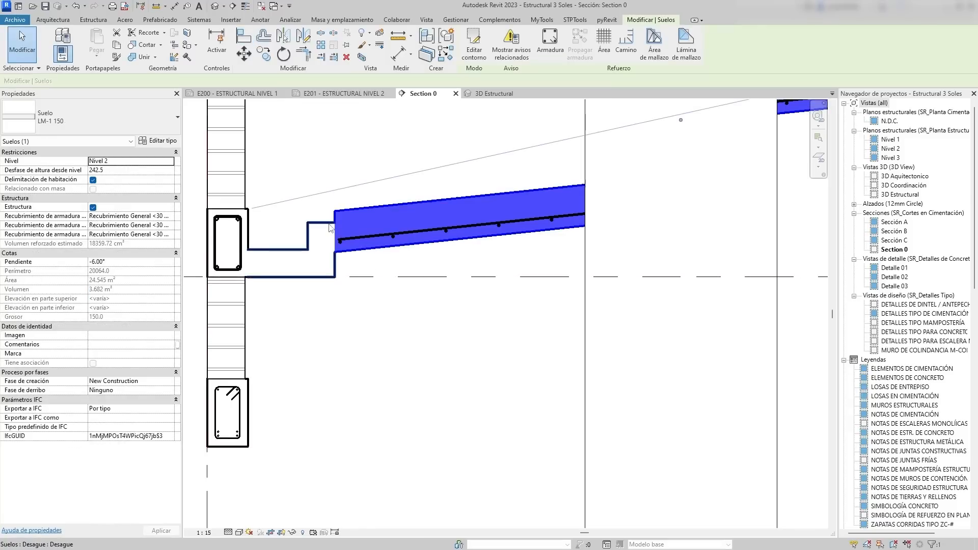
pyautogui.doubleClick(330, 228)
pyautogui.click(326, 227)
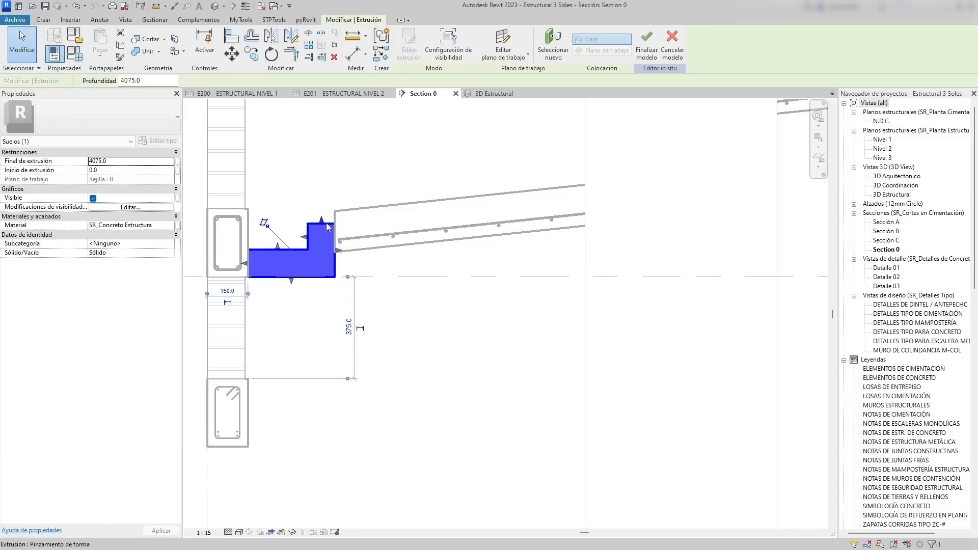
pyautogui.doubleClick(310, 244)
pyautogui.press('a')
pyautogui.press('l')
pyautogui.click(353, 210)
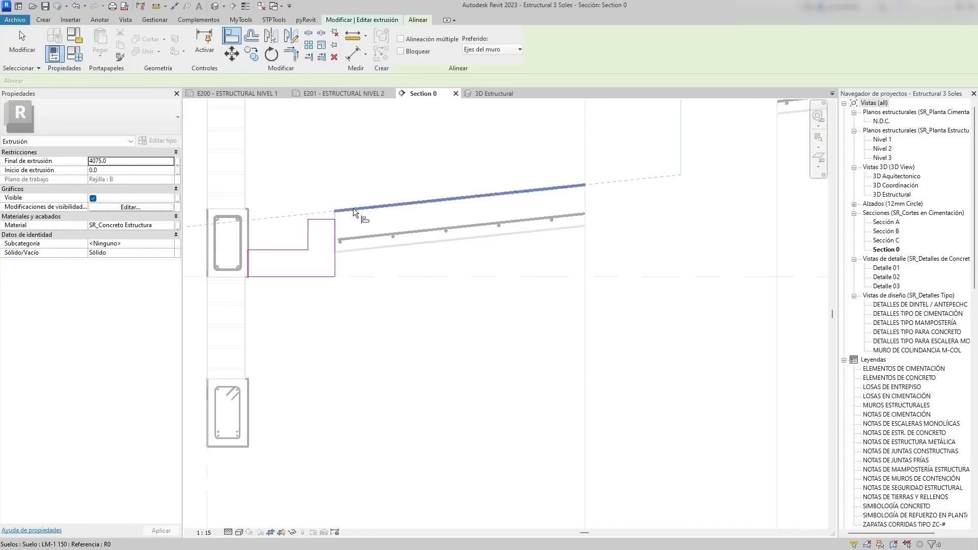
pyautogui.click(430, 220)
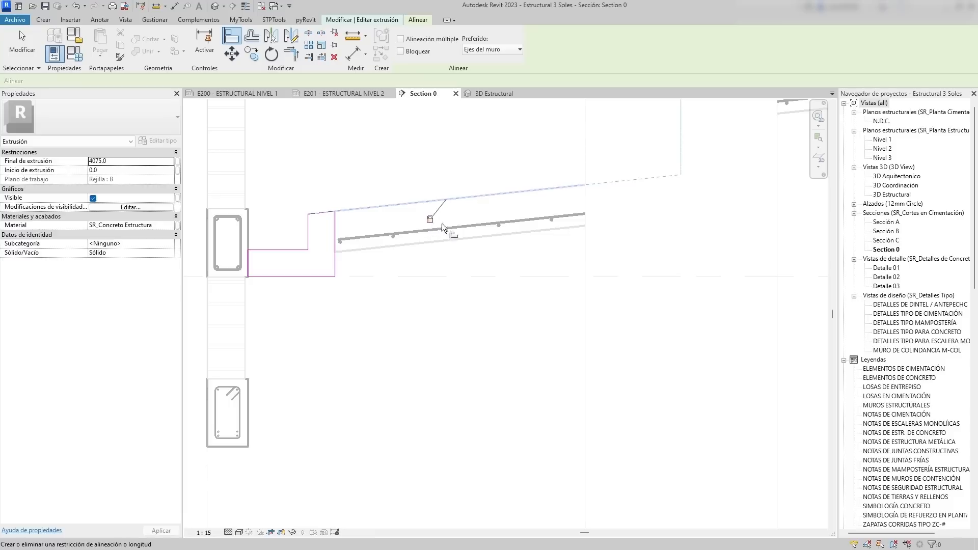
pyautogui.press('Escape')
pyautogui.press('Escape')
pyautogui.click(406, 57)
pyautogui.click(645, 43)
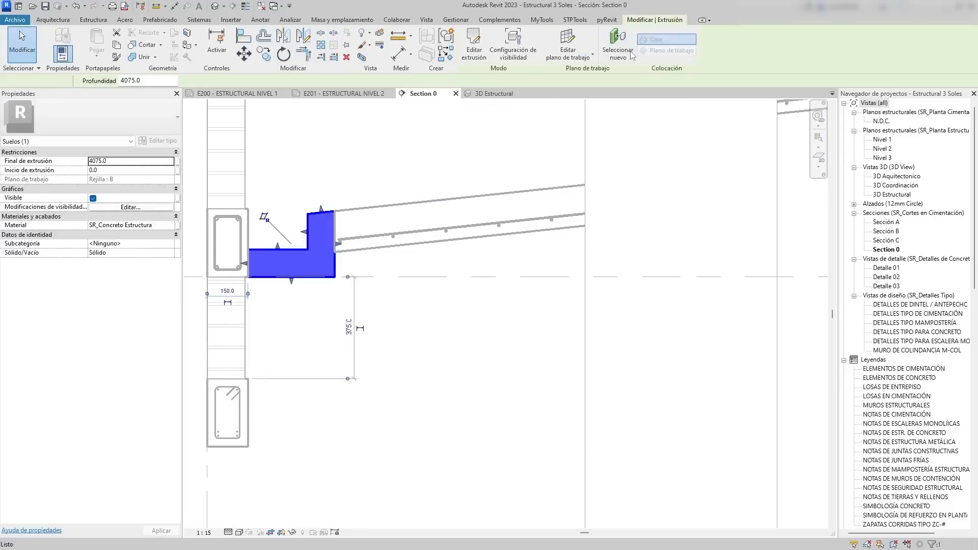
# Fine-tune the height of the sloped slab with small vertical nudges.
pyautogui.click(451, 235)
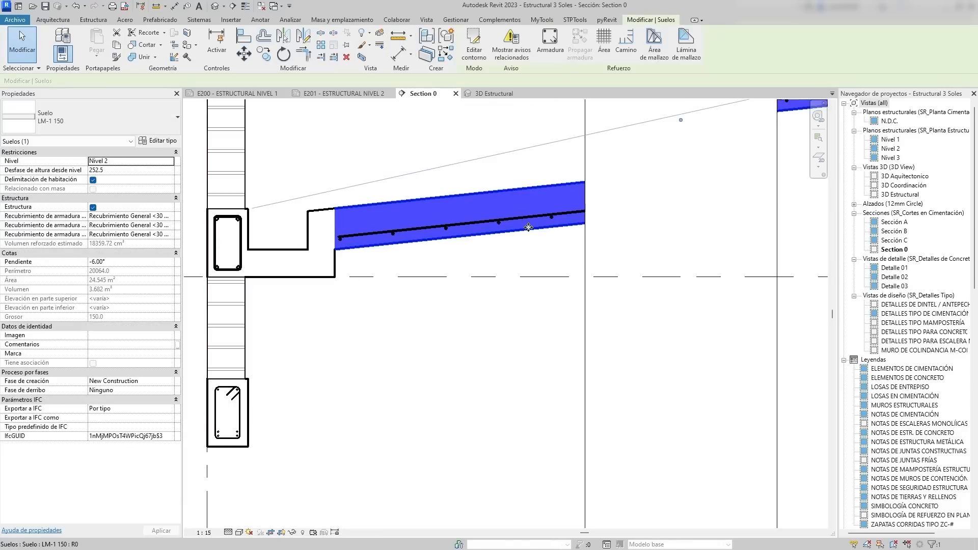
pyautogui.press('Down')
pyautogui.press('Down')
pyautogui.press('Up')
pyautogui.press('Down')
pyautogui.press('Escape')
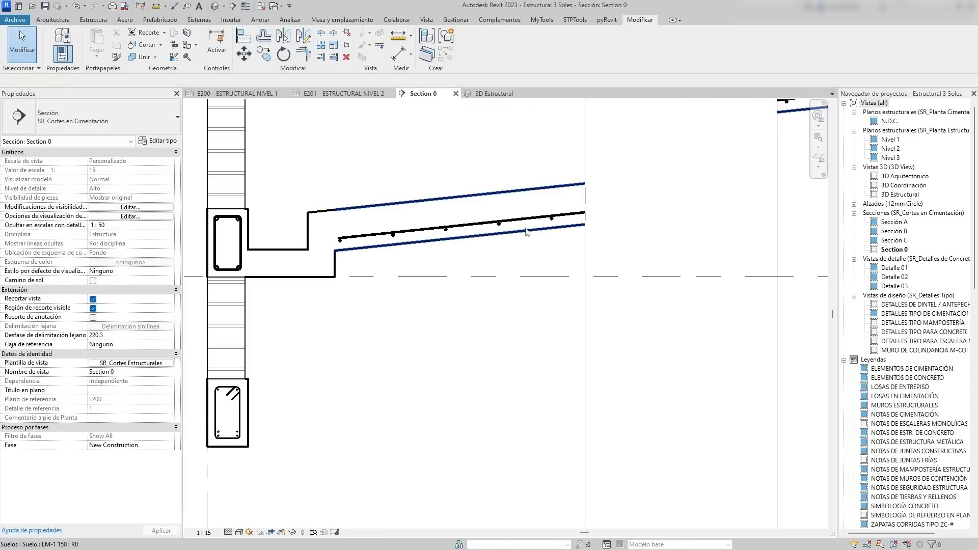
# Raise the CR-1 250-150 beam at the slab's high end until its bottom meets the slab's underside.
pyautogui.scroll(-2, 650, 271)
pyautogui.moveTo(650, 270); pyautogui.dragTo(348, 291, button='middle')
pyautogui.scroll(2, 587, 190)
pyautogui.moveTo(587, 190); pyautogui.dragTo(519, 249, button='middle')
pyautogui.click(510, 262)
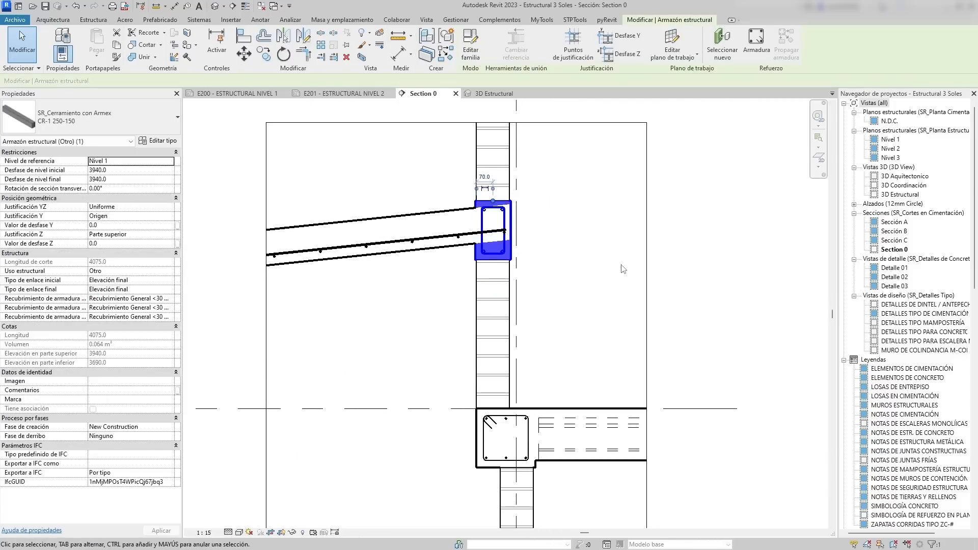
pyautogui.press('Escape')
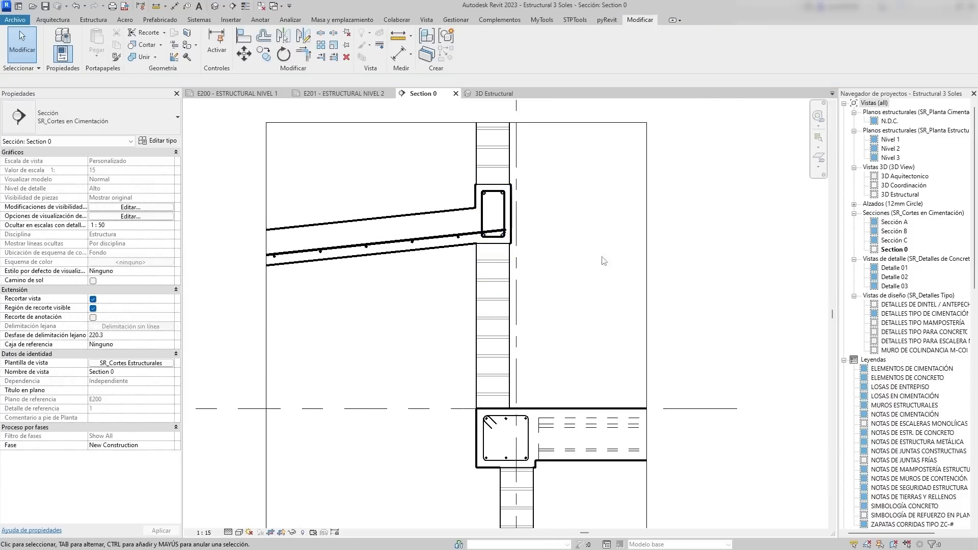
# Place a #3 rebar of shape M_17 inside the base of the gutter at the slab's low end.
pyautogui.scroll(-2, 602, 260)
pyautogui.moveTo(326, 312); pyautogui.dragTo(417, 280, button='middle')
pyautogui.scroll(2, 418, 279)
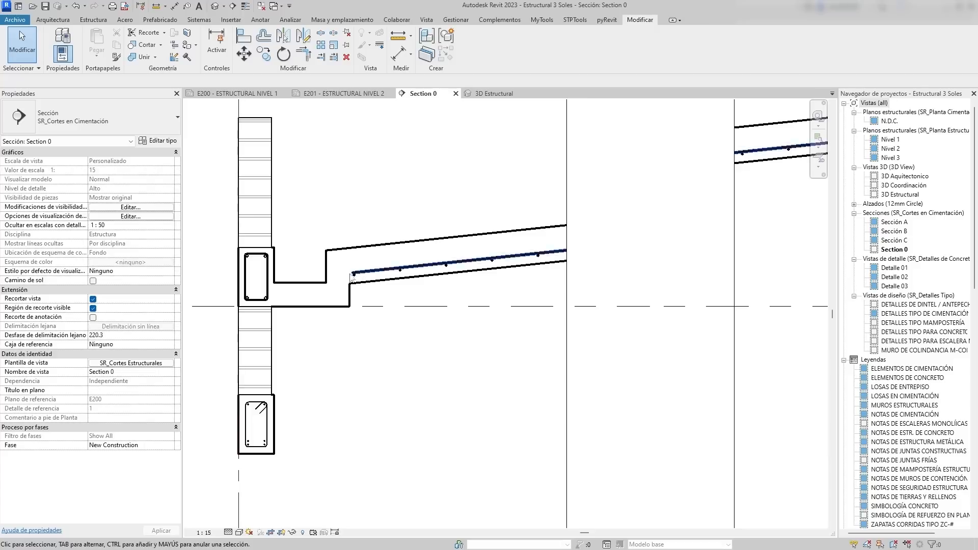
pyautogui.click(301, 285)
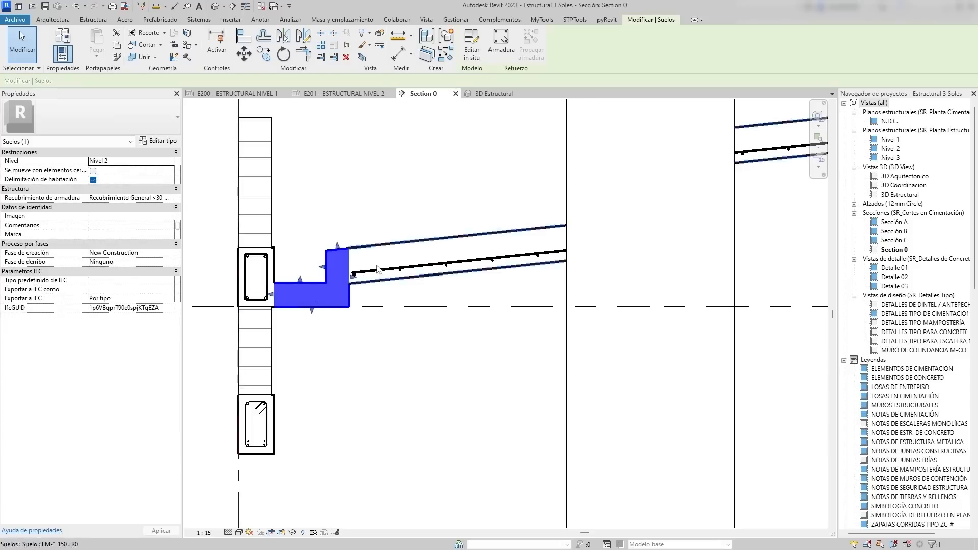
pyautogui.click(501, 43)
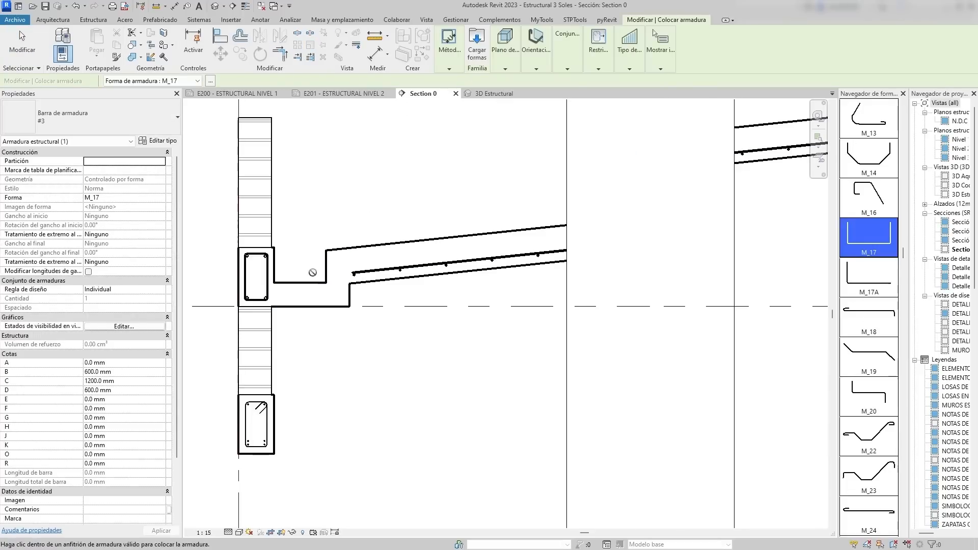
pyautogui.scroll(-8, 865, 207)
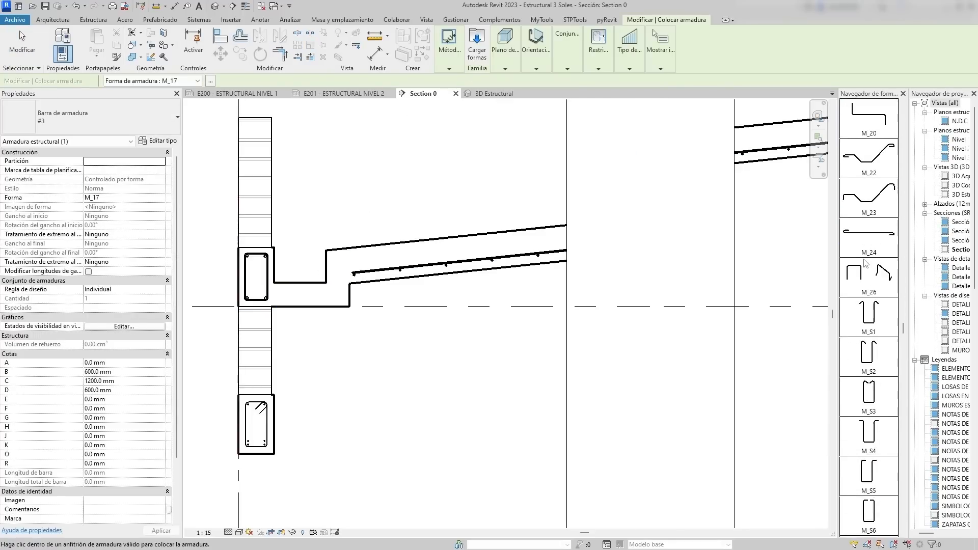
pyautogui.scroll(-10, 859, 286)
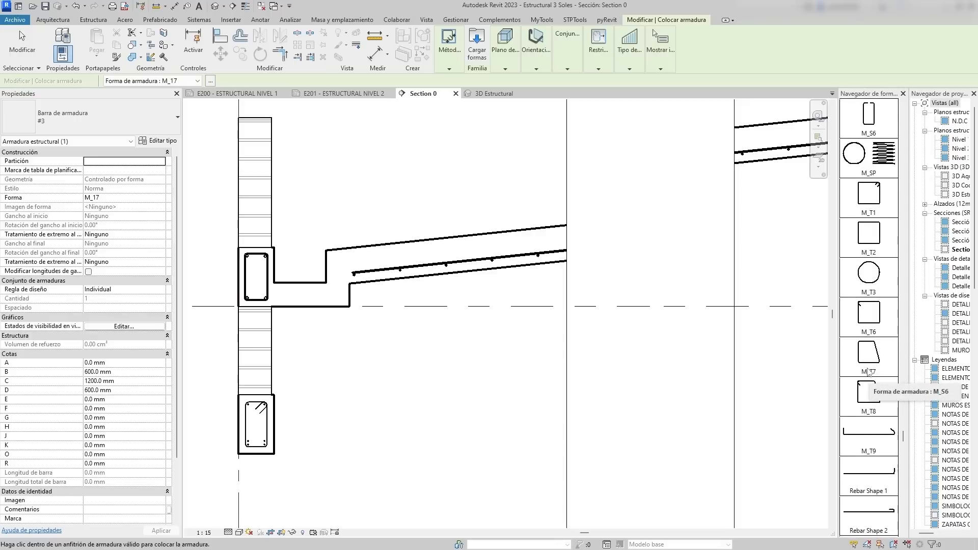
pyautogui.scroll(10, 867, 366)
pyautogui.scroll(-3, 214, 269)
pyautogui.moveTo(283, 275); pyautogui.dragTo(400, 279, button='middle')
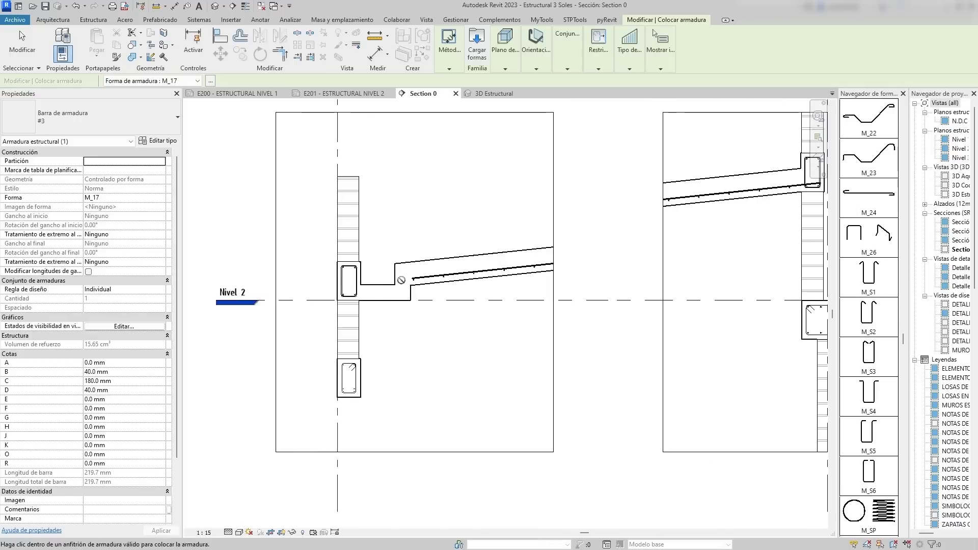
pyautogui.scroll(3, 380, 295)
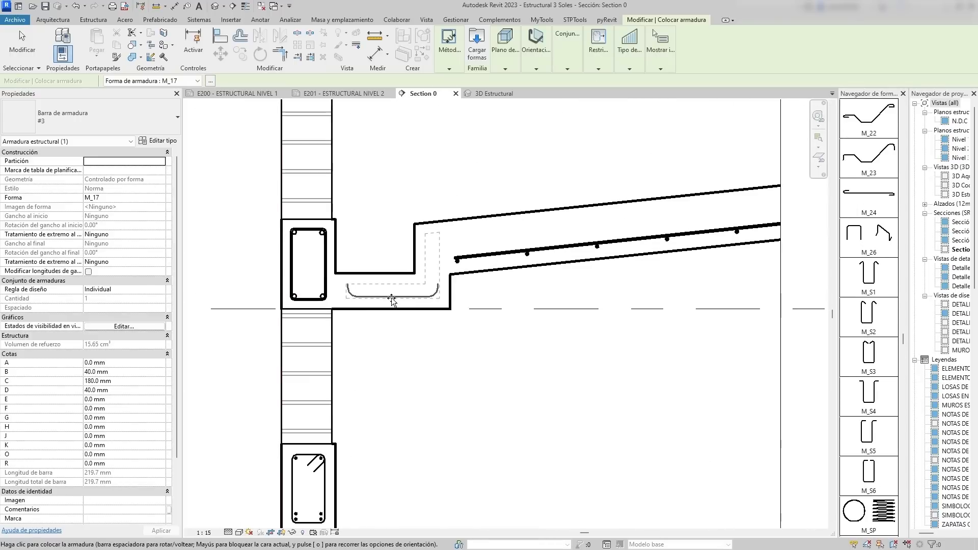
pyautogui.click(401, 298)
pyautogui.press('Escape')
# Stretch the gutter bar so one leg stands about 154 mm inside the beam and the other about 179 mm inside the lip.
pyautogui.click(360, 296)
pyautogui.scroll(2, 358, 296)
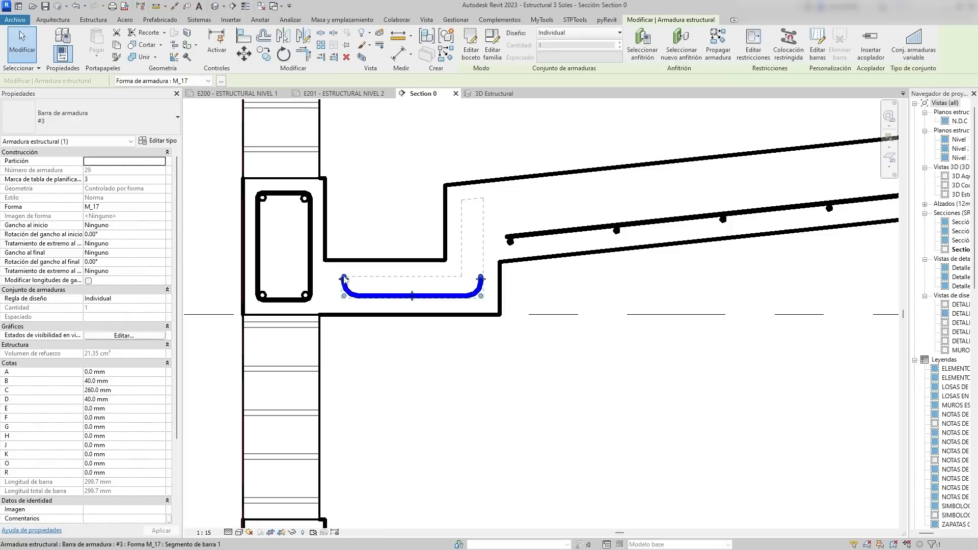
pyautogui.moveTo(343, 278); pyautogui.dragTo(274, 214)
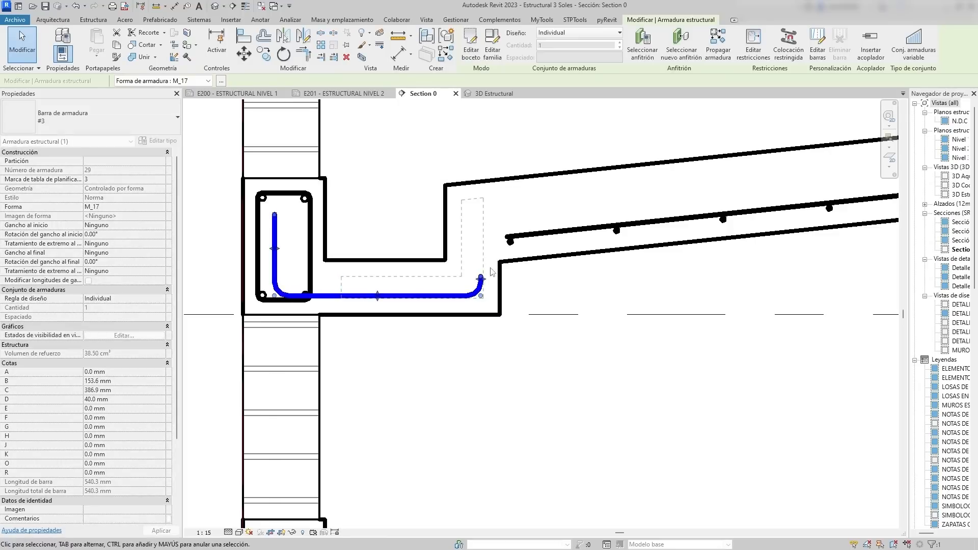
pyautogui.moveTo(481, 278); pyautogui.dragTo(478, 239)
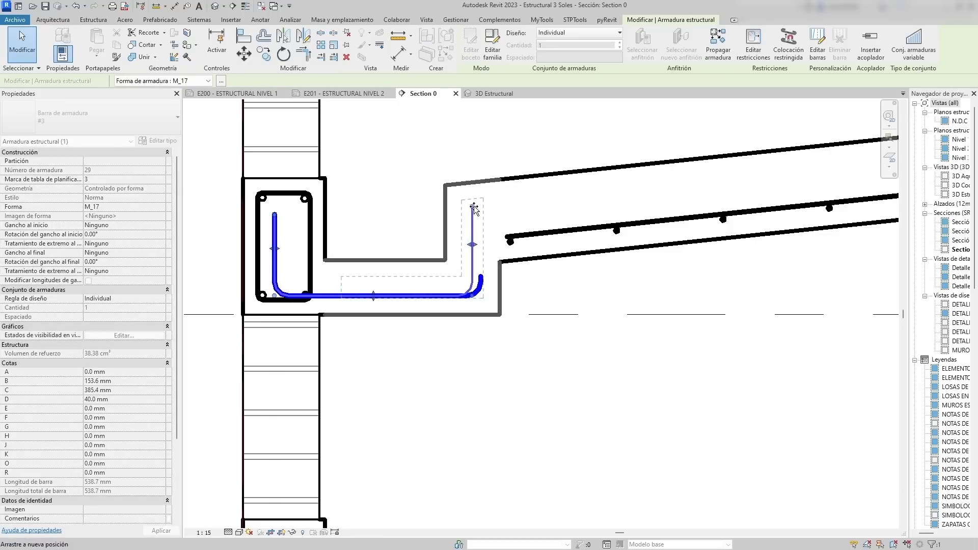
pyautogui.moveTo(482, 201); pyautogui.dragTo(482, 199)
pyautogui.click(535, 246)
pyautogui.scroll(-3, 535, 246)
pyautogui.moveTo(524, 250); pyautogui.dragTo(395, 237, button='middle')
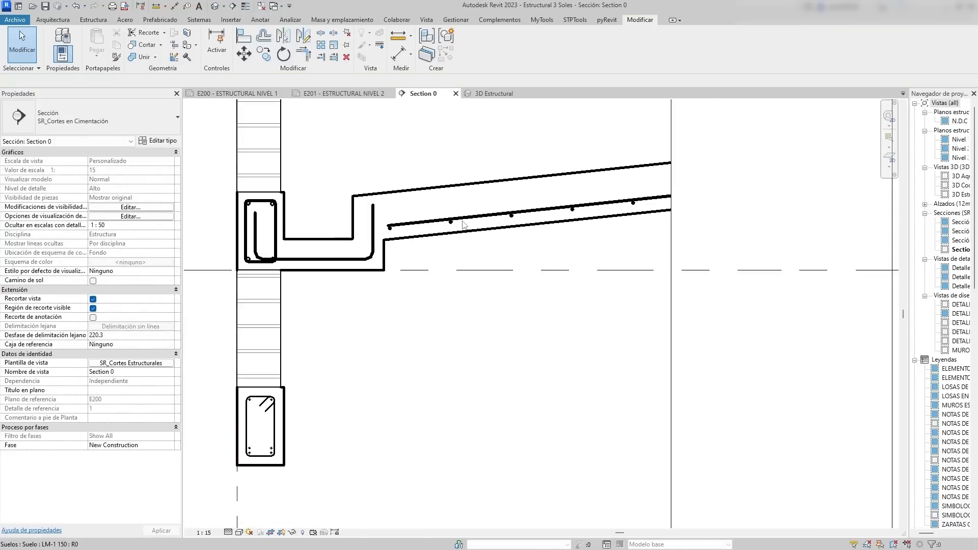
# Edit the gutter bar's sketch and draw a short sloping line just above the low end of the slab's main reinforcement.
pyautogui.scroll(1, 382, 225)
pyautogui.click(378, 215)
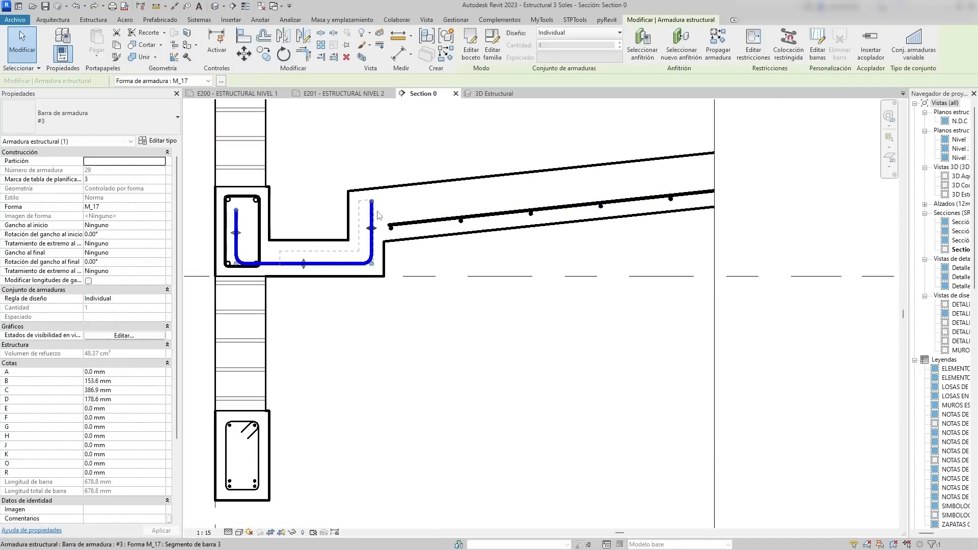
pyautogui.click(470, 49)
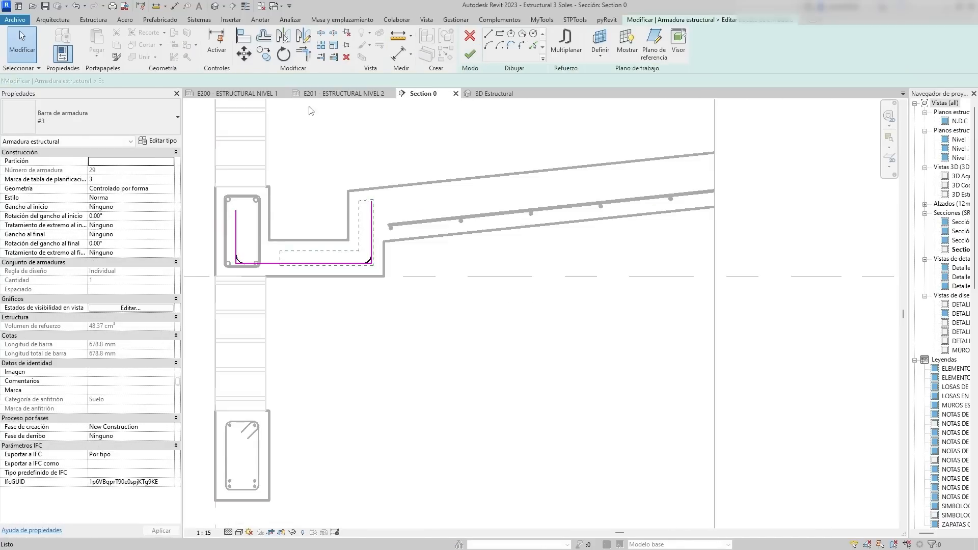
pyautogui.click(488, 37)
pyautogui.scroll(2, 370, 255)
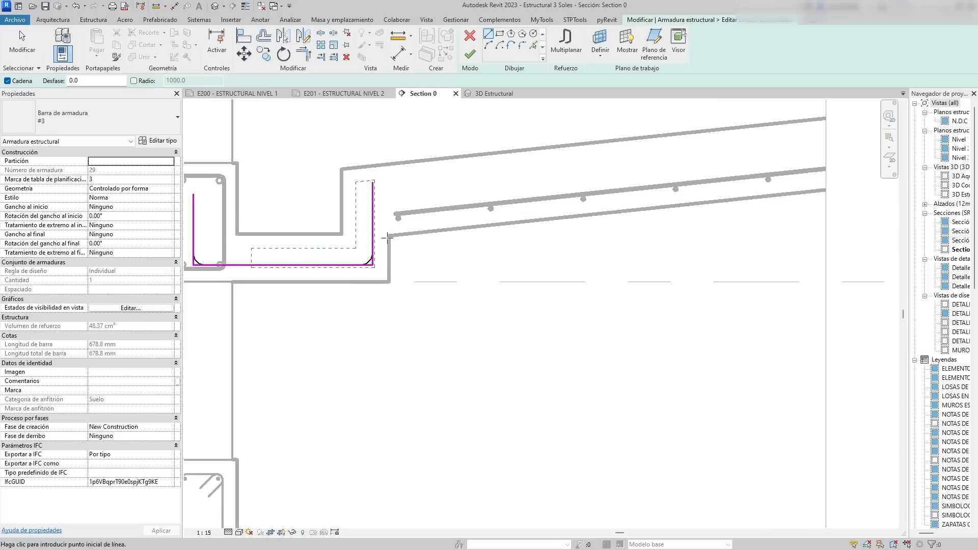
pyautogui.click(434, 209)
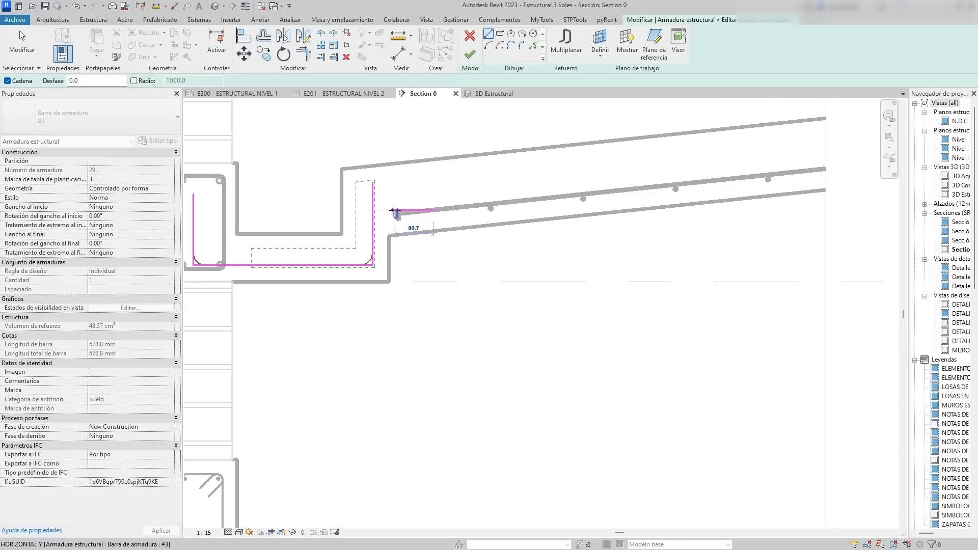
pyautogui.press('Escape')
pyautogui.click(463, 194)
pyautogui.click(386, 204)
pyautogui.press('Escape')
pyautogui.press('Escape')
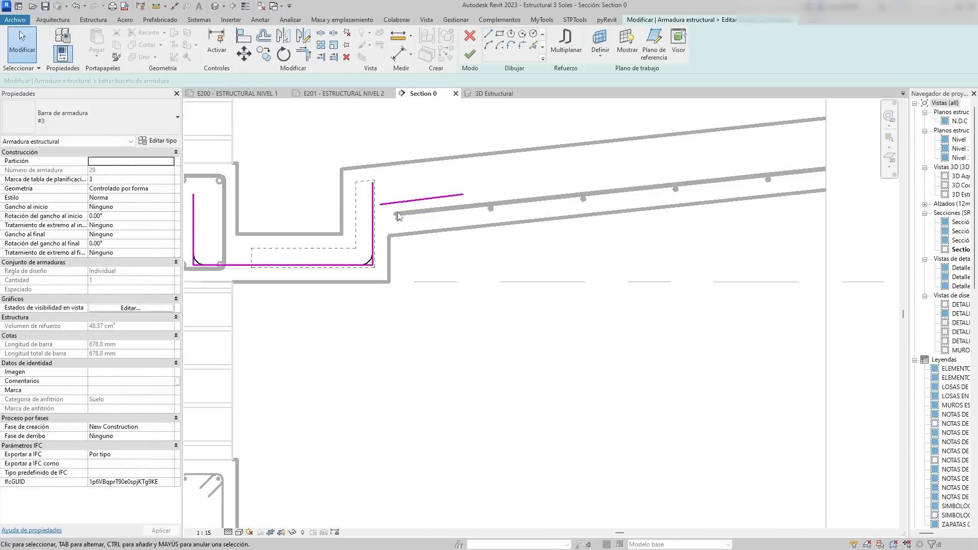
# Align the new sloping sketch line with the slab's main reinforcing bar.
pyautogui.press('l')
pyautogui.click(439, 208)
pyautogui.click(432, 198)
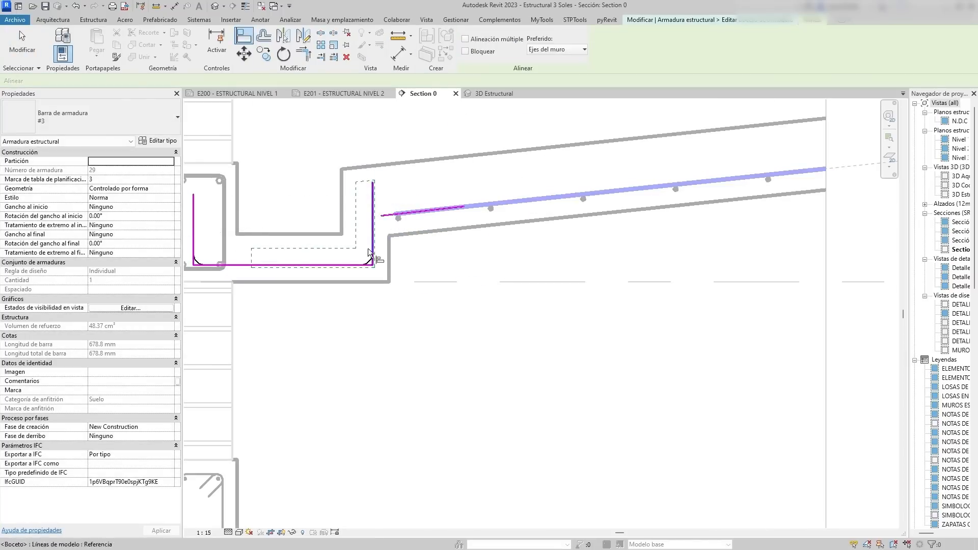
pyautogui.press('Escape')
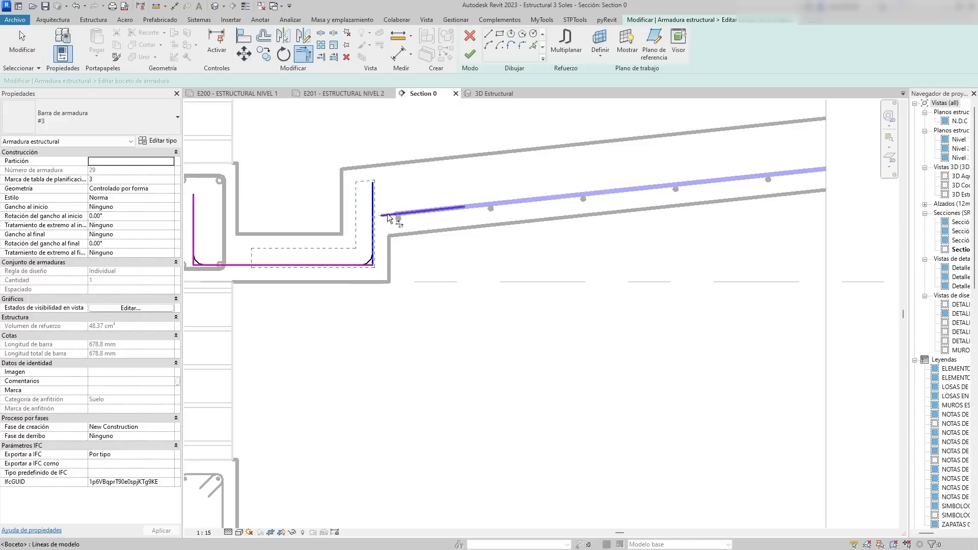
# Trim the sloping line and the bar's vertical lip leg into a corner, and finish the rebar sketch.
pyautogui.click(384, 215)
pyautogui.press('Escape')
pyautogui.scroll(-1, 413, 255)
pyautogui.moveTo(413, 255); pyautogui.dragTo(417, 240, button='middle')
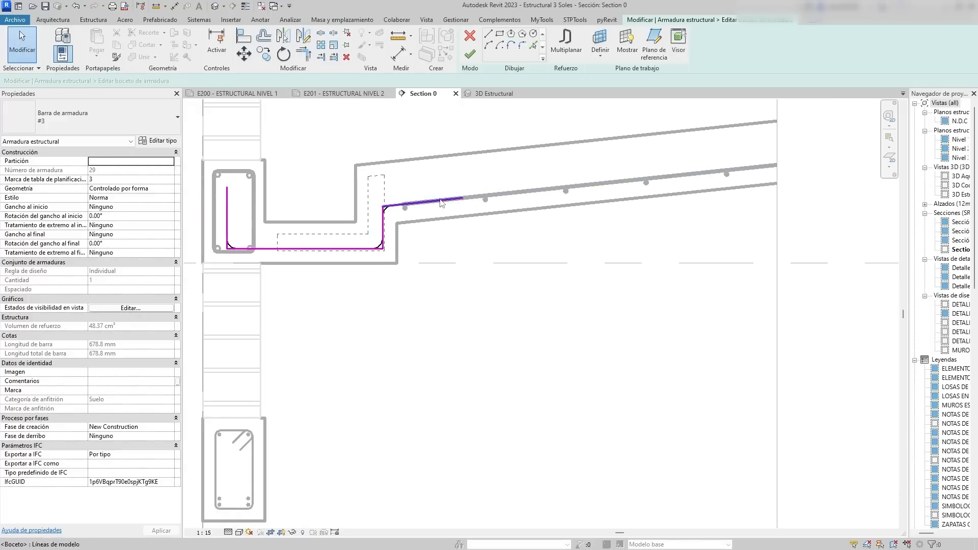
pyautogui.click(469, 57)
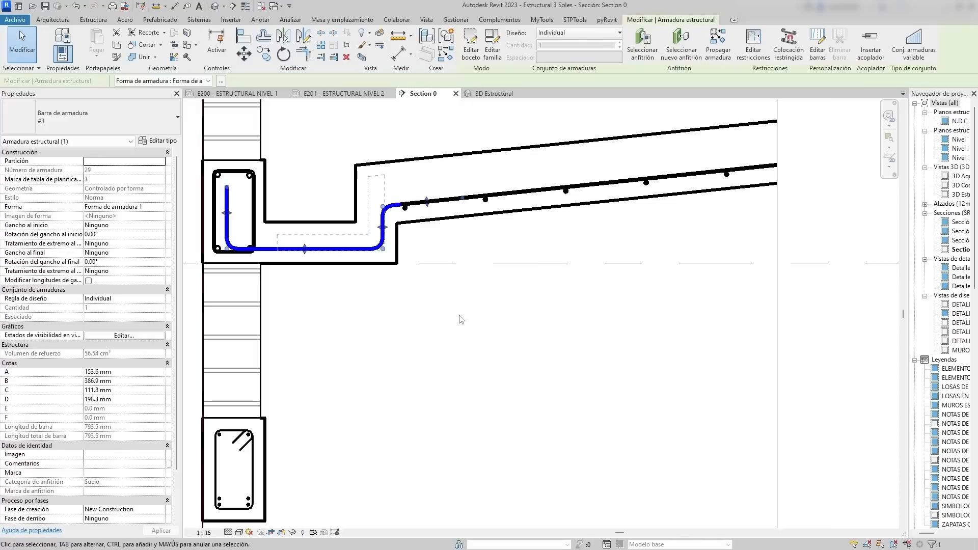
pyautogui.press('Escape')
pyautogui.scroll(-1, 465, 292)
pyautogui.scroll(-1, 465, 275)
pyautogui.scroll(1, 459, 255)
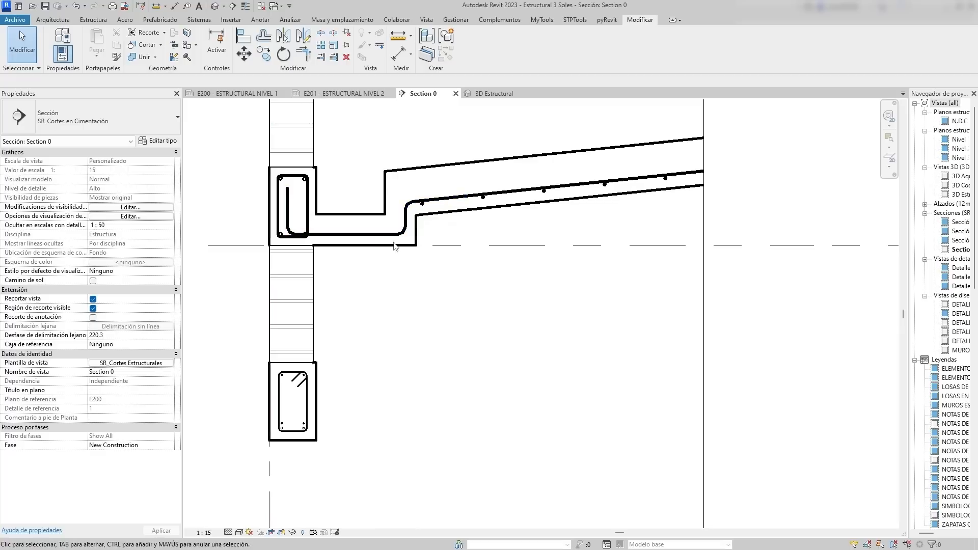
# Place straight #3 bars of shape M_00 in the gutter's base, perpendicular to the cover, as a fixed-number set of 3.
pyautogui.click(431, 216)
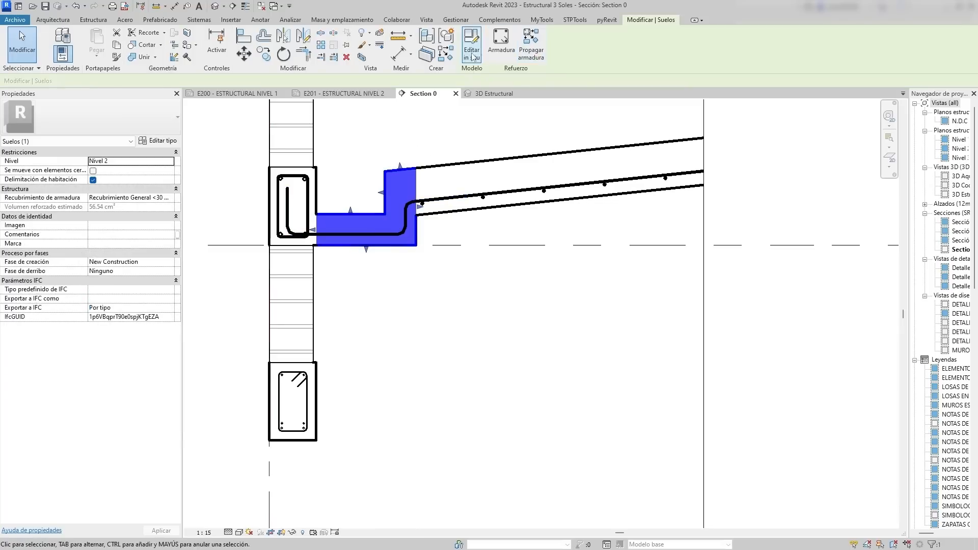
pyautogui.click(501, 45)
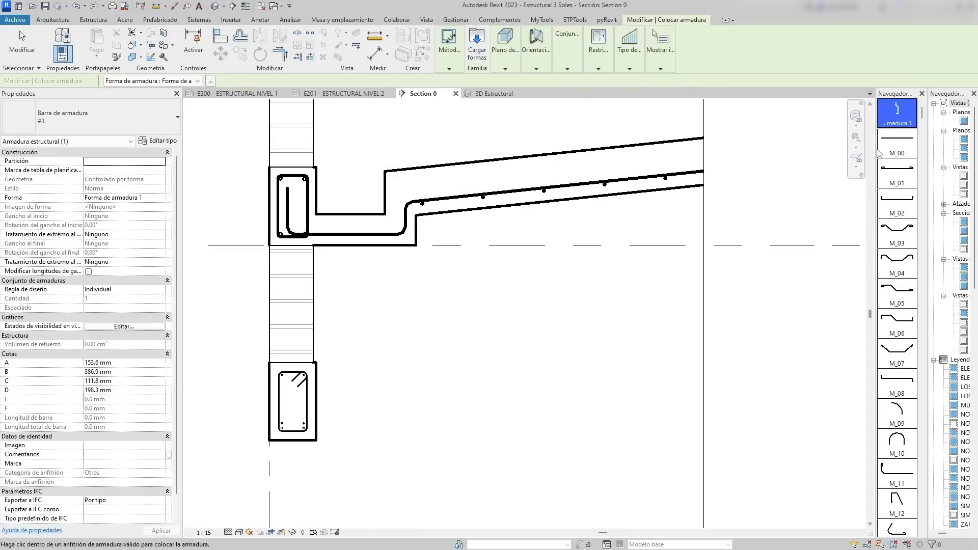
pyautogui.moveTo(874, 148); pyautogui.dragTo(831, 150)
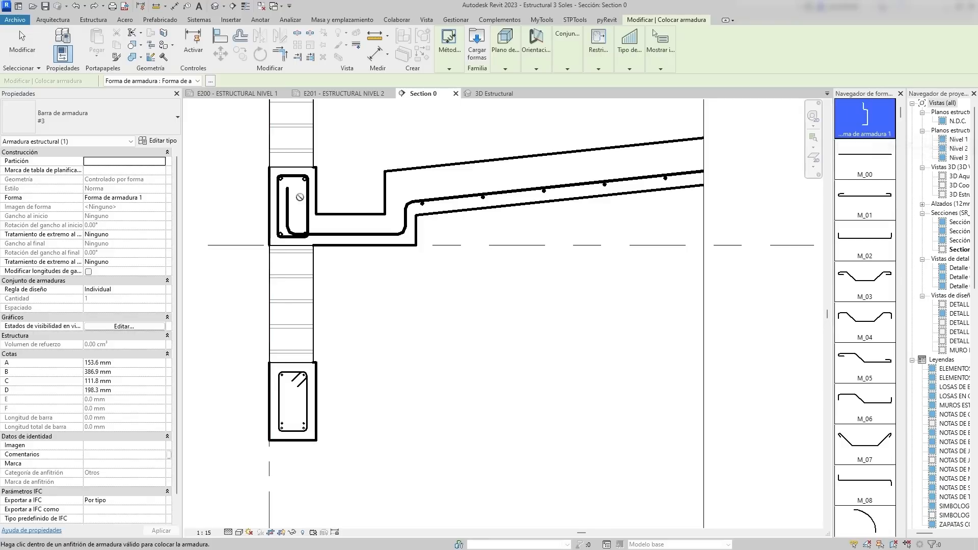
pyautogui.click(874, 157)
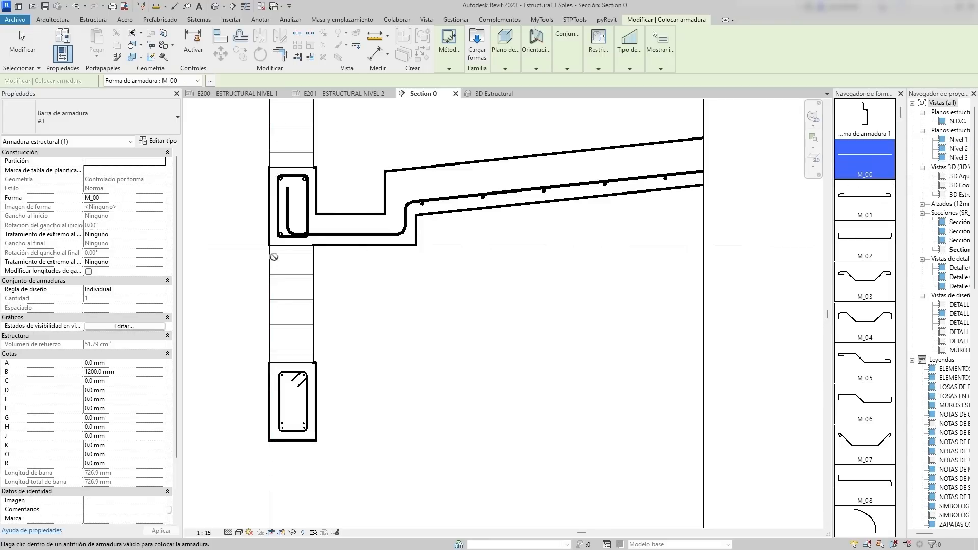
pyautogui.scroll(4, 350, 229)
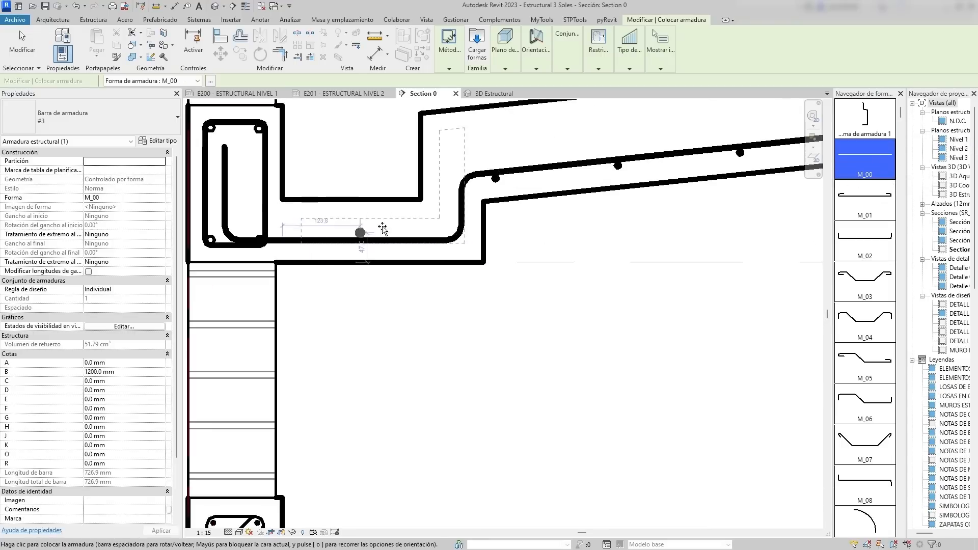
pyautogui.click(509, 64)
pyautogui.click(534, 67)
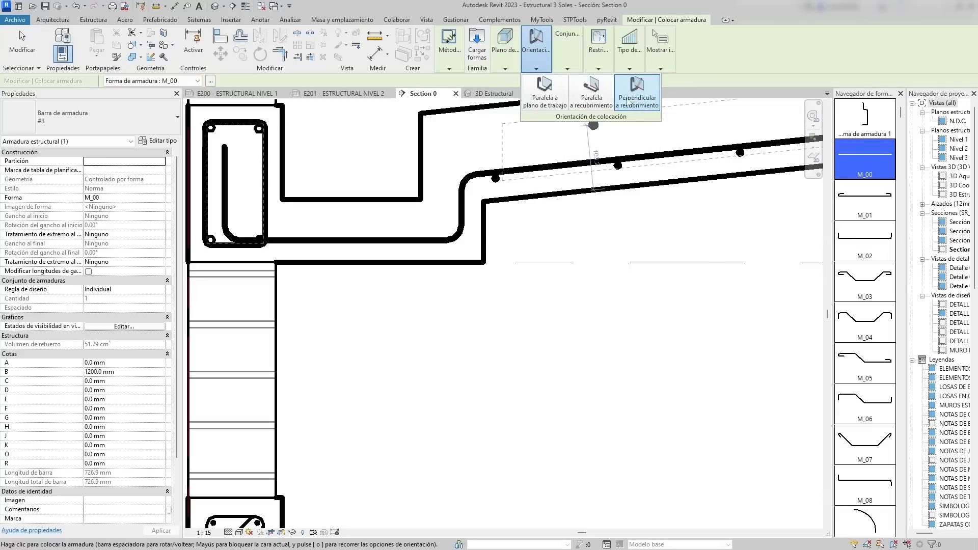
pyautogui.click(576, 66)
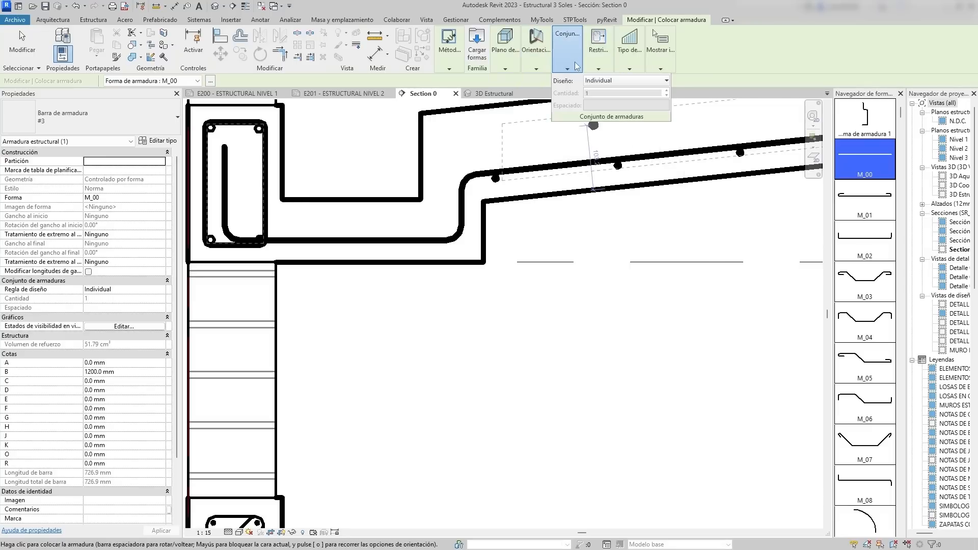
pyautogui.click(601, 81)
pyautogui.click(602, 104)
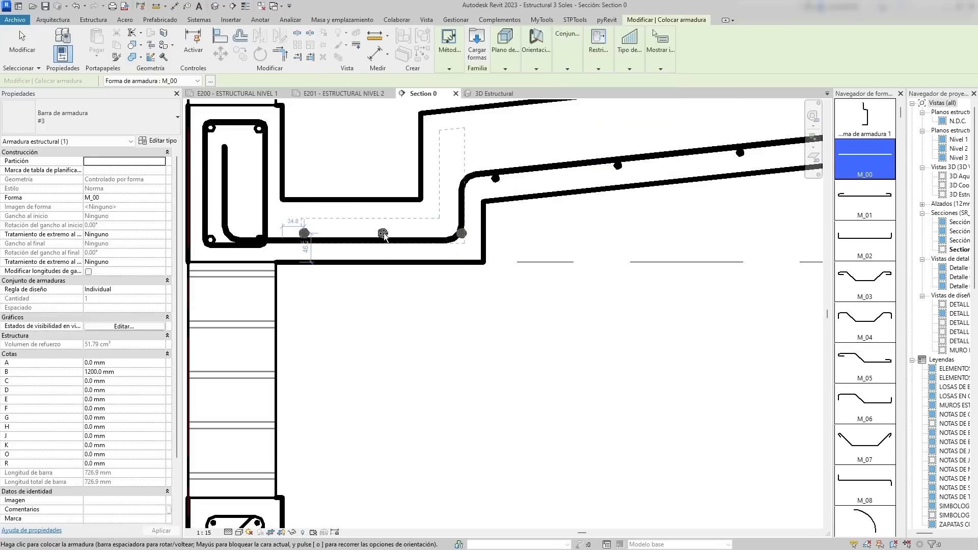
pyautogui.click(304, 236)
pyautogui.scroll(3, 304, 239)
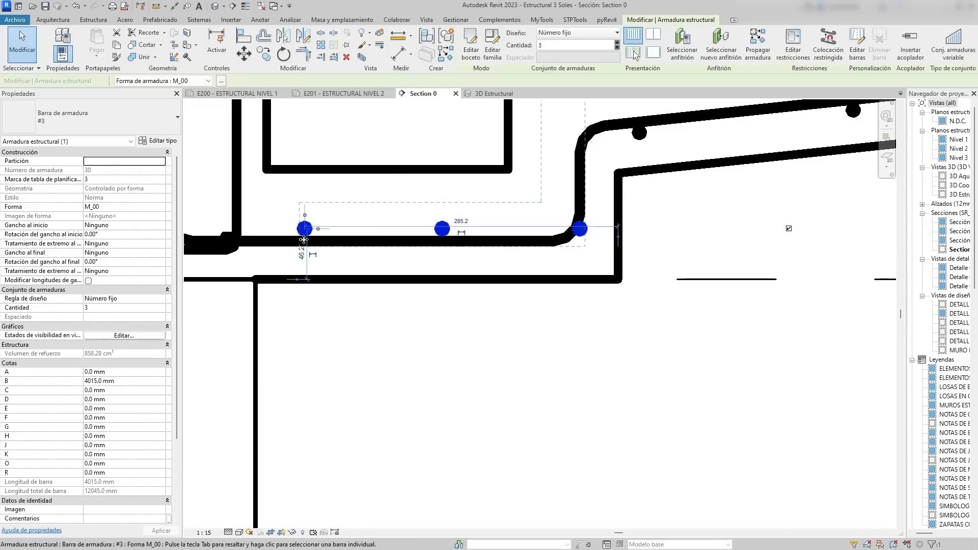
# Adjust the three-bar set's ends, extending one to the wall face and pulling the other inside the bent bar's corner.
pyautogui.moveTo(303, 239); pyautogui.dragTo(255, 239)
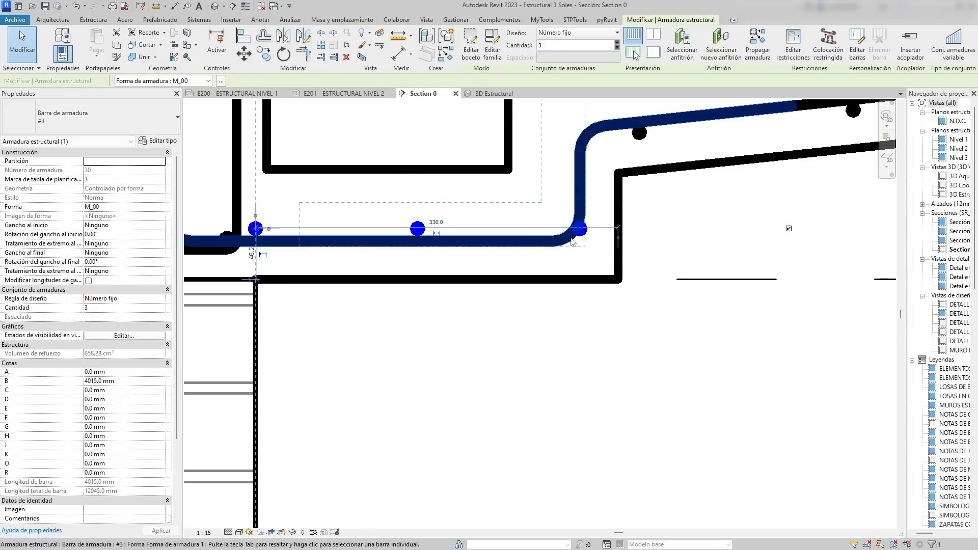
pyautogui.moveTo(581, 228); pyautogui.dragTo(554, 228)
pyautogui.scroll(-3, 482, 267)
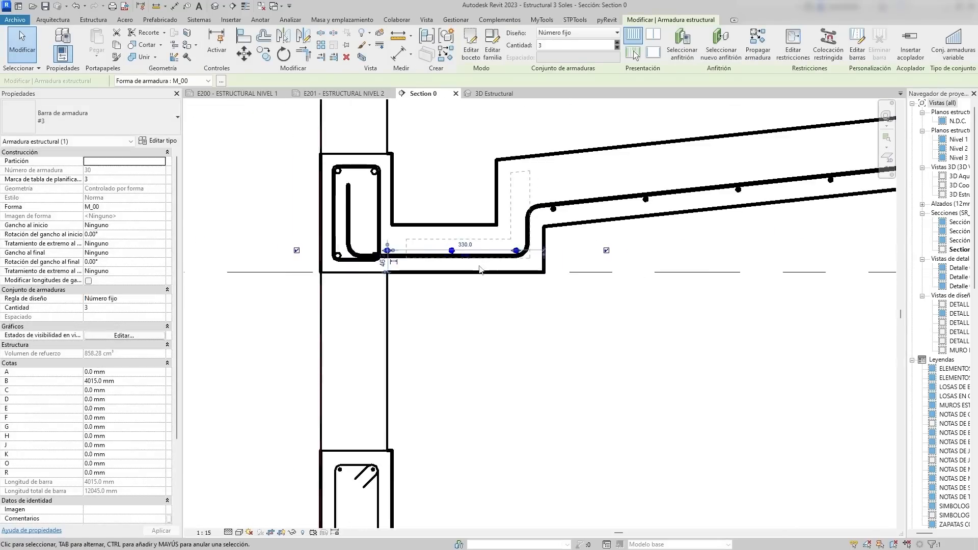
pyautogui.scroll(-2, 476, 270)
pyautogui.click(479, 277)
pyautogui.scroll(-2, 436, 282)
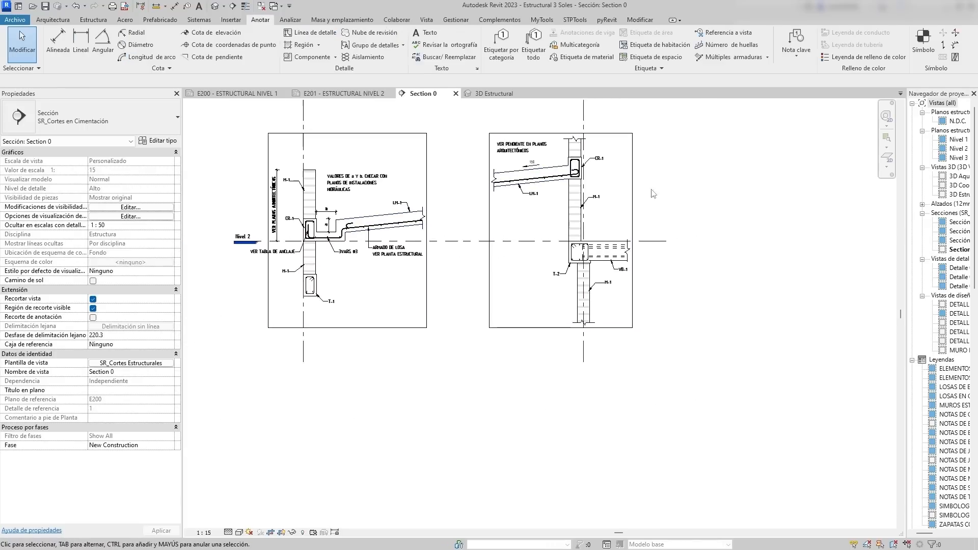
# Shorten both ends of grid lines 4 and 5 in the section so they finish closer to the crop frames.
pyautogui.scroll(-3, 585, 229)
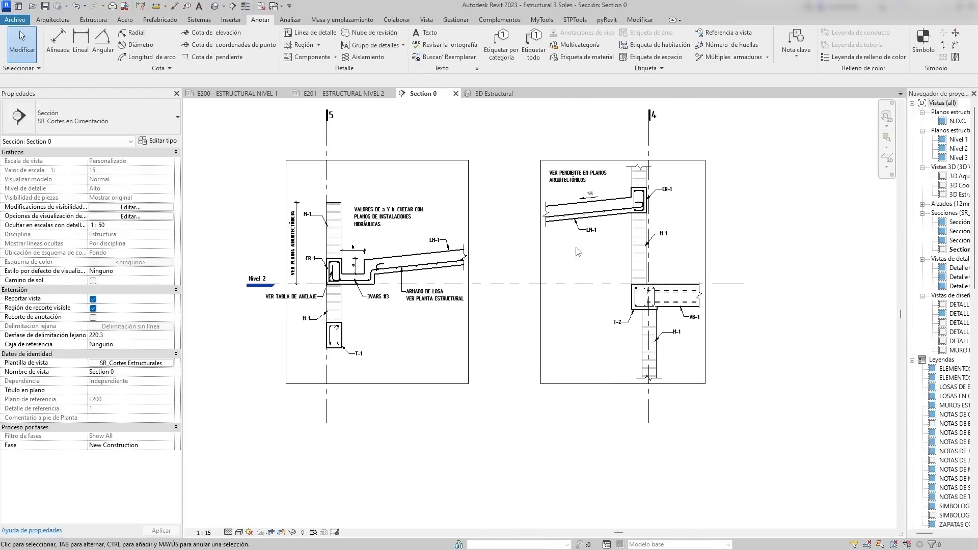
pyautogui.scroll(-1, 506, 299)
pyautogui.click(629, 176)
pyautogui.click(654, 170)
pyautogui.scroll(1, 654, 172)
pyautogui.click(627, 156)
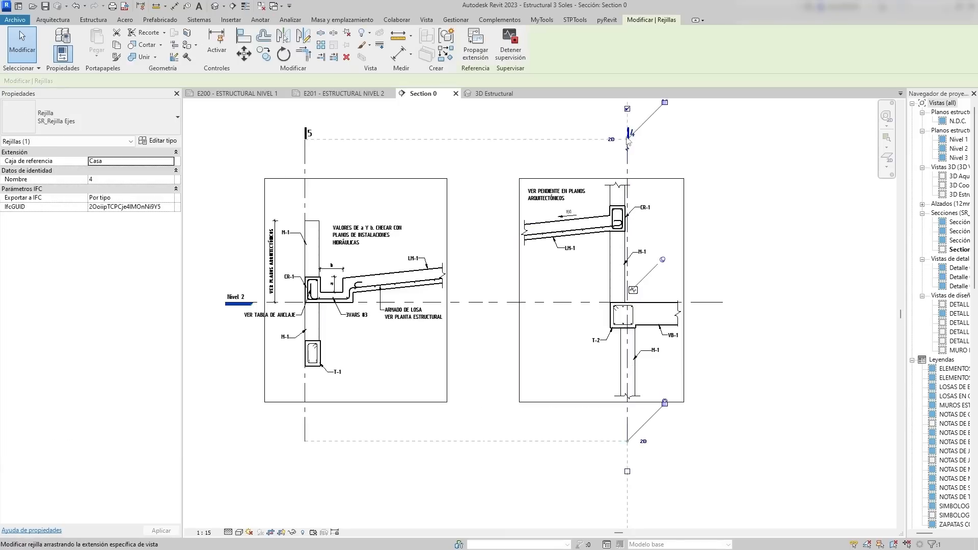
pyautogui.moveTo(627, 139); pyautogui.dragTo(627, 164)
pyautogui.moveTo(627, 441); pyautogui.dragTo(627, 418)
pyautogui.click(720, 375)
pyautogui.scroll(-1, 509, 204)
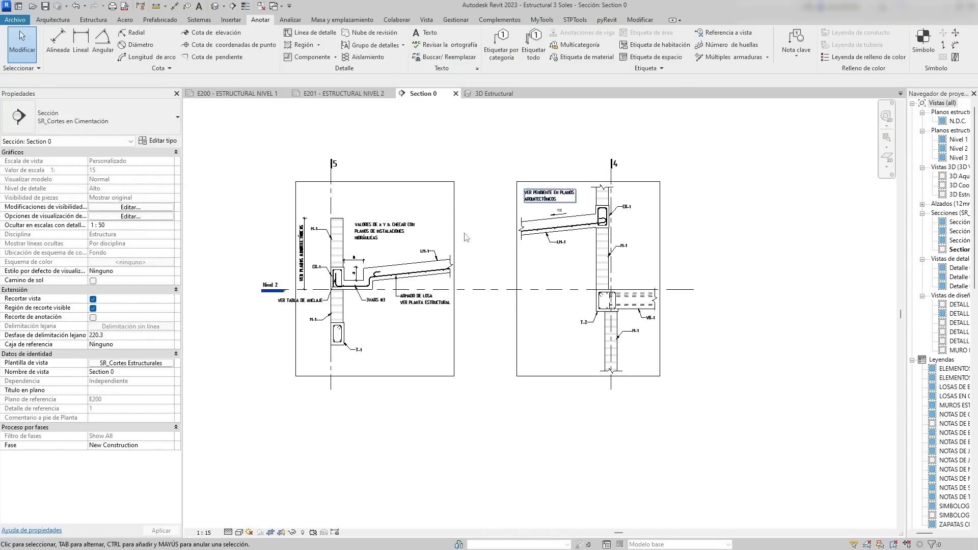
pyautogui.scroll(3, 359, 279)
# Draw a rectangular filled region over the gutter strip in the E201 Nivel 2 structural plan, between the inner faces of the side walls.
pyautogui.click(343, 94)
pyautogui.scroll(4, 461, 296)
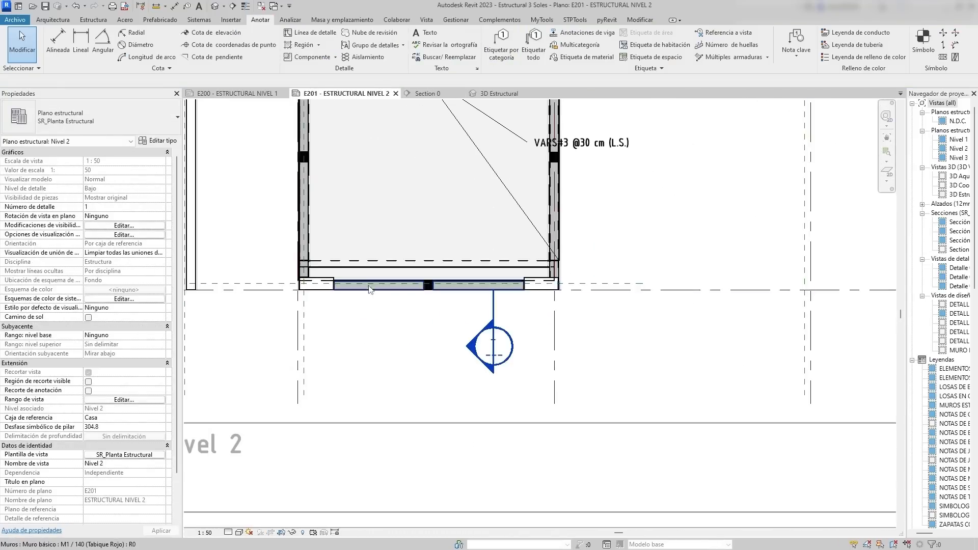
pyautogui.scroll(-1, 461, 296)
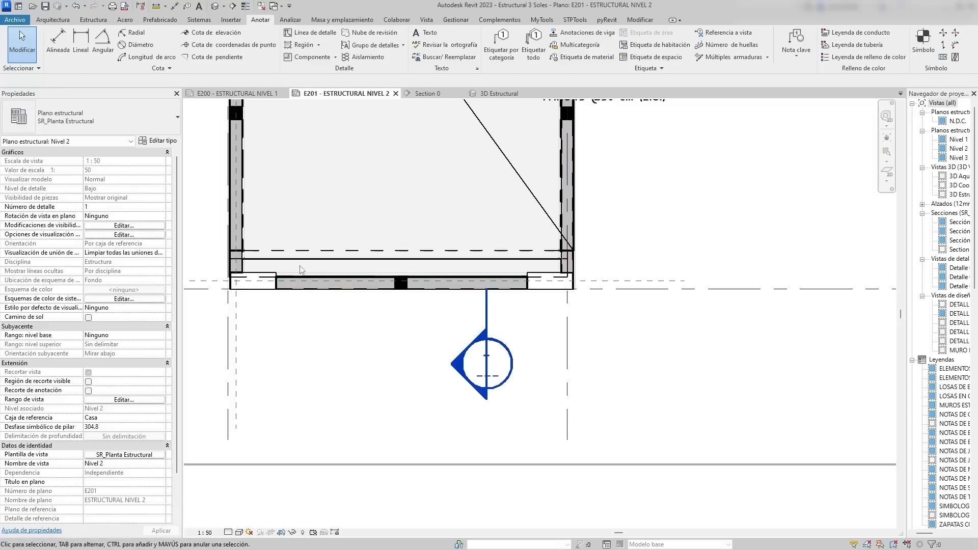
pyautogui.scroll(-1, 301, 270)
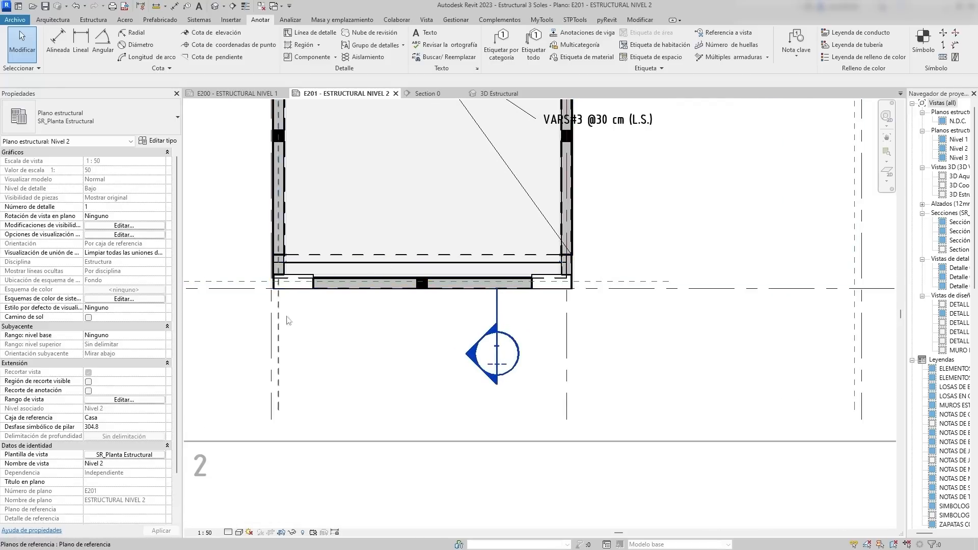
pyautogui.click(319, 45)
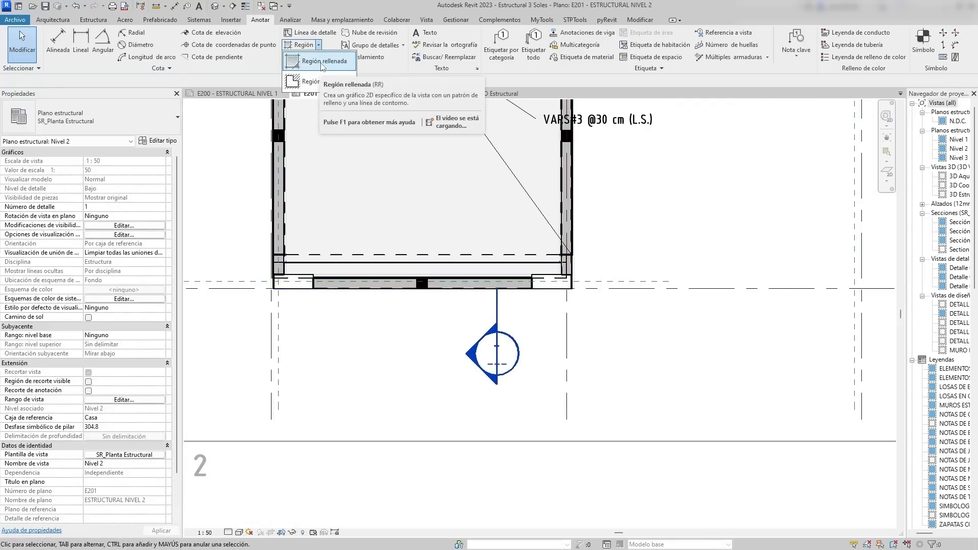
pyautogui.click(323, 61)
pyautogui.click(501, 36)
pyautogui.scroll(3, 277, 268)
pyautogui.click(277, 263)
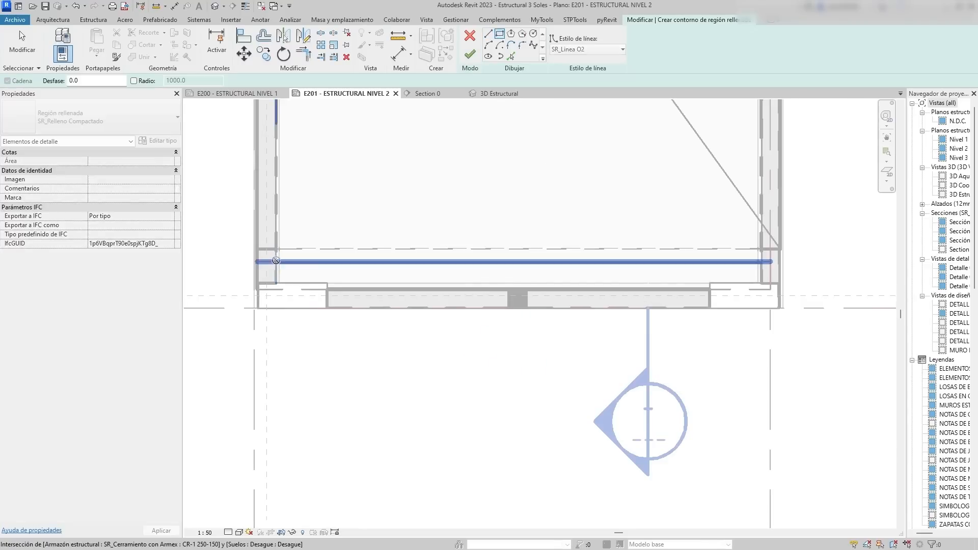
pyautogui.click(761, 283)
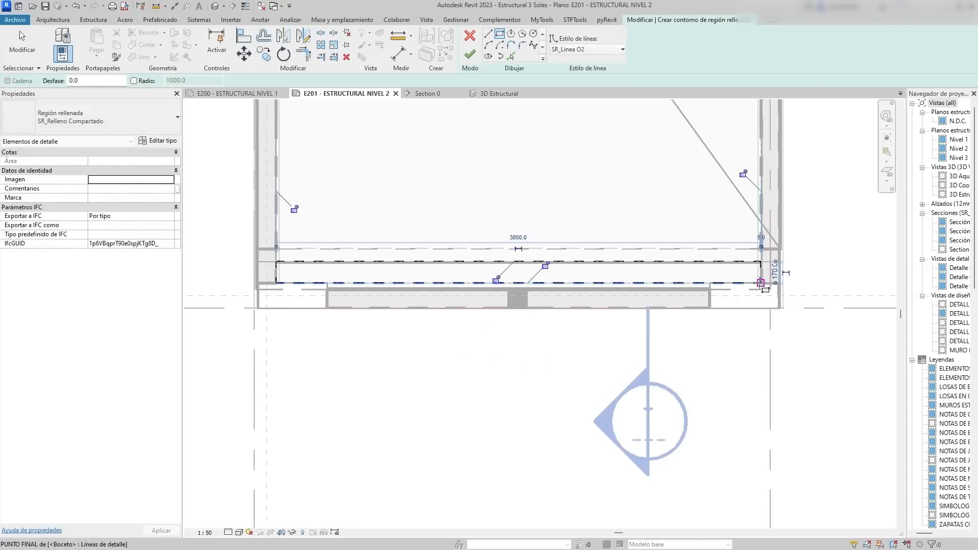
pyautogui.press('Escape')
pyautogui.press('Escape')
pyautogui.click(397, 257)
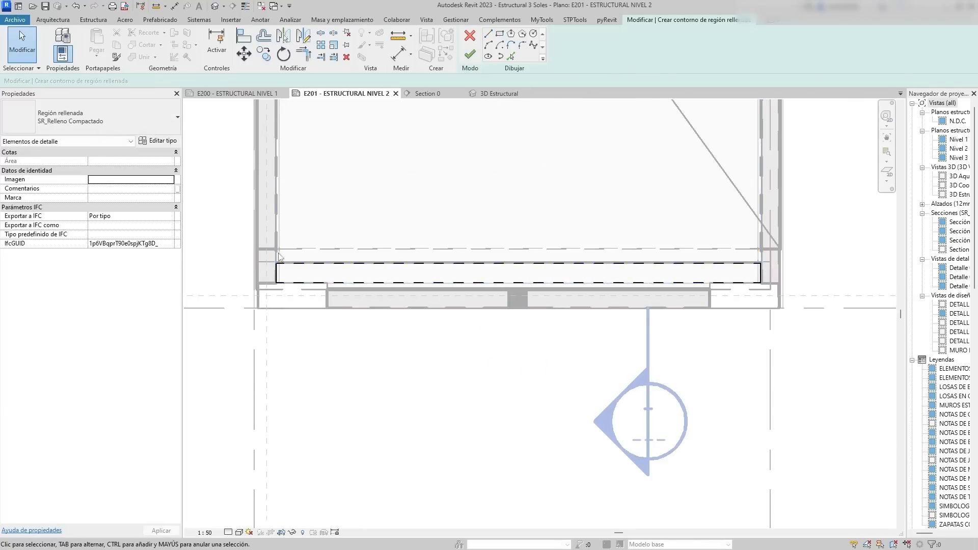
# Set all four boundary lines of the region to <Líneas invisibles> and finish the sketch.
pyautogui.moveTo(249, 244); pyautogui.dragTo(800, 314)
pyautogui.click(591, 50)
pyautogui.scroll(6, 593, 79)
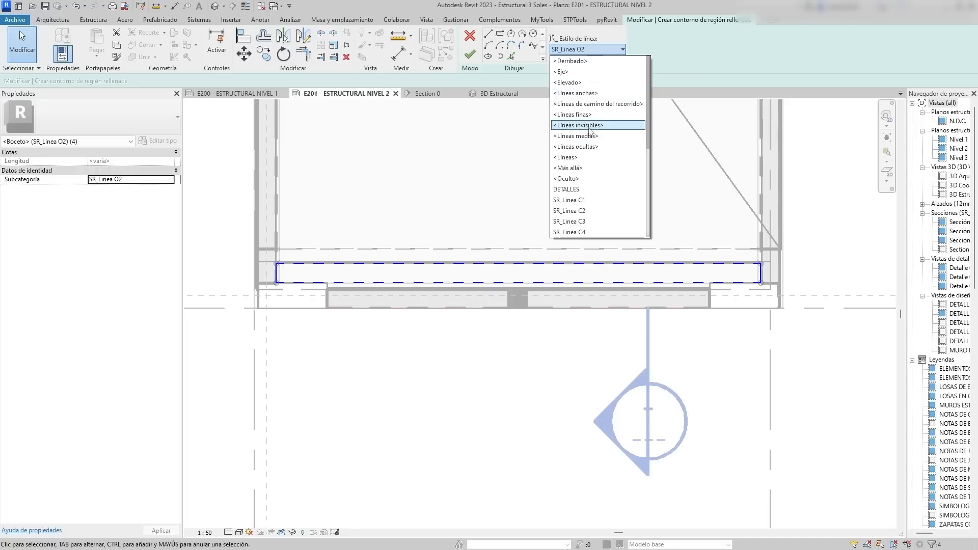
pyautogui.click(585, 125)
pyautogui.click(469, 54)
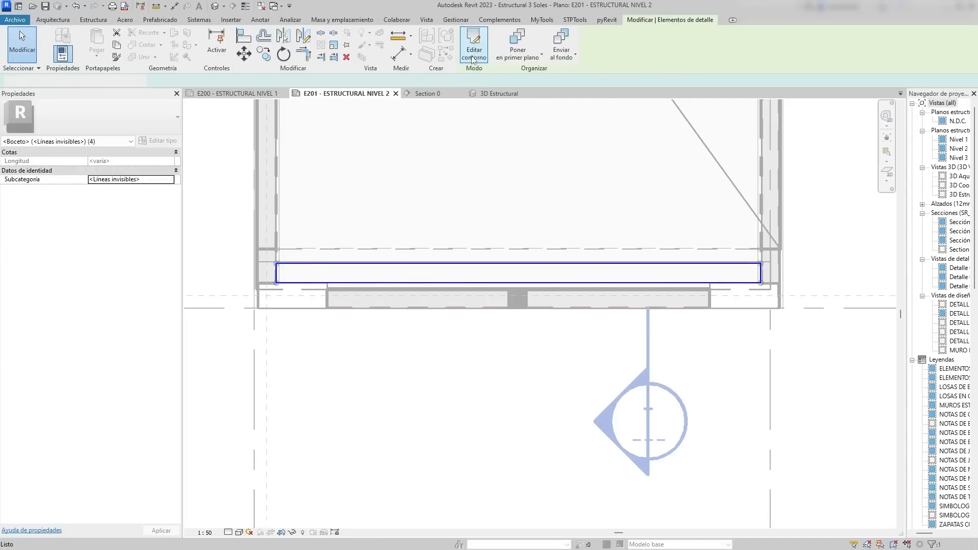
# Duplicate the filled region's type as SR_Desague Pluvial.
pyautogui.click(334, 267)
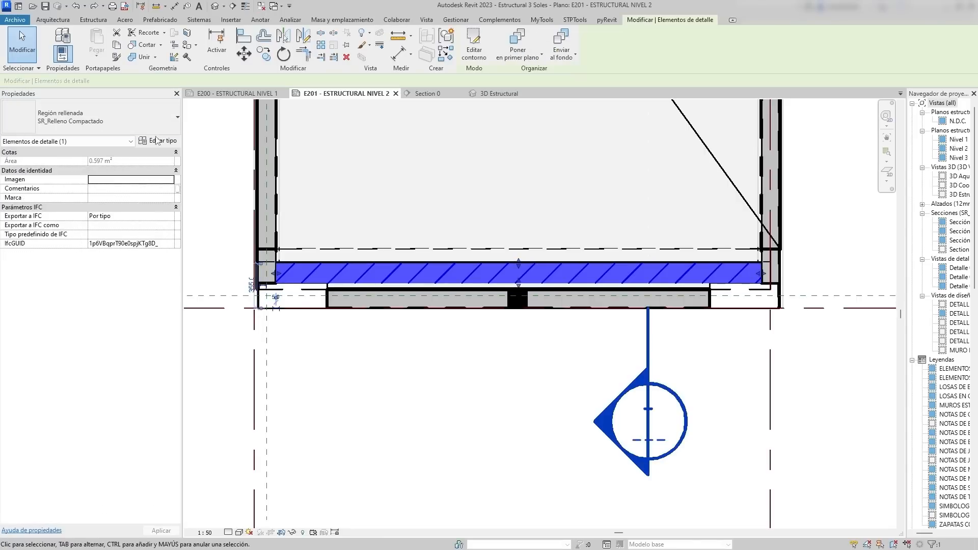
pyautogui.click(158, 140)
pyautogui.click(819, 126)
pyautogui.press('Escape')
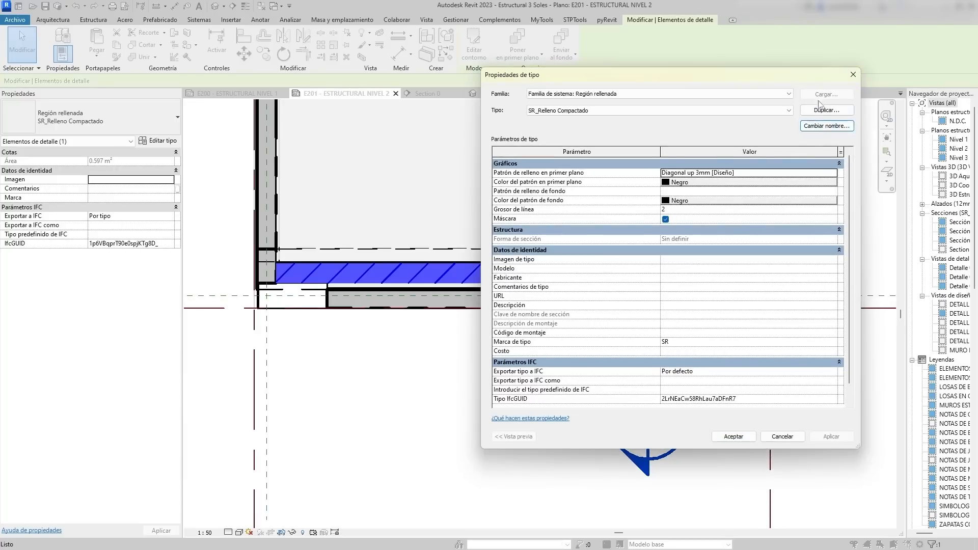
pyautogui.click(822, 112)
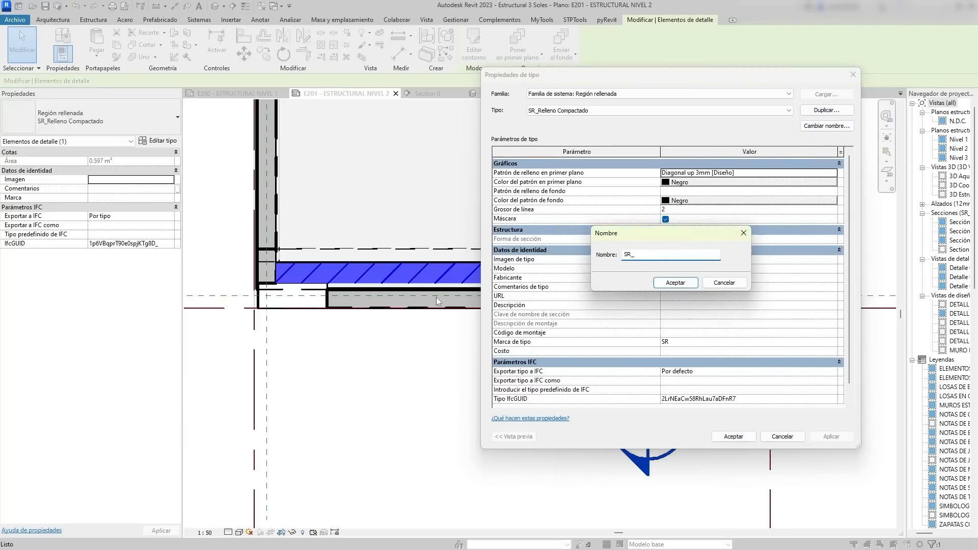
pyautogui.press('Return')
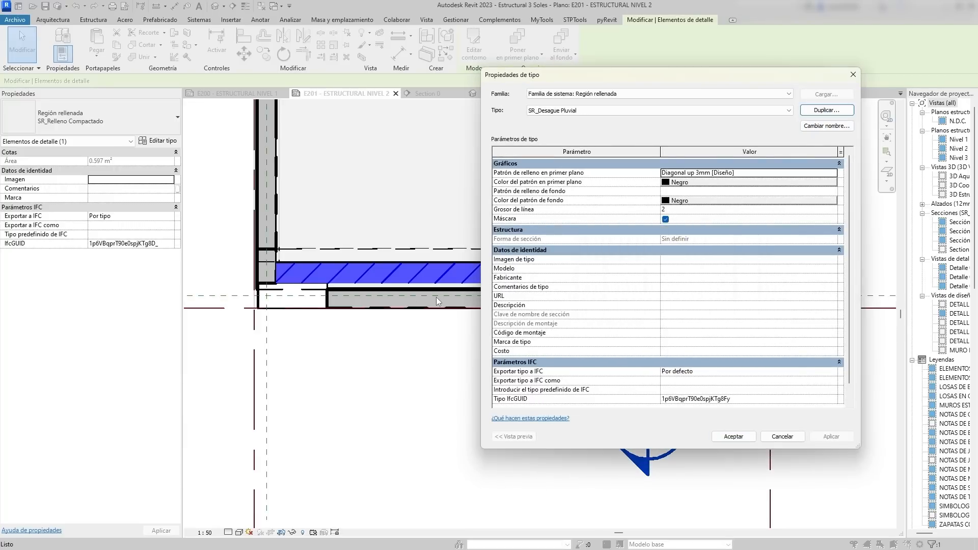
# Give the new region type a Diagonal crosshatch 1mm foreground pattern in gray RGB 128-128-128 and apply the type settings.
pyautogui.click(833, 172)
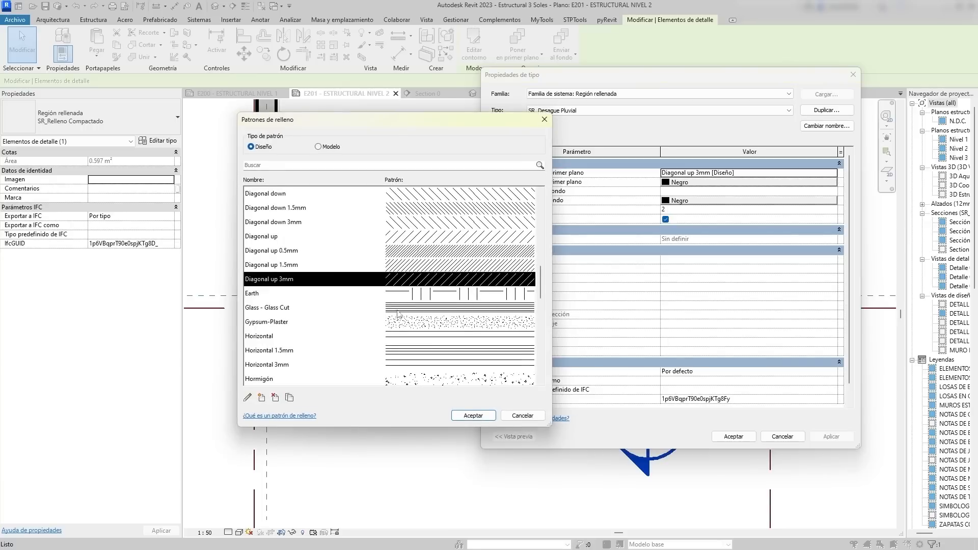
pyautogui.scroll(1, 396, 310)
pyautogui.click(381, 211)
pyautogui.click(457, 415)
pyautogui.click(729, 182)
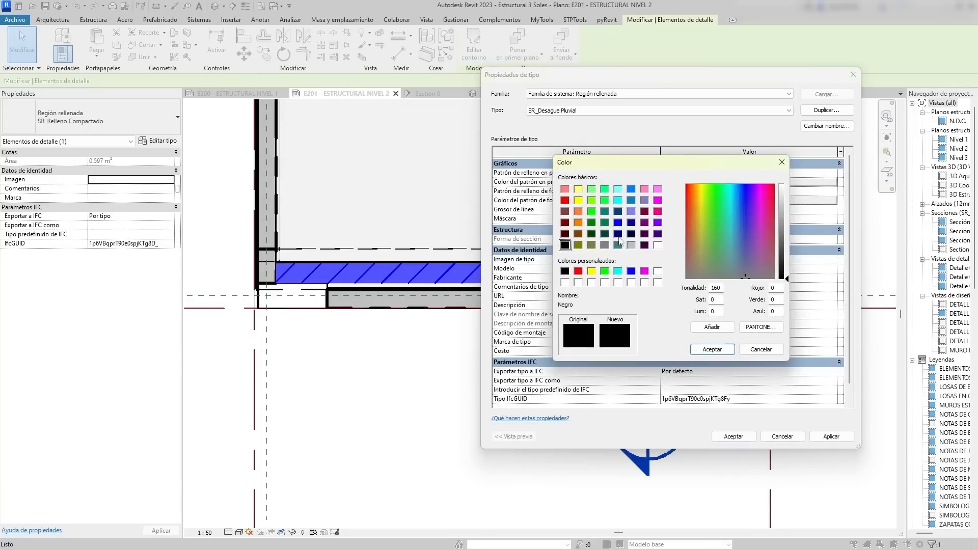
pyautogui.click(725, 350)
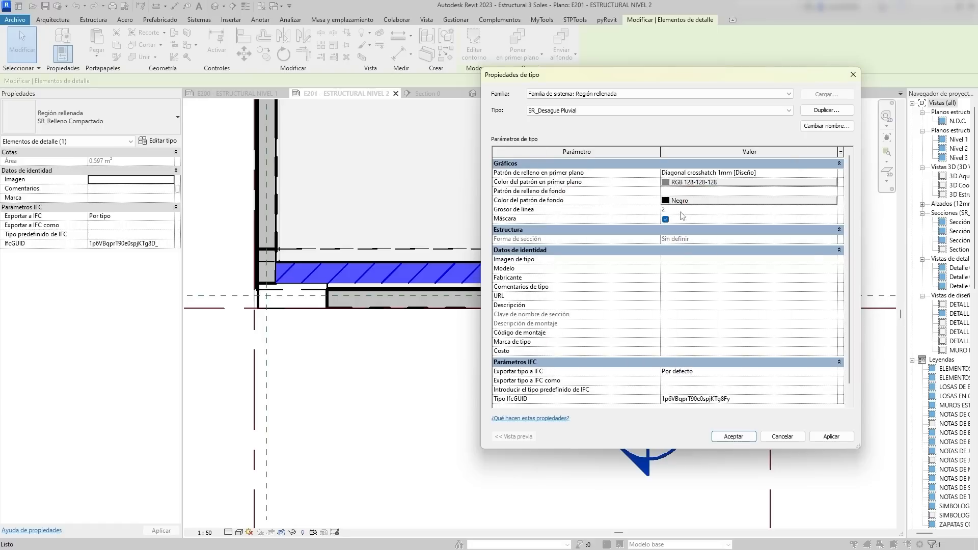
pyautogui.click(832, 210)
pyautogui.click(719, 215)
pyautogui.click(736, 439)
# Add a text note with a leader to the hatched gutter reading "DESAGÜE PLUVIAL VER CORTE ESTRUCTURAL", placed below the wall.
pyautogui.click(403, 391)
pyautogui.scroll(-2, 555, 381)
pyautogui.moveTo(560, 381); pyautogui.dragTo(473, 345, button='middle')
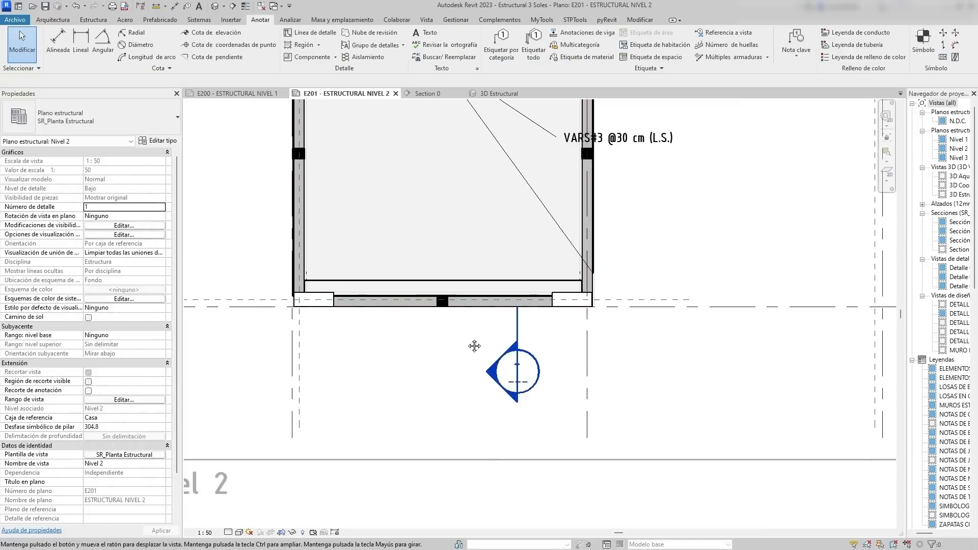
pyautogui.scroll(-1, 486, 368)
pyautogui.scroll(2, 414, 326)
pyautogui.press('t')
pyautogui.press('x')
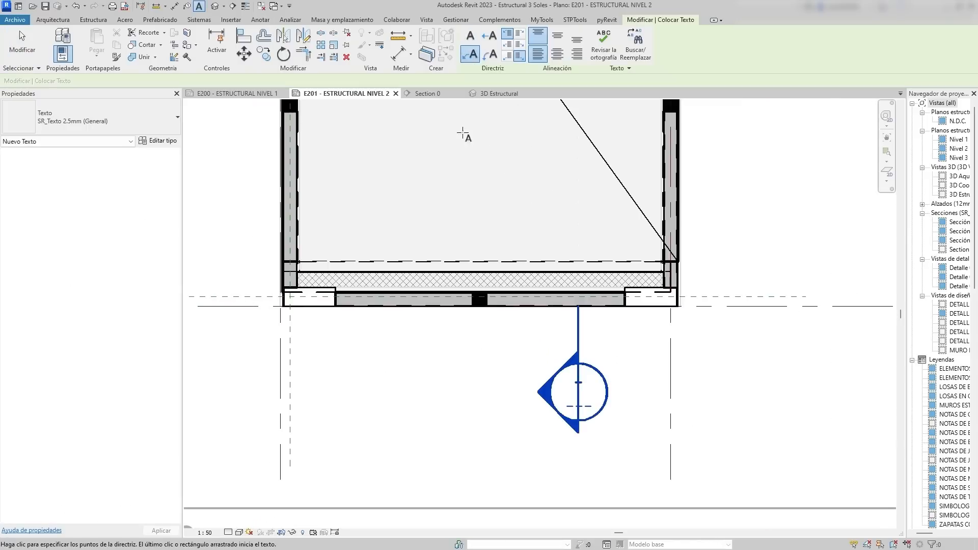
pyautogui.click(436, 352)
pyautogui.write('desag')
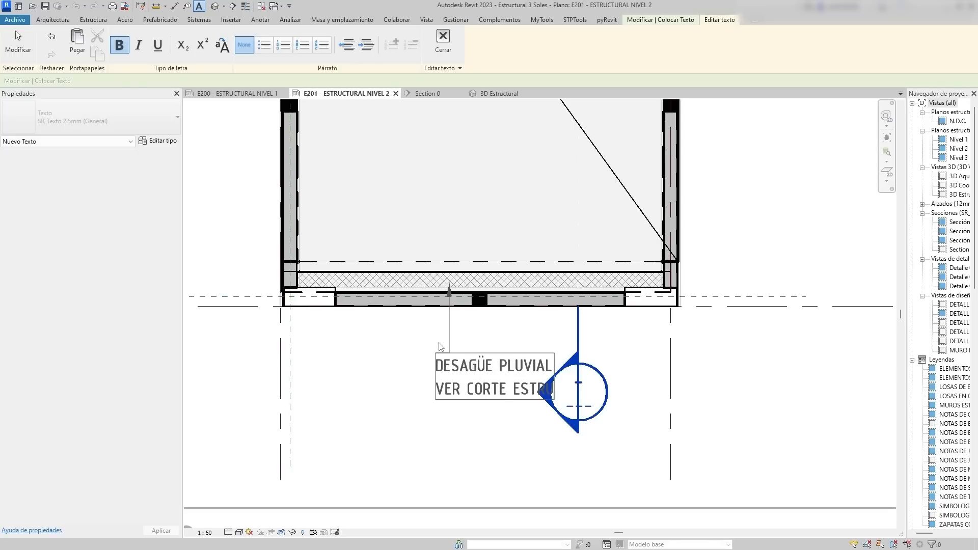
pyautogui.click(388, 373)
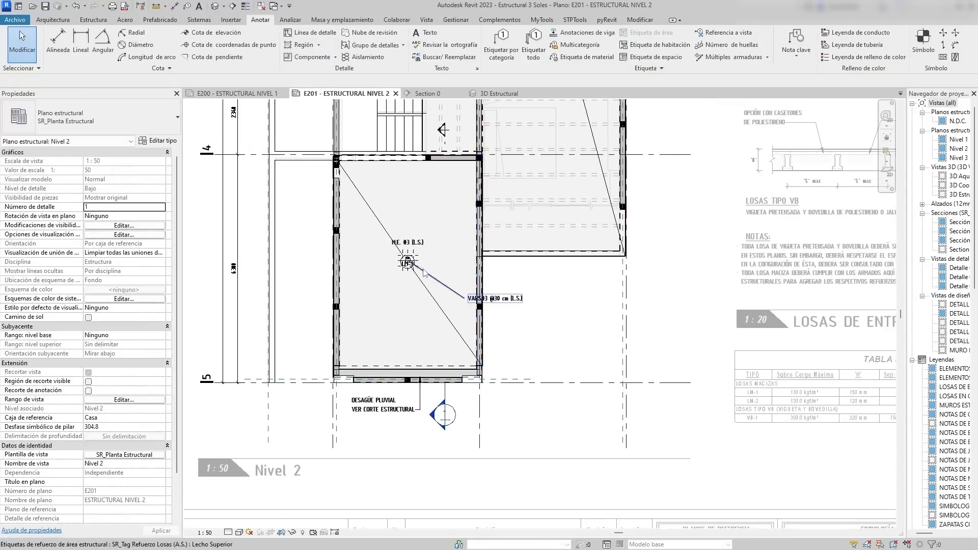
pyautogui.scroll(2, 423, 270)
pyautogui.moveTo(450, 313); pyautogui.dragTo(439, 363, button='middle')
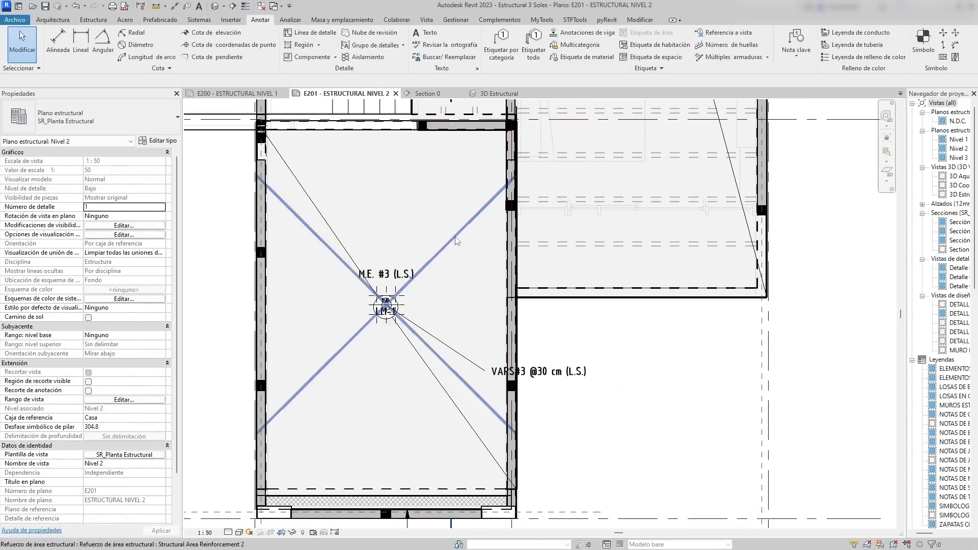
pyautogui.moveTo(535, 379); pyautogui.dragTo(574, 374)
pyautogui.click(404, 275)
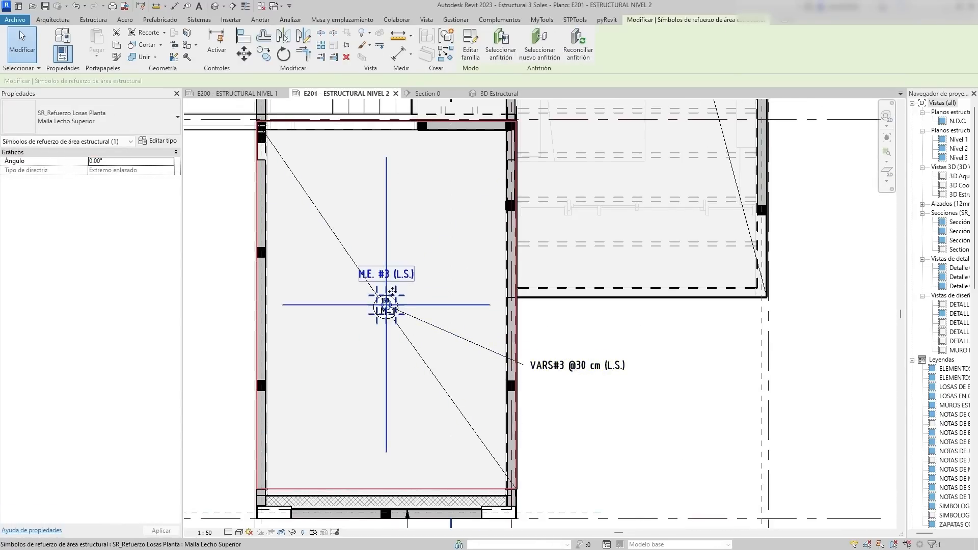
pyautogui.moveTo(389, 303); pyautogui.dragTo(402, 243)
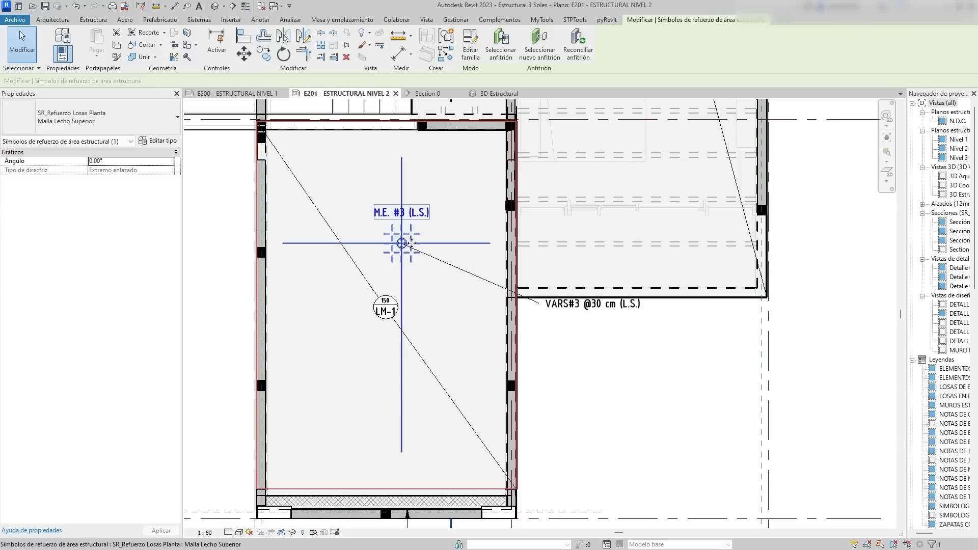
pyautogui.press('Escape')
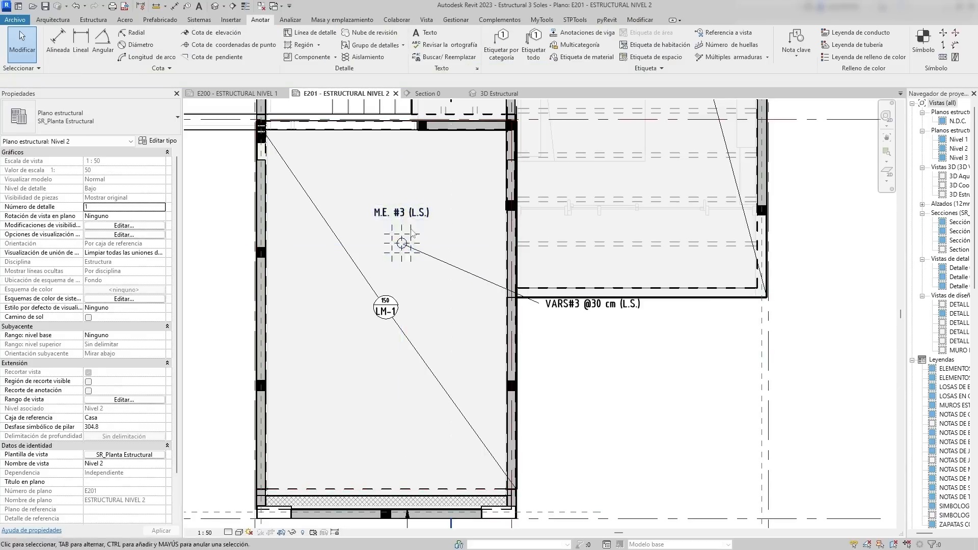
# Change the LM-1 slab's area reinforcement symbol from the mesh type to Varillas Lecho Inferior.
pyautogui.scroll(1, 408, 224)
pyautogui.click(414, 252)
pyautogui.scroll(-3, 408, 244)
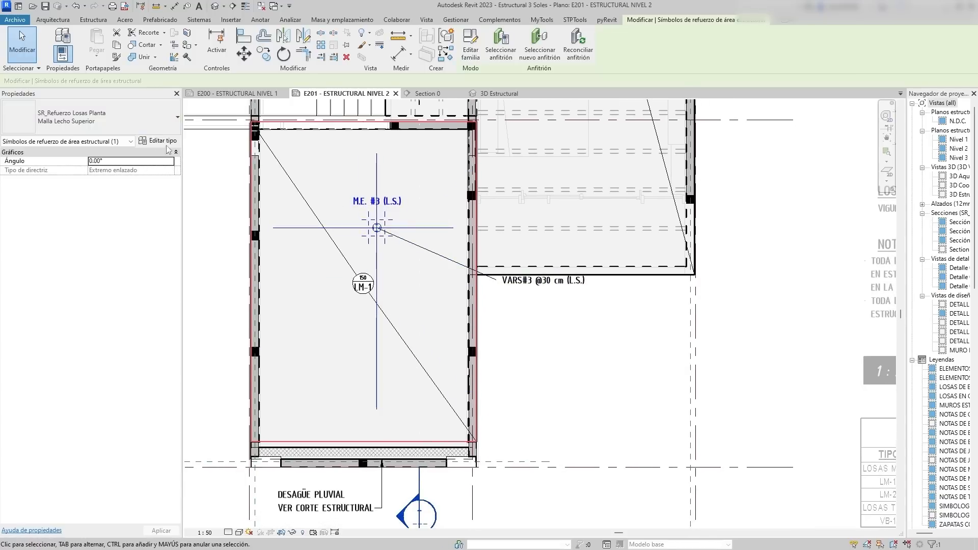
pyautogui.click(151, 121)
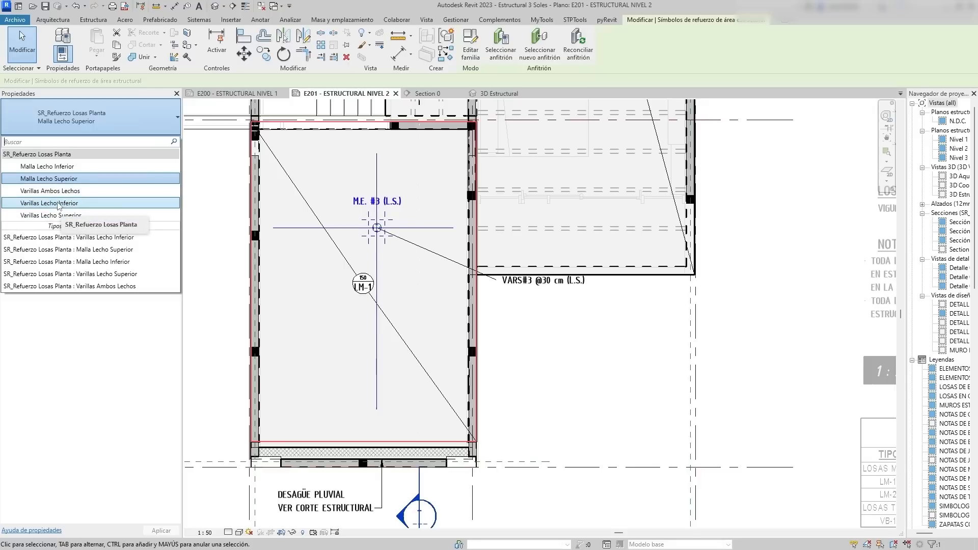
pyautogui.click(58, 203)
pyautogui.click(485, 363)
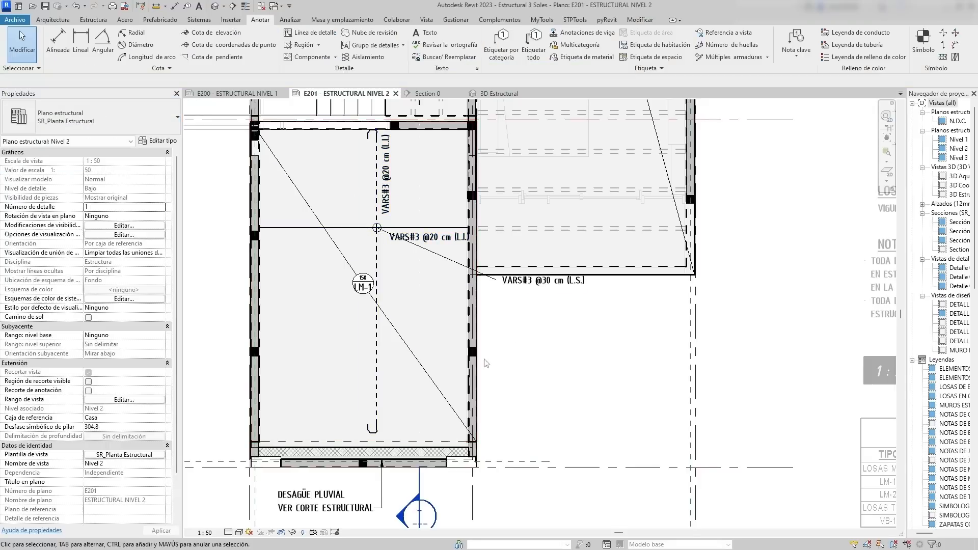
# Move the bottom-bar reinforcement symbol down and toward the slab's left wall, clear of the LM-1 tag.
pyautogui.click(376, 275)
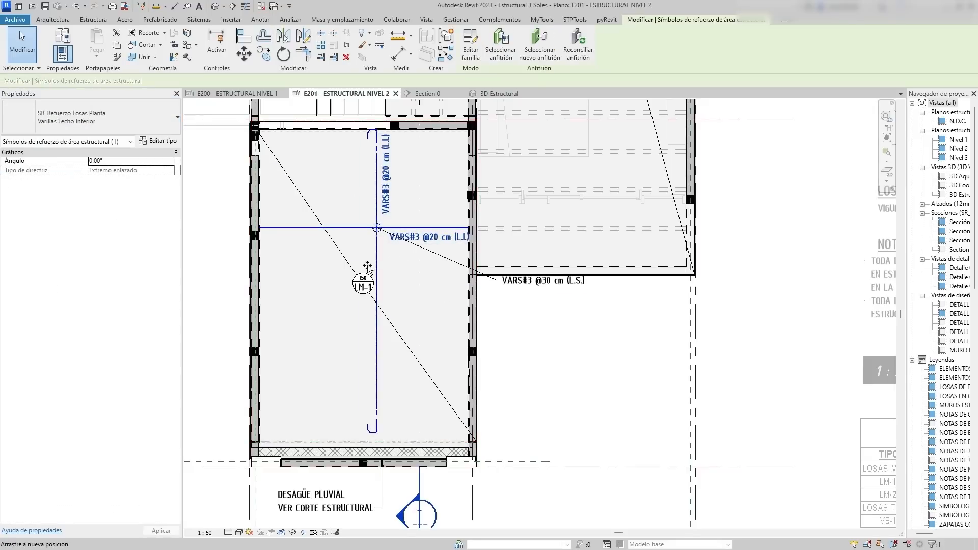
pyautogui.moveTo(350, 335); pyautogui.dragTo(328, 351)
pyautogui.click(621, 371)
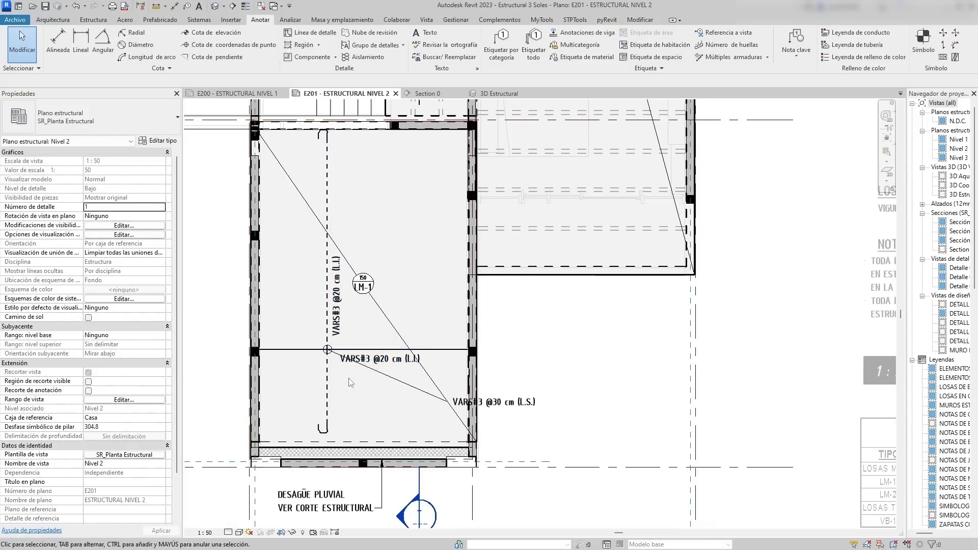
# Set the LM-1 slab area reinforcement's bottom secondary hook type to Estándar - 90°.
pyautogui.click(305, 351)
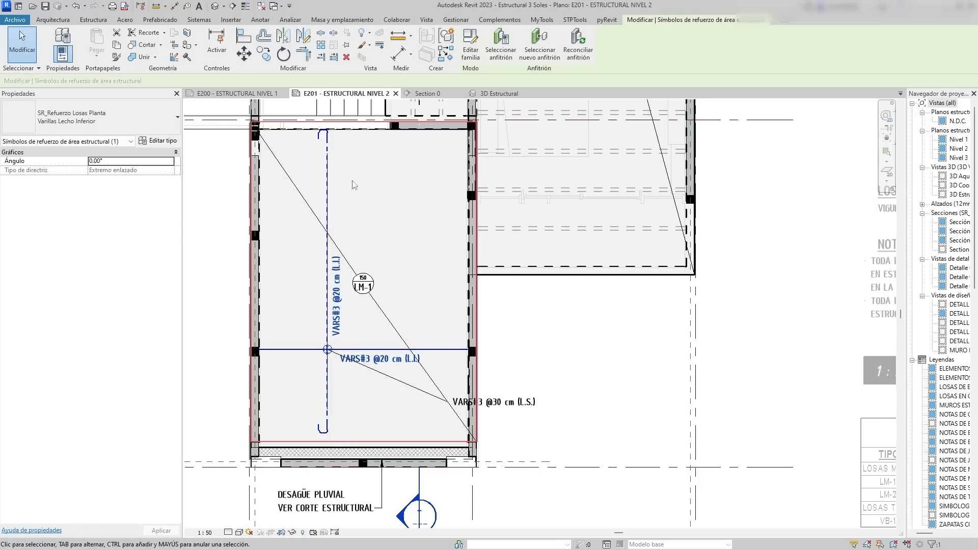
pyautogui.click(431, 94)
pyautogui.click(361, 94)
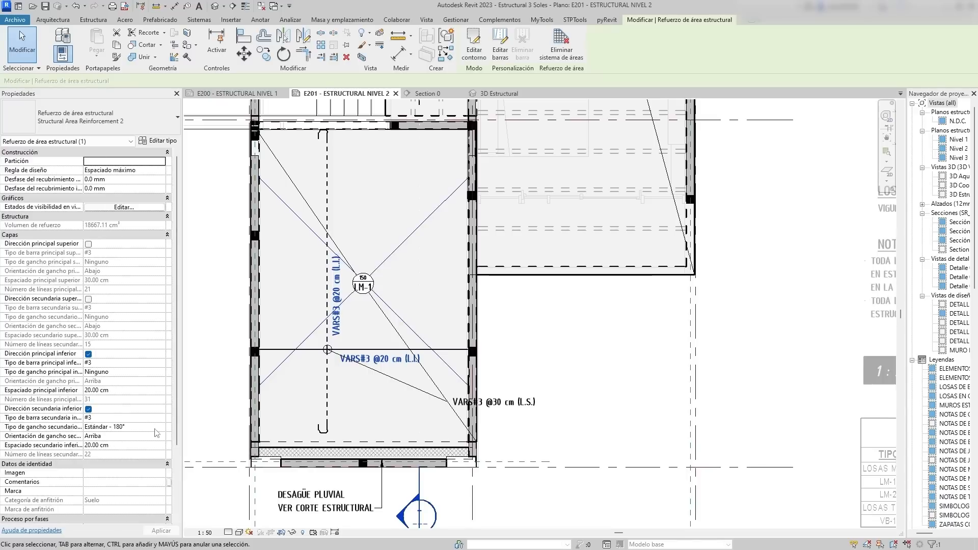
pyautogui.click(155, 427)
pyautogui.click(102, 443)
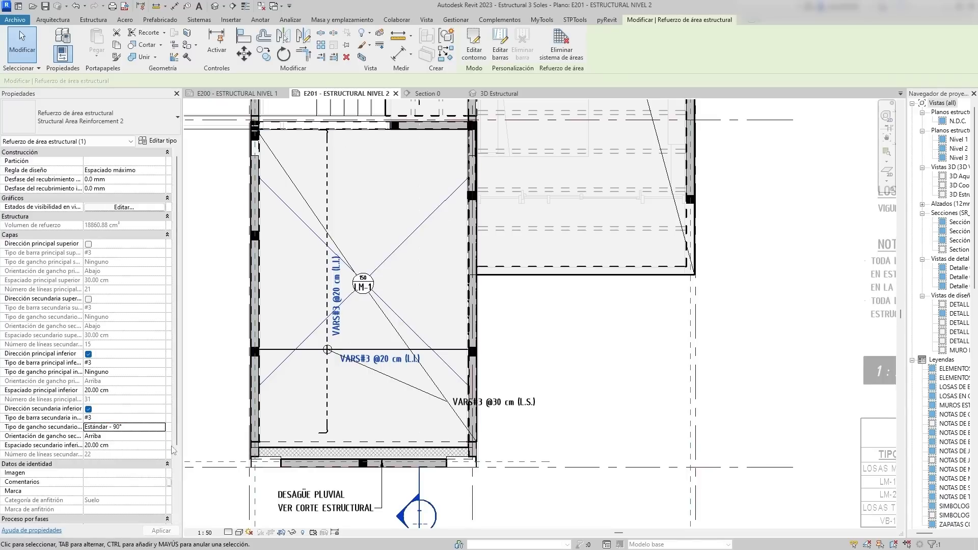
# Try the Estándar - 180° hook for the slab reinforcement's bottom secondary bars and inspect it in Section 0.
pyautogui.click(161, 427)
pyautogui.click(99, 453)
pyautogui.click(422, 93)
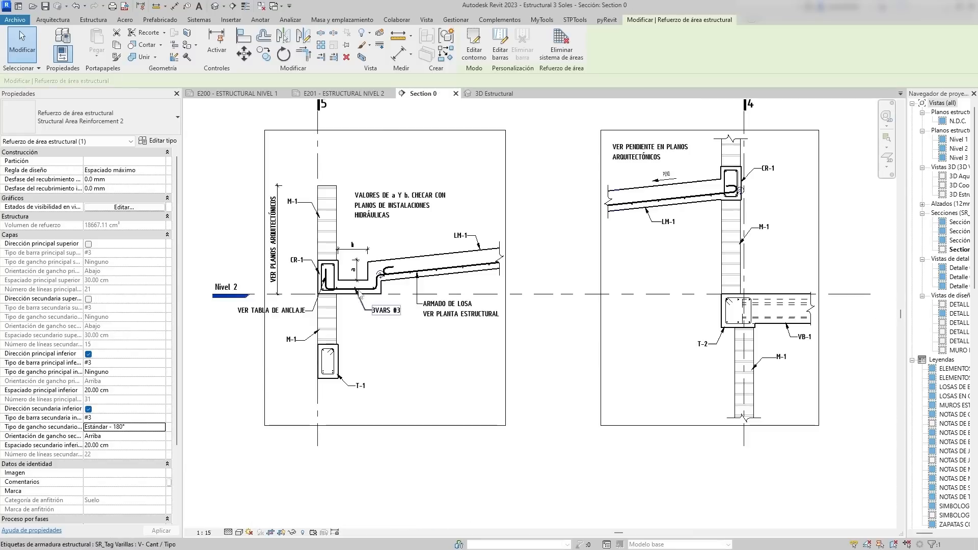
pyautogui.scroll(5, 387, 269)
pyautogui.scroll(-4, 400, 268)
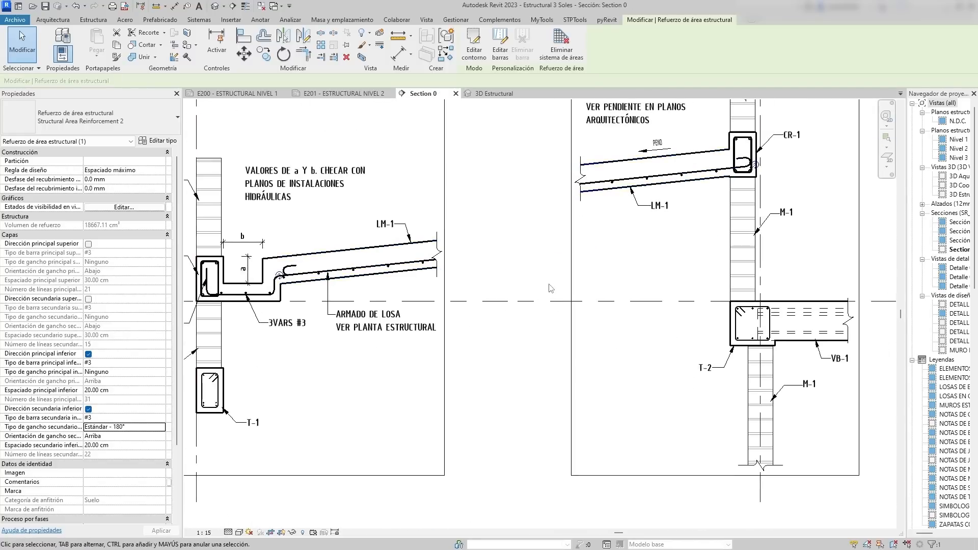
# Set the bottom secondary hook type to Estándar - 90° and check the bar end at the CR-1 beam.
pyautogui.click(161, 427)
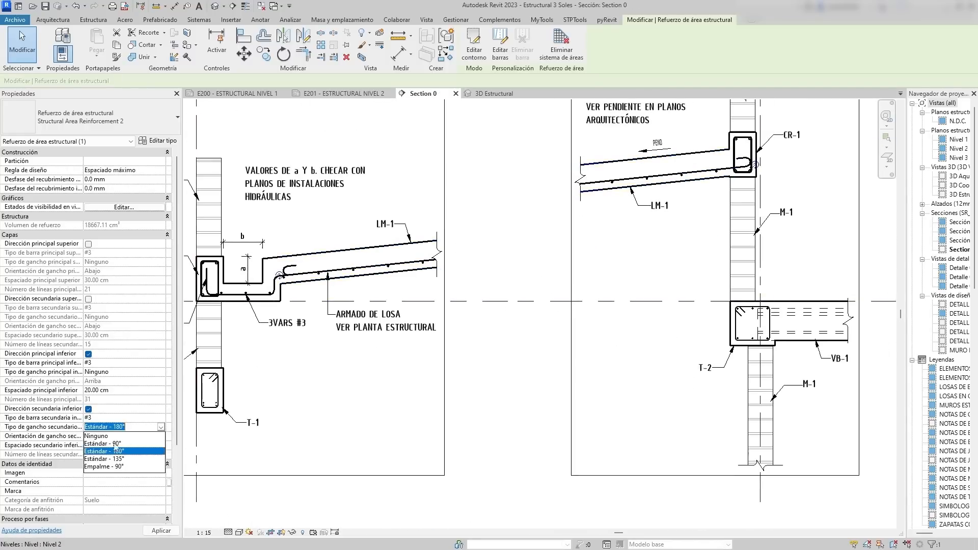
pyautogui.click(99, 444)
pyautogui.scroll(2, 740, 159)
pyautogui.click(738, 174)
pyautogui.press('Escape')
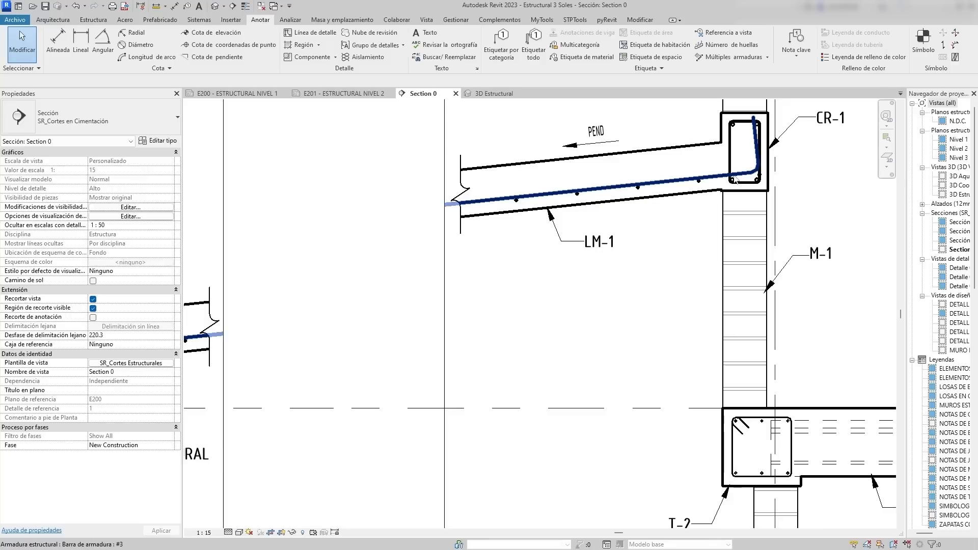
# Pull the slab bars' hooked end slightly inward from the outer face of the high-end CR-1 beam, inside its stirrup.
pyautogui.click(702, 182)
pyautogui.moveTo(758, 164); pyautogui.dragTo(751, 165)
pyautogui.press('Escape')
pyautogui.click(764, 158)
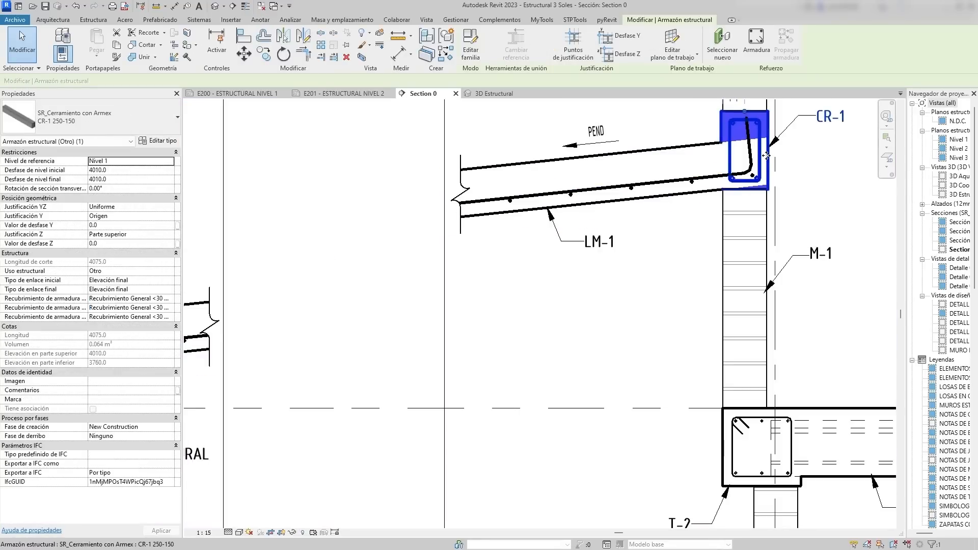
pyautogui.press('Escape')
pyautogui.scroll(-3, 784, 199)
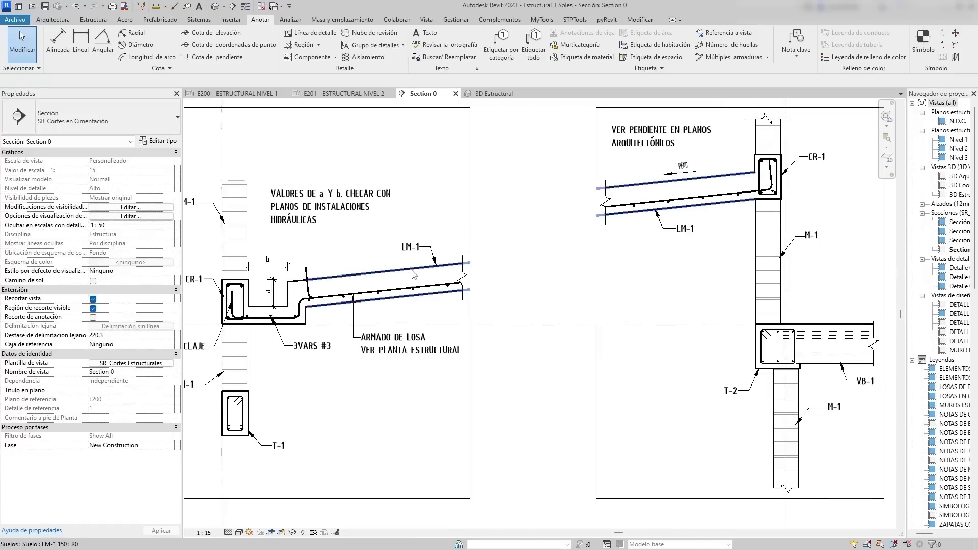
# Remove the hook at the gutter end of the LM-1 bottom bars in Section 0, temporarily revealing hidden elements to select the area reinforcement.
pyautogui.scroll(4, 414, 274)
pyautogui.click(392, 276)
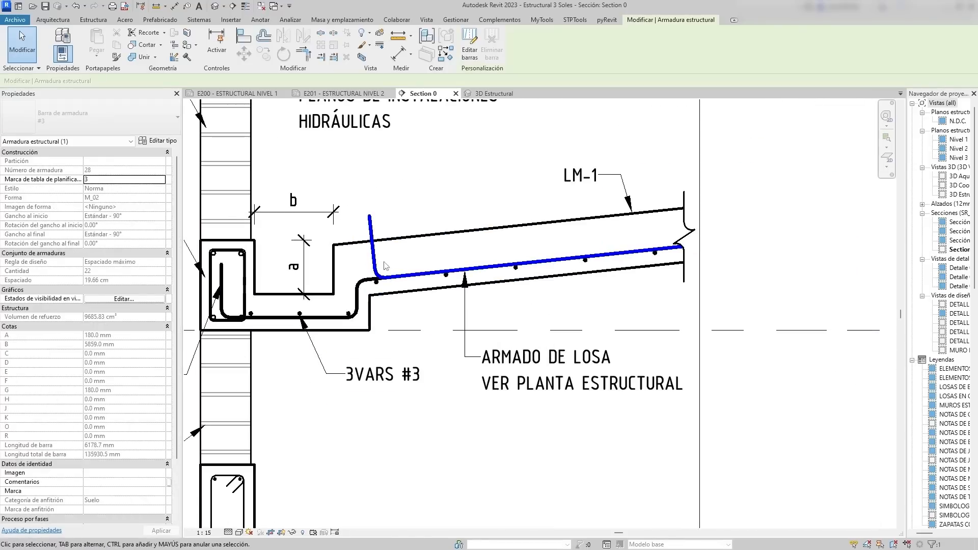
pyautogui.press('Escape')
pyautogui.press('r')
pyautogui.press('h')
pyautogui.click(437, 261)
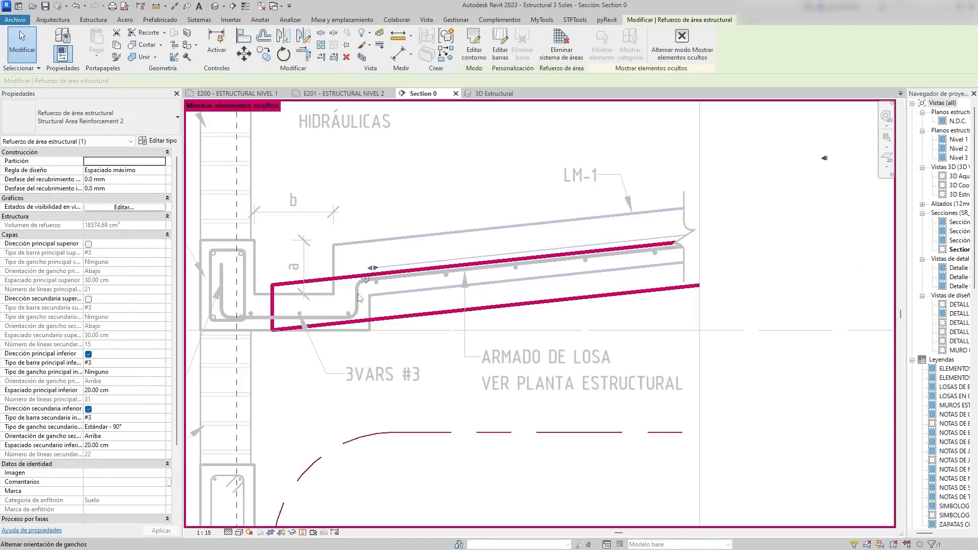
pyautogui.press('Escape')
pyautogui.press('r')
pyautogui.press('h')
pyautogui.scroll(-4, 424, 148)
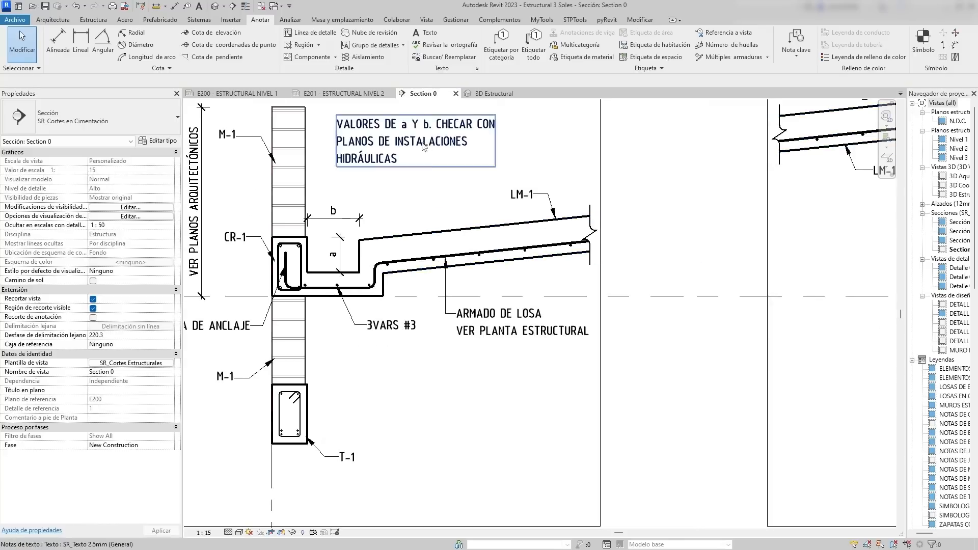
# Return to the E201 plan and examine the ends of the LM-1 slab's bottom-bar symbol.
pyautogui.click(346, 93)
pyautogui.moveTo(382, 376); pyautogui.dragTo(371, 454, button='middle')
pyautogui.moveTo(310, 334); pyautogui.dragTo(328, 252, button='middle')
pyautogui.scroll(5, 338, 353)
pyautogui.scroll(-4, 337, 352)
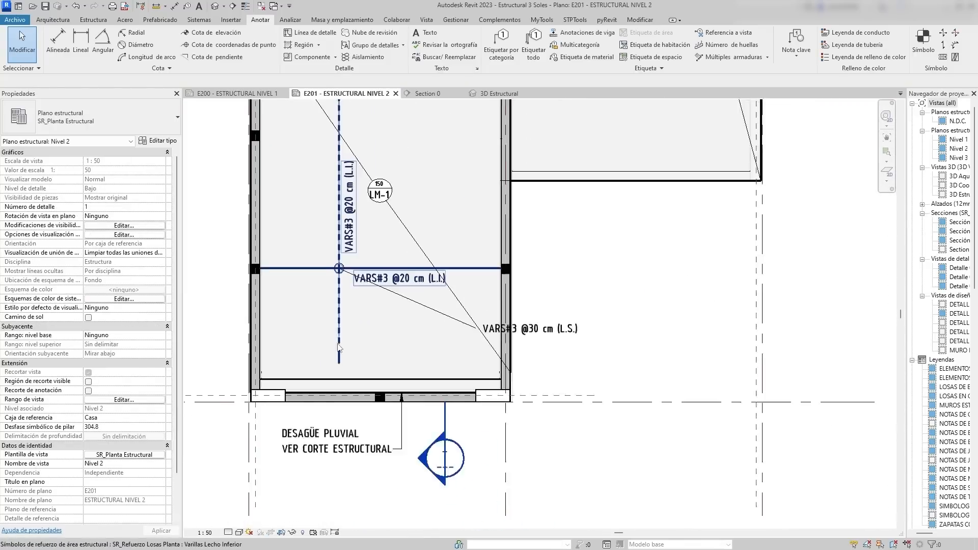
pyautogui.scroll(3, 338, 347)
pyautogui.scroll(-5, 310, 432)
pyautogui.scroll(3, 306, 427)
pyautogui.click(297, 291)
pyautogui.scroll(5, 261, 291)
pyautogui.scroll(-4, 285, 270)
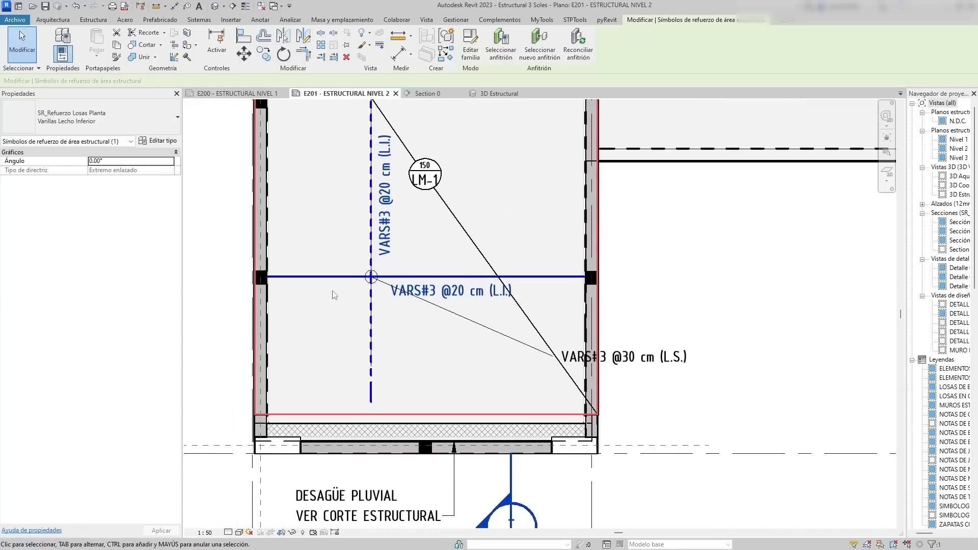
# Set the LM-1 area reinforcement's bottom main hook type to Estándar - 90°.
pyautogui.scroll(-1, 348, 274)
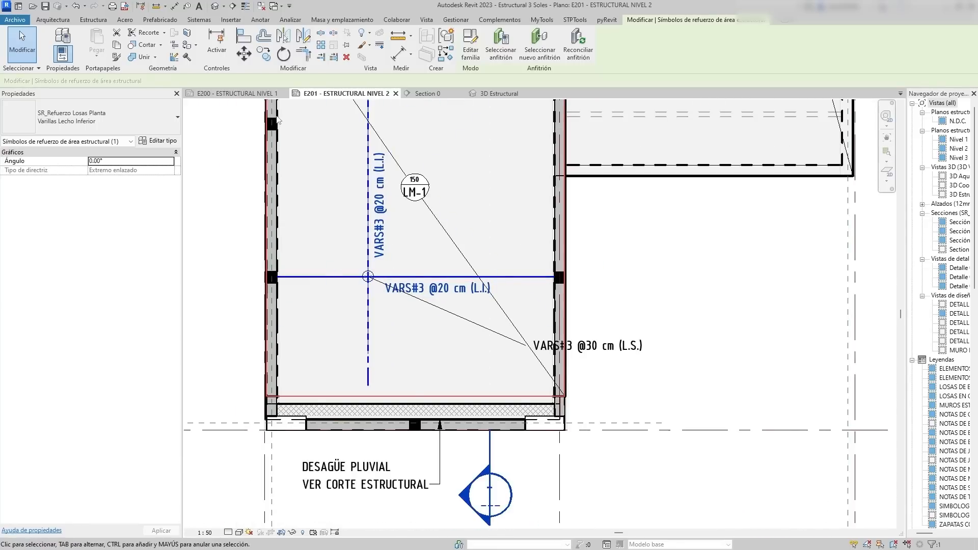
pyautogui.click(289, 332)
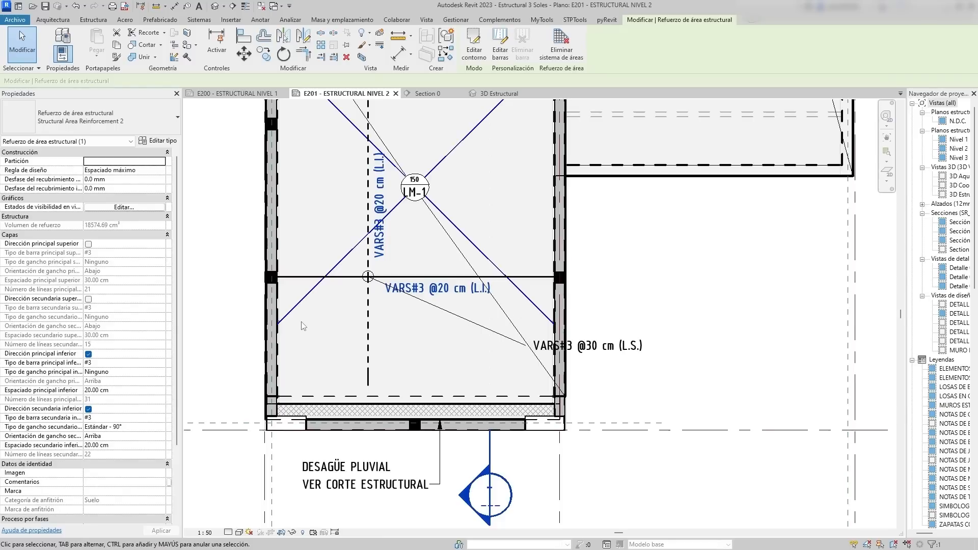
pyautogui.click(161, 372)
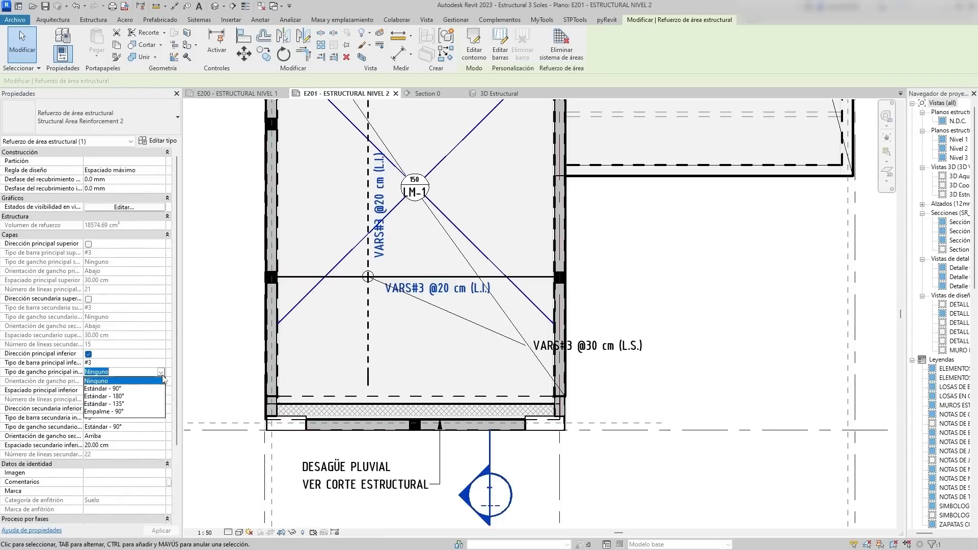
pyautogui.click(110, 389)
pyautogui.click(420, 357)
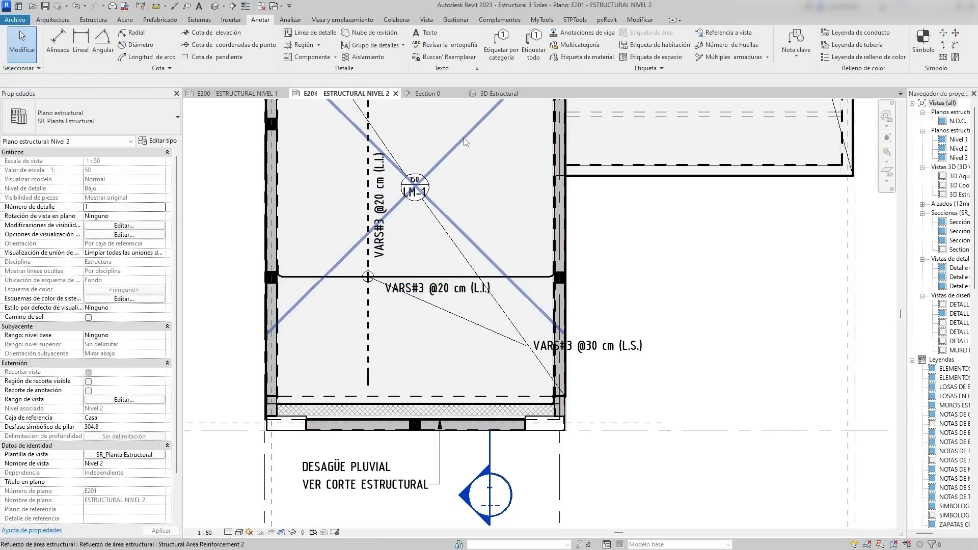
# Edit the LM-1 area reinforcement contour, moving both side boundary lines inward from the walls' outer faces, and finish the sketch.
pyautogui.click(464, 142)
pyautogui.doubleClick(465, 142)
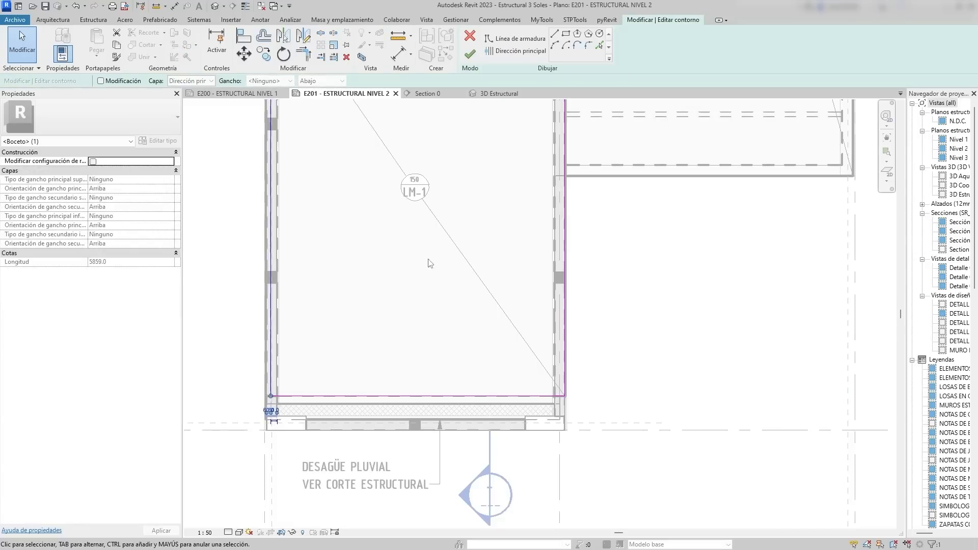
pyautogui.scroll(1, 275, 270)
pyautogui.scroll(1, 210, 249)
pyautogui.scroll(-3, 383, 250)
pyautogui.scroll(2, 542, 245)
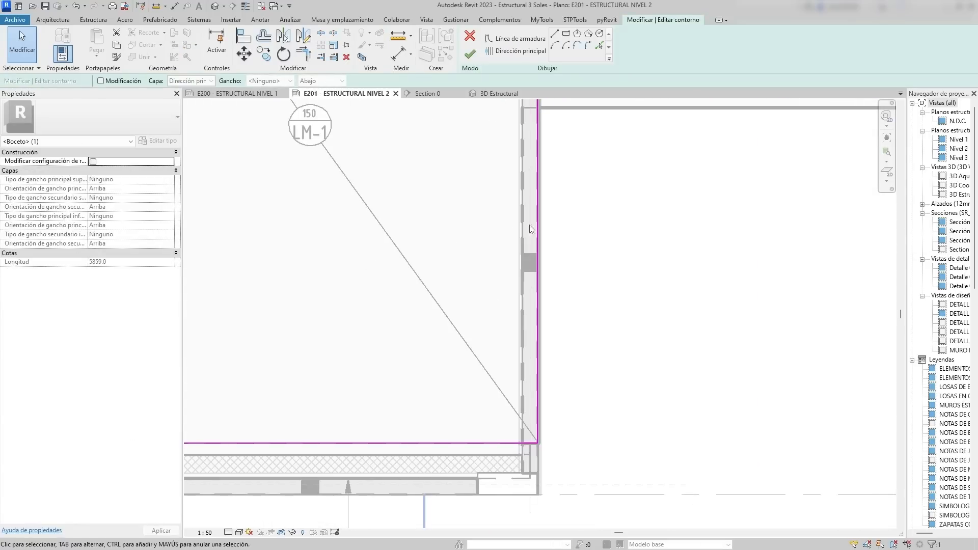
pyautogui.scroll(-4, 433, 233)
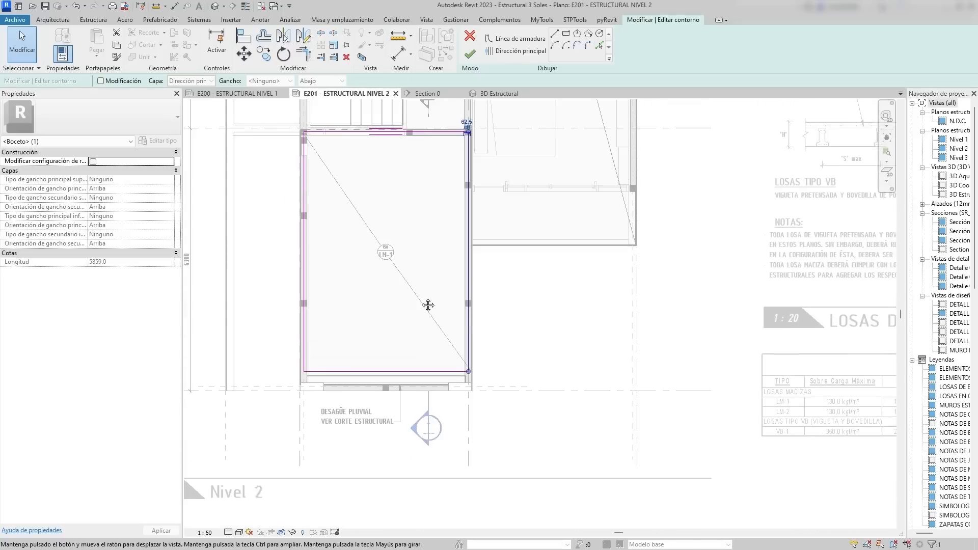
pyautogui.moveTo(427, 305); pyautogui.dragTo(429, 310, button='middle')
pyautogui.click(469, 54)
pyautogui.click(536, 308)
pyautogui.scroll(2, 350, 326)
pyautogui.scroll(-1, 346, 330)
pyautogui.moveTo(347, 329)
pyautogui.mouseDown(button='middle')
pyautogui.moveTo(269, 366)
pyautogui.moveTo(296, 331)
pyautogui.mouseUp(button='middle')
pyautogui.click(462, 395)
pyautogui.click(470, 403)
# Move the LM-1 span direction symbol up toward the slab's right wall, away from the reinforcement tags.
pyautogui.scroll(2, 334, 356)
pyautogui.scroll(-1, 402, 333)
pyautogui.moveTo(407, 334); pyautogui.dragTo(366, 349, button='middle')
pyautogui.scroll(2, 342, 322)
pyautogui.scroll(-2, 342, 322)
pyautogui.moveTo(311, 239); pyautogui.dragTo(343, 195)
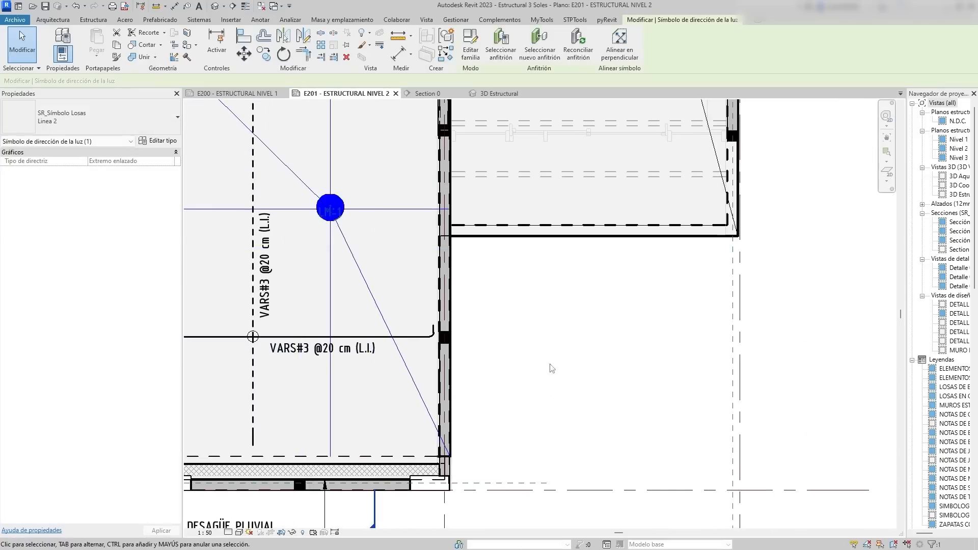
pyautogui.click(549, 364)
# Align the LM-1 span direction symbol perpendicular to the slab's left wall.
pyautogui.scroll(-3, 412, 369)
pyautogui.moveTo(414, 372); pyautogui.dragTo(477, 349, button='middle')
pyautogui.scroll(4, 407, 316)
pyautogui.moveTo(347, 203); pyautogui.dragTo(286, 319, button='middle')
pyautogui.scroll(-1, 376, 282)
pyautogui.moveTo(375, 282); pyautogui.dragTo(417, 258, button='middle')
pyautogui.scroll(3, 408, 271)
pyautogui.click(414, 270)
pyautogui.scroll(-4, 443, 274)
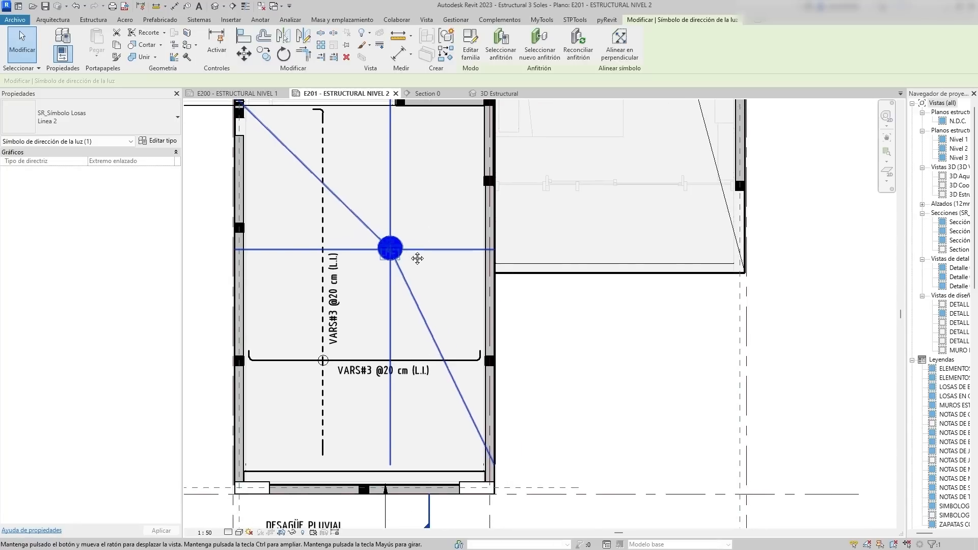
pyautogui.click(626, 51)
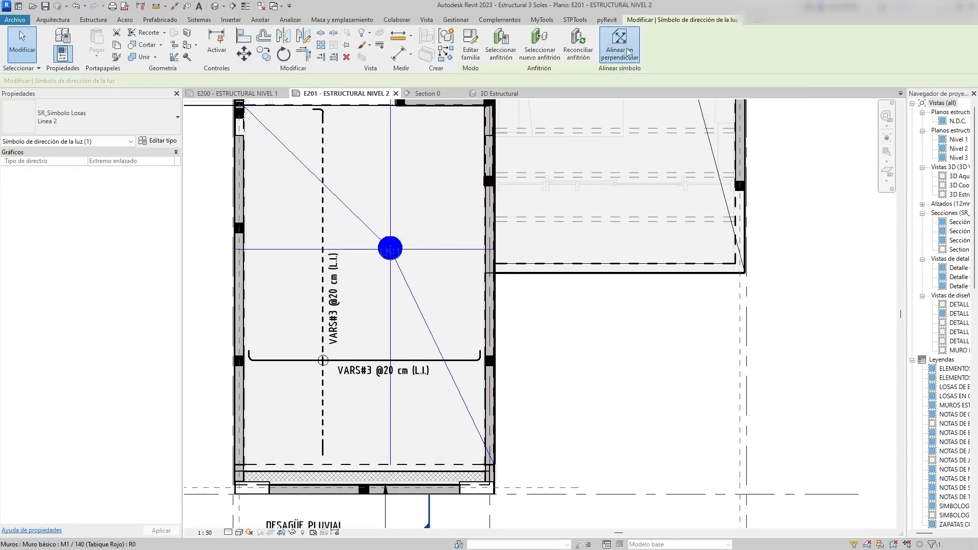
pyautogui.click(245, 280)
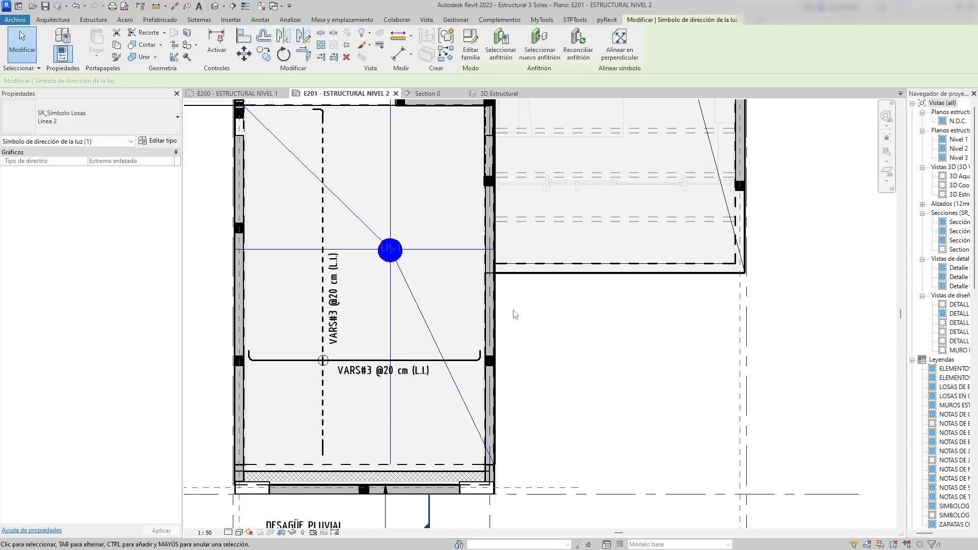
pyautogui.click(536, 322)
pyautogui.scroll(5, 386, 249)
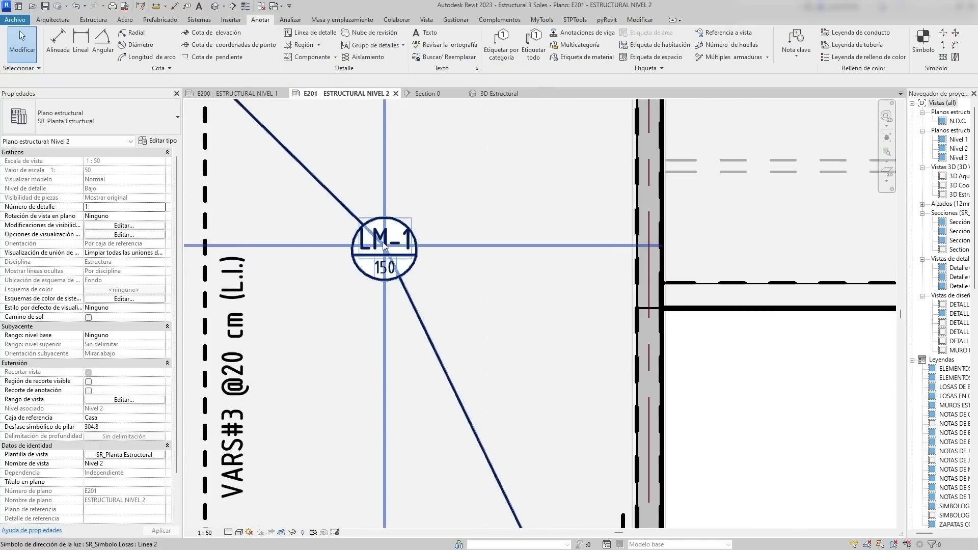
# Deactivate the plan view on the sheet and examine the LM-1 row of TABLA DE LOSAS DE ESTRUCTURA against the reinforcement drawn in plan.
pyautogui.scroll(-8, 399, 243)
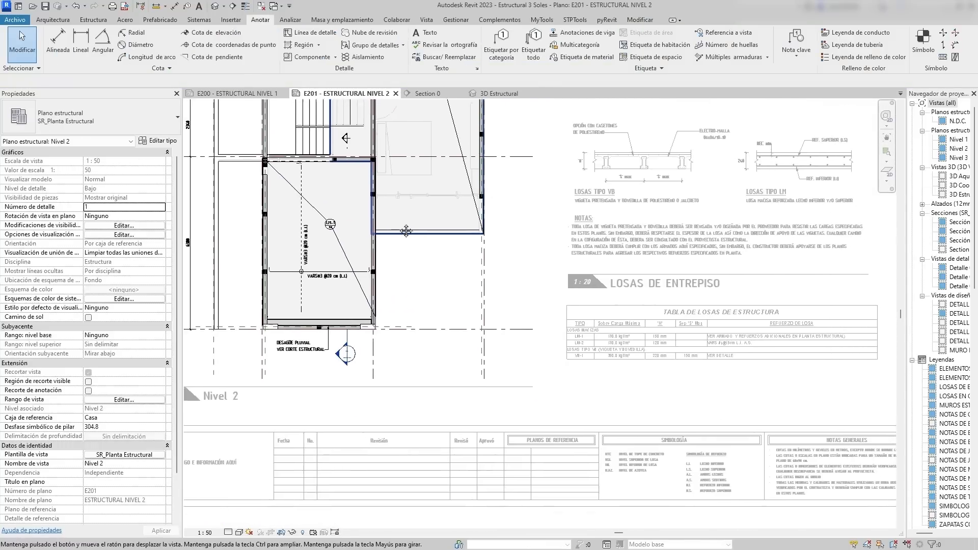
pyautogui.scroll(1, 519, 293)
pyautogui.doubleClick(608, 343)
pyautogui.moveTo(533, 288); pyautogui.dragTo(353, 267, button='middle')
pyautogui.scroll(1, 353, 267)
pyautogui.scroll(-2, 417, 292)
pyautogui.moveTo(511, 321); pyautogui.dragTo(480, 268, button='middle')
pyautogui.scroll(4, 365, 217)
pyautogui.scroll(-2, 413, 245)
pyautogui.scroll(2, 576, 311)
pyautogui.moveTo(570, 310); pyautogui.dragTo(397, 283, button='middle')
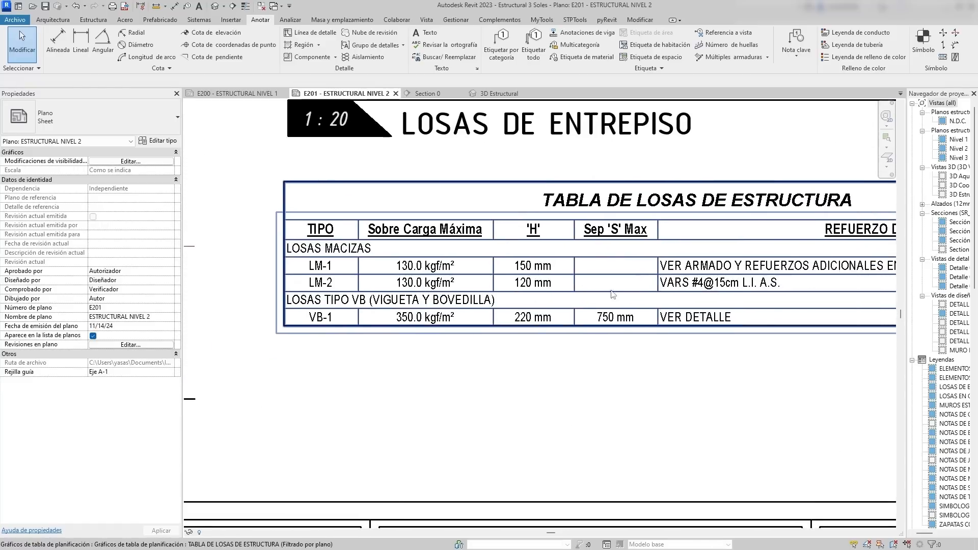
pyautogui.moveTo(611, 290); pyautogui.dragTo(476, 272, button='middle')
pyautogui.moveTo(565, 271); pyautogui.dragTo(489, 268, button='middle')
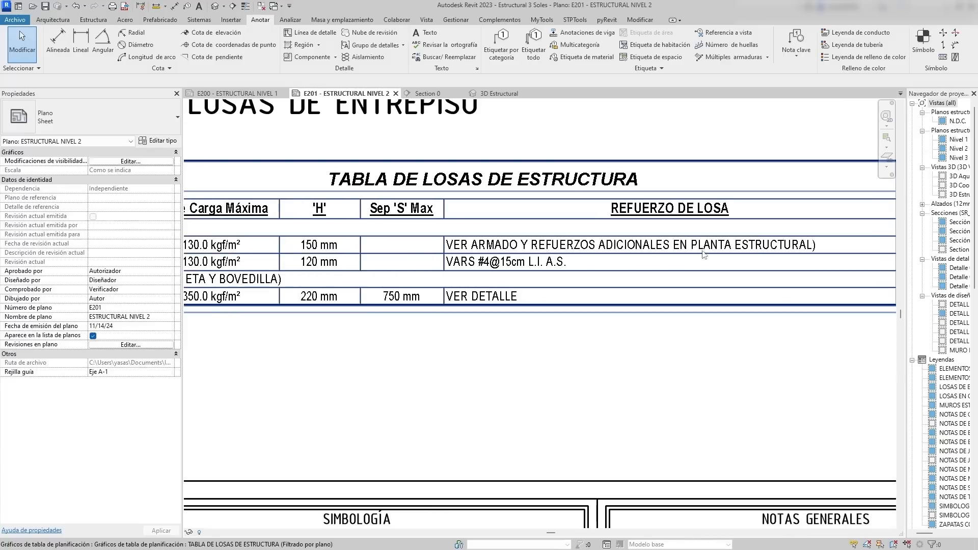
pyautogui.scroll(-3, 806, 261)
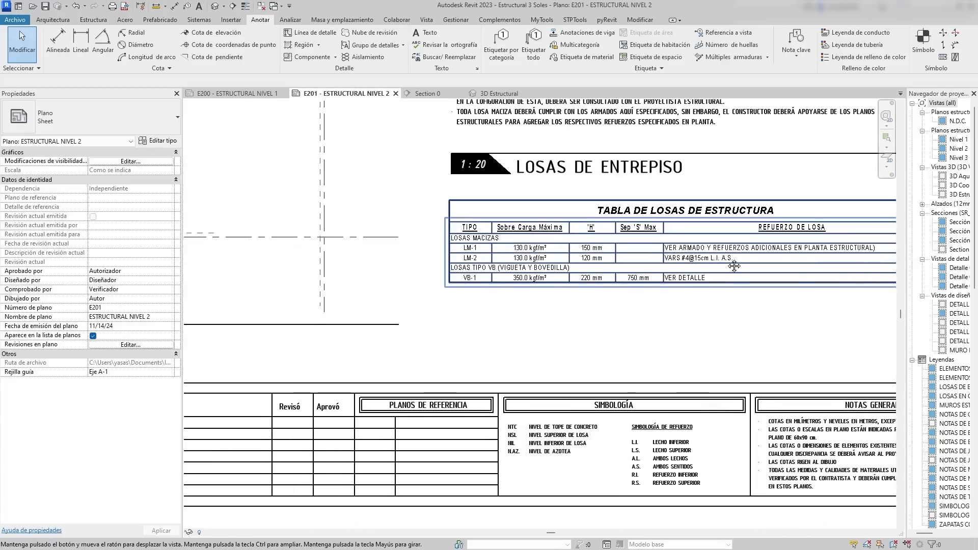
pyautogui.scroll(2, 592, 250)
pyautogui.scroll(1, 592, 249)
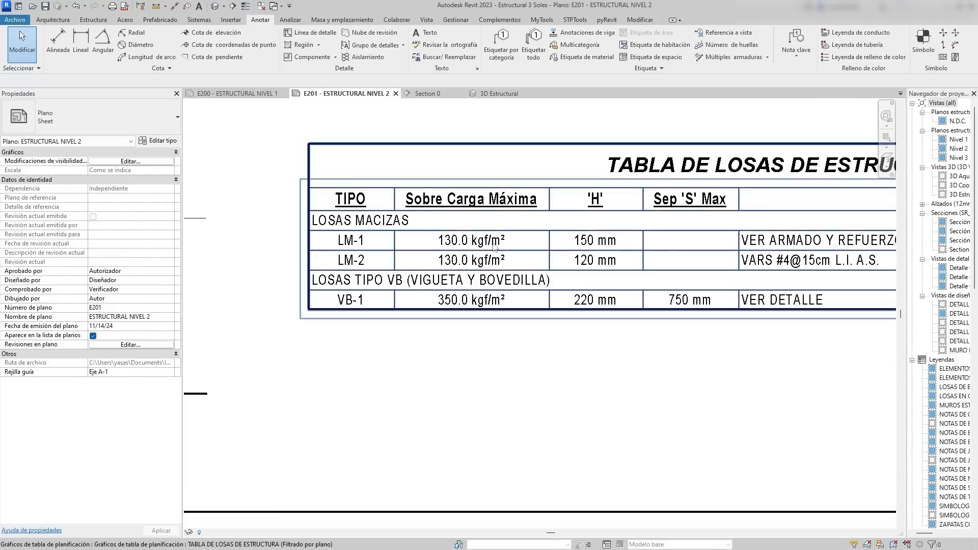
pyautogui.scroll(-2, 412, 253)
pyautogui.scroll(-5, 435, 239)
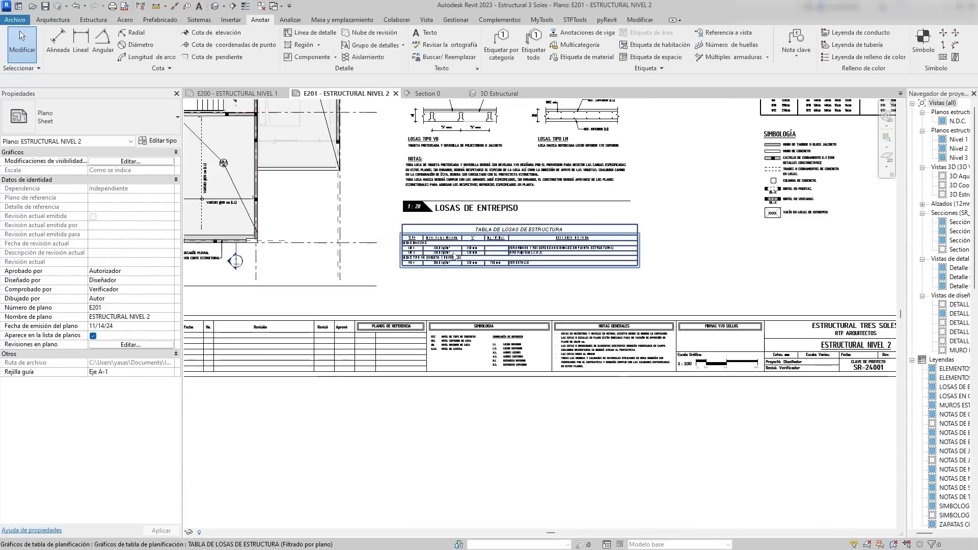
pyautogui.scroll(6, 404, 323)
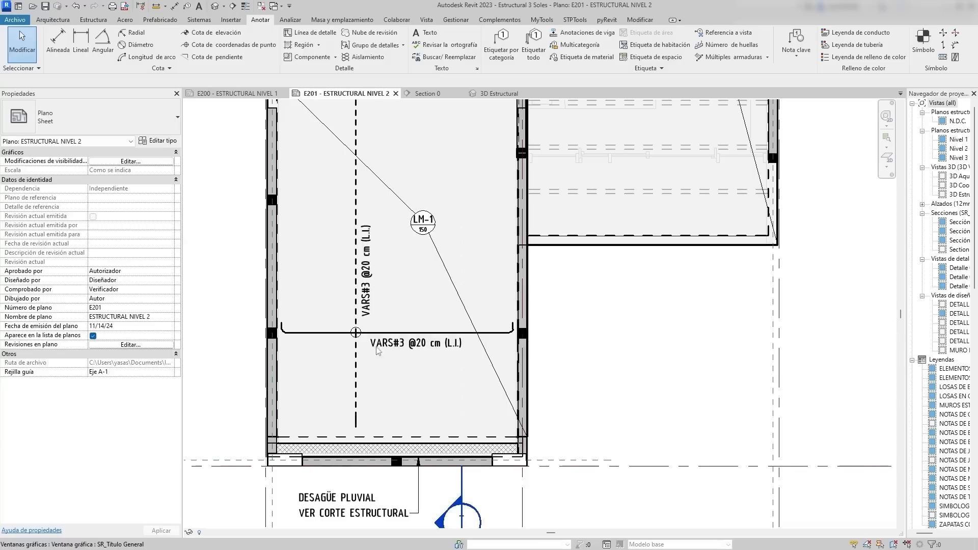
pyautogui.scroll(-3, 381, 344)
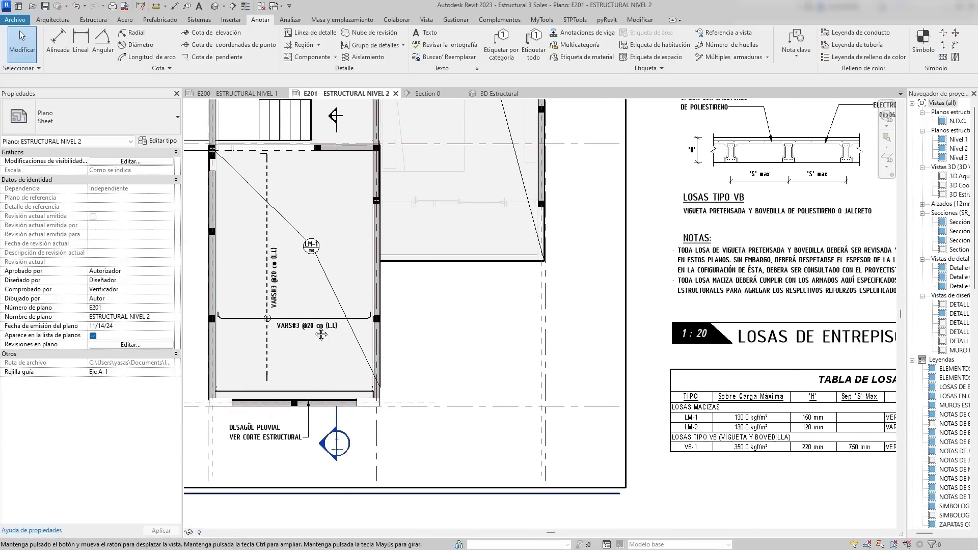
# Locate the SIMBOLOGÍA DE REFUERZO EN PLANTA legend in the project browser and move the sheet's SIMBOLOGÍA viewport up beside NOTAS DE ESTR. DE CONCRETO.
pyautogui.click(420, 320)
pyautogui.scroll(-4, 422, 319)
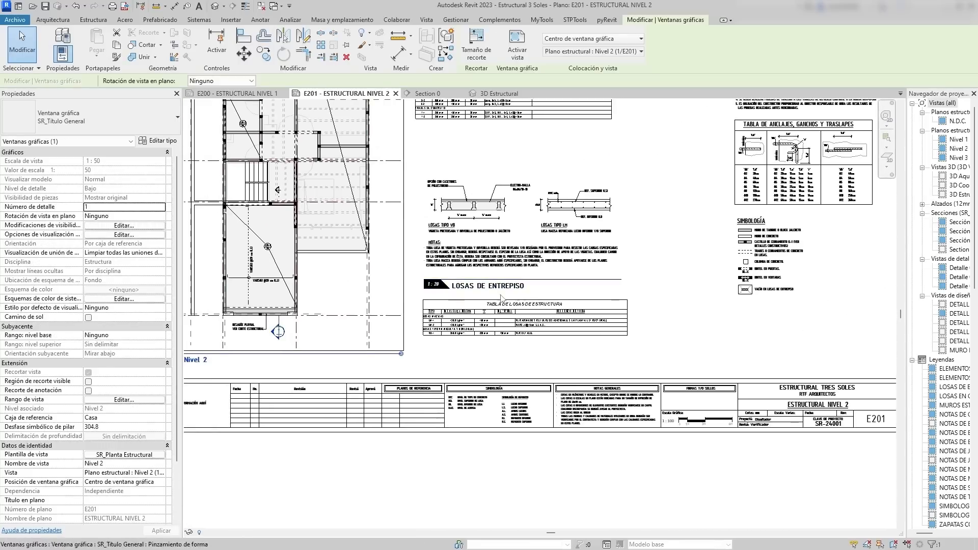
pyautogui.moveTo(798, 269); pyautogui.dragTo(798, 269)
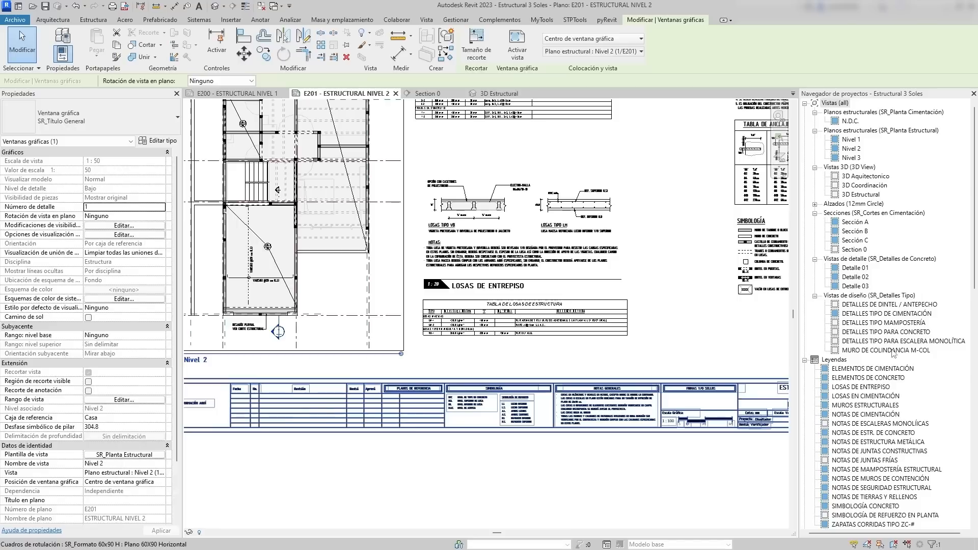
pyautogui.scroll(-5, 890, 387)
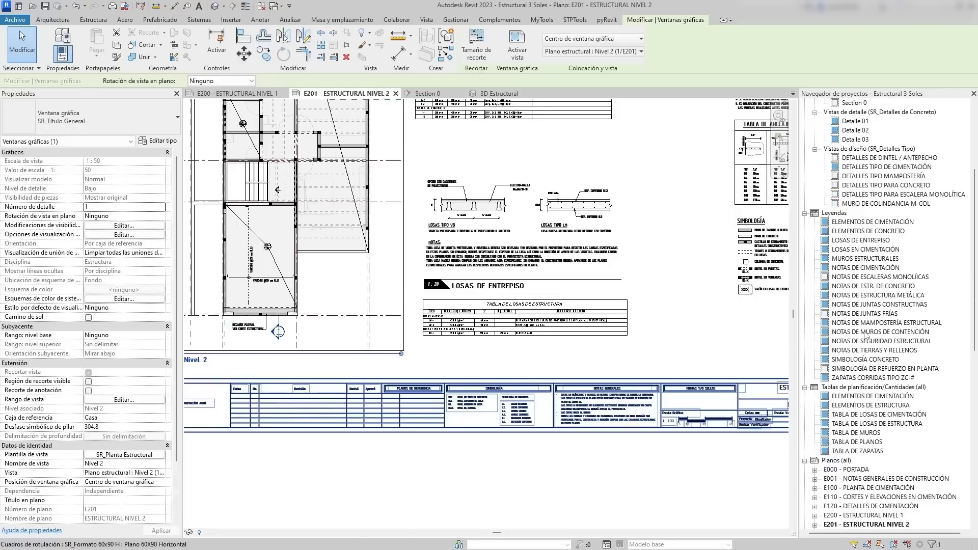
pyautogui.click(894, 370)
pyautogui.scroll(-1, 604, 301)
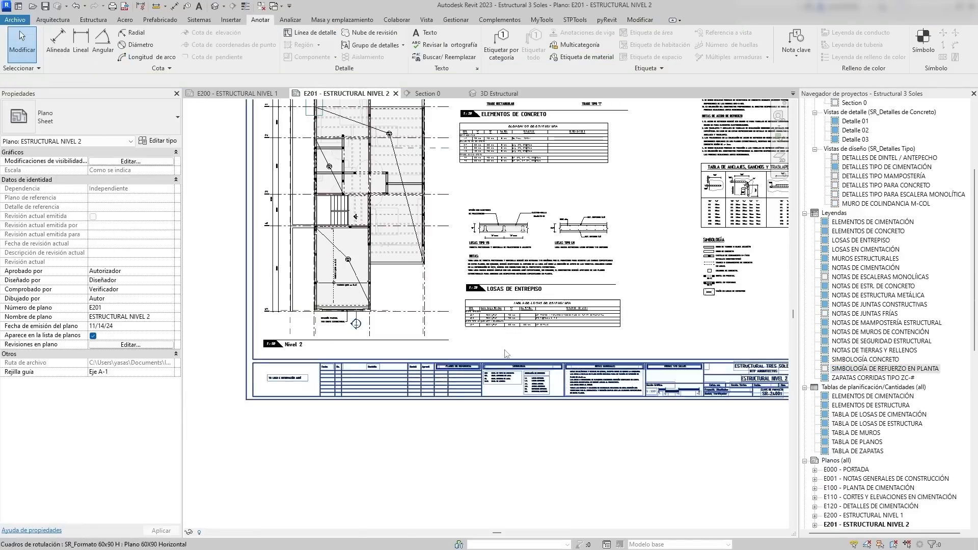
pyautogui.moveTo(624, 306); pyautogui.dragTo(422, 400, button='middle')
pyautogui.moveTo(532, 361); pyautogui.dragTo(468, 157)
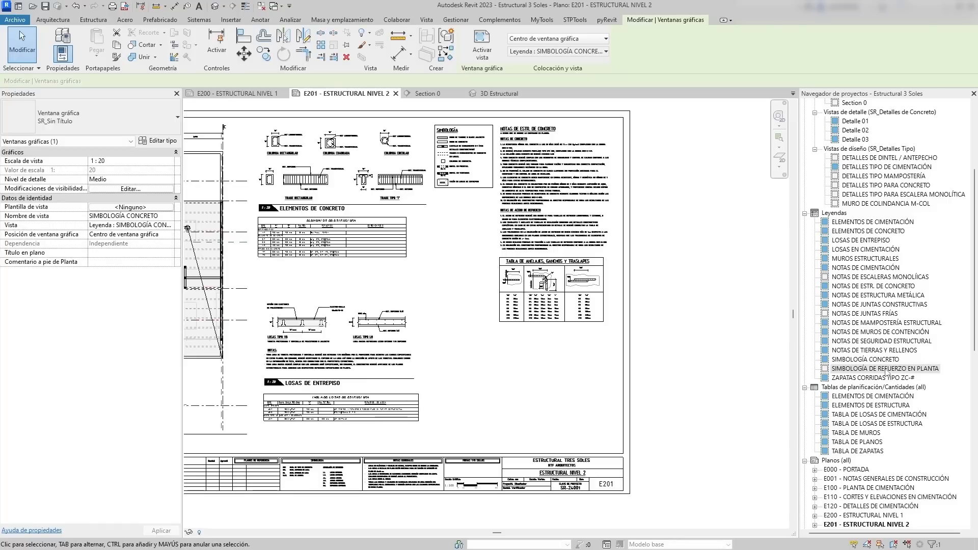
# Place the SIMBOLOGÍA DE REFUERZO EN PLANTA legend below the TABLA DE ANCLAJES, GANCHOS Y TRASLAPES and set its viewport type to SR_Sin Título.
pyautogui.moveTo(885, 369); pyautogui.dragTo(502, 377)
pyautogui.click(556, 388)
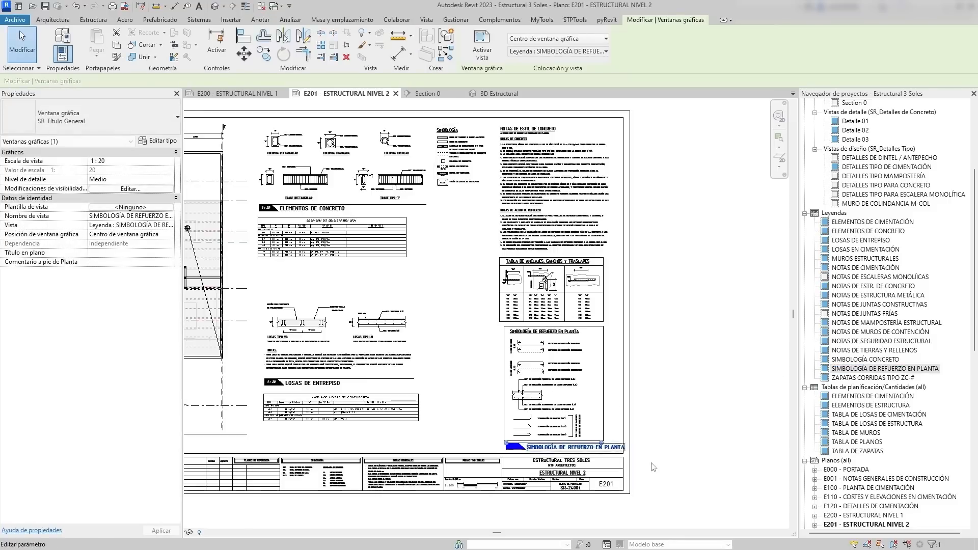
pyautogui.click(120, 127)
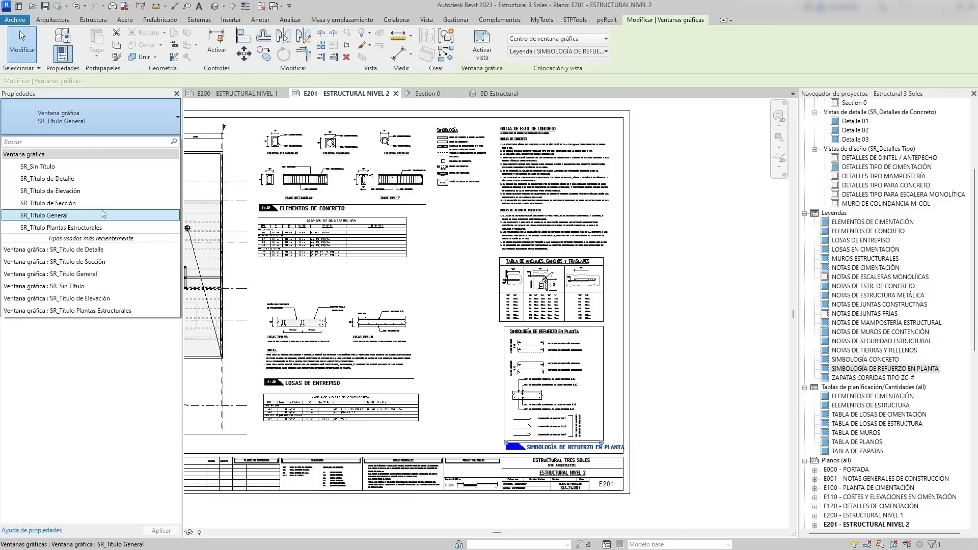
pyautogui.click(37, 167)
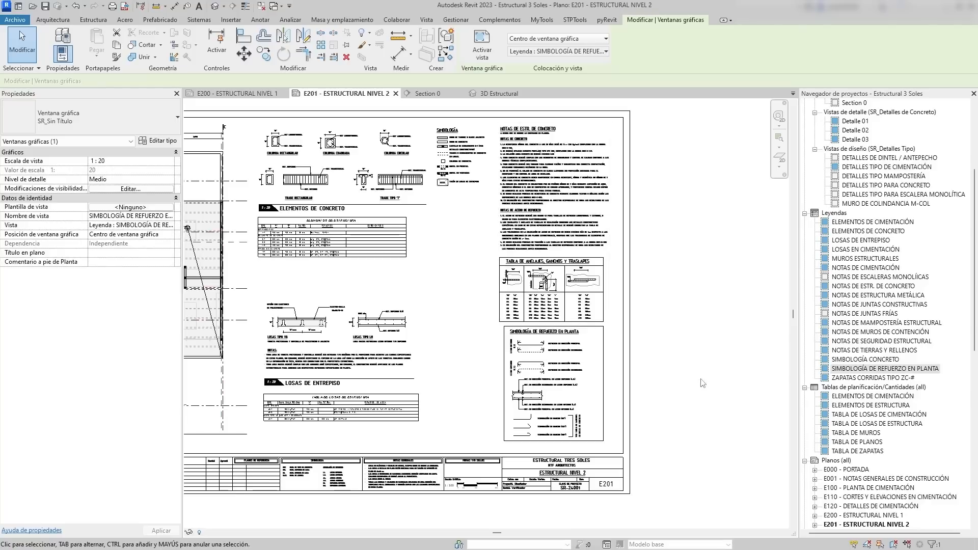
pyautogui.click(654, 397)
# Examine the legend's bar symbols for principal and secondary reinforcement in the lower (L.I.) and upper (L.S.) beds.
pyautogui.scroll(5, 535, 399)
pyautogui.moveTo(561, 406); pyautogui.dragTo(428, 369, button='middle')
pyautogui.scroll(3, 397, 226)
pyautogui.moveTo(364, 227); pyautogui.dragTo(339, 260, button='middle')
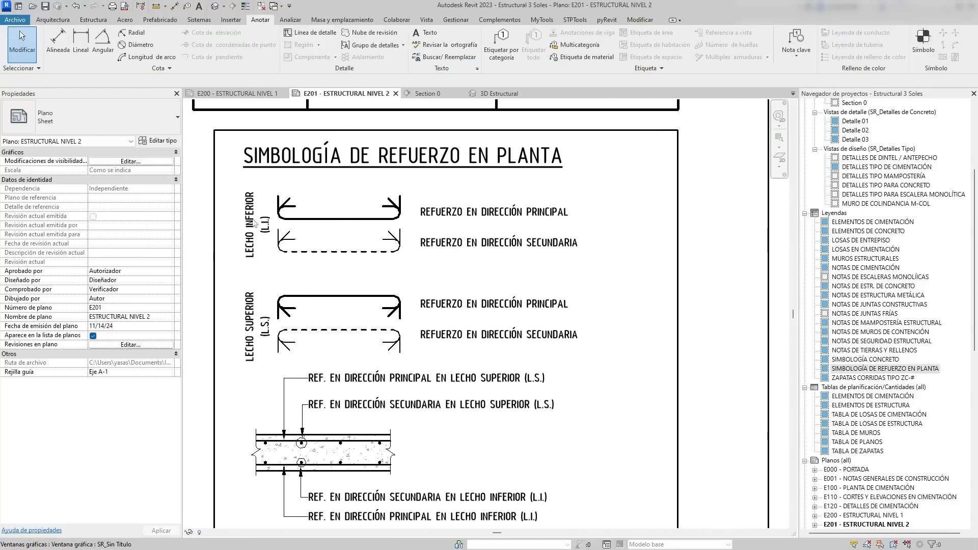
pyautogui.scroll(2, 270, 229)
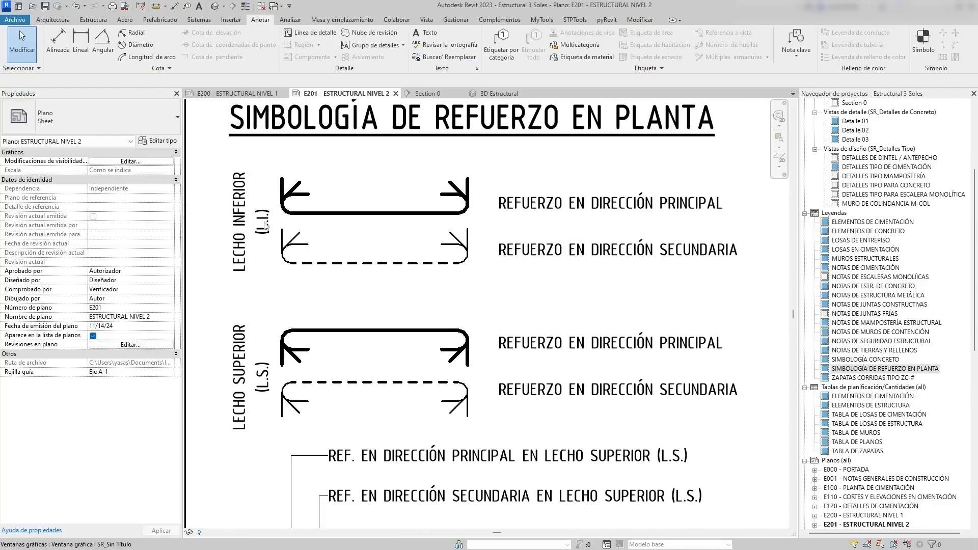
pyautogui.scroll(-3, 274, 304)
pyautogui.scroll(3, 223, 339)
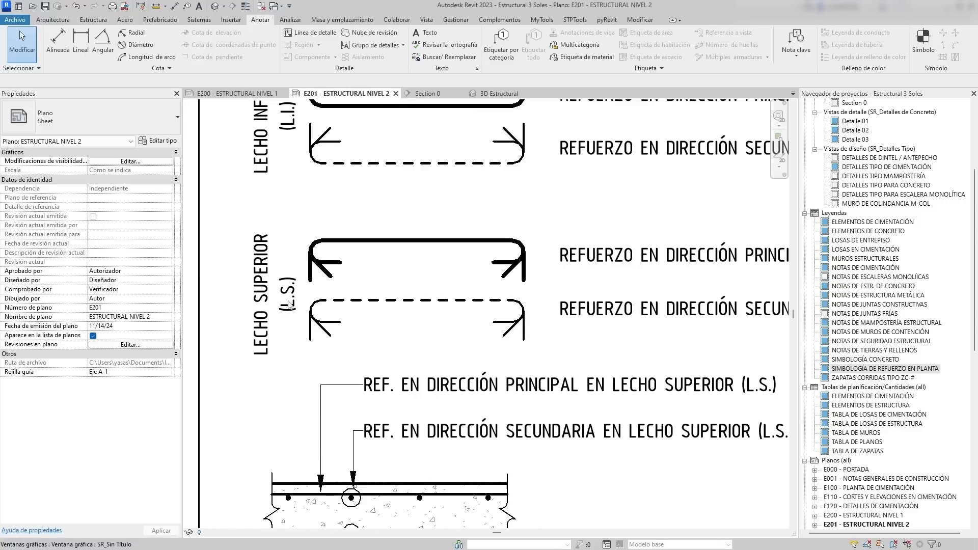
pyautogui.scroll(-3, 289, 304)
pyautogui.scroll(1, 334, 219)
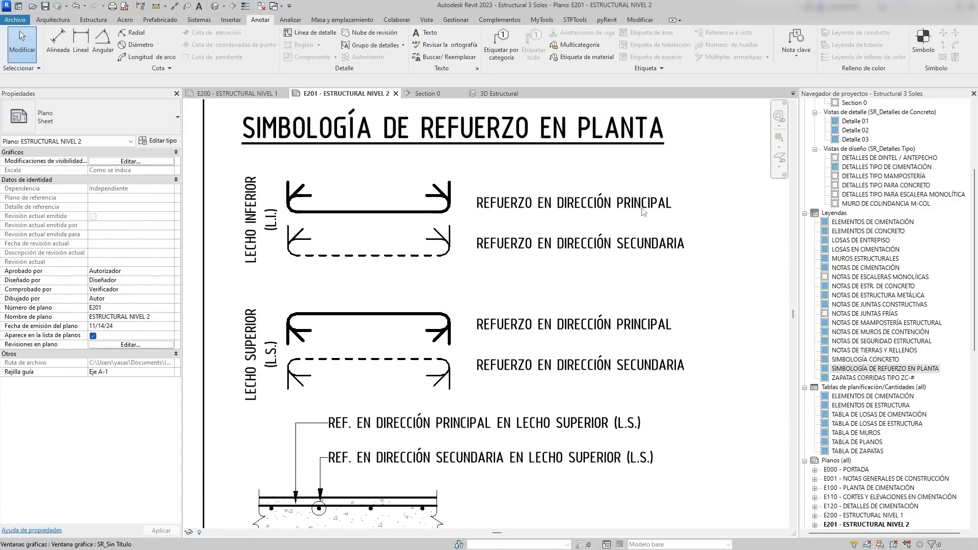
pyautogui.scroll(-2, 549, 232)
pyautogui.scroll(2, 550, 213)
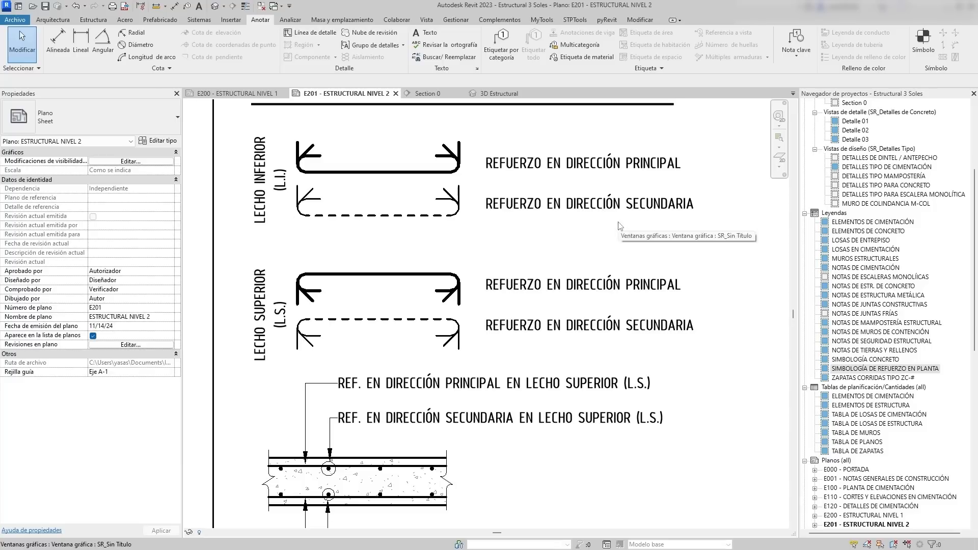
# Examine the legend's slab section callouts locating principal and secondary bars in each bed, and the hook termination symbols.
pyautogui.scroll(-5, 620, 222)
pyautogui.moveTo(613, 255); pyautogui.dragTo(533, 172, button='middle')
pyautogui.scroll(3, 501, 290)
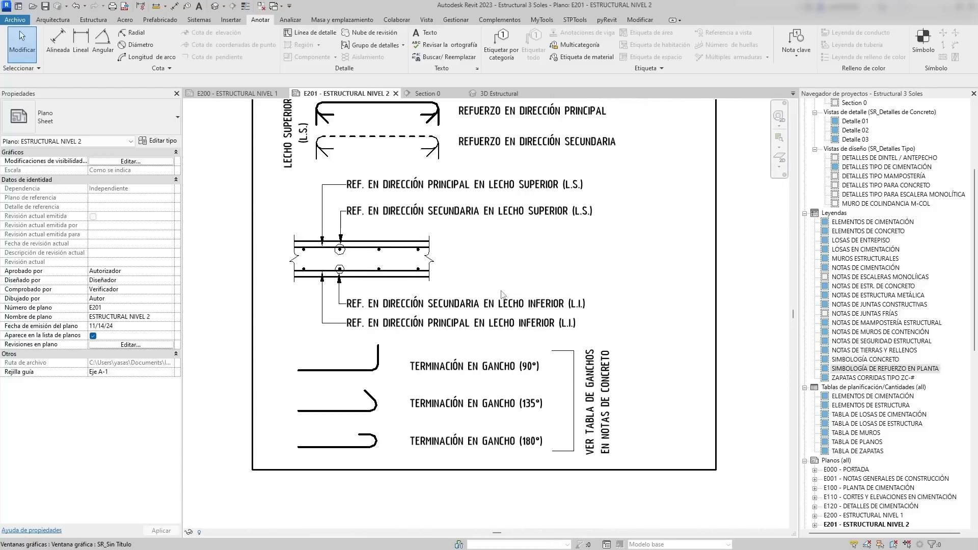
pyautogui.moveTo(501, 293); pyautogui.dragTo(525, 315, button='middle')
pyautogui.scroll(2, 443, 269)
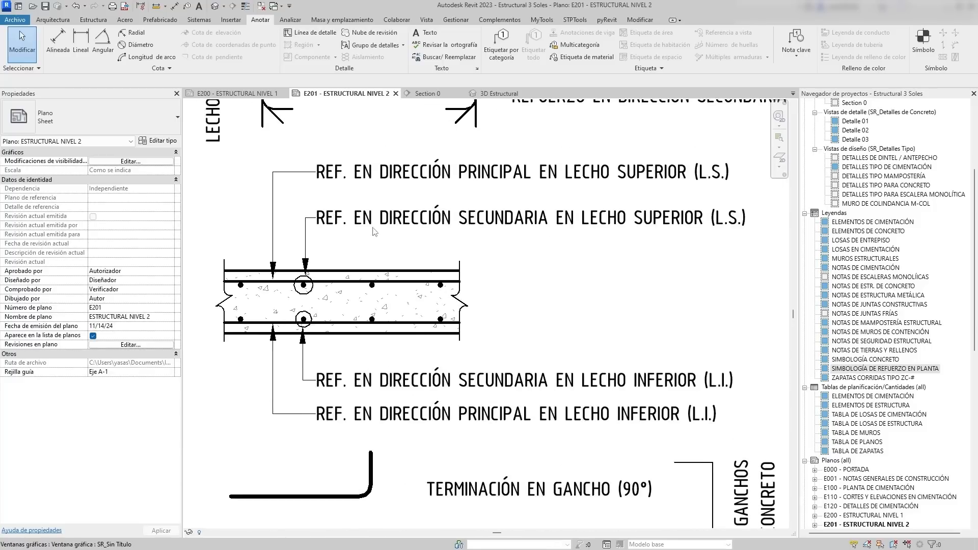
pyautogui.scroll(-1, 596, 181)
pyautogui.moveTo(596, 181); pyautogui.dragTo(598, 166, button='middle')
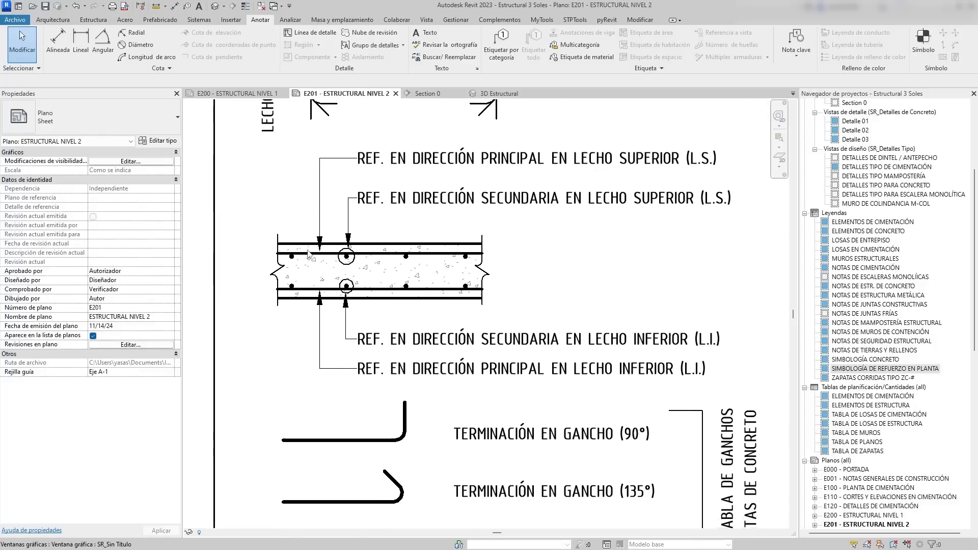
pyautogui.scroll(1, 311, 250)
pyautogui.moveTo(625, 405); pyautogui.dragTo(559, 405, button='middle')
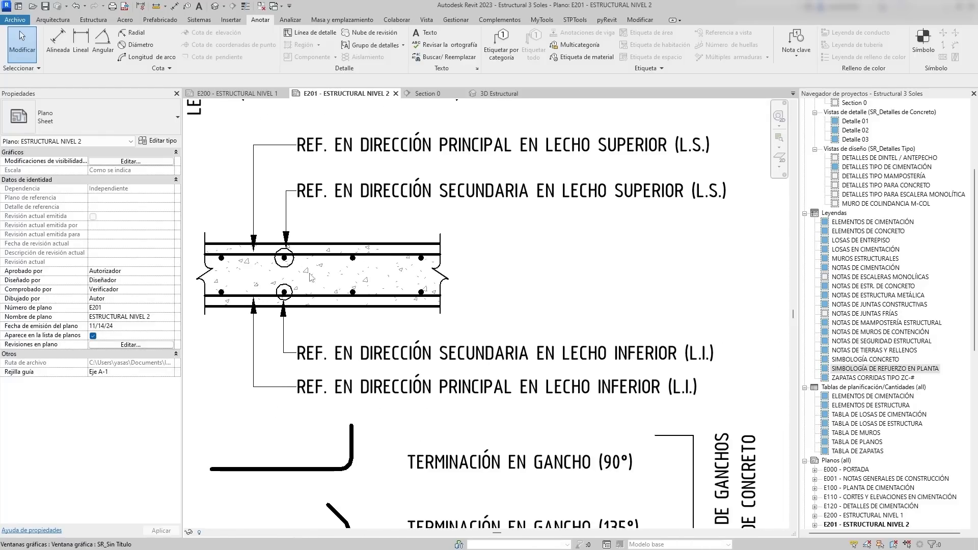
# Add a leadered note reading VER SIMBOLOGÍA DE REFUERZO EN PLANTA to the LM-1 slab's horizontal bar in the Nivel 2 plan.
pyautogui.scroll(-4, 310, 275)
pyautogui.scroll(5, 390, 274)
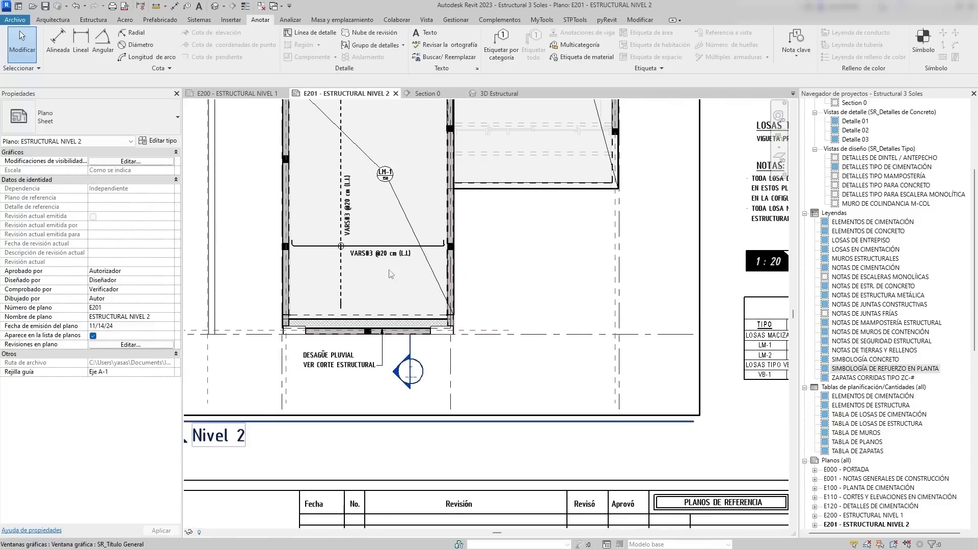
pyautogui.scroll(1, 336, 269)
pyautogui.press('t')
pyautogui.press('x')
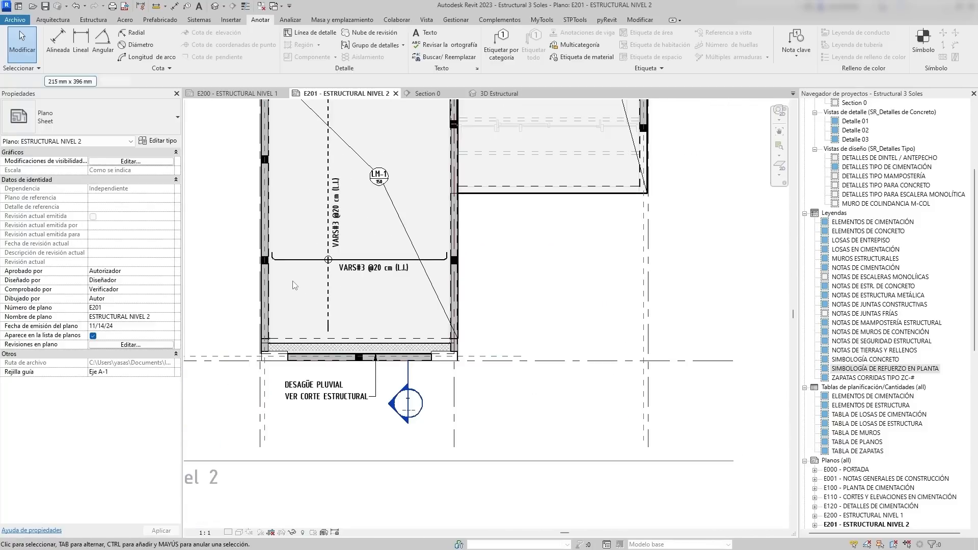
pyautogui.moveTo(341, 293); pyautogui.dragTo(318, 287, button='middle')
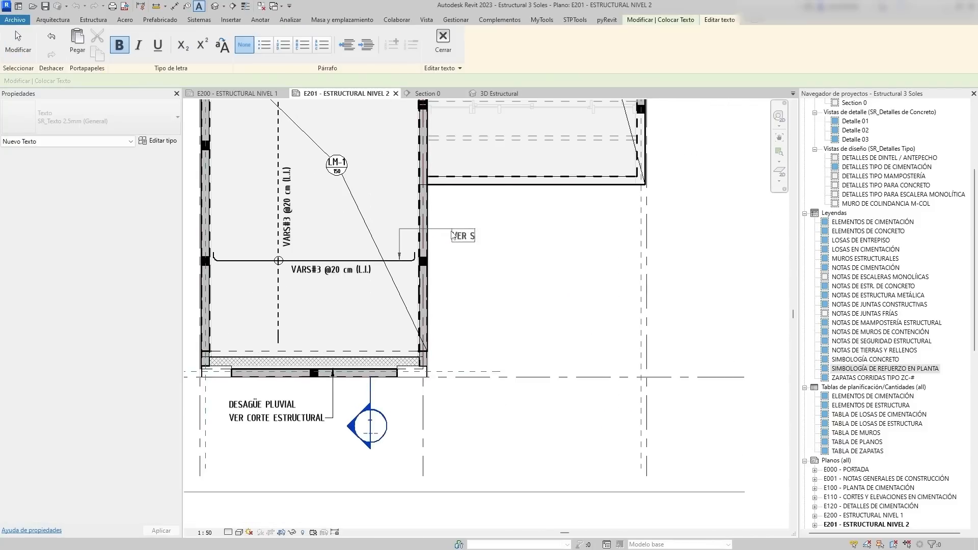
pyautogui.click(445, 261)
pyautogui.moveTo(612, 230); pyautogui.dragTo(543, 234)
pyautogui.click(502, 315)
# Tag all untagged structural columns in the Nivel 2 plan using the SR_Tag Columnas : 45 GRADOS tag.
pyautogui.scroll(-2, 502, 314)
pyautogui.moveTo(502, 314); pyautogui.dragTo(418, 377, button='middle')
pyautogui.scroll(-1, 227, 262)
pyautogui.scroll(2, 528, 316)
pyautogui.scroll(-2, 420, 375)
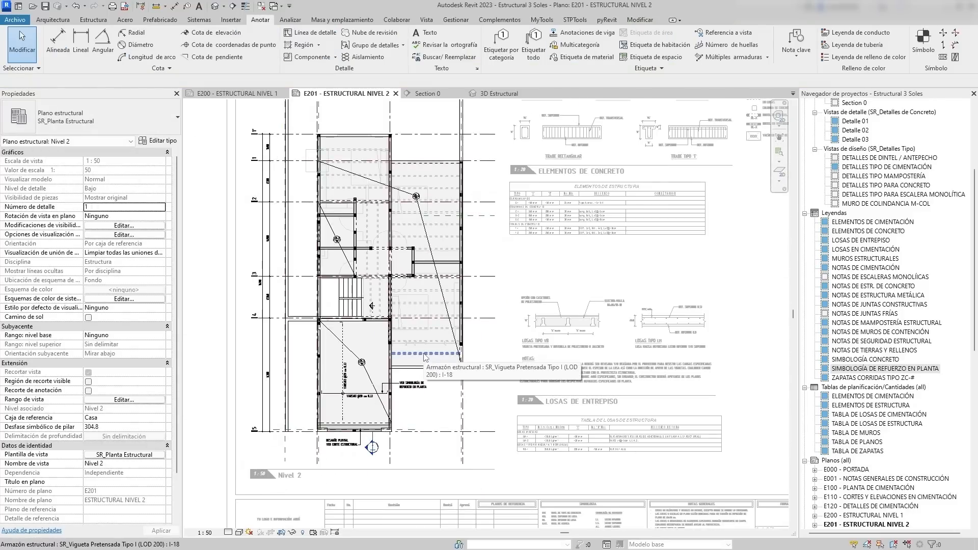
pyautogui.press('t')
pyautogui.press('g')
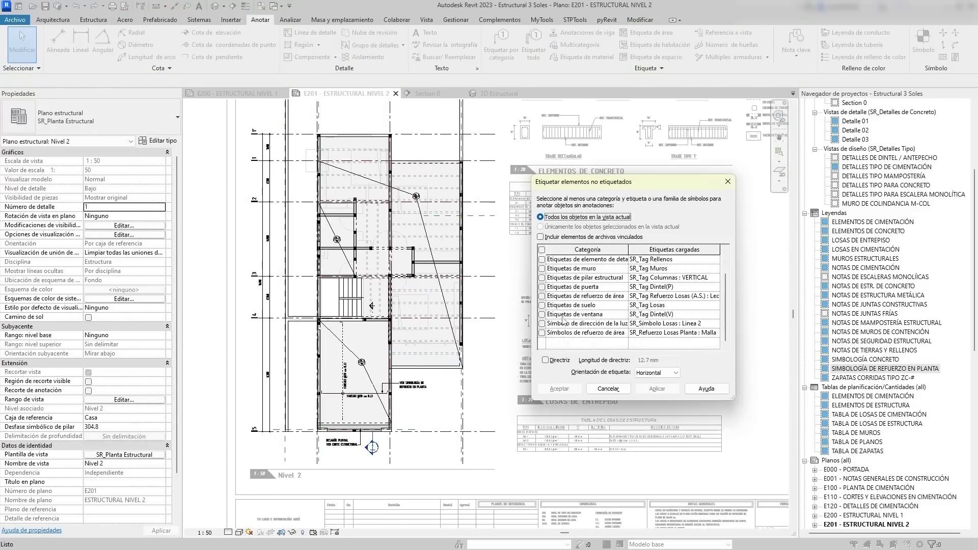
pyautogui.scroll(1, 563, 321)
pyautogui.click(715, 306)
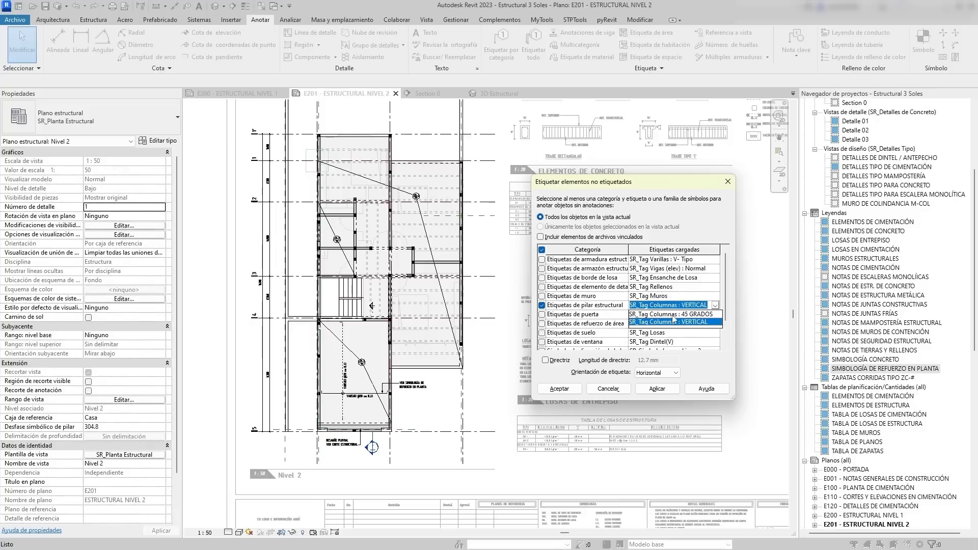
pyautogui.click(677, 320)
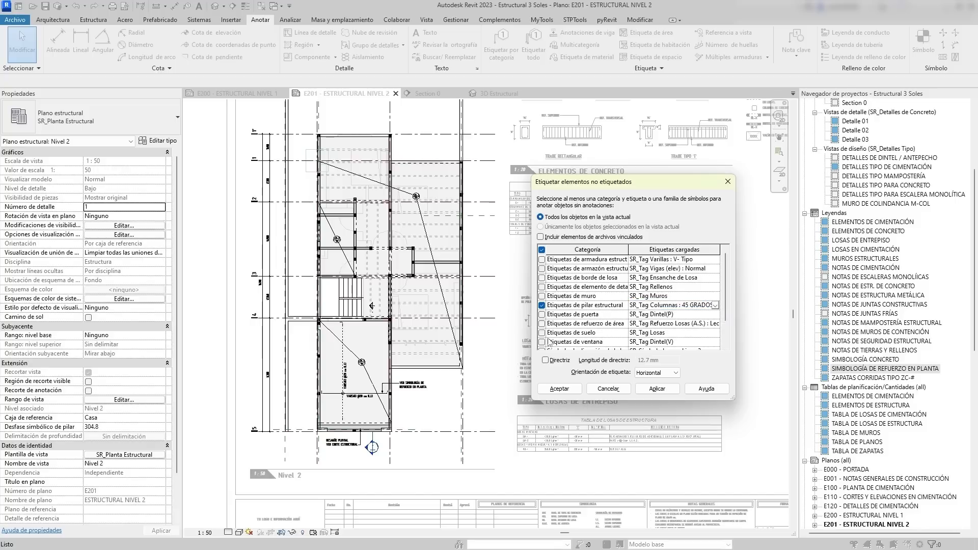
pyautogui.click(560, 391)
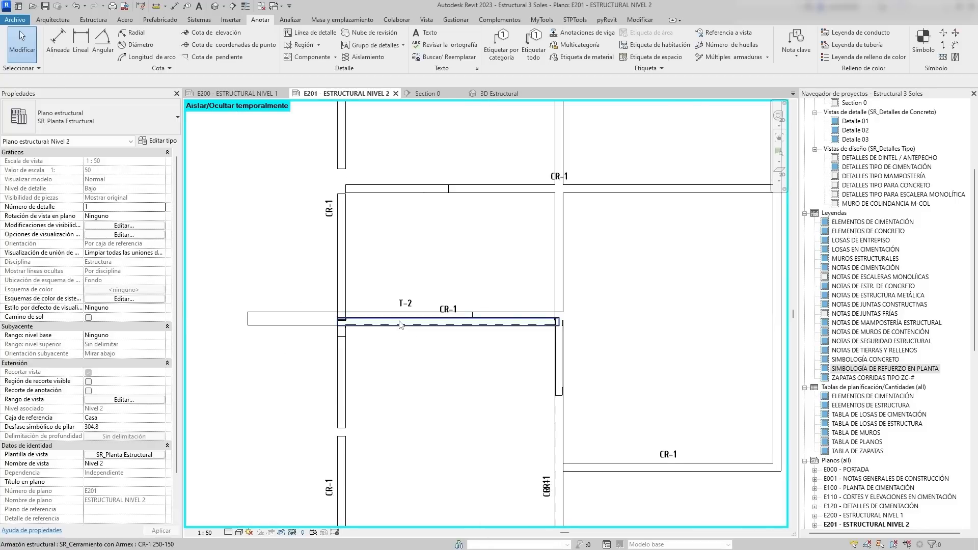
# Check the CR-1 250-150 beam next to the T-2 beam by selecting it in plan and viewing it in Section 0.
pyautogui.click(401, 323)
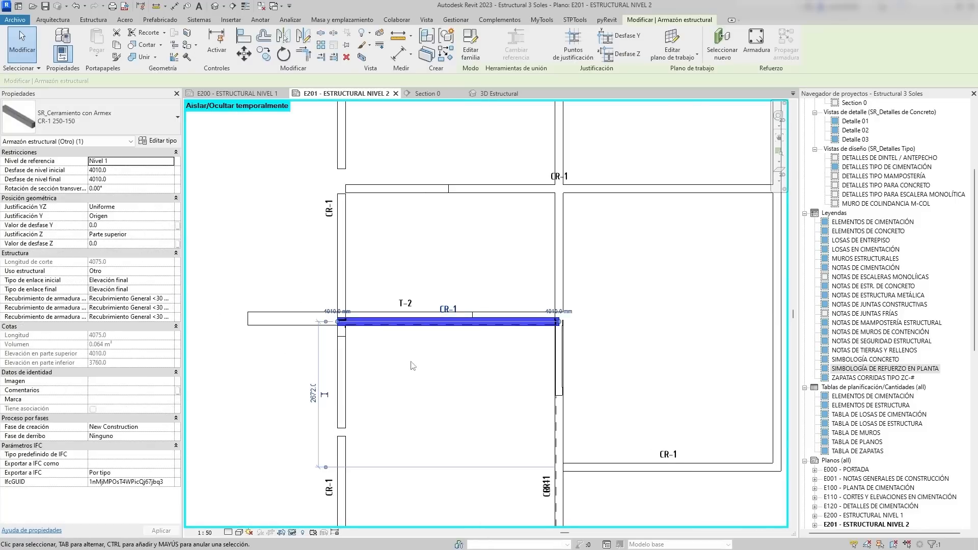
pyautogui.click(428, 94)
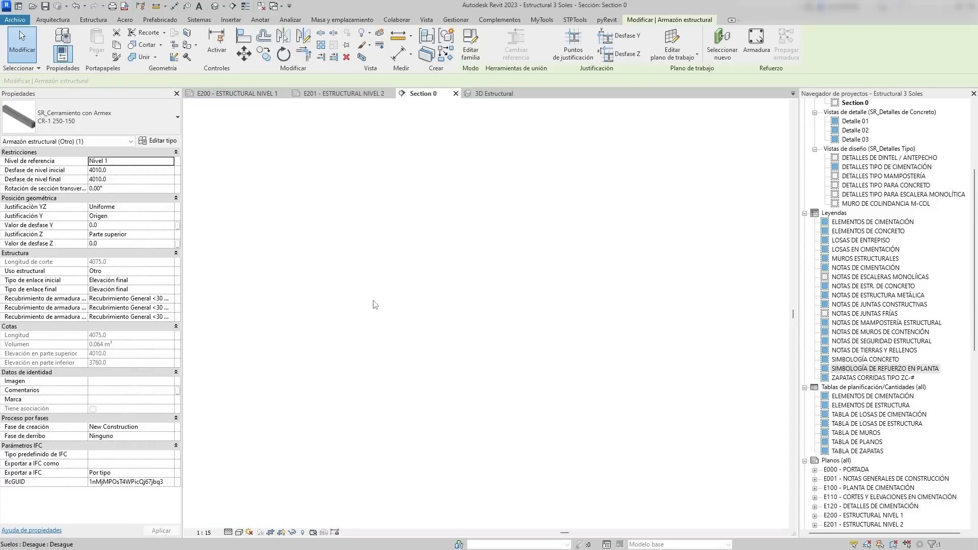
pyautogui.scroll(-5, 415, 255)
pyautogui.scroll(3, 415, 254)
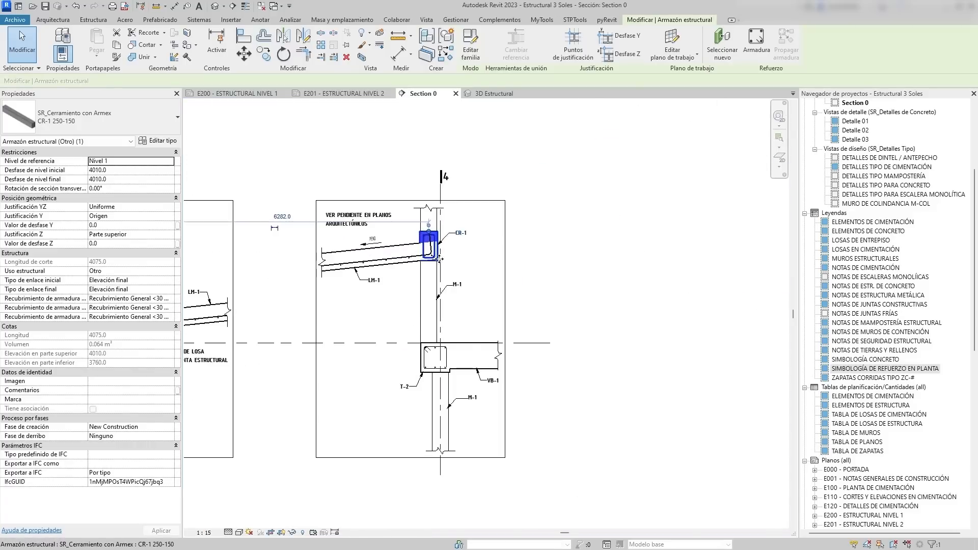
pyautogui.click(331, 94)
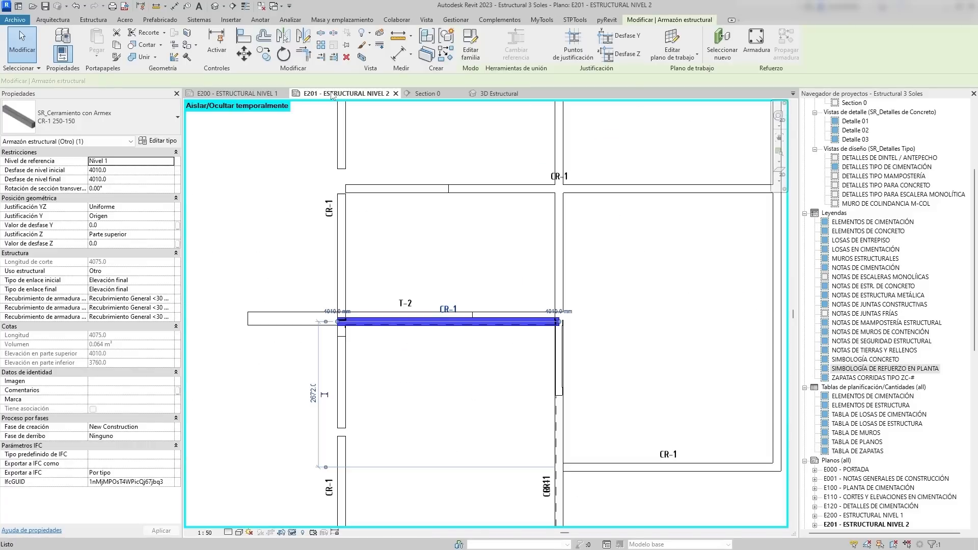
# Split the T2 250-250 beam at the side wall in the 3D Estructural view and select its short outer segment.
pyautogui.press('Escape')
pyautogui.click(307, 320)
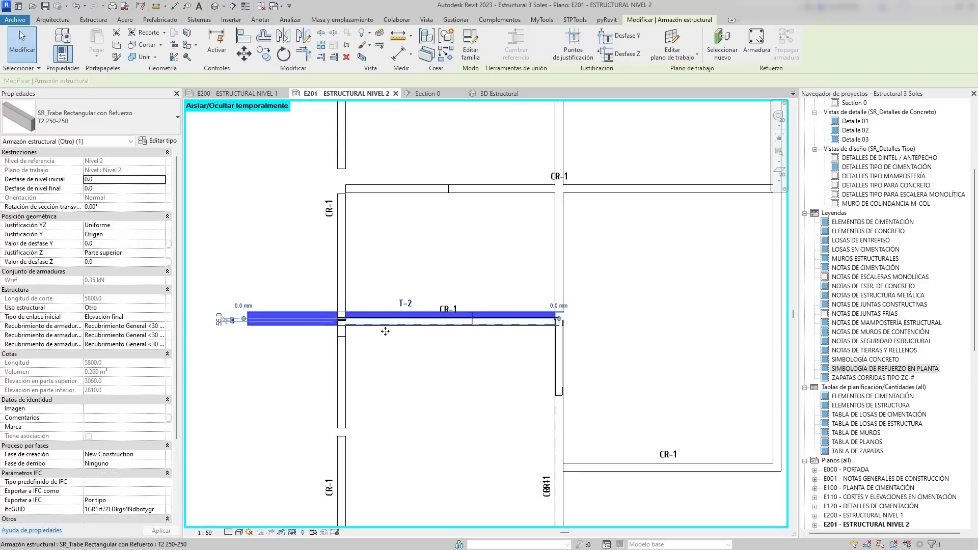
pyautogui.scroll(-2, 383, 326)
pyautogui.moveTo(383, 326); pyautogui.dragTo(409, 311, button='middle')
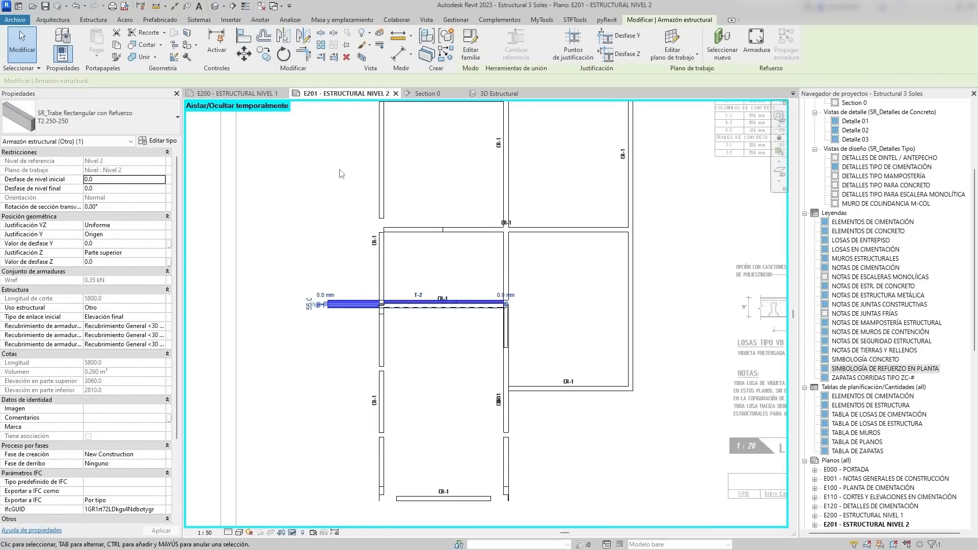
pyautogui.click(497, 94)
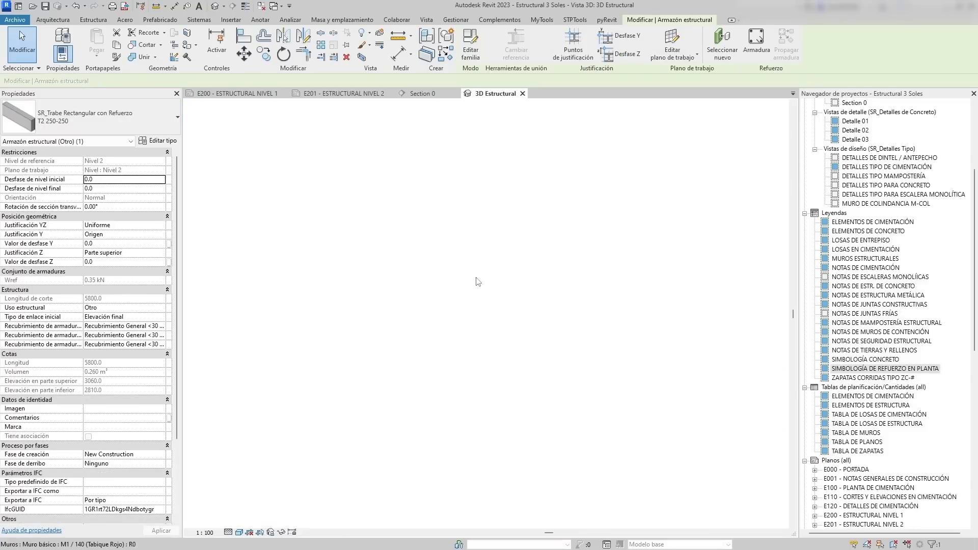
pyautogui.keyDown('shift'); pyautogui.moveTo(481, 271); pyautogui.dragTo(433, 407, button='middle'); pyautogui.keyUp('shift')
pyautogui.scroll(5, 374, 299)
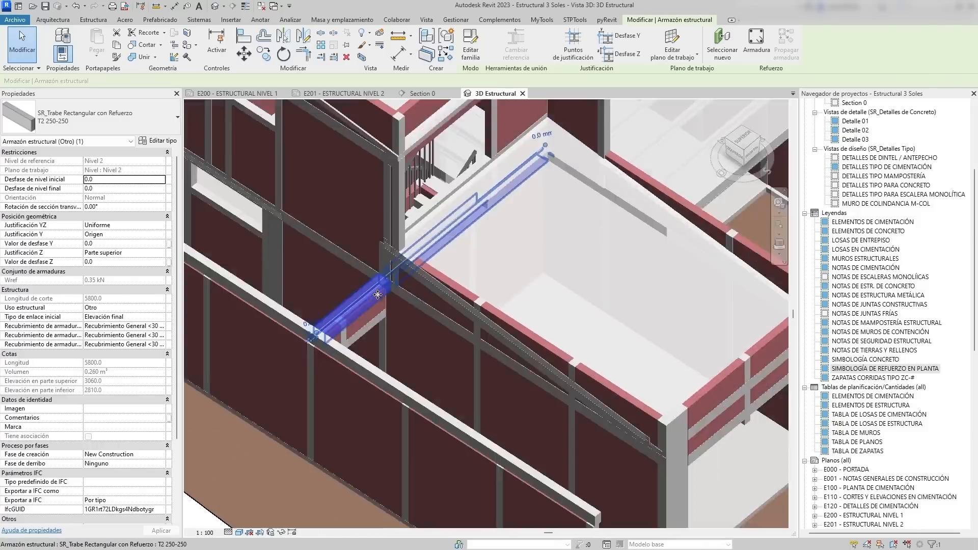
pyautogui.press('Escape')
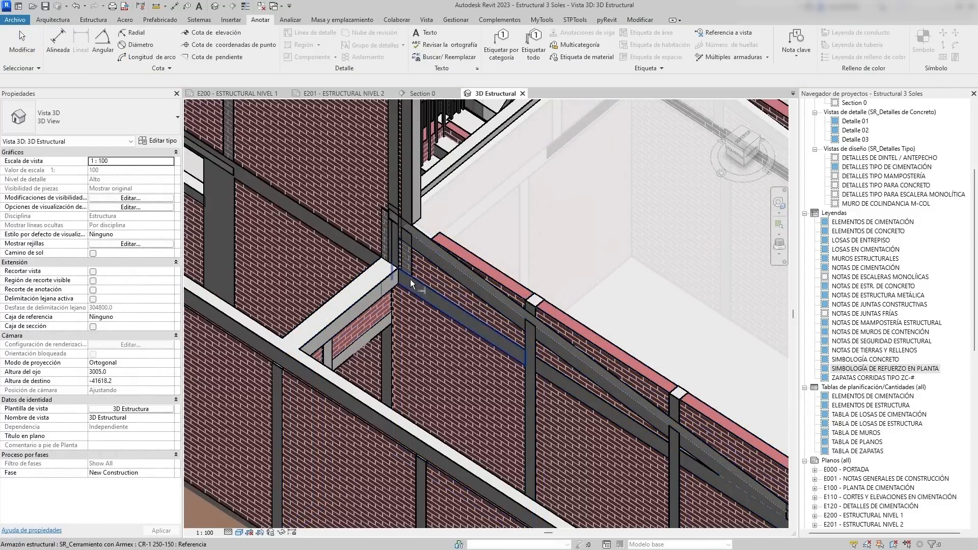
pyautogui.press('Escape')
pyautogui.click(364, 297)
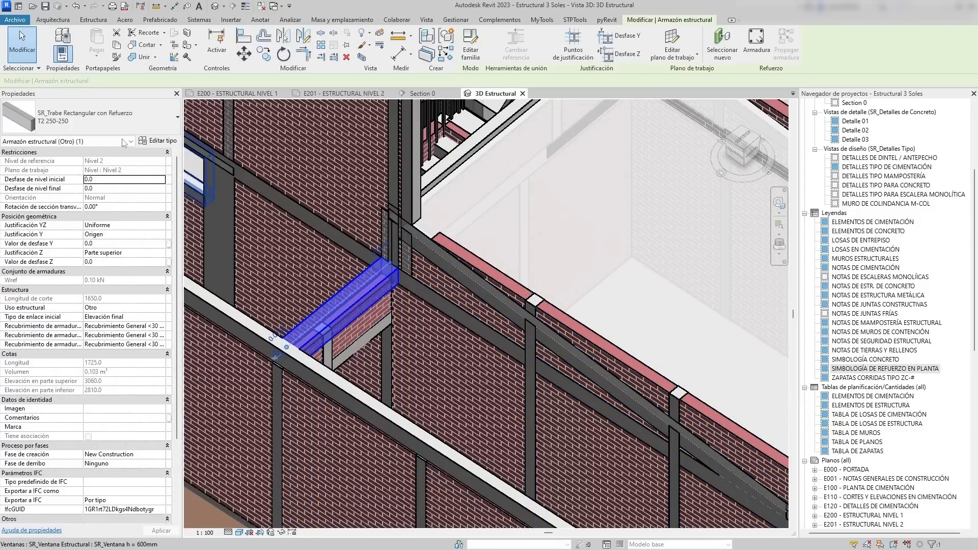
# Change the type of the short outer beam segment beside the T-2 beam to CR-1.
pyautogui.click(86, 118)
pyautogui.scroll(3, 54, 246)
pyautogui.click(44, 271)
pyautogui.press('Escape')
pyautogui.keyDown('shift'); pyautogui.moveTo(346, 354); pyautogui.dragTo(498, 346, button='middle'); pyautogui.keyUp('shift')
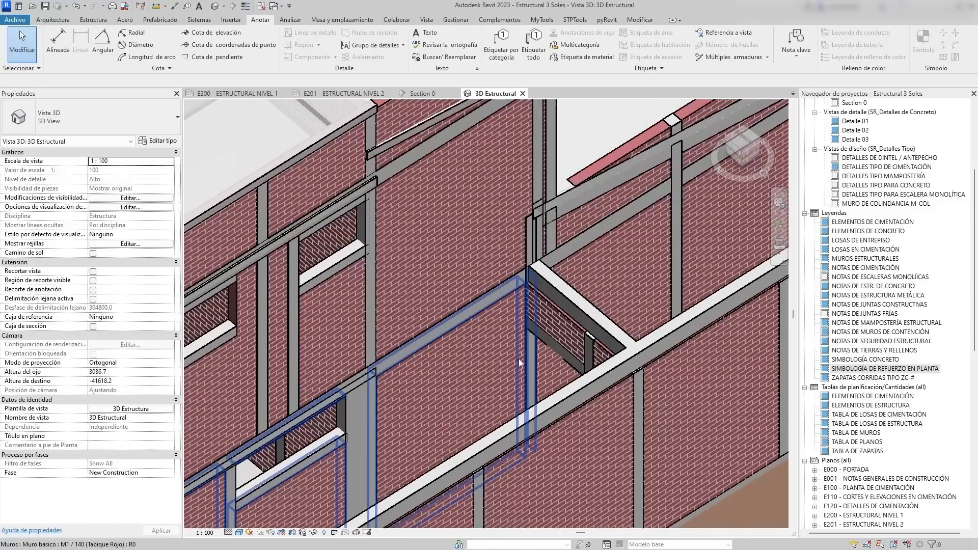
pyautogui.press('a')
pyautogui.press('l')
pyautogui.press('Escape')
# Place a section in the Nivel 2 plan on sheet E201, cutting across the LM-2 slab into the VB-1 slab.
pyautogui.click(344, 93)
pyautogui.moveTo(345, 251); pyautogui.dragTo(362, 305, button='middle')
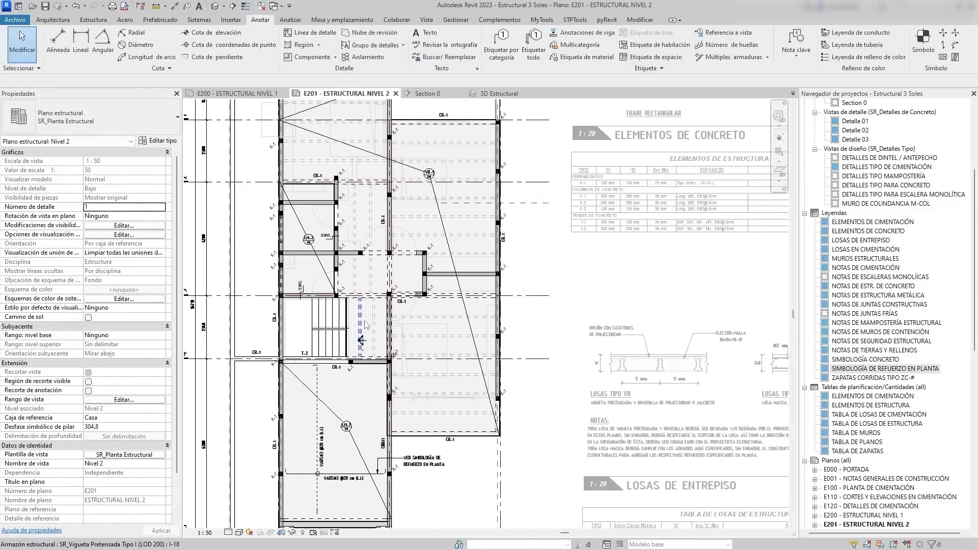
pyautogui.press('s')
pyautogui.press('e')
pyautogui.scroll(1, 282, 234)
pyautogui.click(266, 283)
pyautogui.click(361, 283)
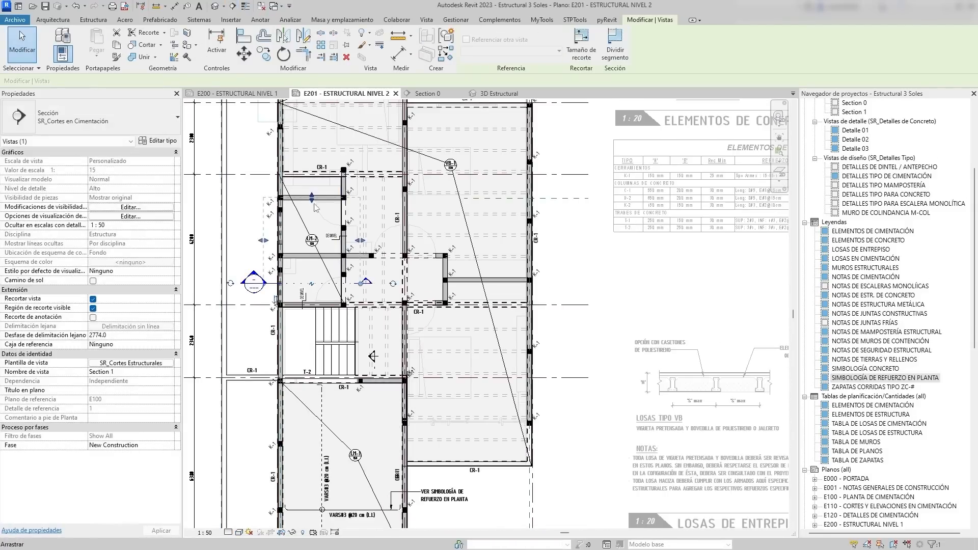
pyautogui.press('Escape')
# Open the new Section 1 view and crop it around the Nivel 2 slab.
pyautogui.doubleClick(255, 271)
pyautogui.moveTo(483, 304); pyautogui.dragTo(367, 295, button='middle')
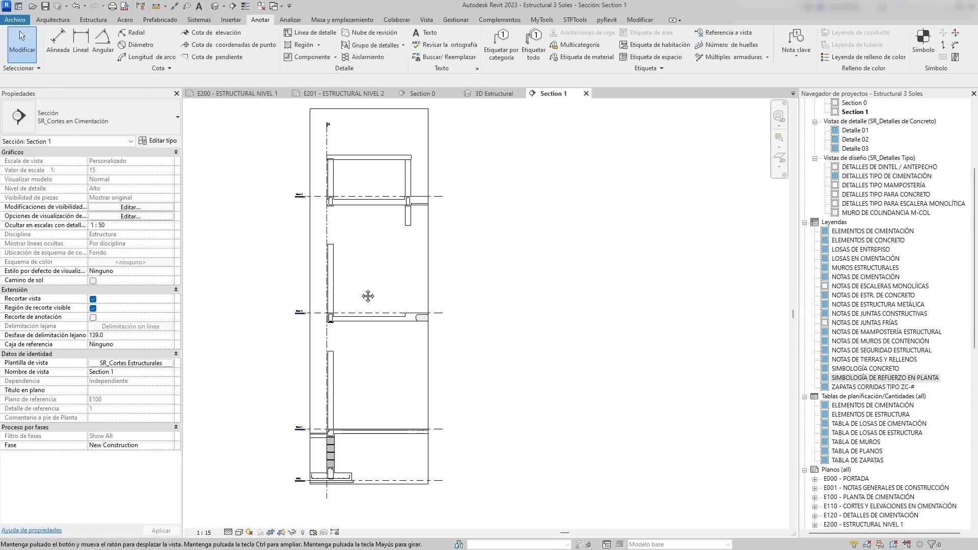
pyautogui.scroll(-1, 404, 325)
pyautogui.moveTo(404, 325); pyautogui.dragTo(383, 292, button='middle')
pyautogui.moveTo(354, 301); pyautogui.dragTo(359, 291)
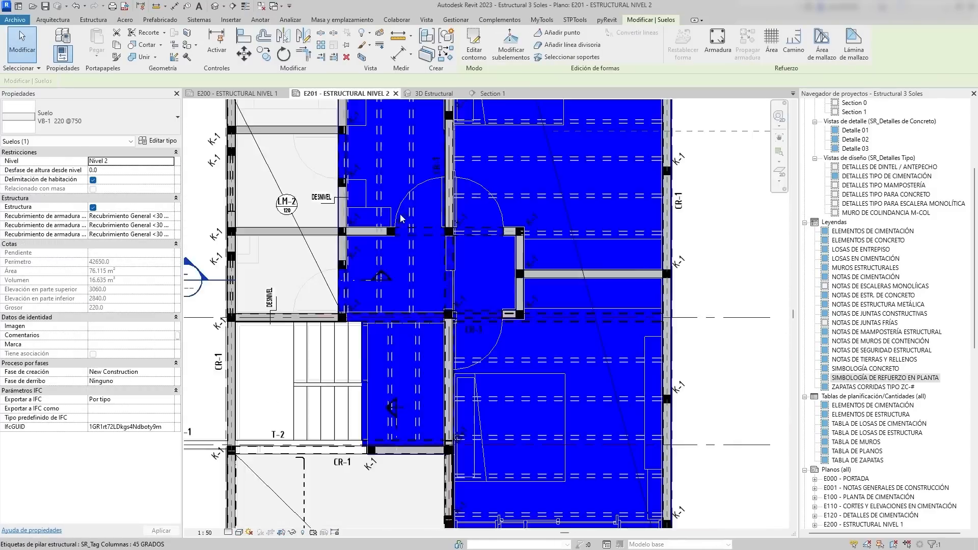
# Isolate the VB-1 slab in the Nivel 2 plan and outline an area reinforcement along its complete edge.
pyautogui.scroll(-4, 383, 314)
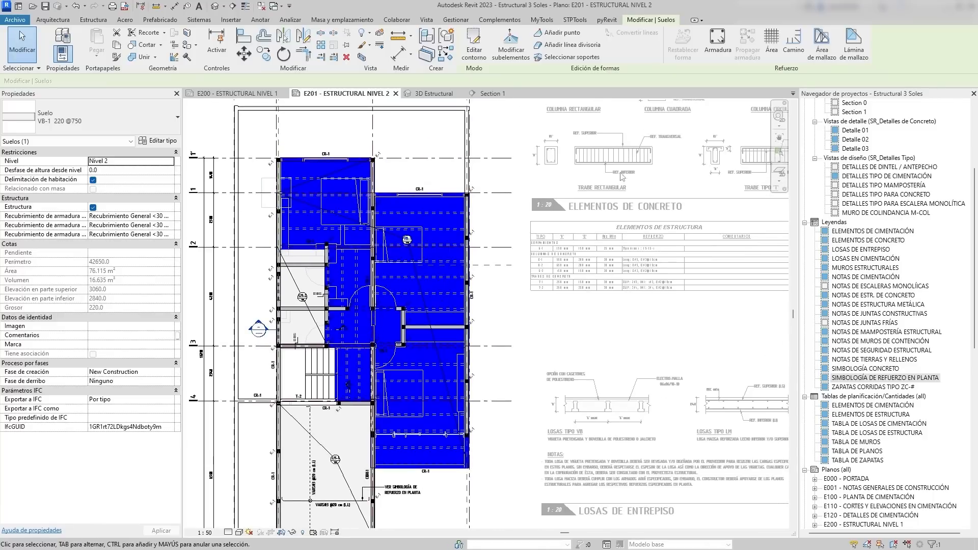
pyautogui.press('h')
pyautogui.press('i')
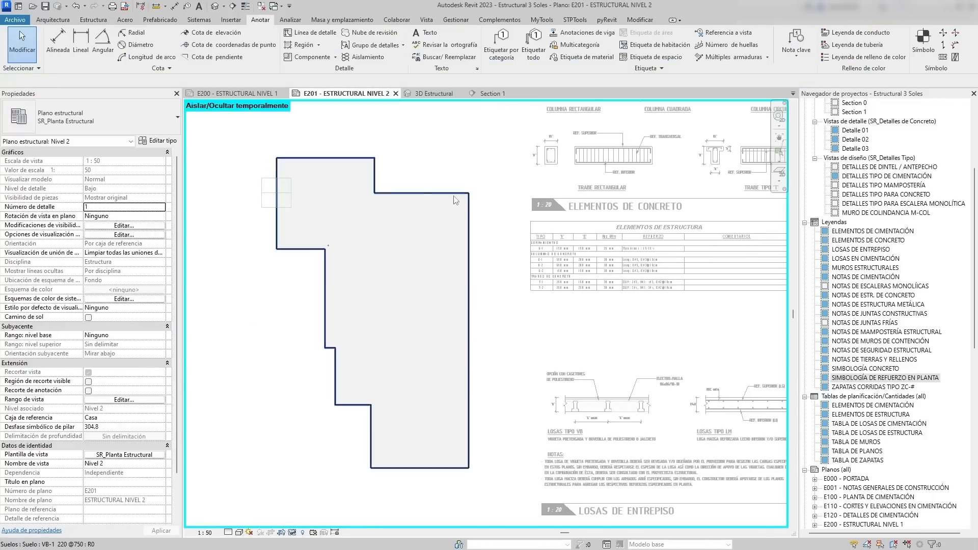
pyautogui.click(455, 197)
pyautogui.click(771, 44)
pyautogui.click(598, 47)
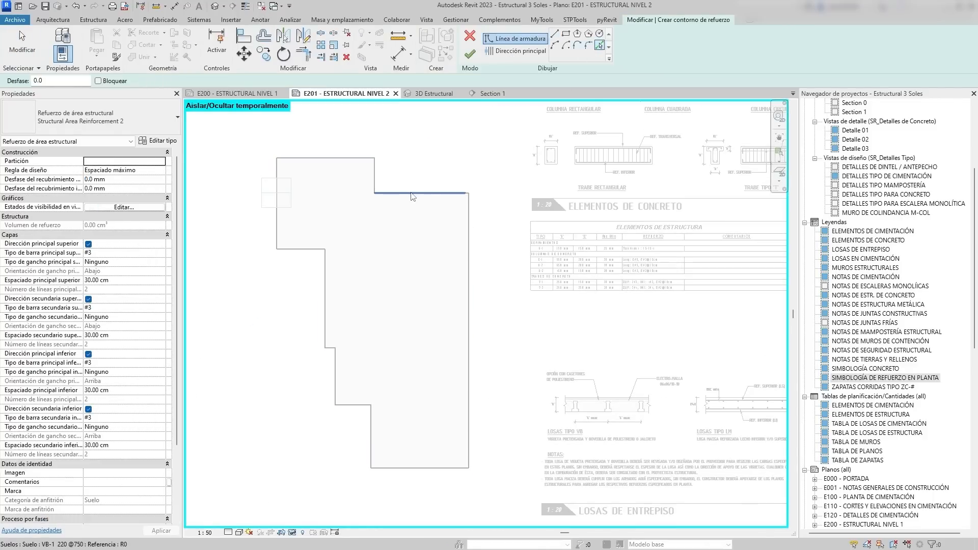
pyautogui.press('Tab')
pyautogui.click(412, 194)
# Disable both bottom layers, set both top layers to 06x06 -10/10 bars at 15 cm spacing, and finish the area reinforcement.
pyautogui.click(471, 54)
pyautogui.click(89, 354)
pyautogui.click(88, 409)
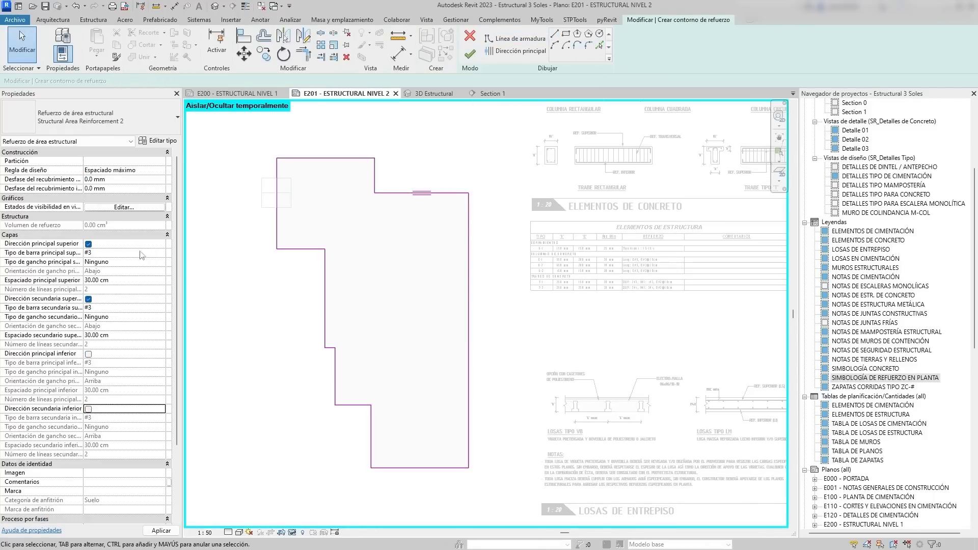
pyautogui.click(122, 253)
pyautogui.click(109, 288)
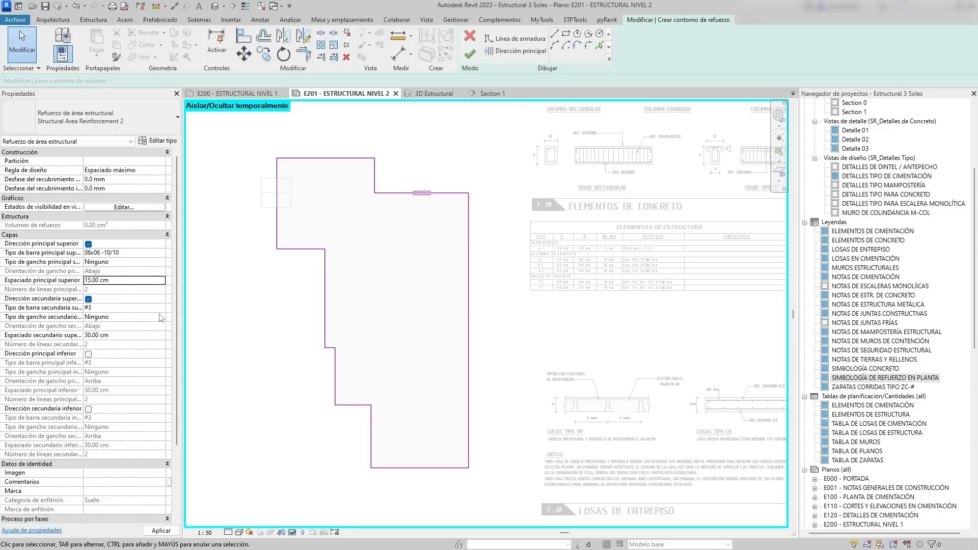
pyautogui.click(122, 308)
pyautogui.click(113, 346)
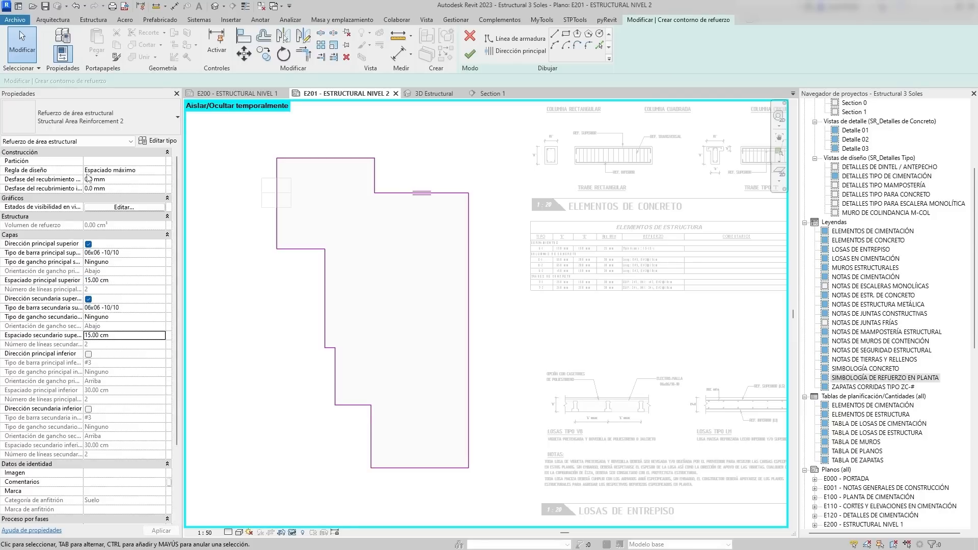
pyautogui.click(470, 53)
# Set the additional top cover offset of the VB-1 slab's area reinforcement to -10 mm, using Section 1 to check the mesh position.
pyautogui.click(489, 93)
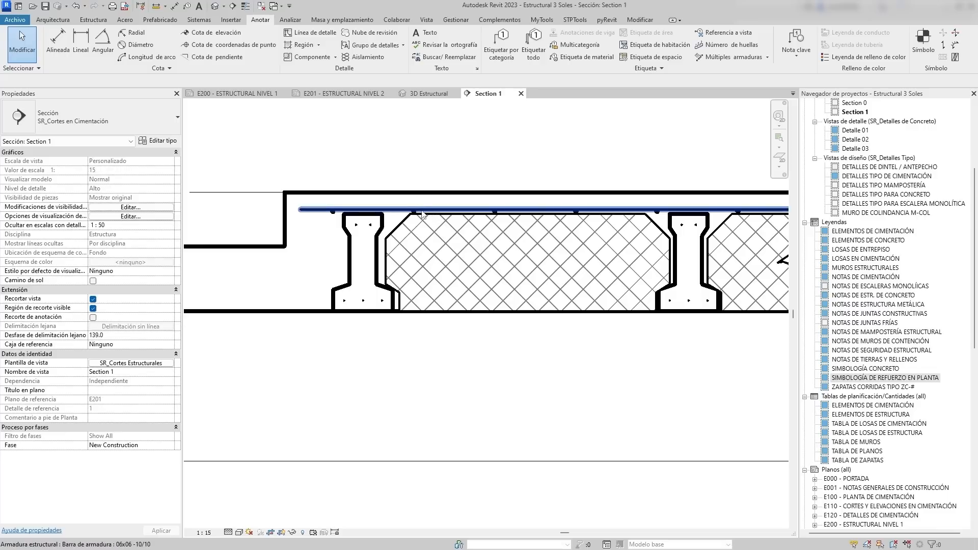
pyautogui.click(350, 94)
pyautogui.click(459, 257)
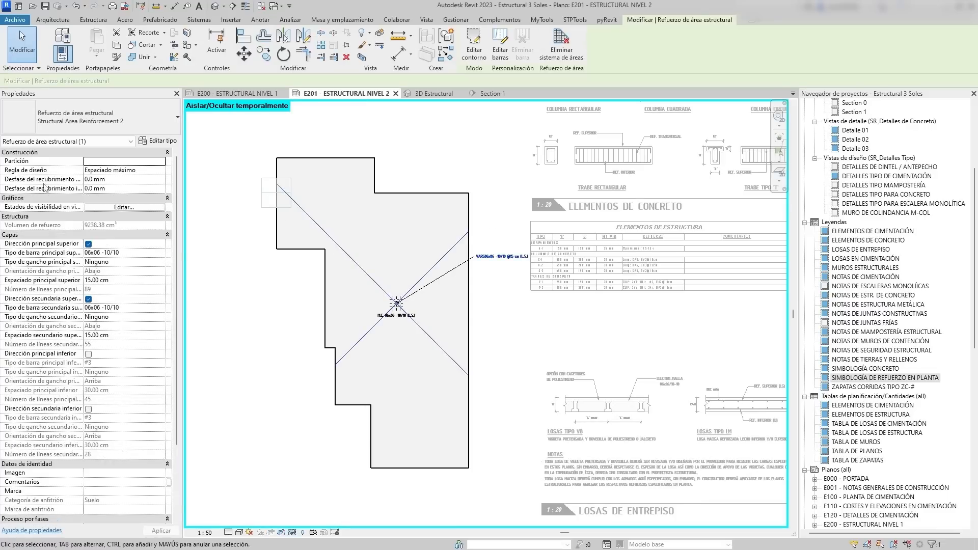
pyautogui.click(488, 93)
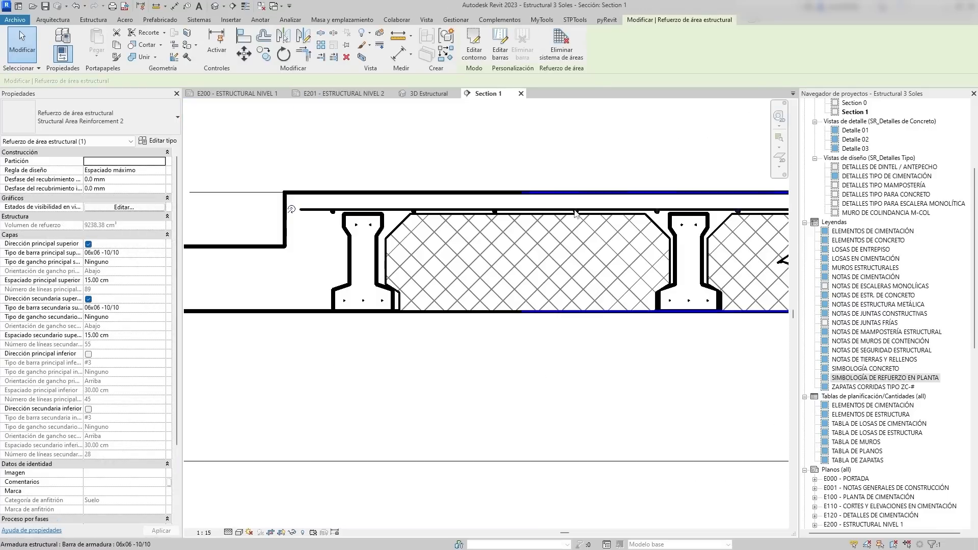
pyautogui.click(127, 181)
pyautogui.write('10.0 mm')
pyautogui.press('Return')
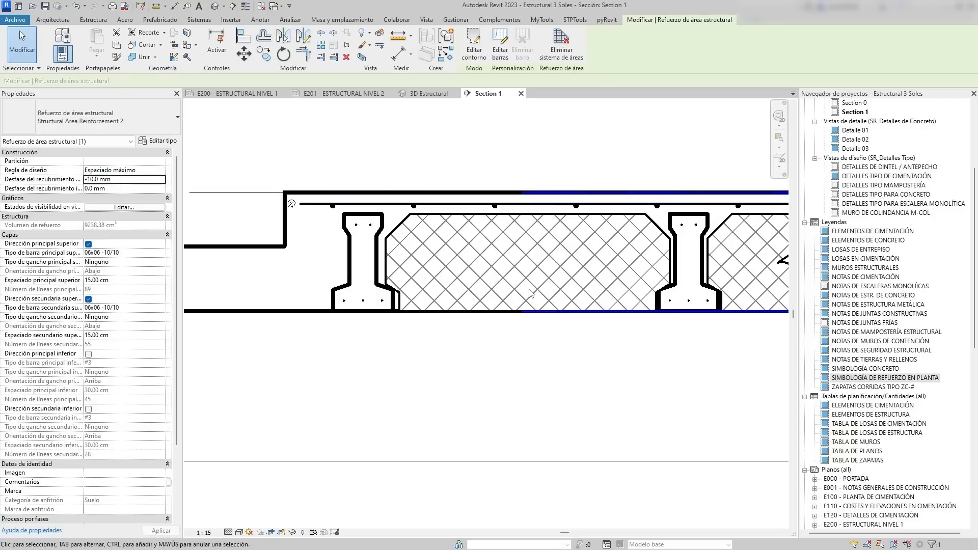
pyautogui.scroll(-4, 560, 203)
pyautogui.press('Escape')
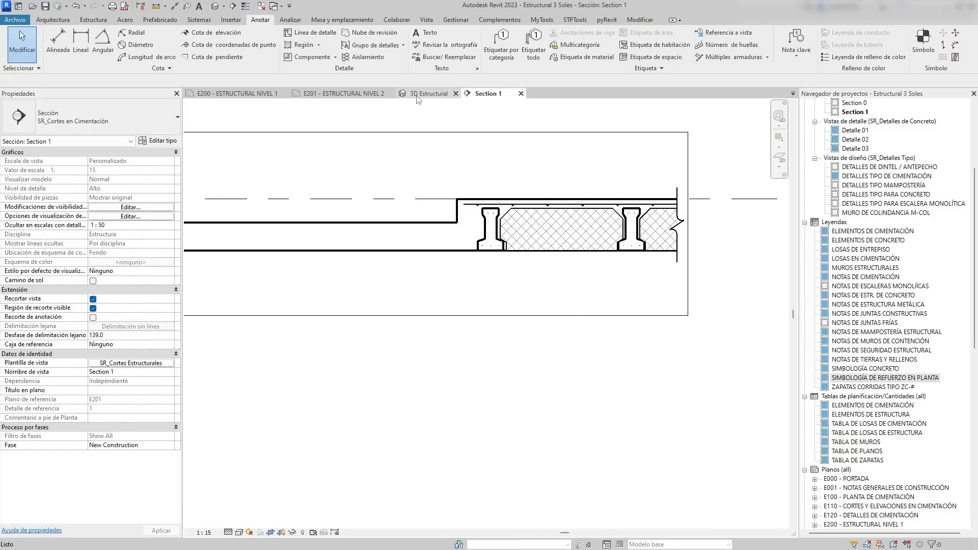
# Delete the area reinforcement's tag and symbol from the Nivel 2 plan and reset the temporary isolation.
pyautogui.click(423, 94)
pyautogui.click(344, 94)
pyautogui.click(426, 235)
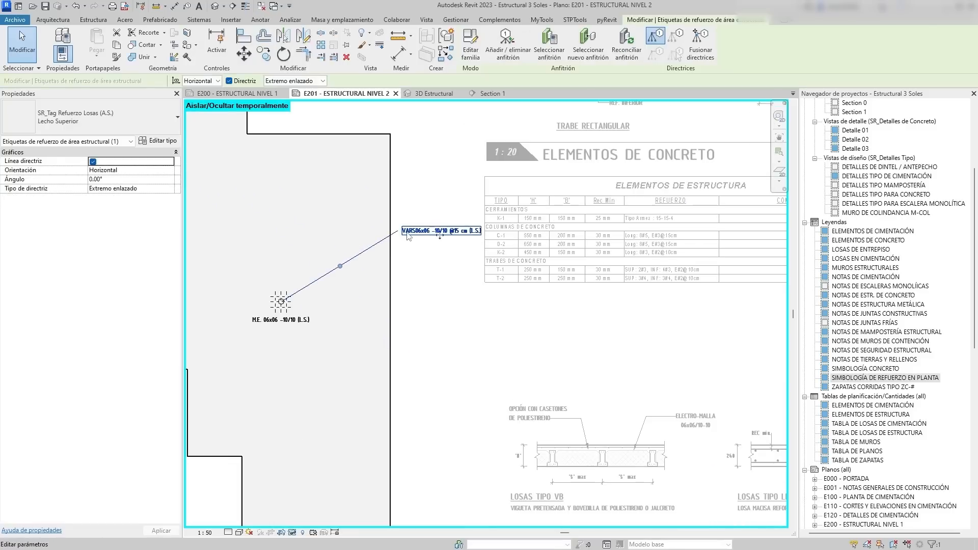
pyautogui.press('Delete')
pyautogui.click(281, 307)
pyautogui.press('Delete')
pyautogui.press('h')
pyautogui.press('r')
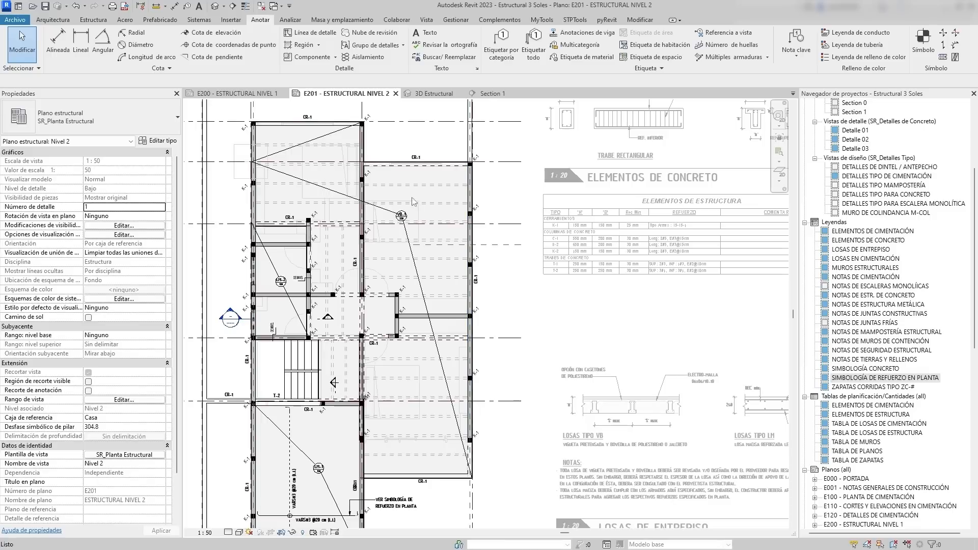
# Place straight #3 bars of shape M_00 in the LM-2 slab in Section 1, with a maximum spacing of 20 cm.
pyautogui.click(488, 93)
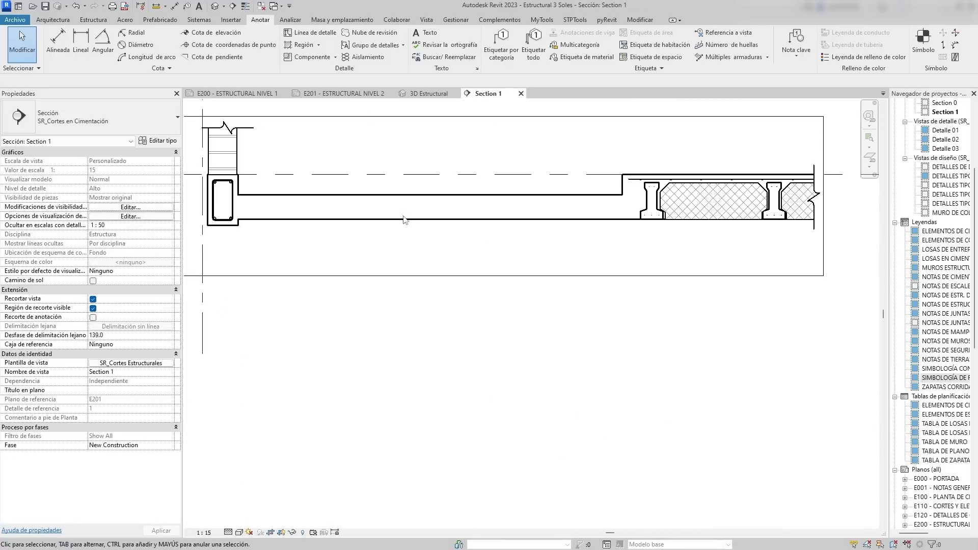
pyautogui.click(407, 201)
pyautogui.click(718, 45)
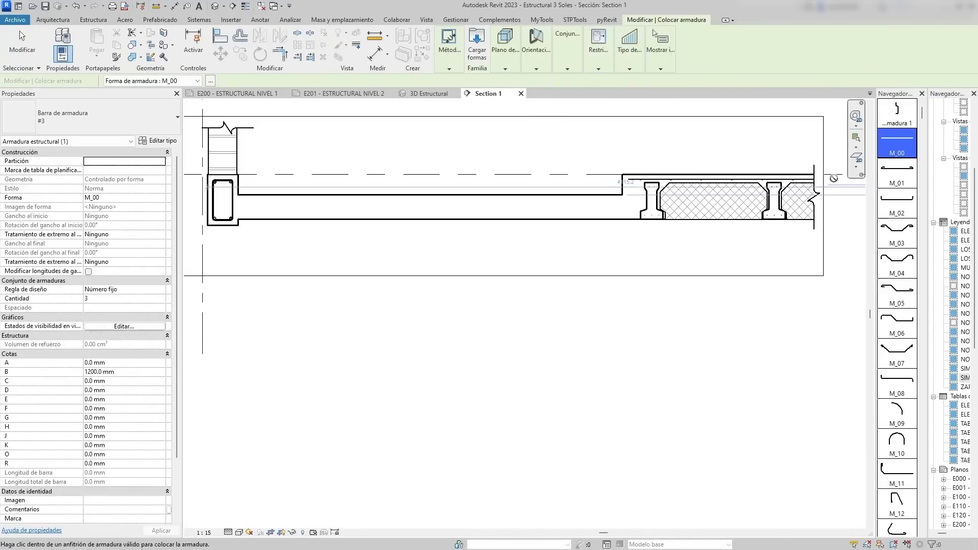
pyautogui.click(576, 68)
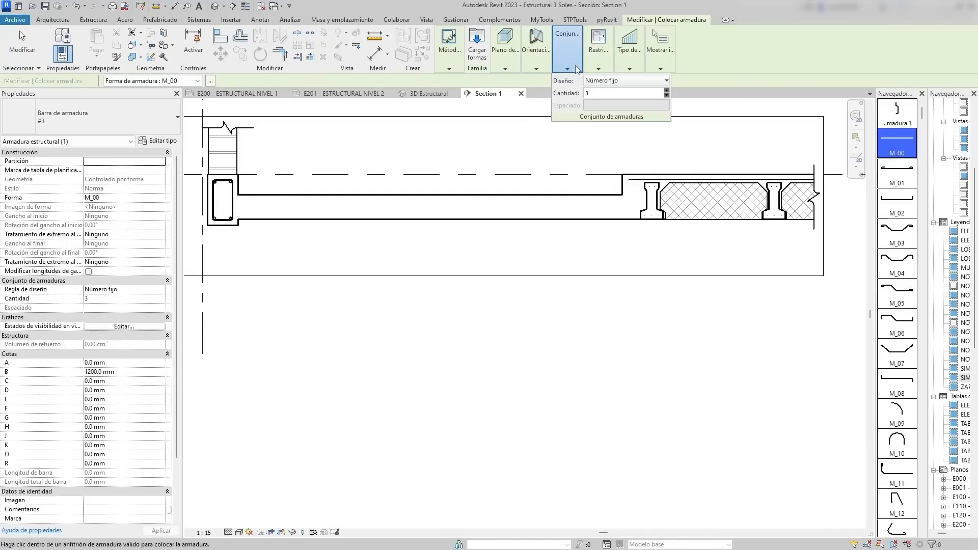
pyautogui.click(610, 82)
pyautogui.click(612, 107)
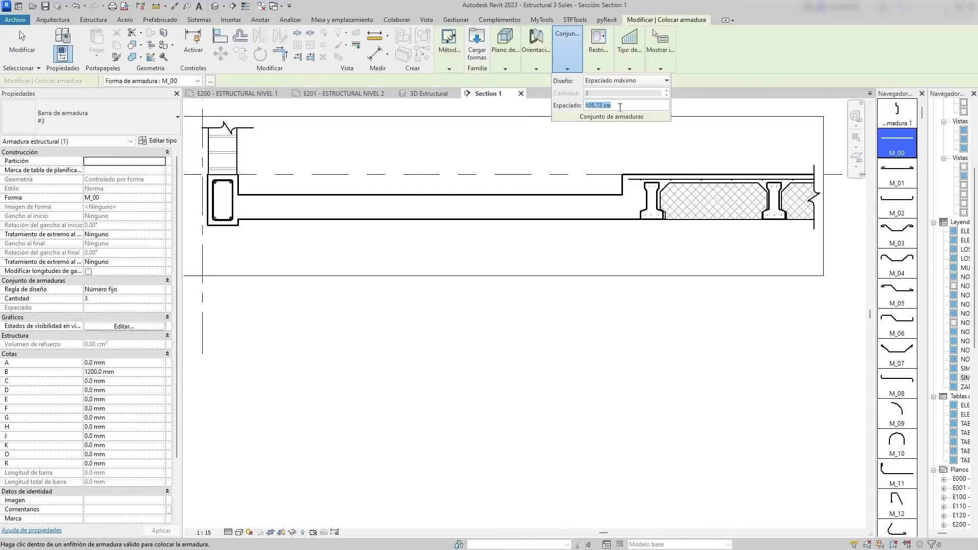
pyautogui.click(298, 211)
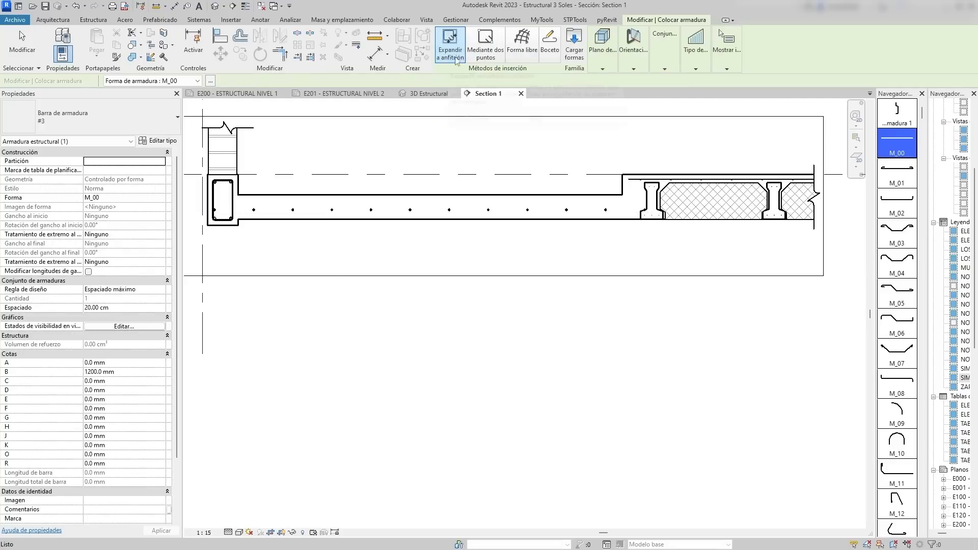
# Sketch a bent #3 bar from the CR-1 beam along the LM-2 slab's bottom, up the step and about 410 mm over the VB-1 slab.
pyautogui.click(549, 50)
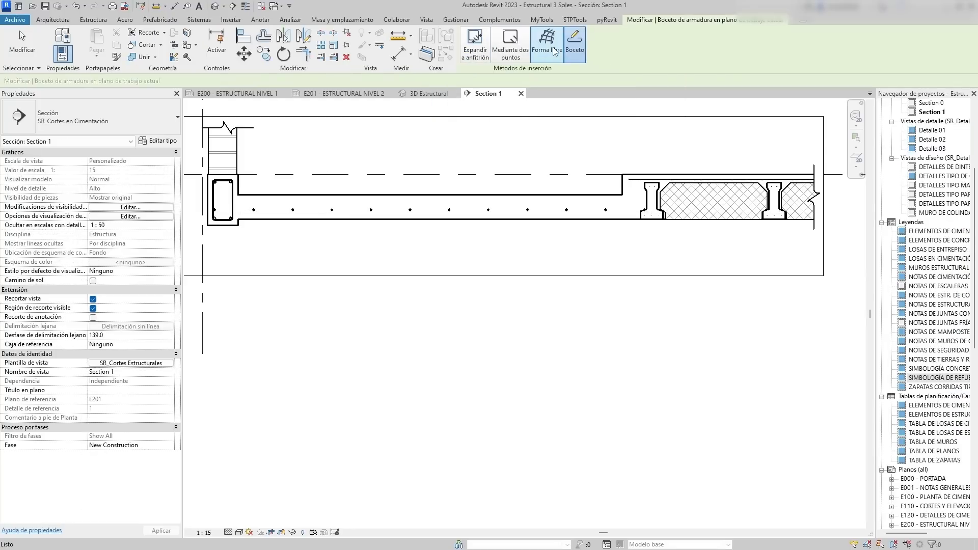
pyautogui.click(389, 196)
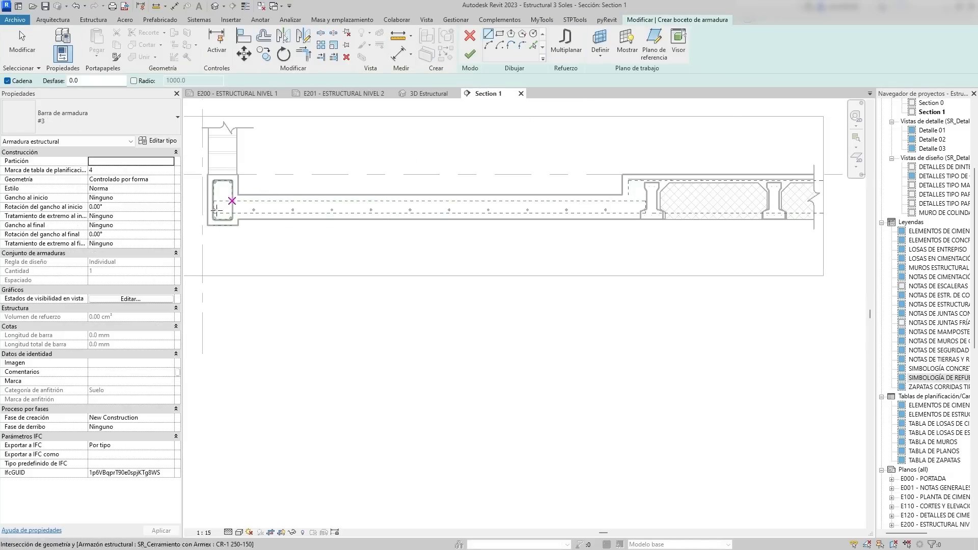
pyautogui.scroll(2, 213, 208)
pyautogui.click(224, 169)
pyautogui.click(225, 217)
pyautogui.moveTo(710, 226); pyautogui.dragTo(331, 183, button='middle')
pyautogui.click(465, 174)
pyautogui.scroll(3, 464, 126)
pyautogui.click(465, 121)
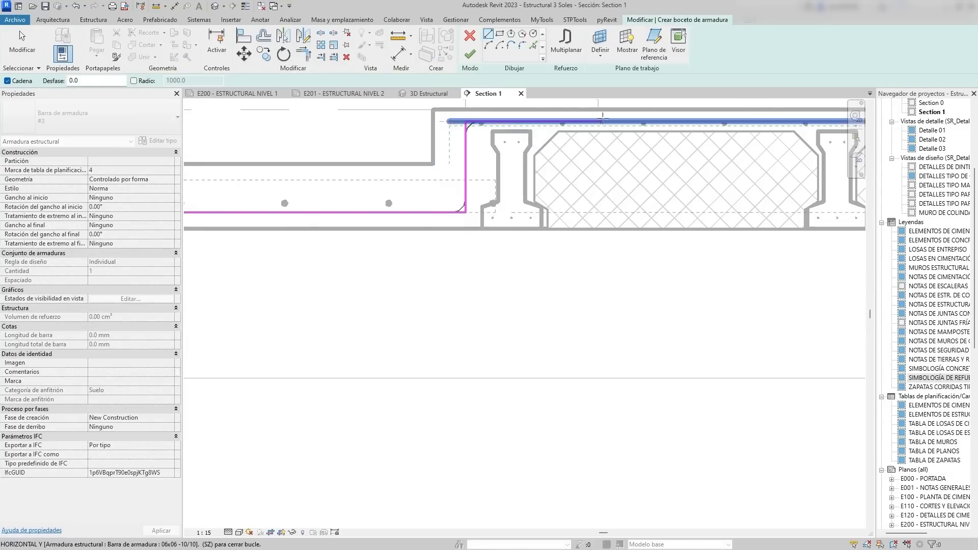
pyautogui.click(687, 121)
pyautogui.press('Escape')
pyautogui.press('Escape')
# Nudge the bent bar's upper segment slightly above the mesh and finish the rebar sketch.
pyautogui.scroll(-2, 467, 153)
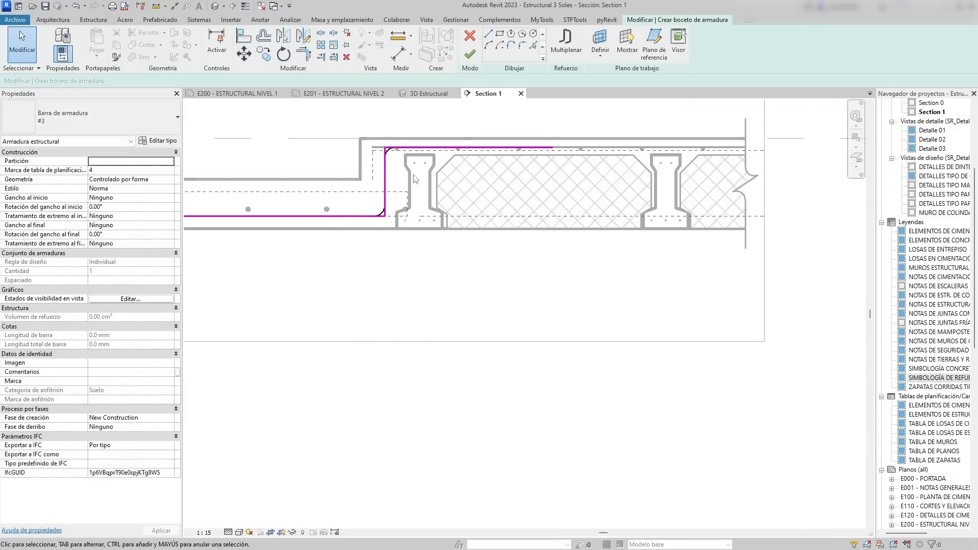
pyautogui.click(467, 149)
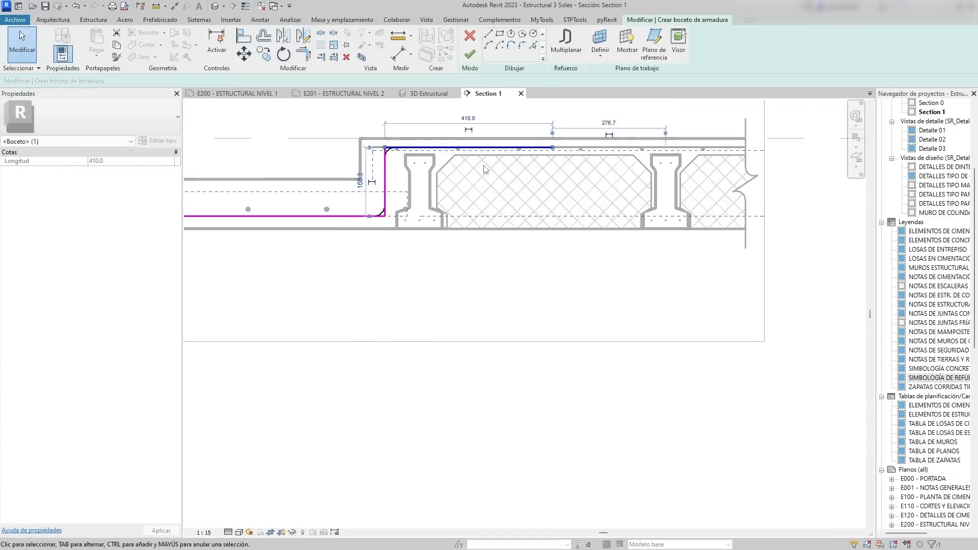
pyautogui.scroll(2, 484, 169)
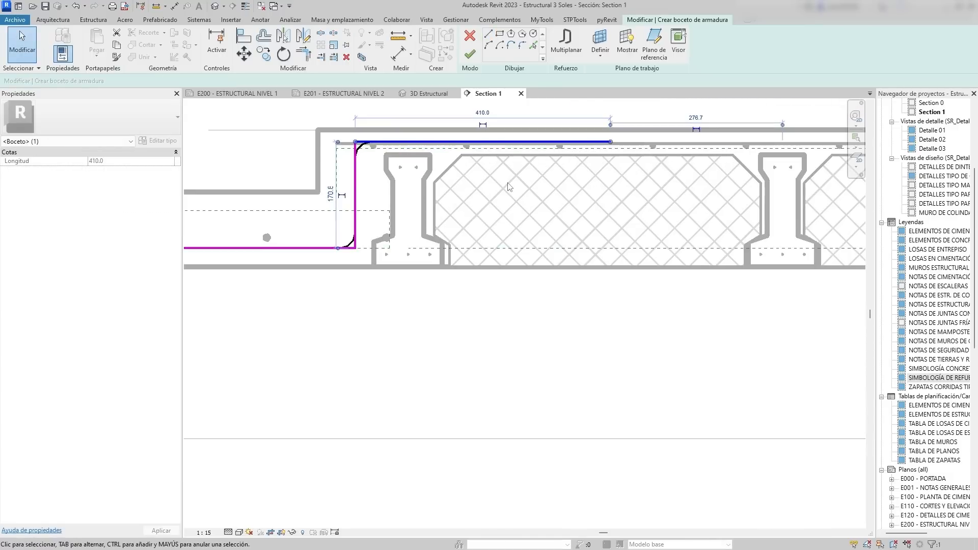
pyautogui.press('Up')
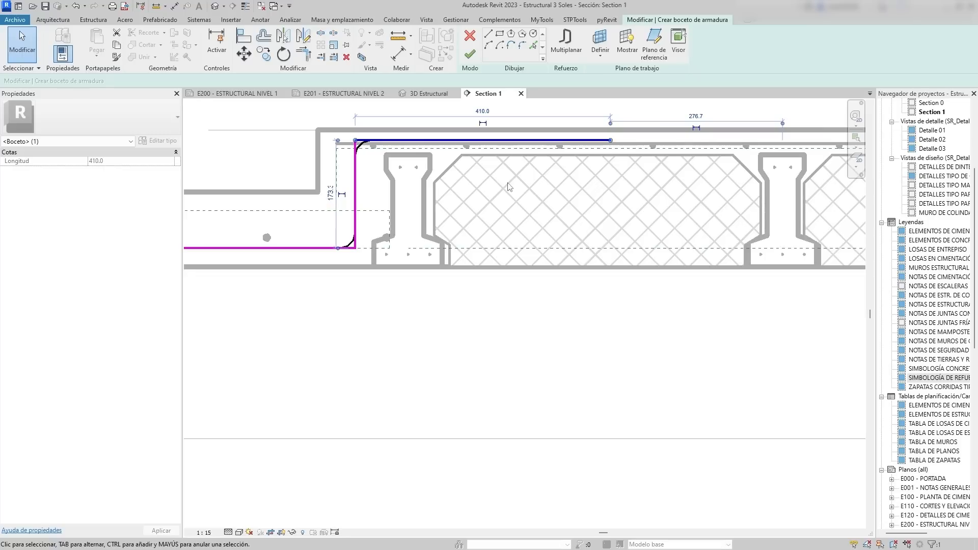
pyautogui.click(469, 55)
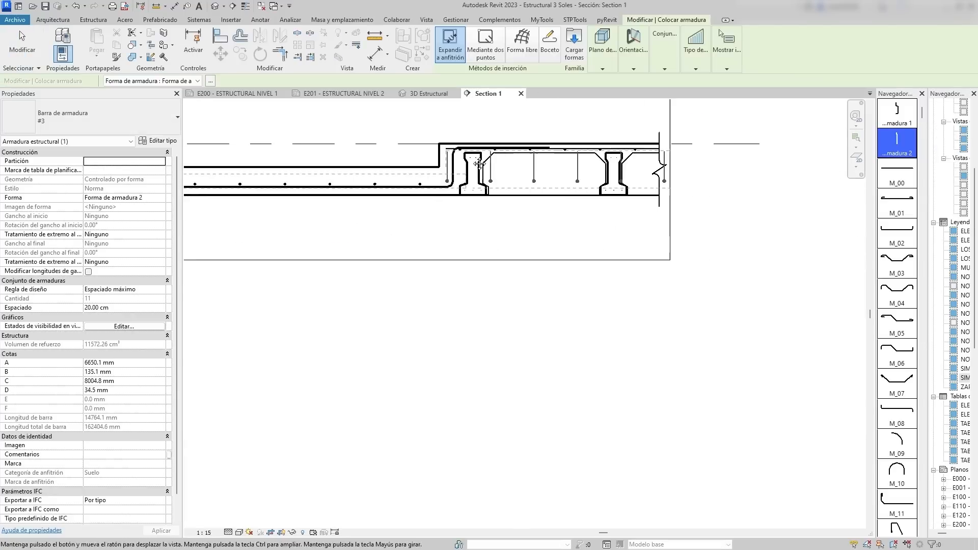
pyautogui.press('Escape')
# Pull both ends of the LM-2 slab's straight bar distribution inward in Section 1.
pyautogui.scroll(4, 453, 196)
pyautogui.click(457, 186)
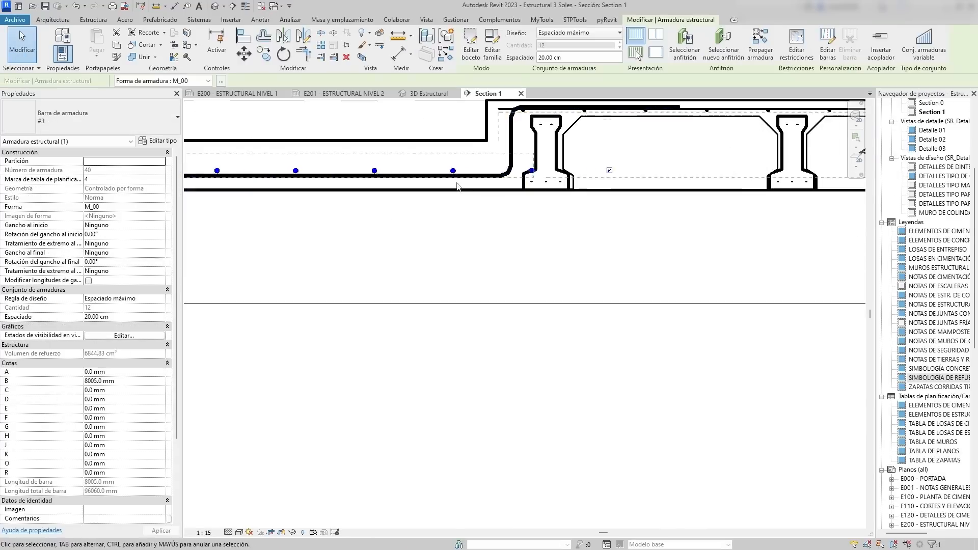
pyautogui.moveTo(532, 171); pyautogui.dragTo(503, 172)
pyautogui.scroll(-2, 371, 194)
pyautogui.moveTo(370, 195); pyautogui.dragTo(792, 200, button='middle')
pyautogui.scroll(2, 497, 183)
pyautogui.moveTo(319, 193); pyautogui.dragTo(341, 196)
pyautogui.click(408, 265)
# Shorten the straight bar distribution further at the slab step so its last bar lines up with the bent bar's vertical leg.
pyautogui.scroll(-2, 764, 275)
pyautogui.moveTo(764, 275); pyautogui.dragTo(355, 252, button='middle')
pyautogui.scroll(3, 562, 162)
pyautogui.click(562, 162)
pyautogui.moveTo(555, 200); pyautogui.dragTo(541, 200)
pyautogui.click(432, 172)
# Displace the VB-1 slab's 06x06-10/10 mesh in Section 1 with a Z displacement of -5.0.
pyautogui.scroll(-2, 452, 162)
pyautogui.moveTo(453, 163); pyautogui.dragTo(401, 144, button='middle')
pyautogui.scroll(2, 606, 144)
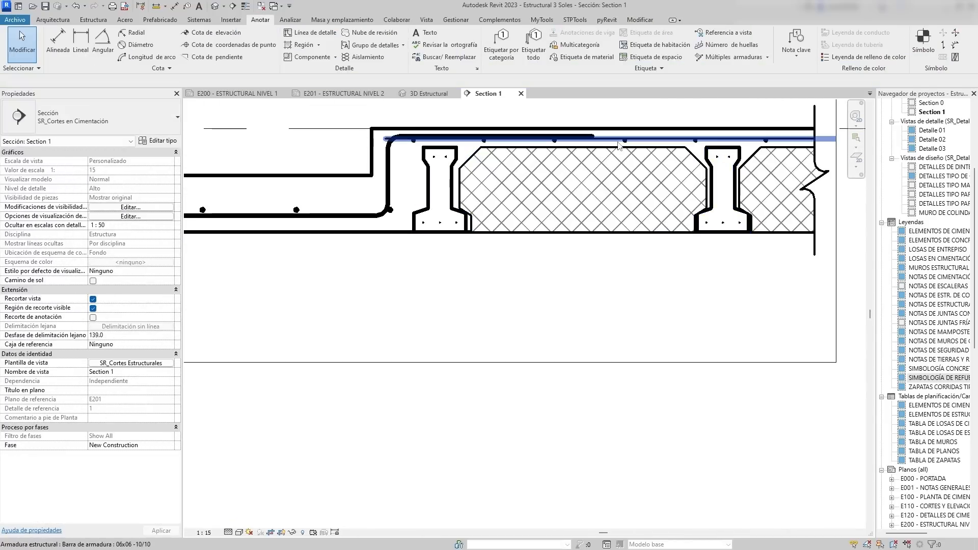
pyautogui.click(619, 145)
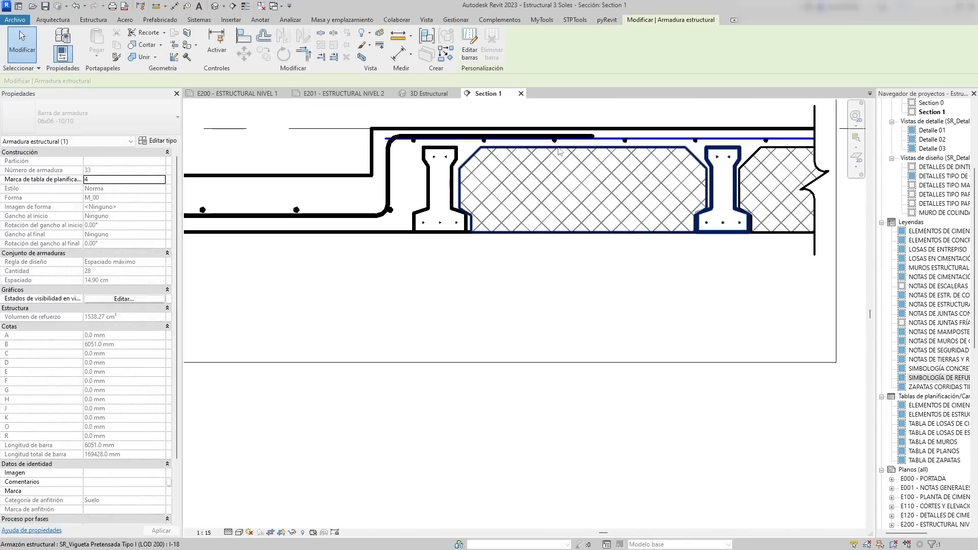
pyautogui.click(383, 34)
pyautogui.scroll(3, 468, 144)
pyautogui.scroll(-4, 663, 150)
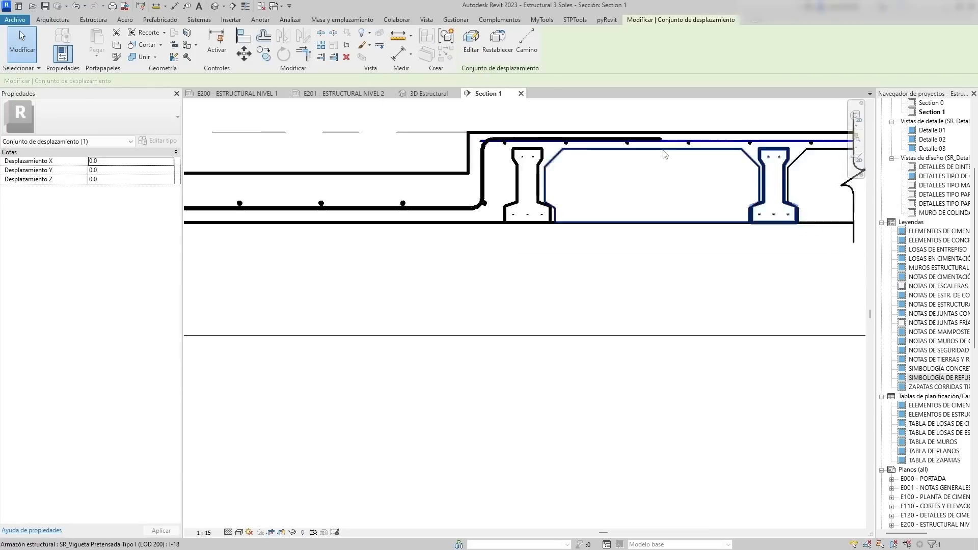
pyautogui.scroll(-4, 439, 163)
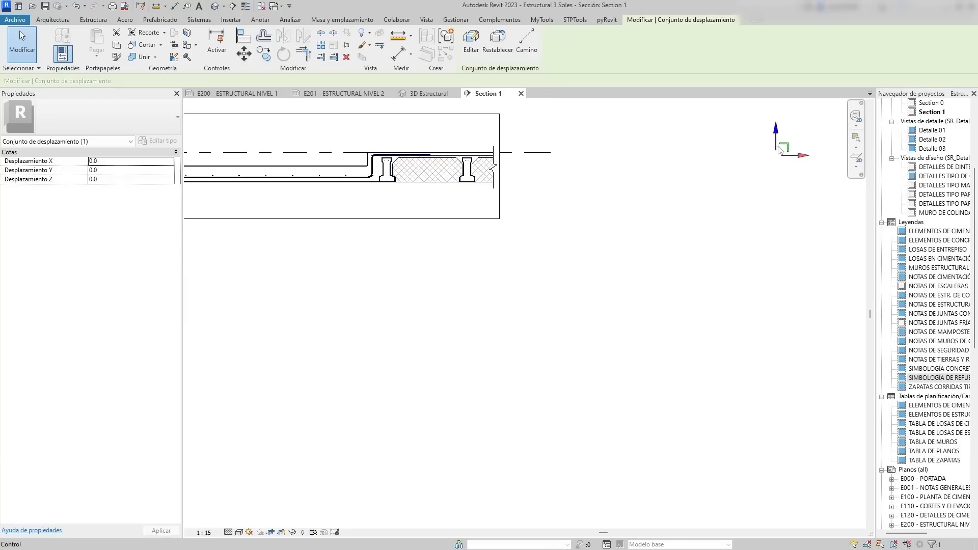
pyautogui.scroll(5, 363, 153)
pyautogui.click(118, 179)
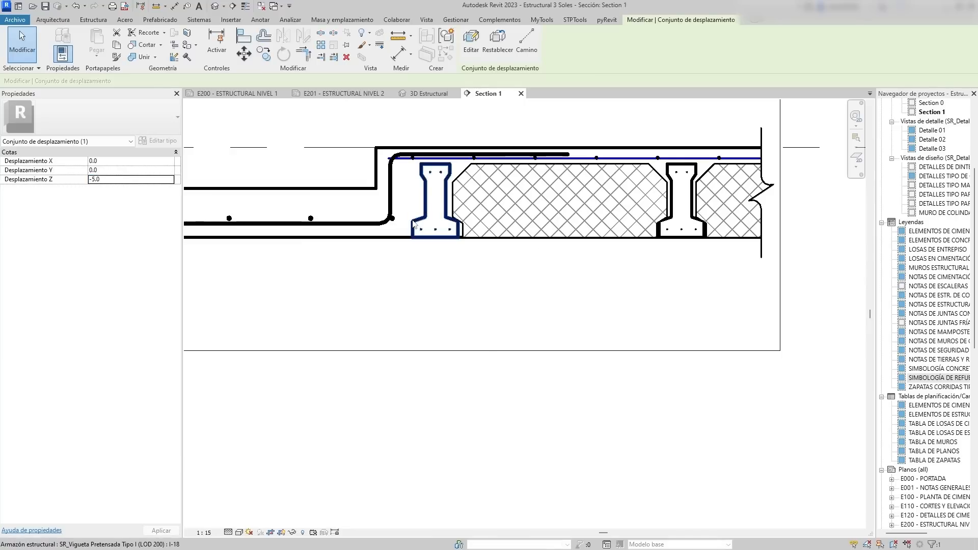
pyautogui.press('Escape')
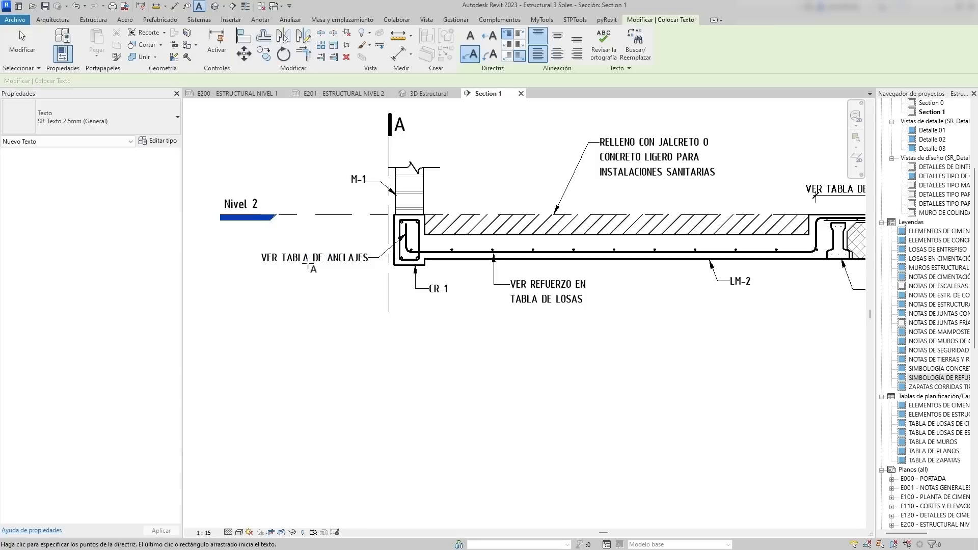
# Leave text placement, look over the annotated LM-2 and VB-1 slab section, and close the Section 1 view.
pyautogui.press('Escape')
pyautogui.moveTo(373, 273)
pyautogui.mouseDown(button='middle')
pyautogui.moveTo(360, 255)
pyautogui.moveTo(315, 248)
pyautogui.mouseUp(button='middle')
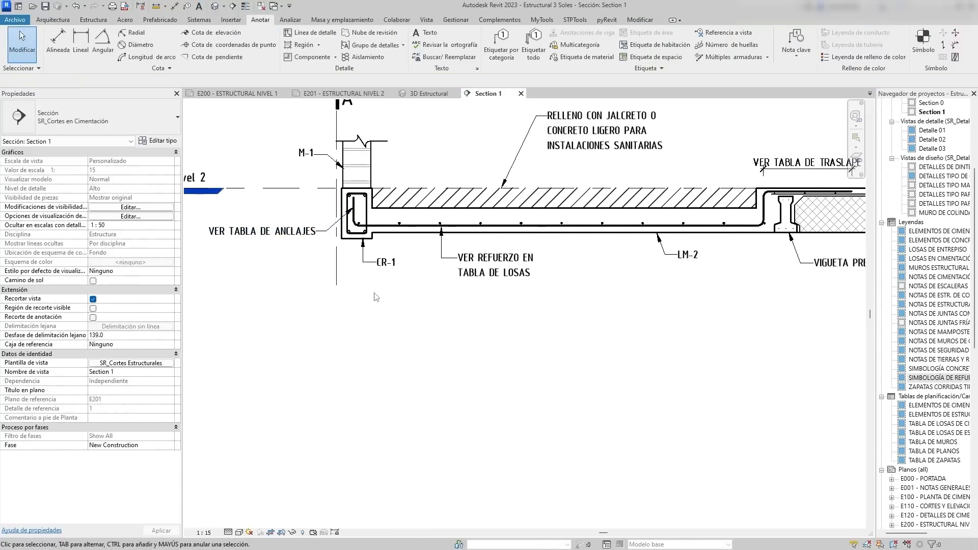
pyautogui.scroll(-1, 373, 284)
pyautogui.scroll(-1, 460, 278)
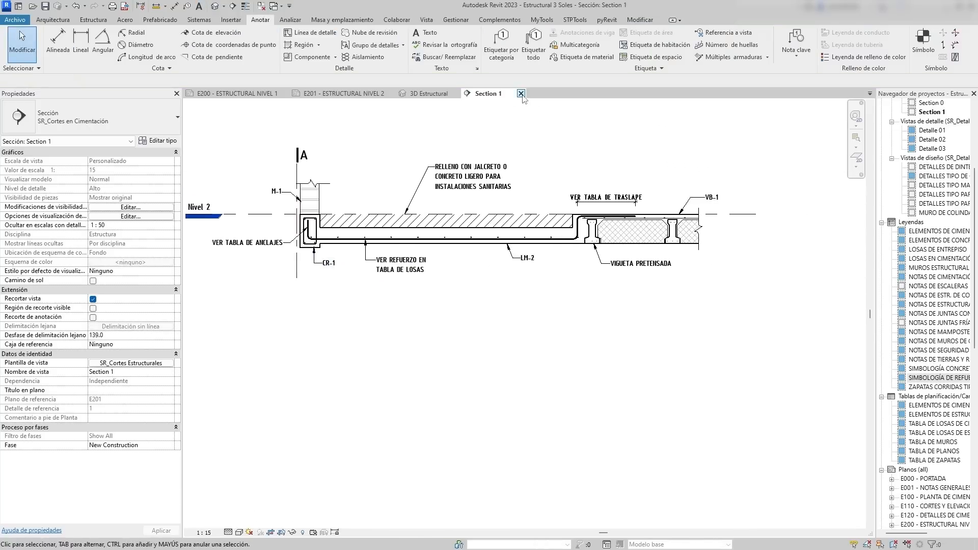
pyautogui.click(520, 93)
# Check the section marks beside the stair and below the LM-1 slab on the Nivel 2 plan of sheet E201.
pyautogui.scroll(3, 329, 219)
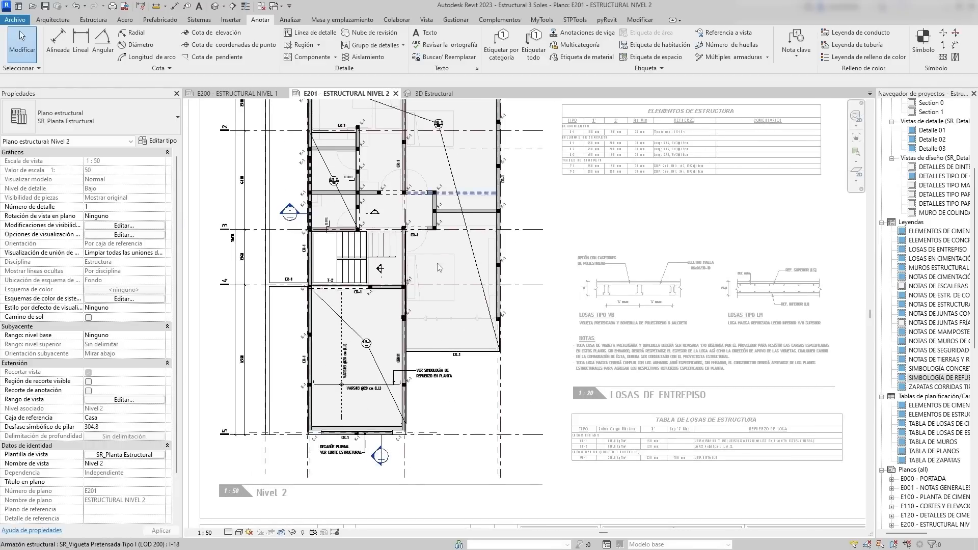
pyautogui.click(321, 208)
pyautogui.scroll(-2, 349, 206)
pyautogui.moveTo(350, 205); pyautogui.dragTo(344, 178, button='middle')
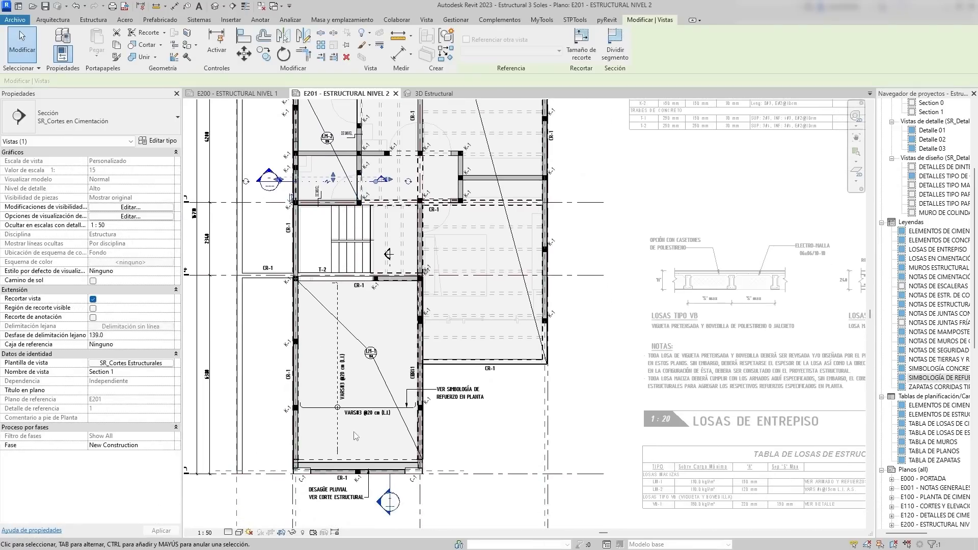
pyautogui.press('Escape')
pyautogui.click(389, 500)
pyautogui.scroll(-3, 464, 367)
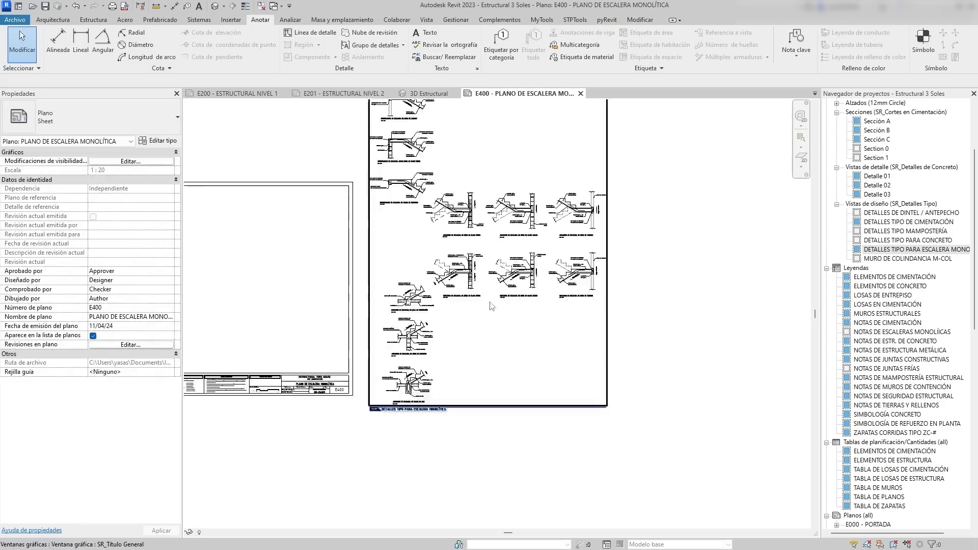
# Activate the monolithic stair details view on sheet E400 and examine the stair start and upper arrival details.
pyautogui.doubleClick(499, 285)
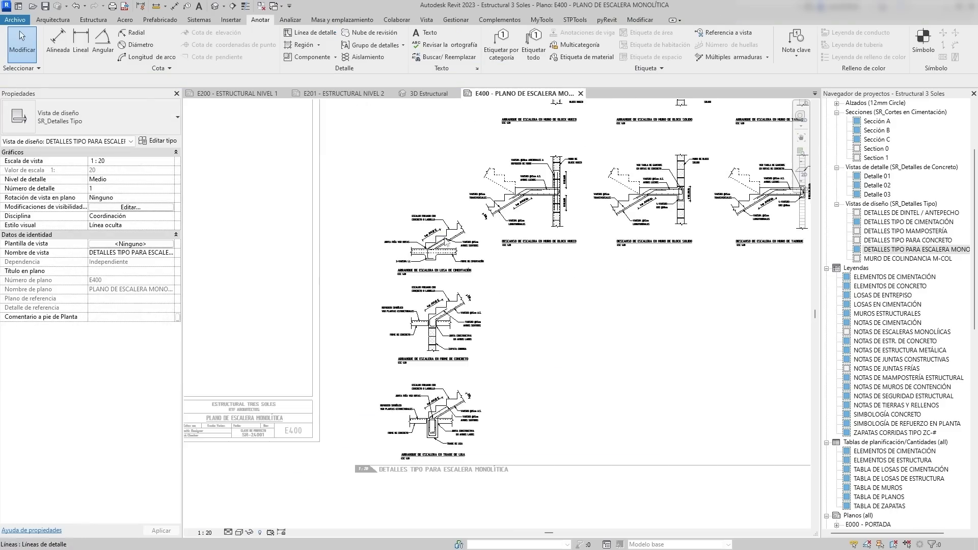
pyautogui.moveTo(565, 387); pyautogui.dragTo(651, 465, button='middle')
pyautogui.moveTo(506, 301); pyautogui.dragTo(758, 300, button='middle')
pyautogui.scroll(3, 408, 245)
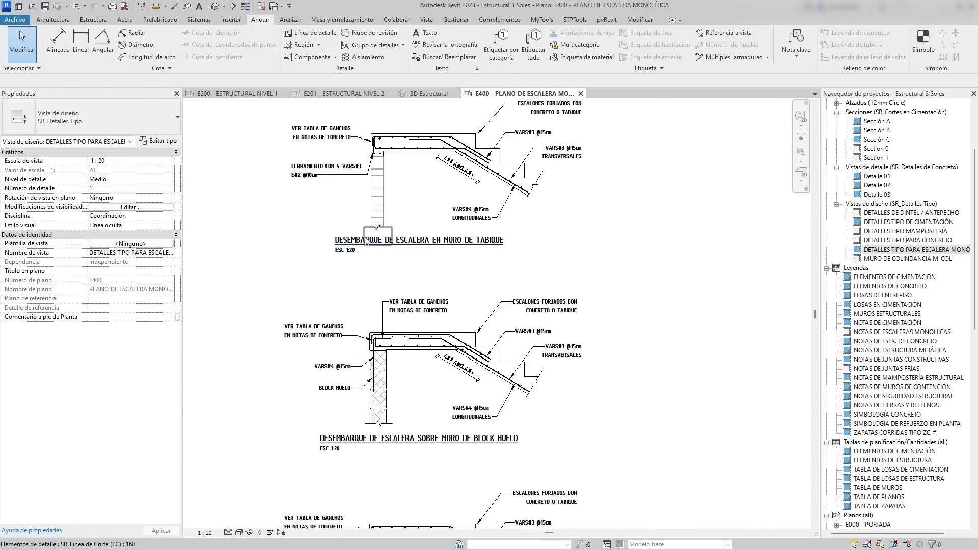
pyautogui.scroll(-5, 396, 351)
# Examine the stair landing details for the different wall types on sheet E400 and switch to the 3D Estructural view.
pyautogui.scroll(1, 396, 351)
pyautogui.moveTo(705, 212); pyautogui.dragTo(554, 265, button='middle')
pyautogui.scroll(5, 351, 207)
pyautogui.moveTo(357, 208); pyautogui.dragTo(354, 159, button='middle')
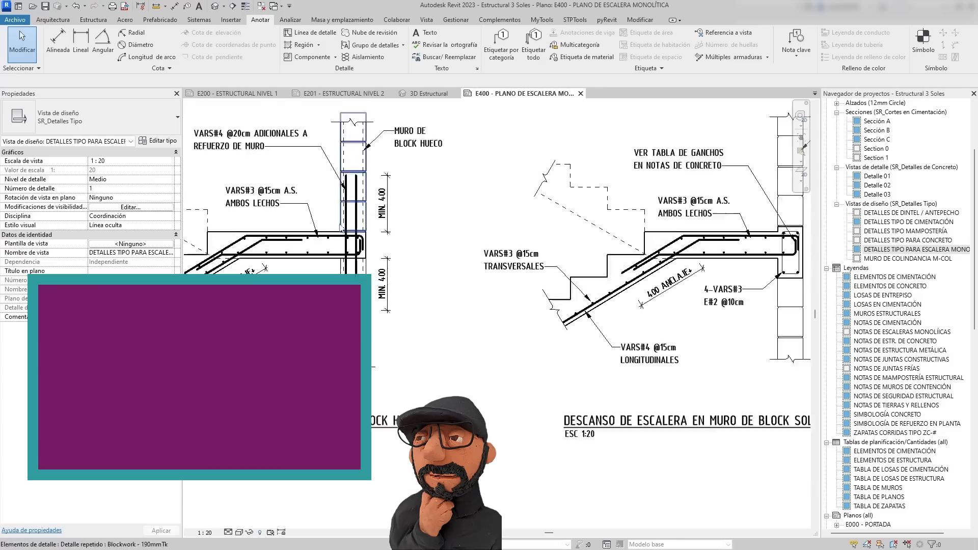
pyautogui.moveTo(770, 236); pyautogui.dragTo(461, 239, button='middle')
pyautogui.scroll(2, 460, 239)
pyautogui.scroll(-4, 611, 250)
pyautogui.moveTo(762, 275); pyautogui.dragTo(474, 258, button='middle')
pyautogui.scroll(3, 480, 264)
pyautogui.scroll(-3, 480, 263)
pyautogui.click(429, 94)
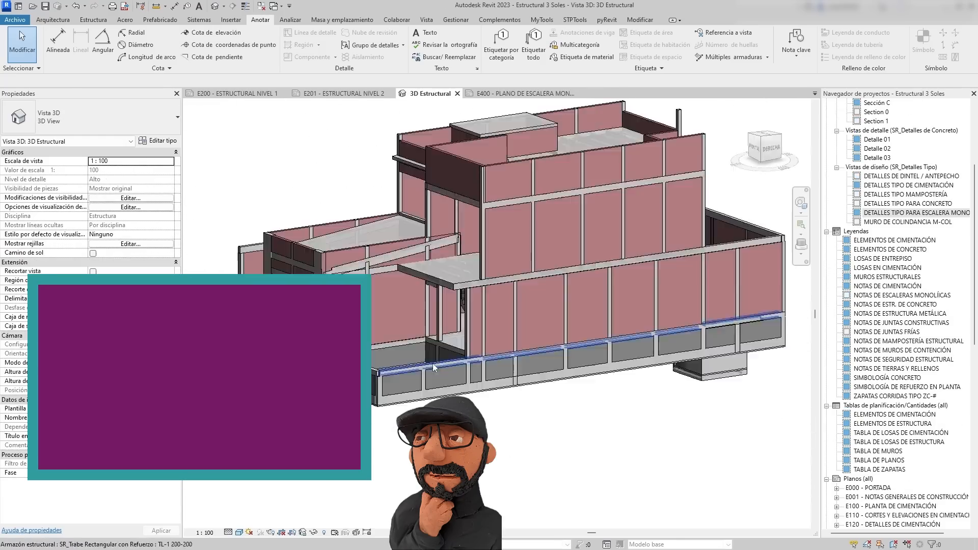